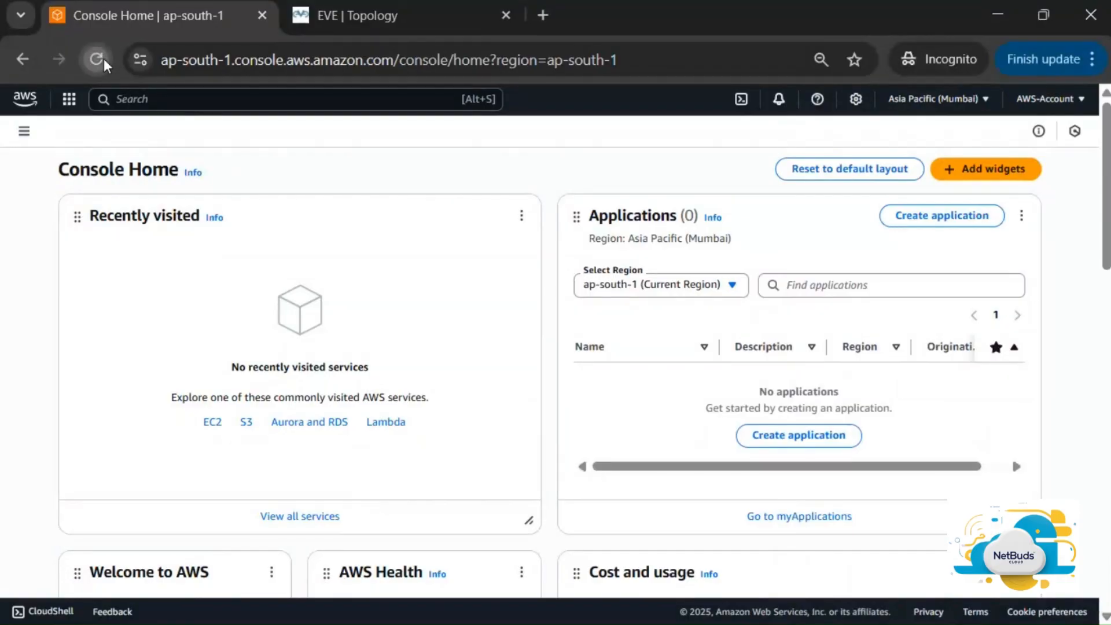
From a reloaded Console Home, search 'vpc' and open the VPC dashboard in a new tab
{"action": "left_click", "coordinate": [103, 61]}
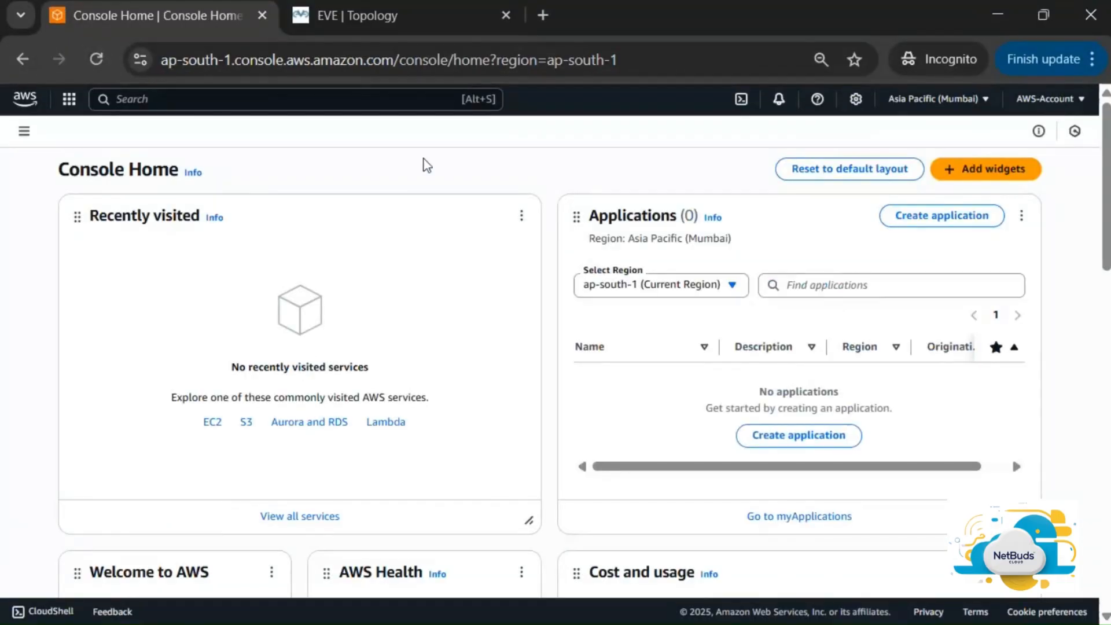
{"action": "left_click", "coordinate": [418, 101]}
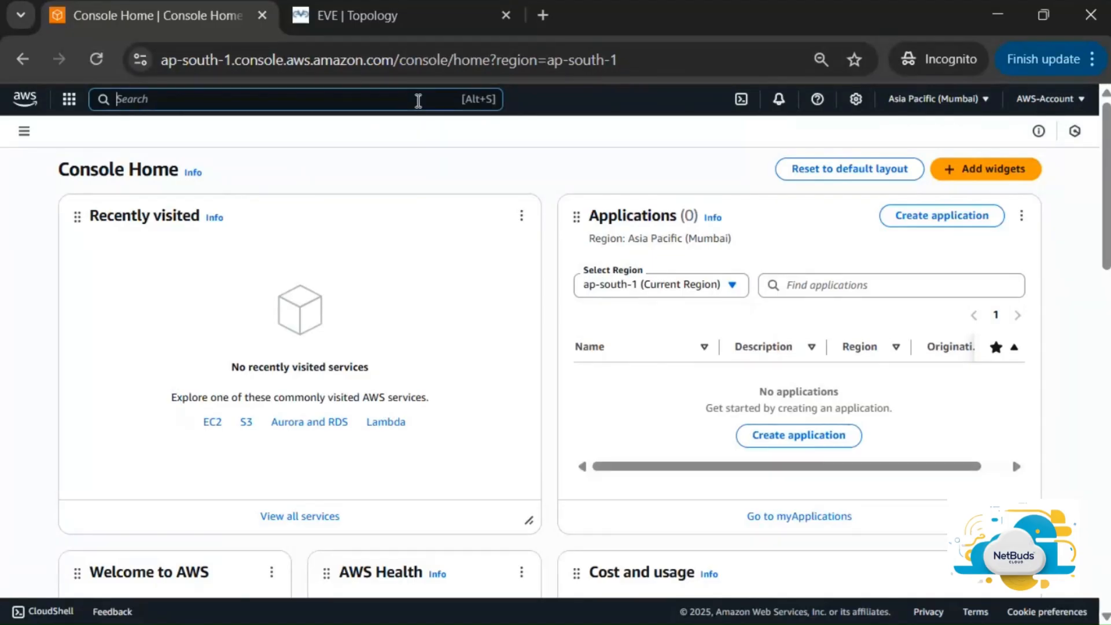
{"action": "type", "text": "vpc"}
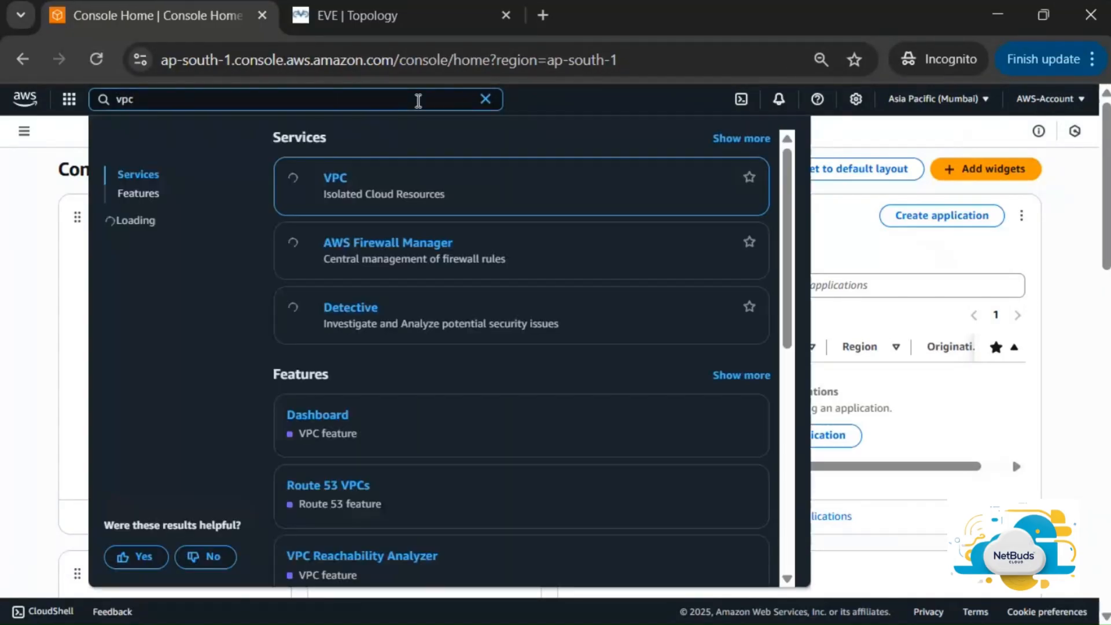
{"action": "right_click", "coordinate": [328, 182]}
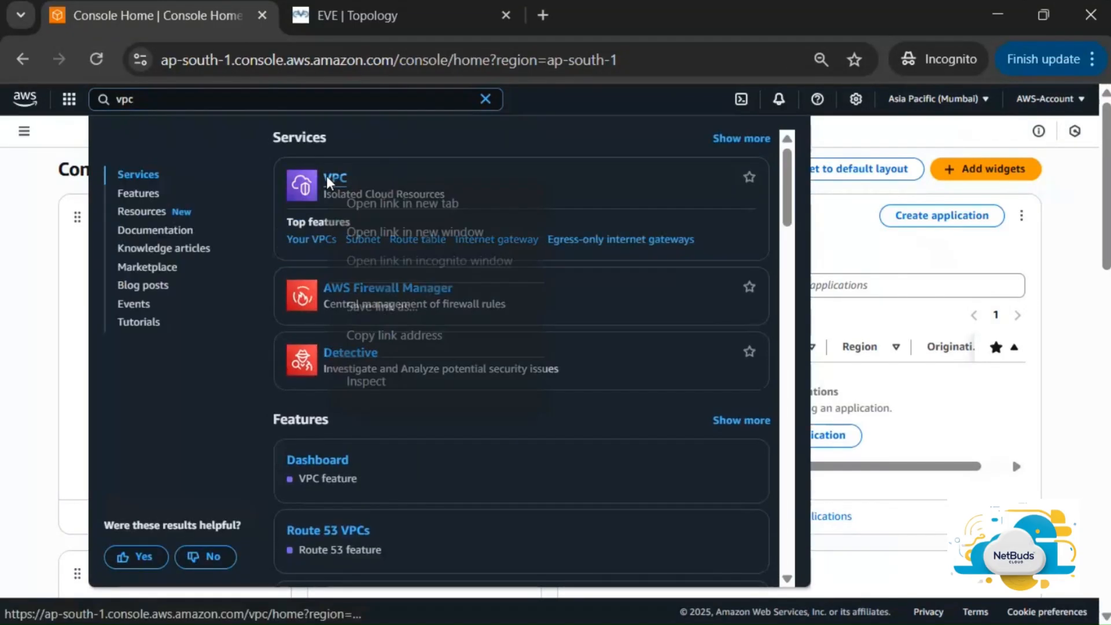
{"action": "left_click", "coordinate": [379, 204]}
{"action": "left_click", "coordinate": [388, 21]}
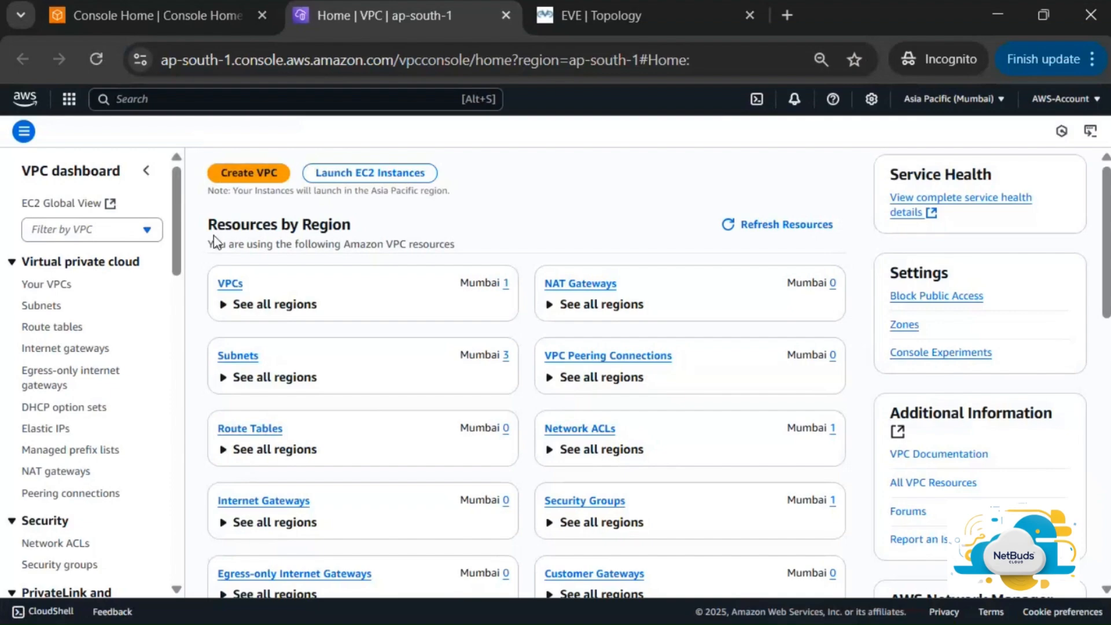
Start a VPC-only creation and name it MY-NW-VPC
{"action": "left_click", "coordinate": [255, 177]}
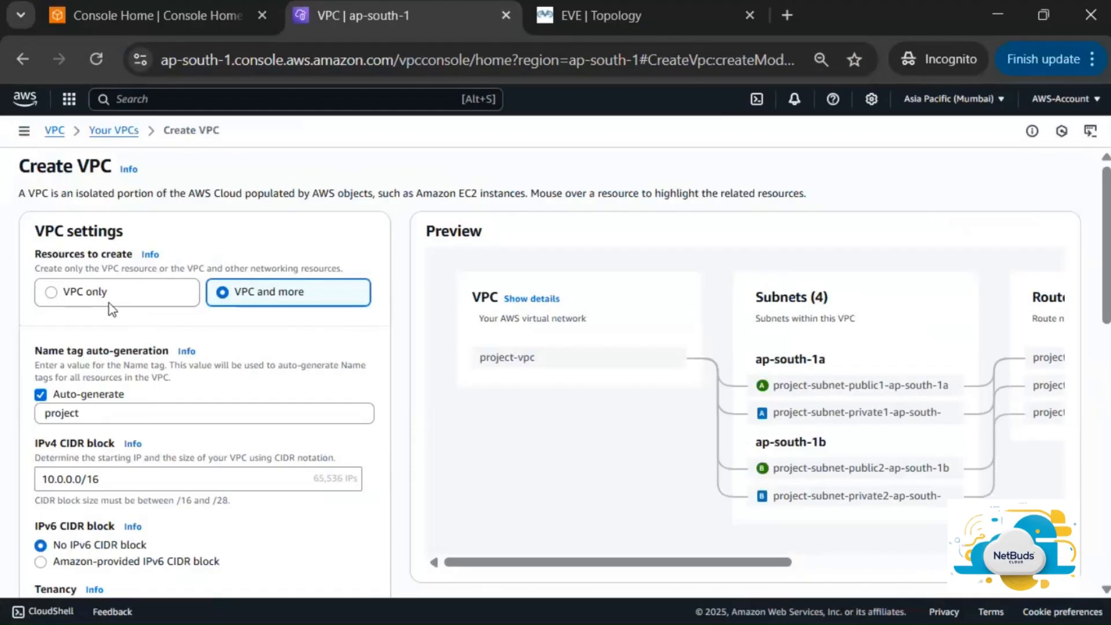
{"action": "left_click", "coordinate": [75, 292]}
{"action": "left_click", "coordinate": [279, 361]}
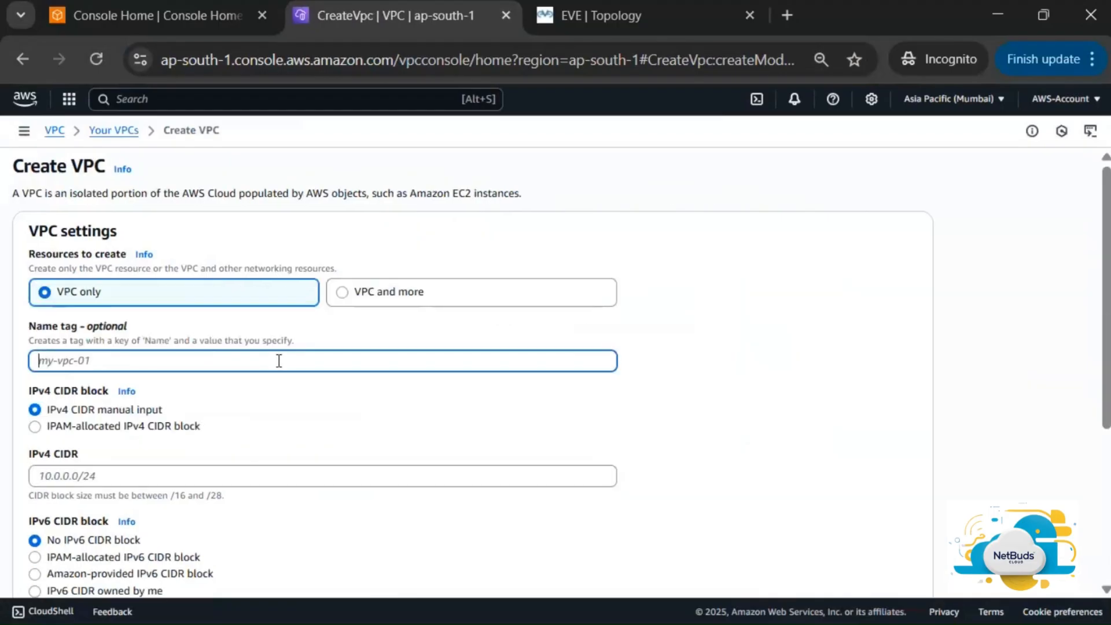
{"action": "type", "text": "MY-NW-VPC"}
Give it IPv4 CIDR 10.1.0.0/24 with Default tenancy and create the VPC
{"action": "left_click", "coordinate": [347, 472]}
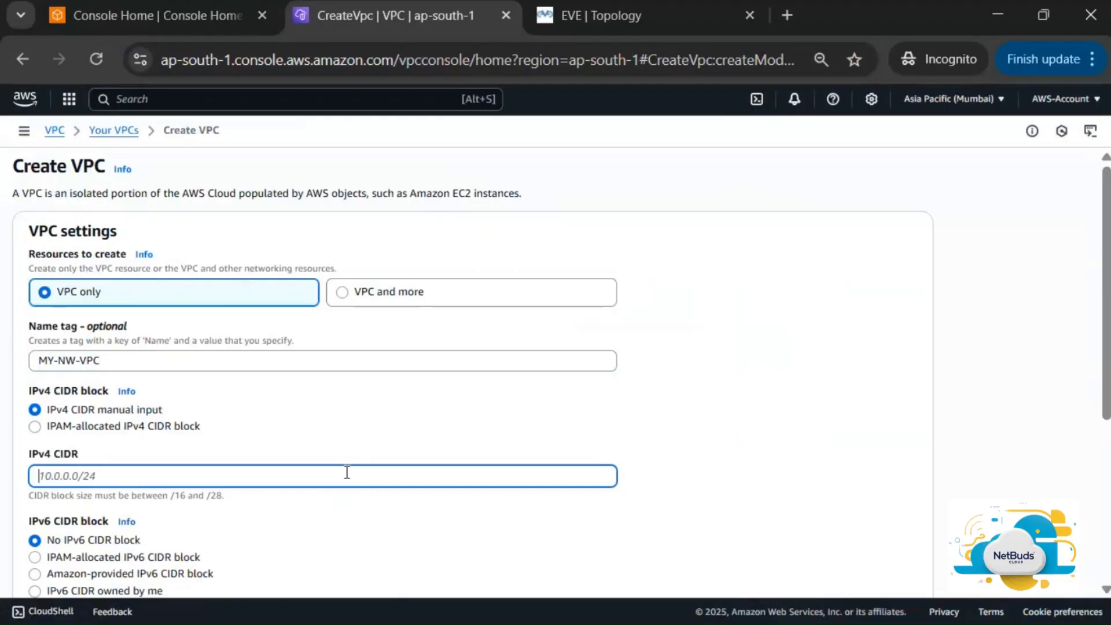
{"action": "type", "text": "10.1.0.0/24"}
{"action": "scroll", "coordinate": [448, 446], "scroll_direction": "down", "scroll_amount": 5}
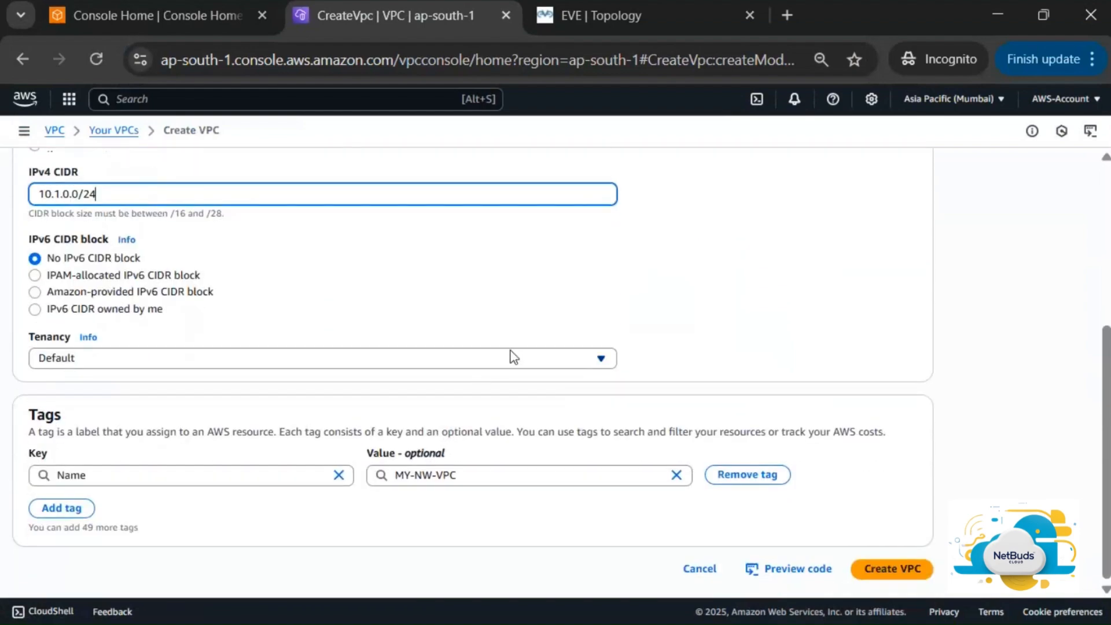
{"action": "left_click", "coordinate": [523, 361]}
{"action": "left_click", "coordinate": [522, 358]}
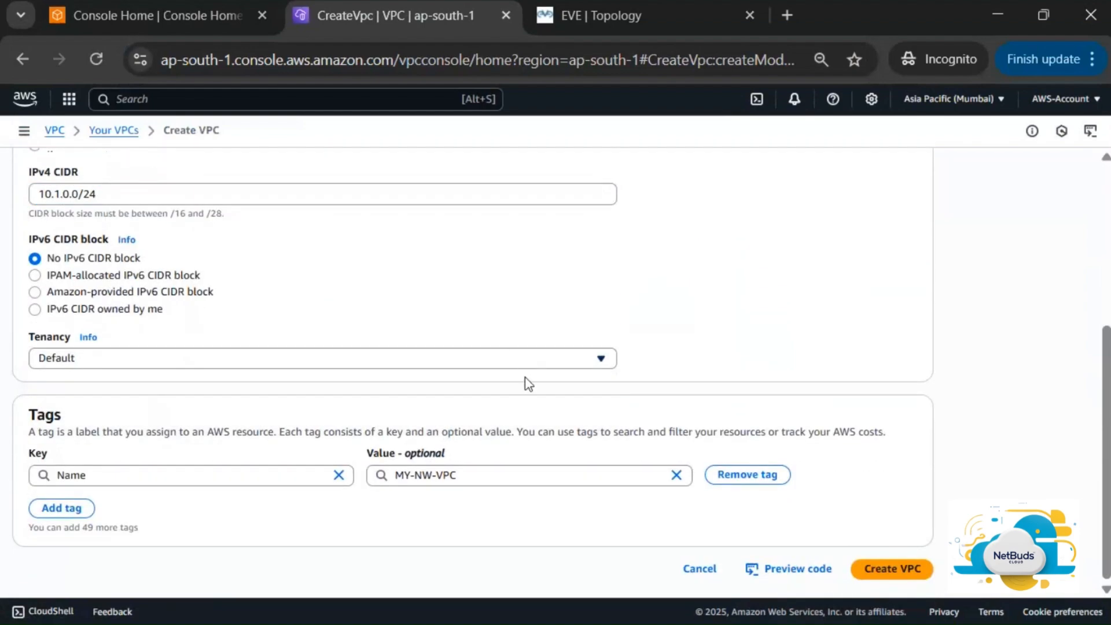
{"action": "scroll", "coordinate": [533, 320], "scroll_direction": "up", "scroll_amount": 5}
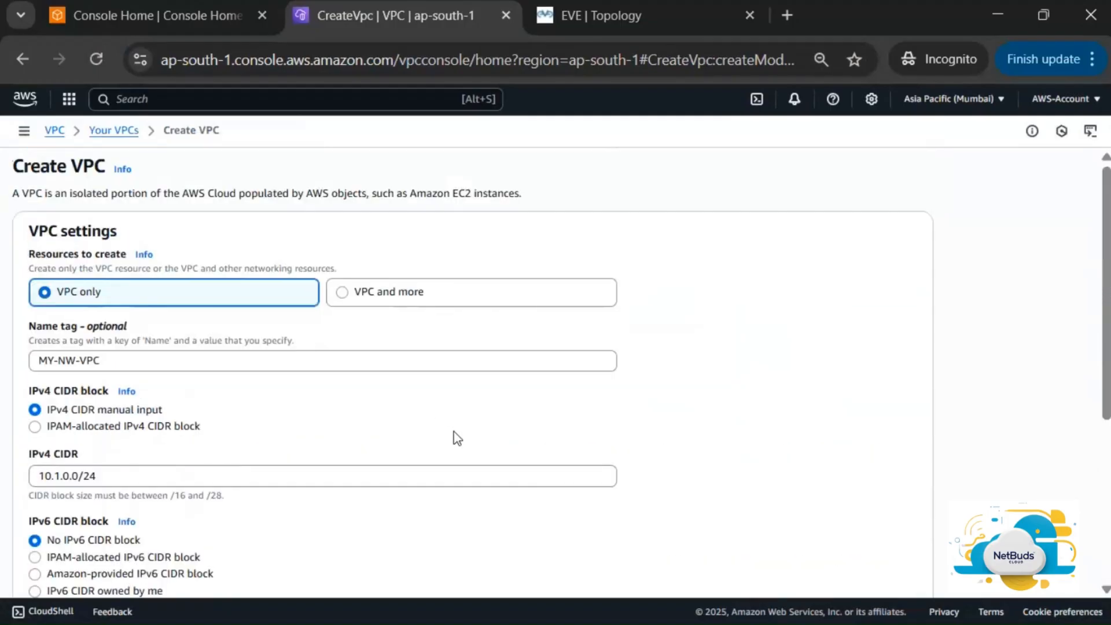
{"action": "scroll", "coordinate": [454, 432], "scroll_direction": "down", "scroll_amount": 5}
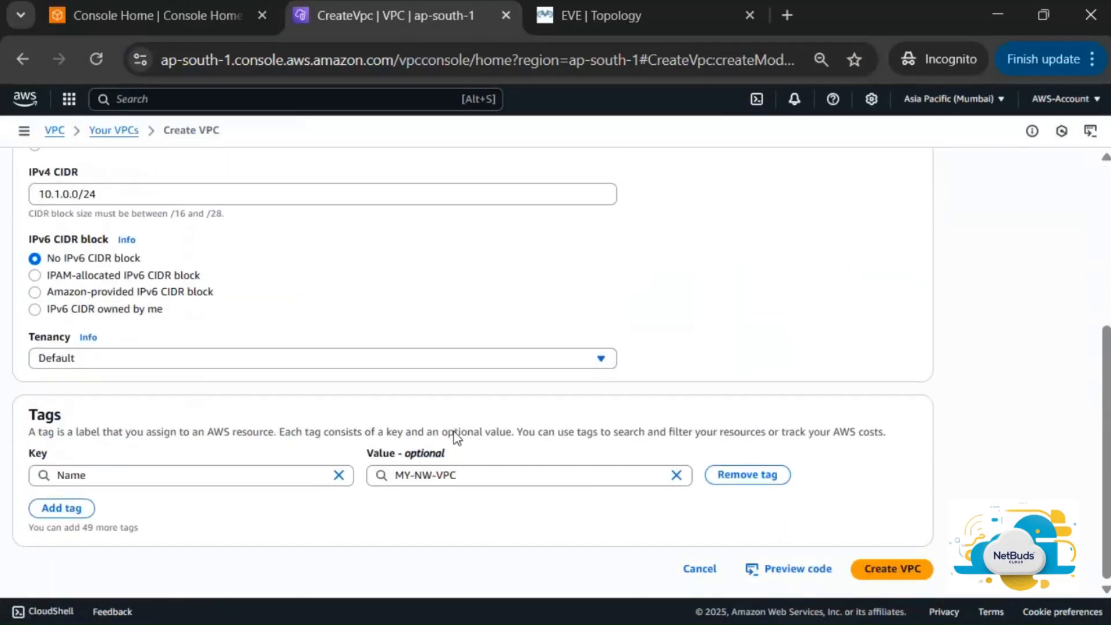
{"action": "left_click", "coordinate": [901, 571]}
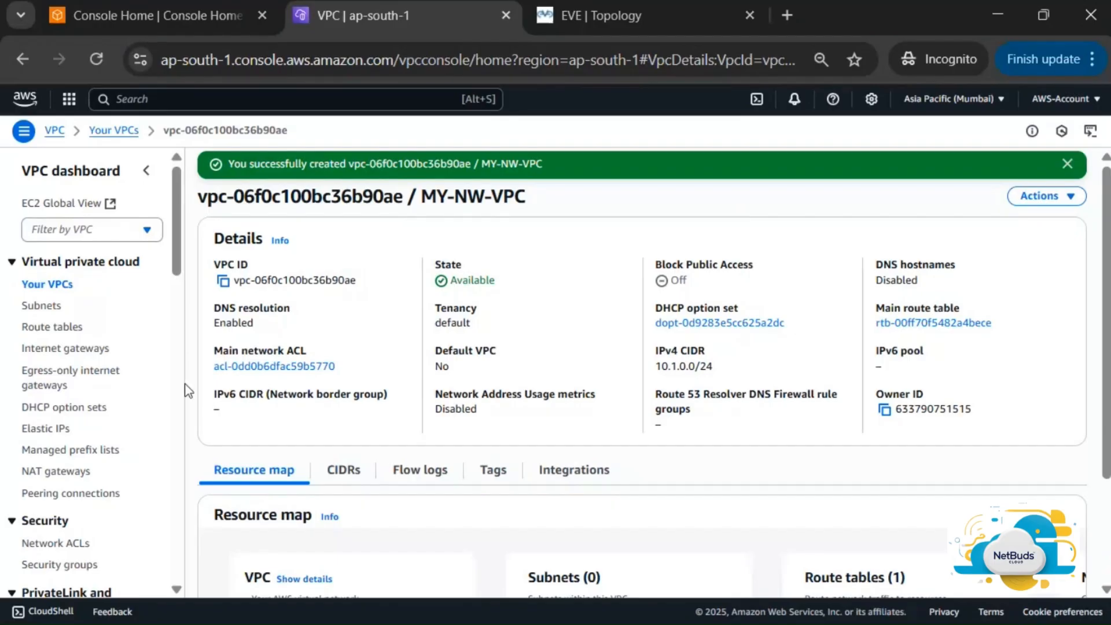
Name the existing internet gateway IGW, then view the Your VPCs list
{"action": "left_click", "coordinate": [86, 350]}
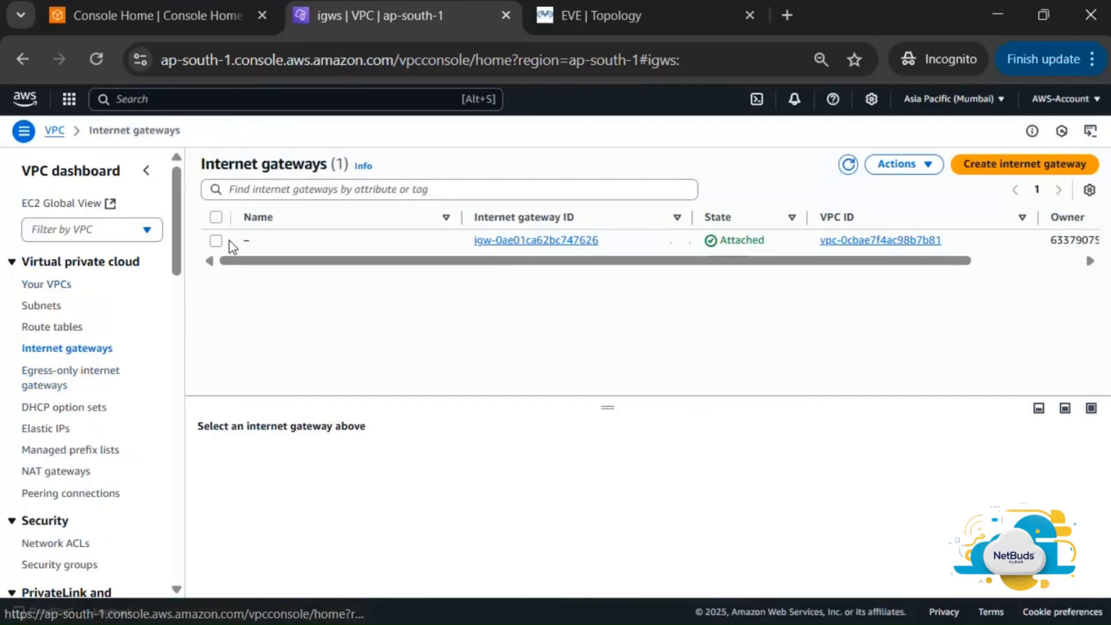
{"action": "left_click", "coordinate": [260, 241]}
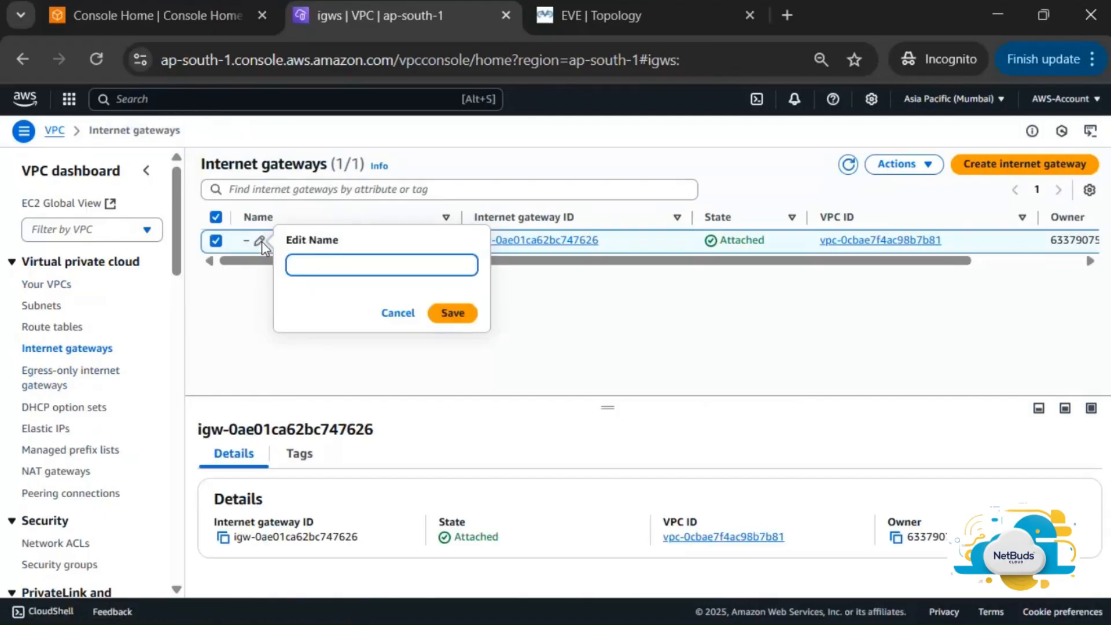
{"action": "type", "text": "IGW"}
{"action": "left_click", "coordinate": [453, 313]}
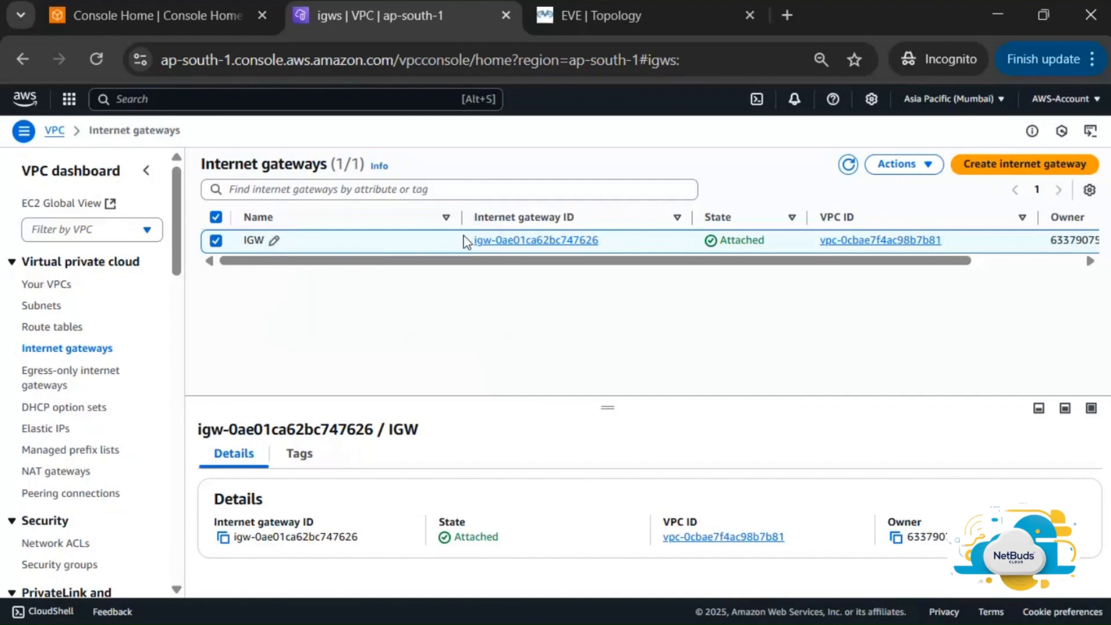
{"action": "left_click", "coordinate": [63, 287]}
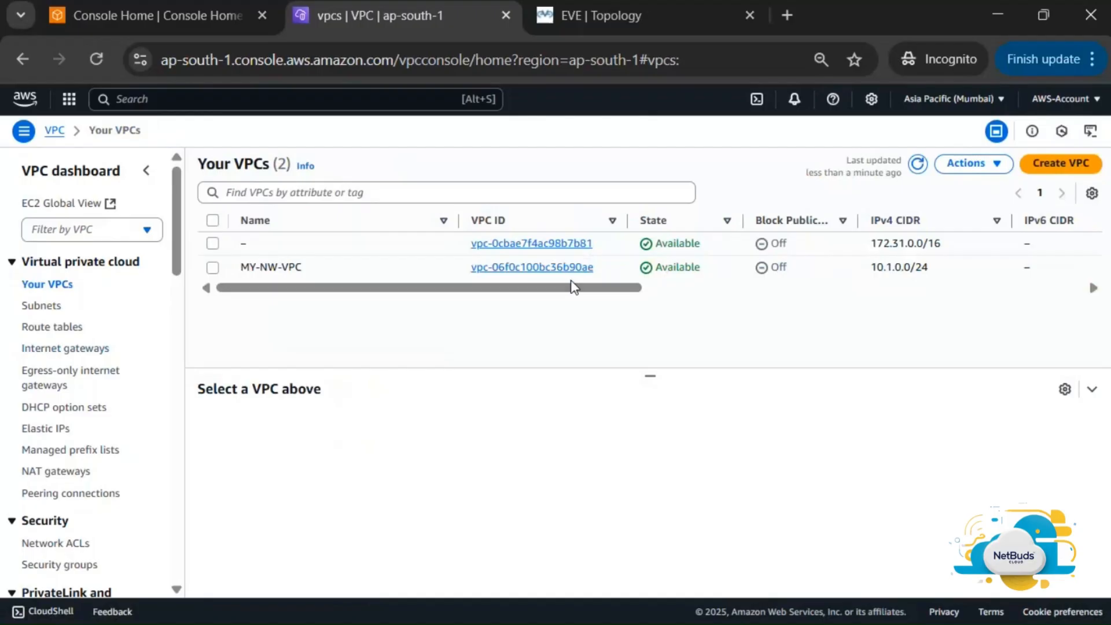
Briefly select and deselect MY-NW-VPC, then return to the internet gateways list
{"action": "left_click", "coordinate": [212, 267]}
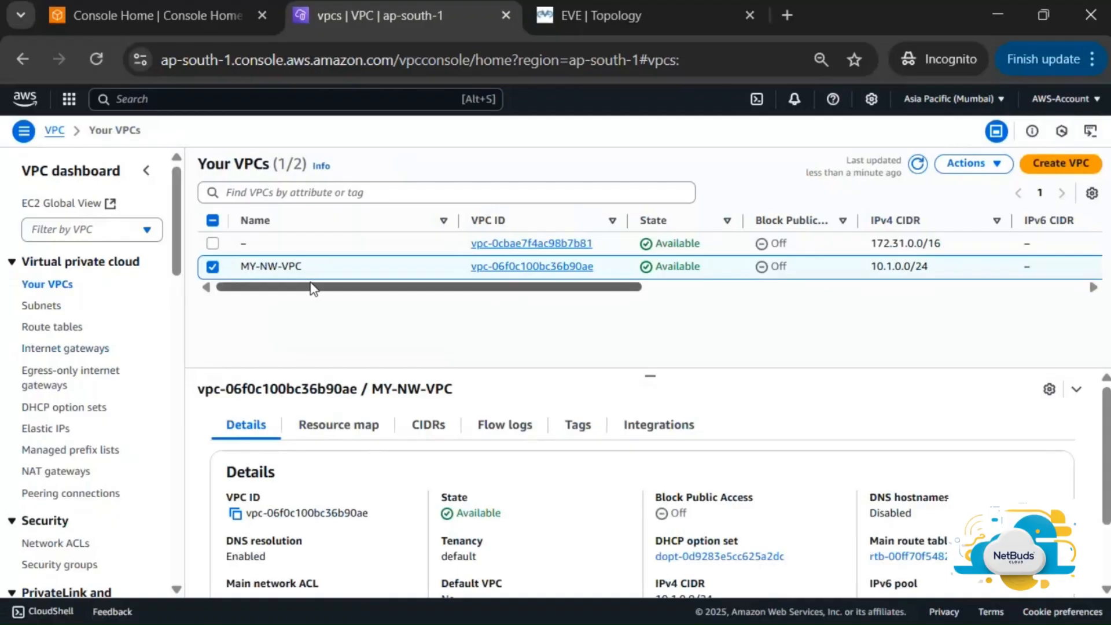
{"action": "left_click", "coordinate": [252, 268]}
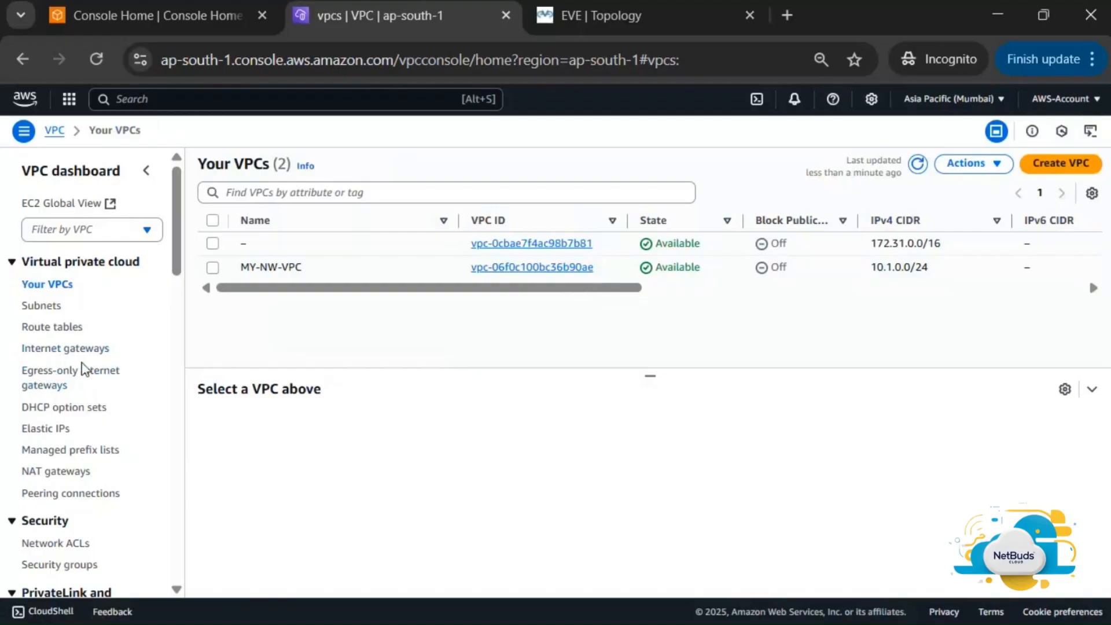
{"action": "left_click", "coordinate": [87, 349]}
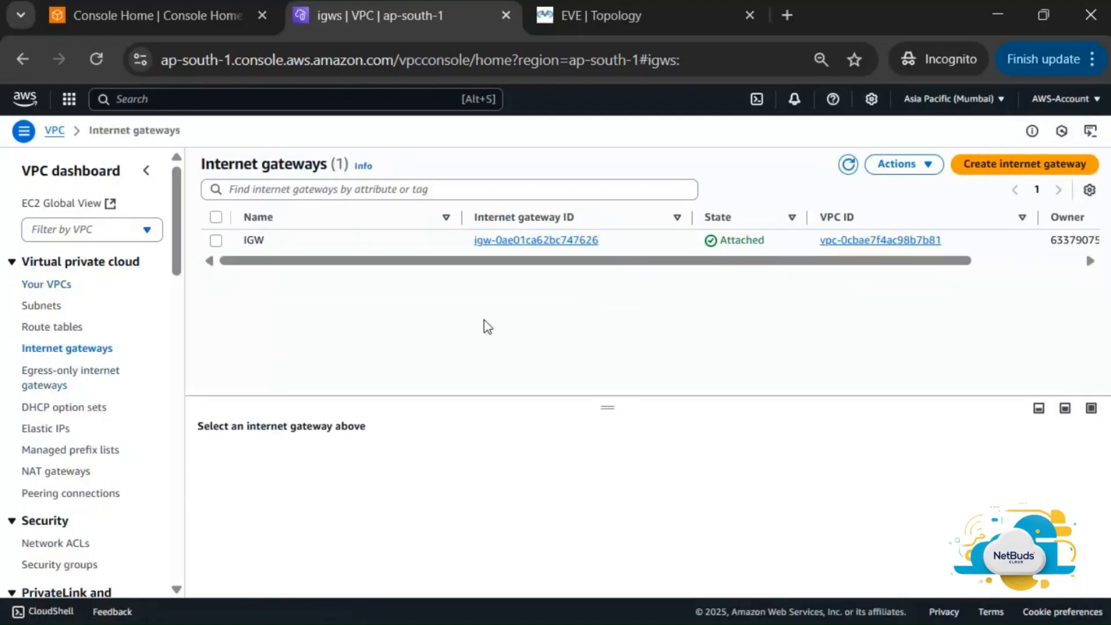
Detach the IGW internet gateway from the default VPC
{"action": "left_click", "coordinate": [216, 242]}
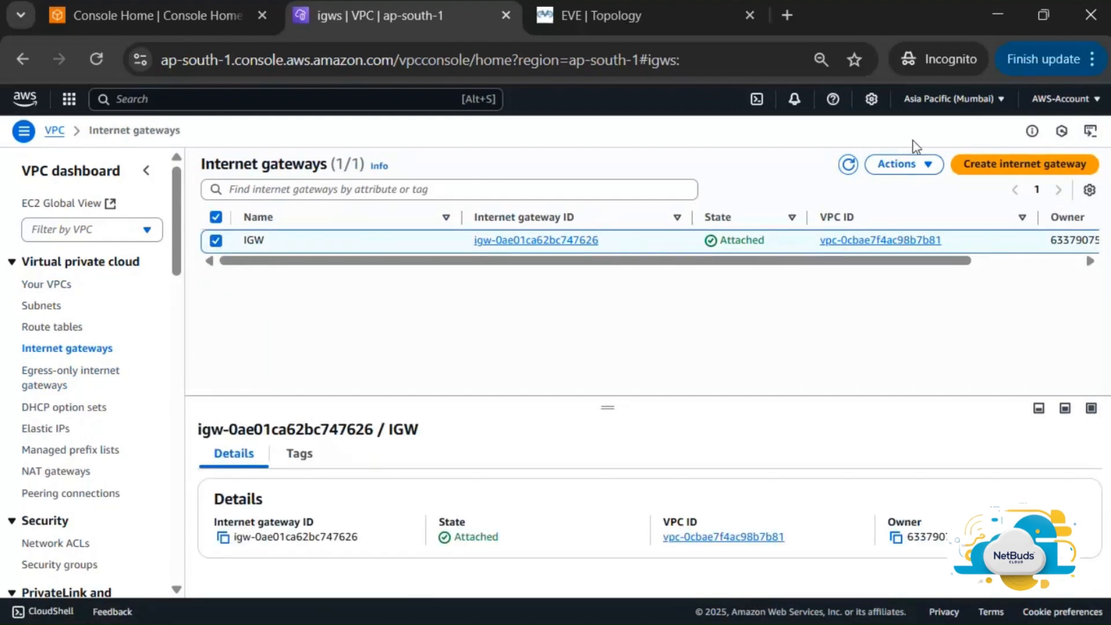
{"action": "left_click", "coordinate": [918, 167]}
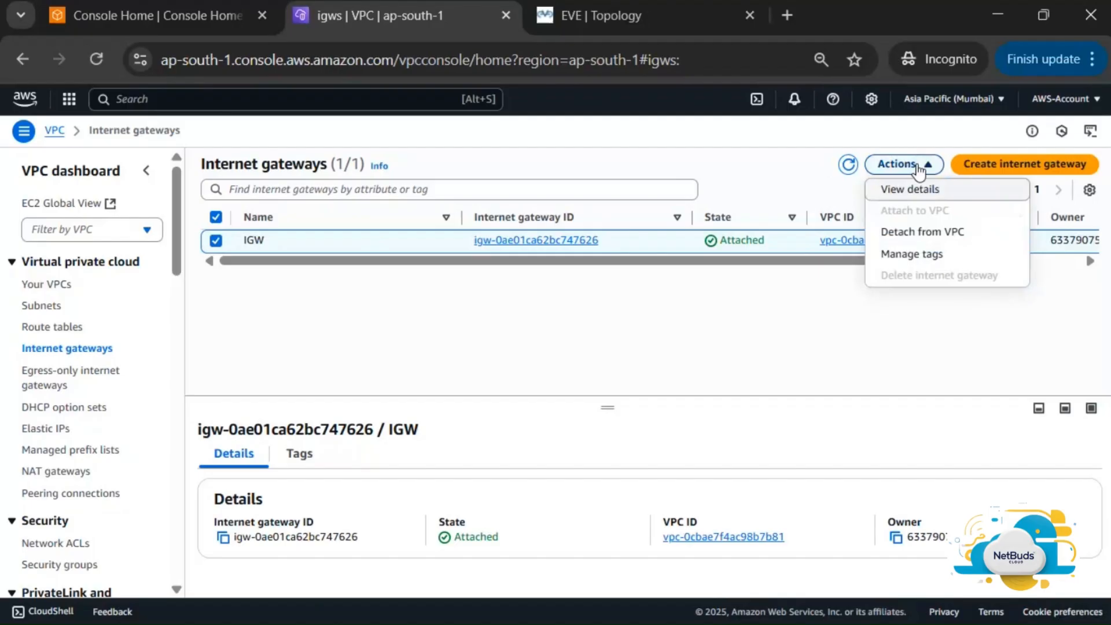
{"action": "left_click", "coordinate": [946, 231]}
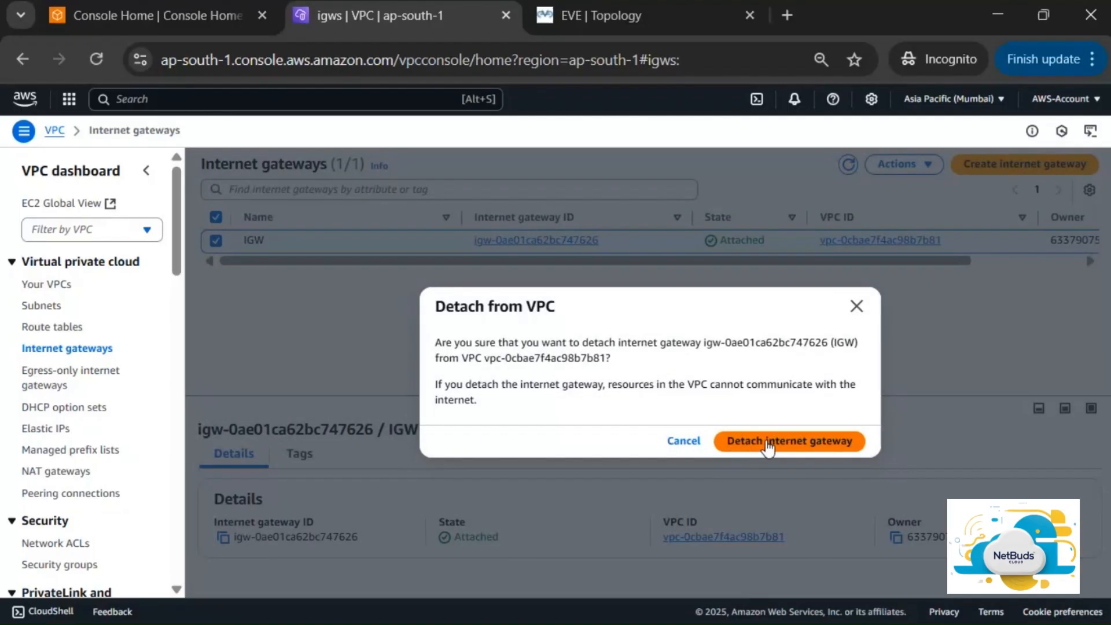
{"action": "left_click", "coordinate": [768, 446]}
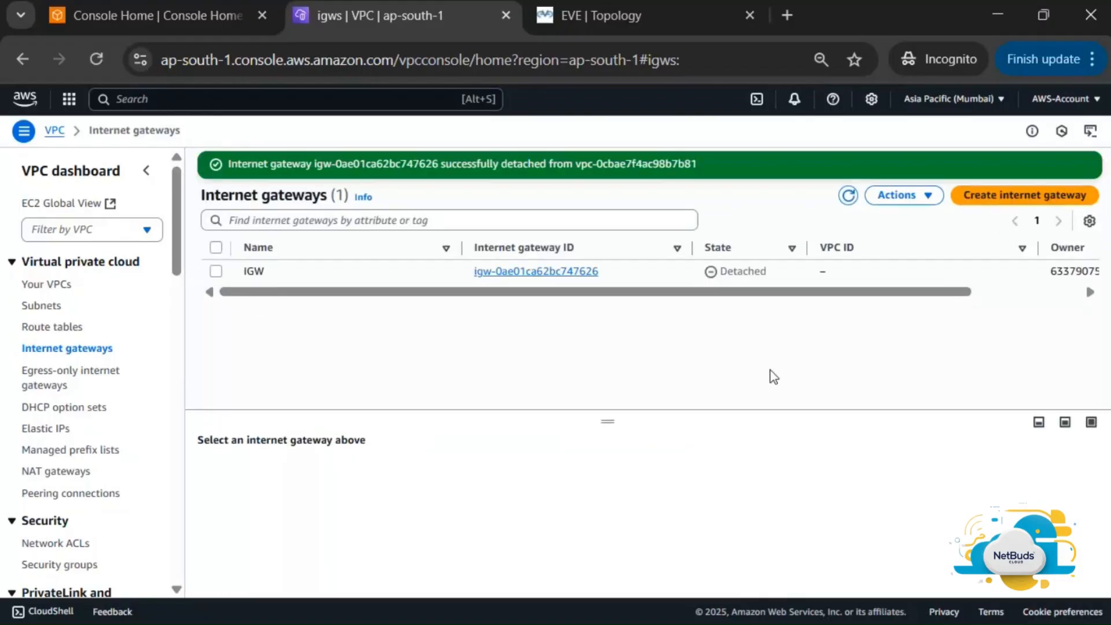
Attach IGW to MY-NW-VPC
{"action": "left_click", "coordinate": [216, 271]}
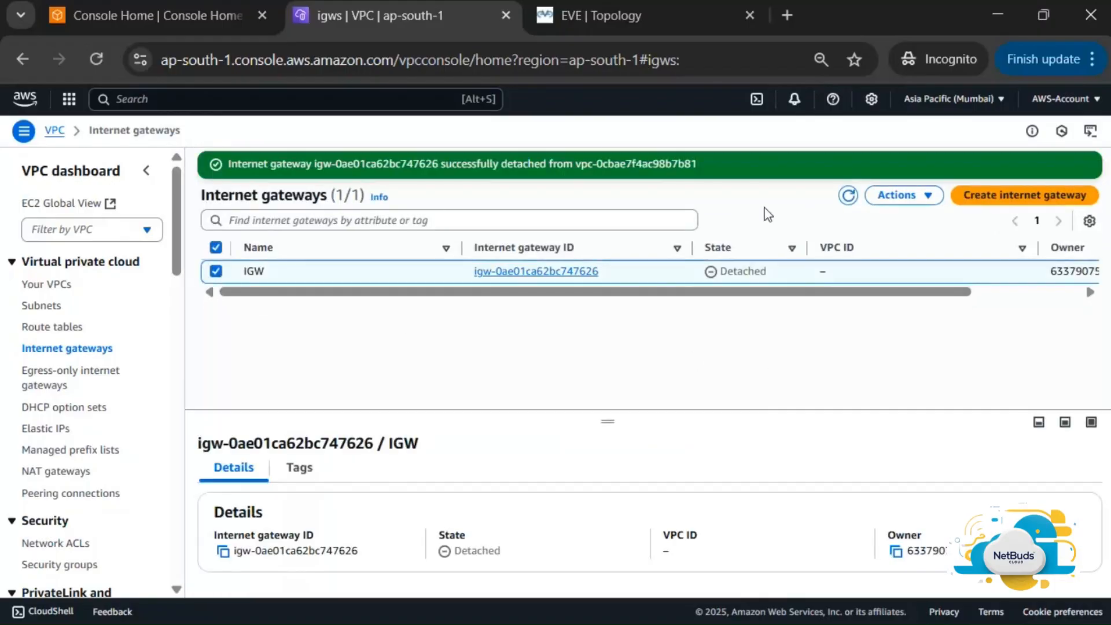
{"action": "left_click", "coordinate": [906, 197]}
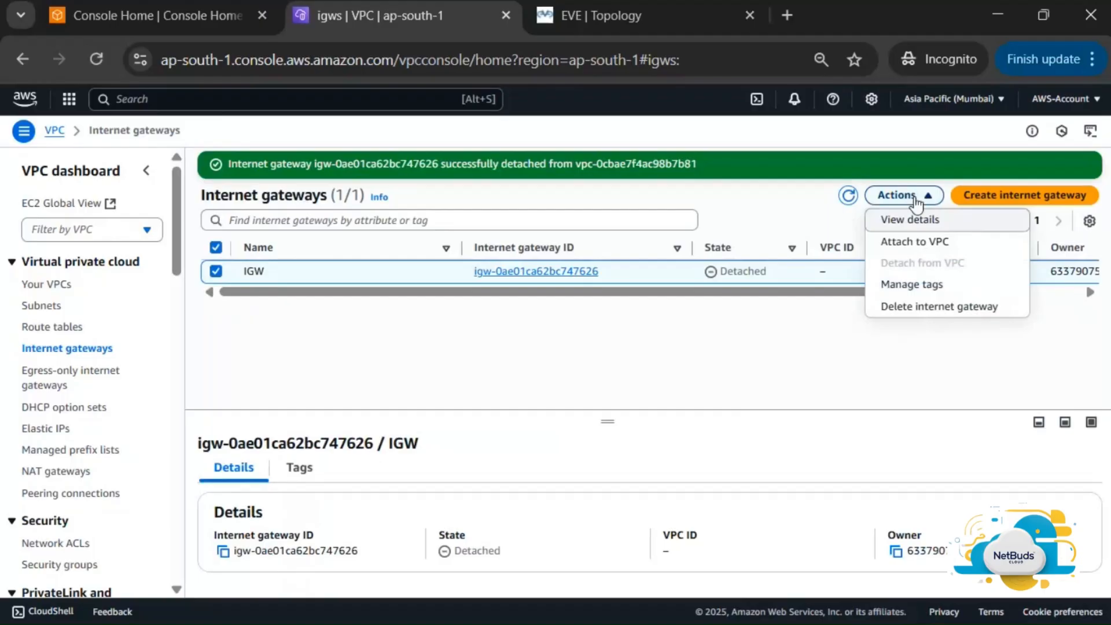
{"action": "left_click", "coordinate": [936, 249]}
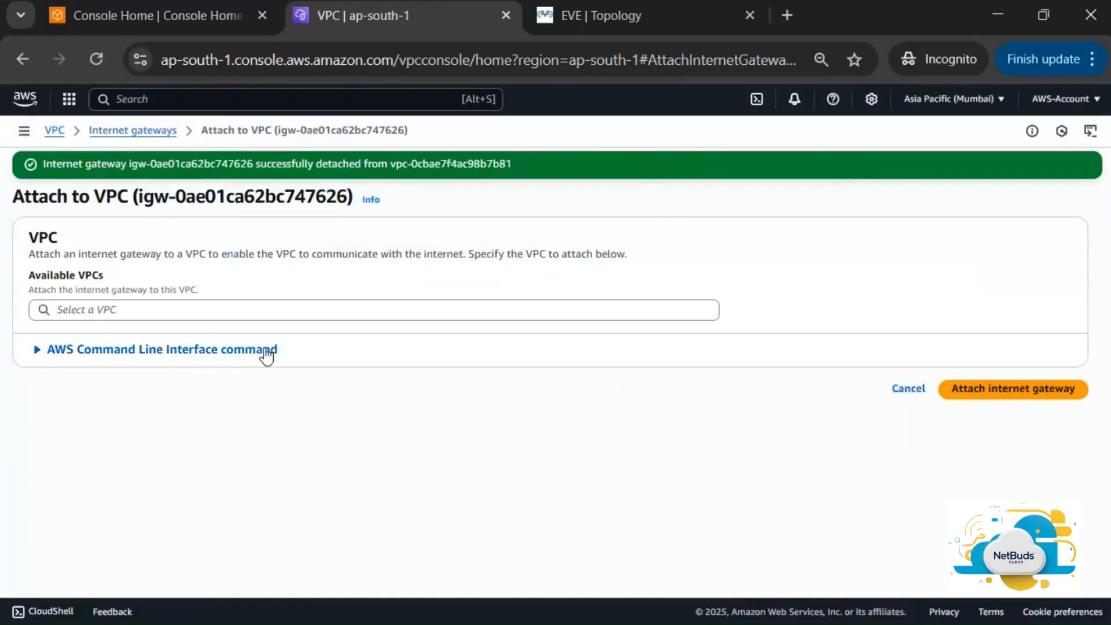
{"action": "left_click", "coordinate": [300, 312]}
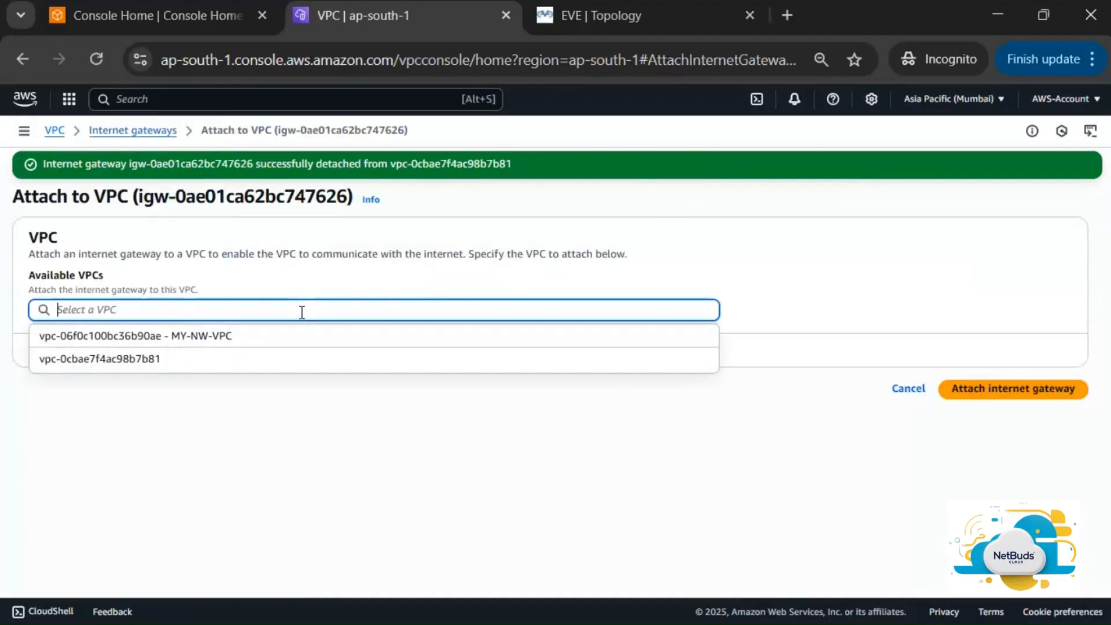
{"action": "left_click", "coordinate": [223, 336]}
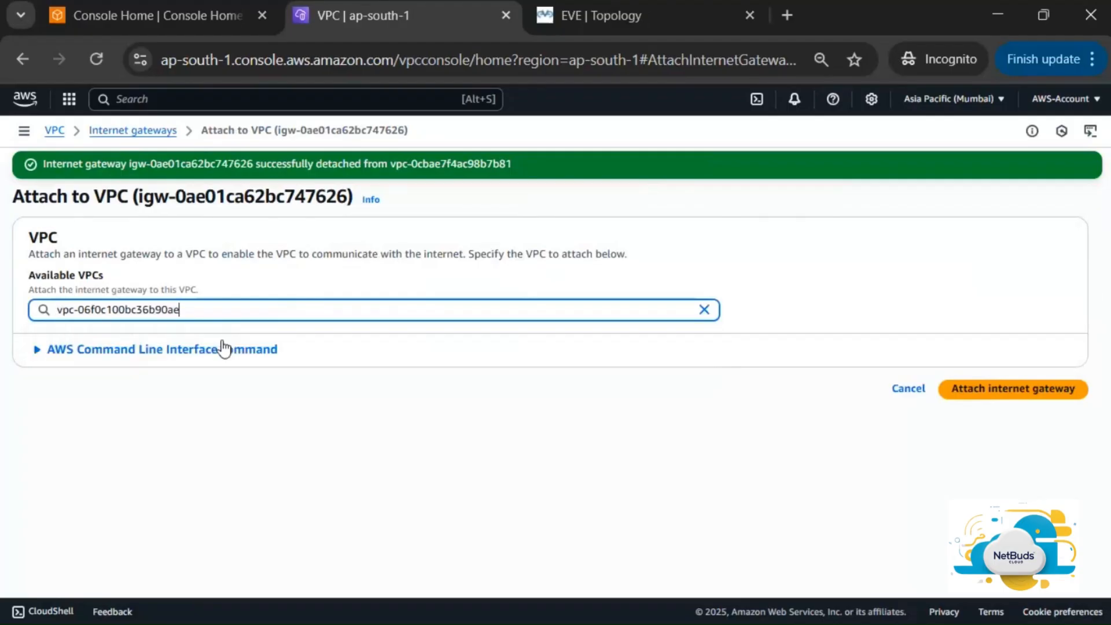
{"action": "left_click", "coordinate": [1016, 399]}
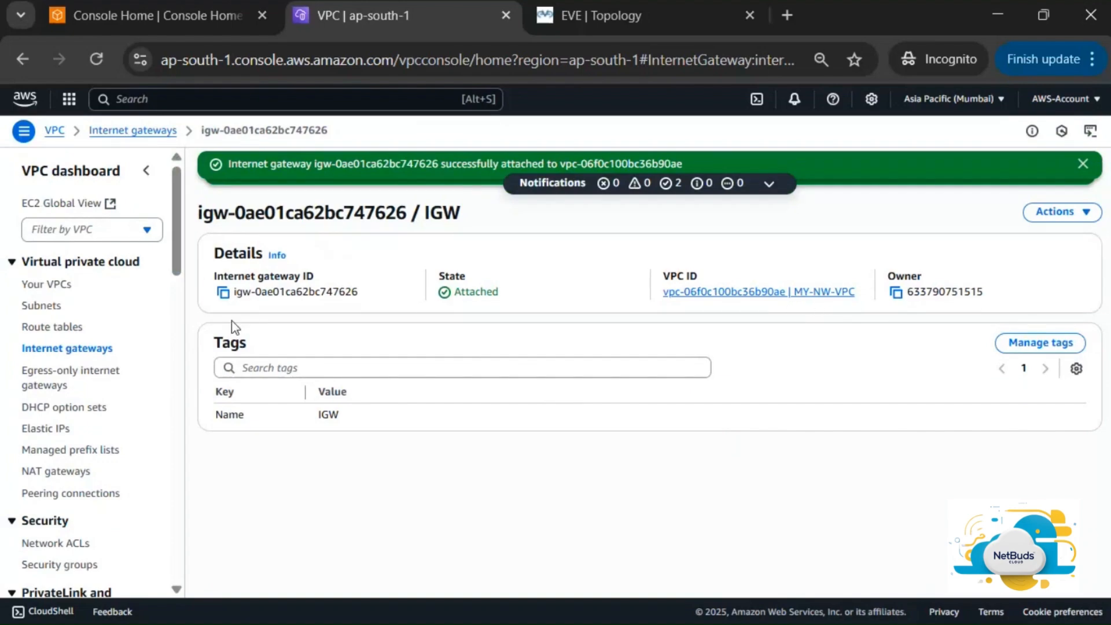
{"action": "left_click", "coordinate": [49, 306]}
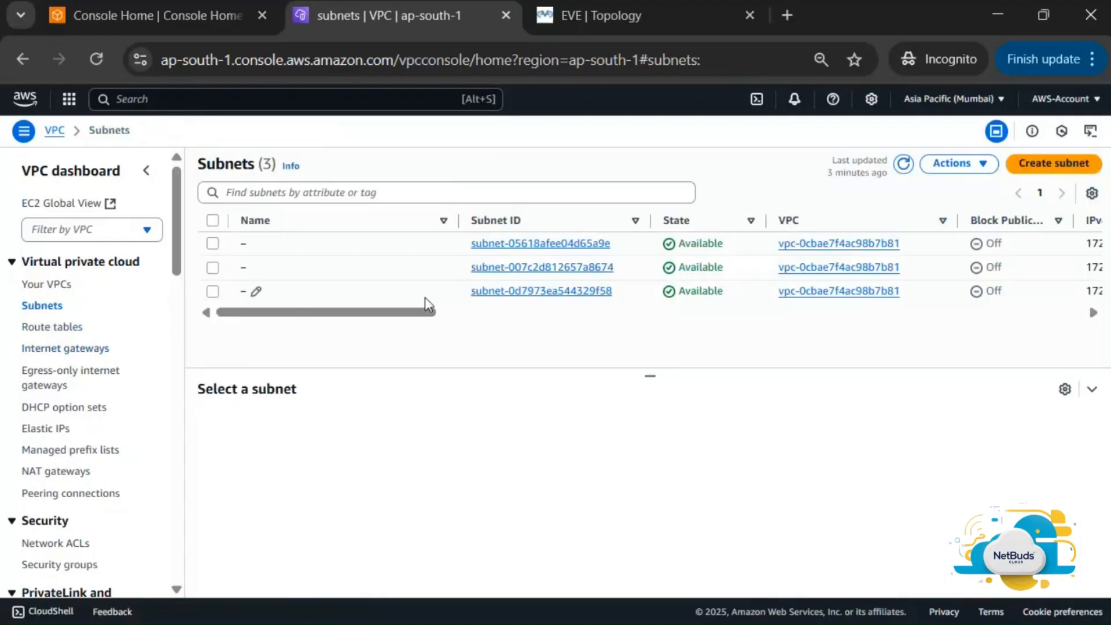
{"action": "scroll", "coordinate": [418, 284], "scroll_direction": "right", "scroll_amount": 7}
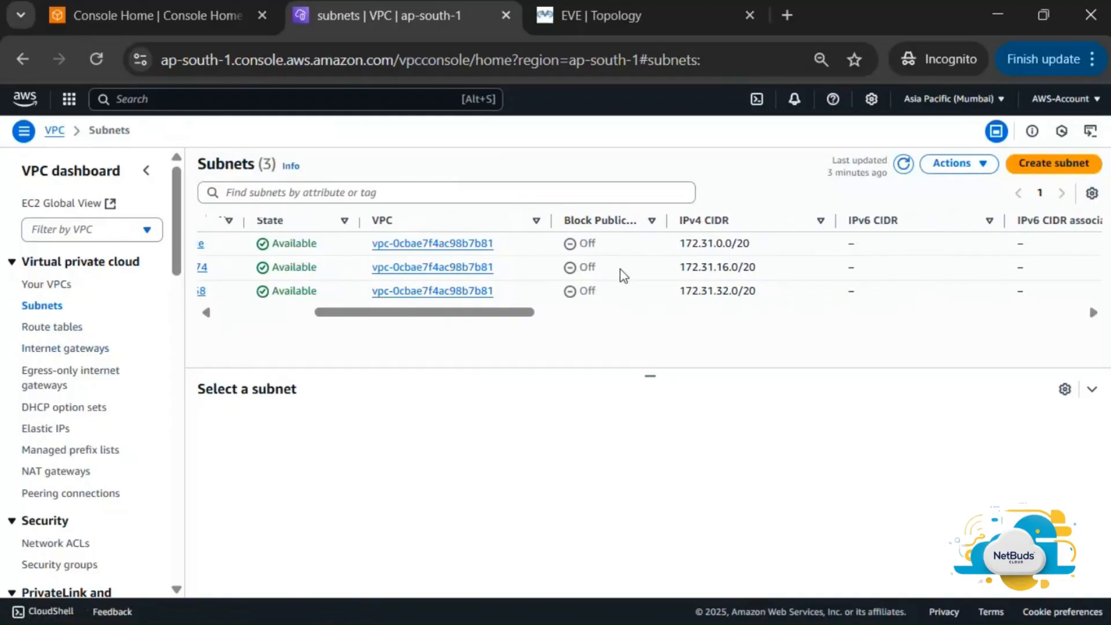
{"action": "scroll", "coordinate": [620, 273], "scroll_direction": "left", "scroll_amount": 7}
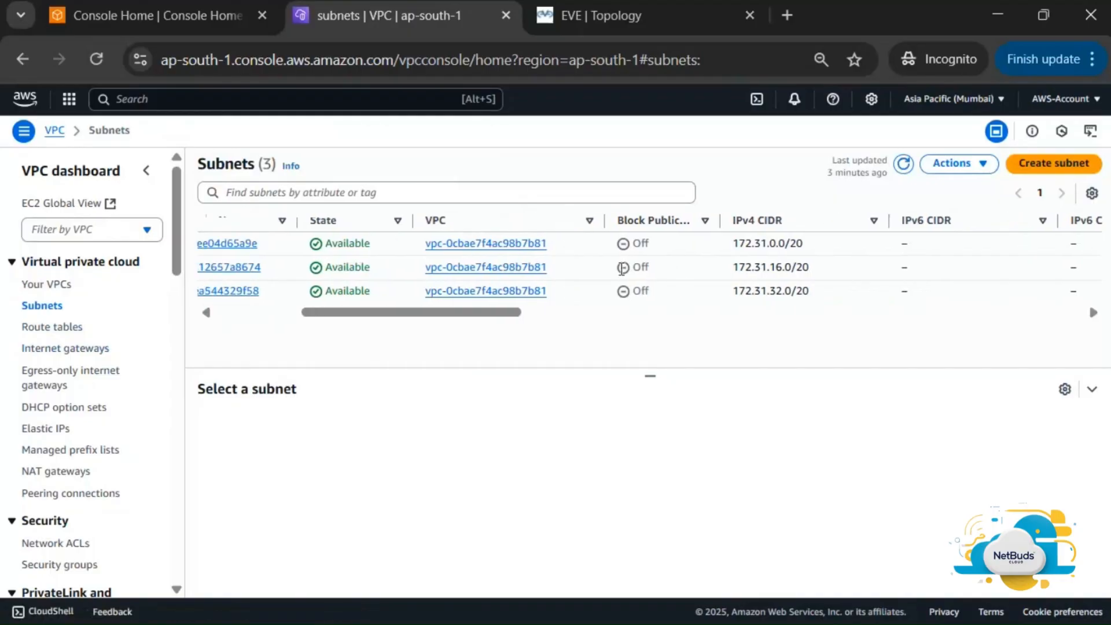
Start a new subnet in MY-NW-VPC named Private-Subnet
{"action": "left_click", "coordinate": [1046, 166]}
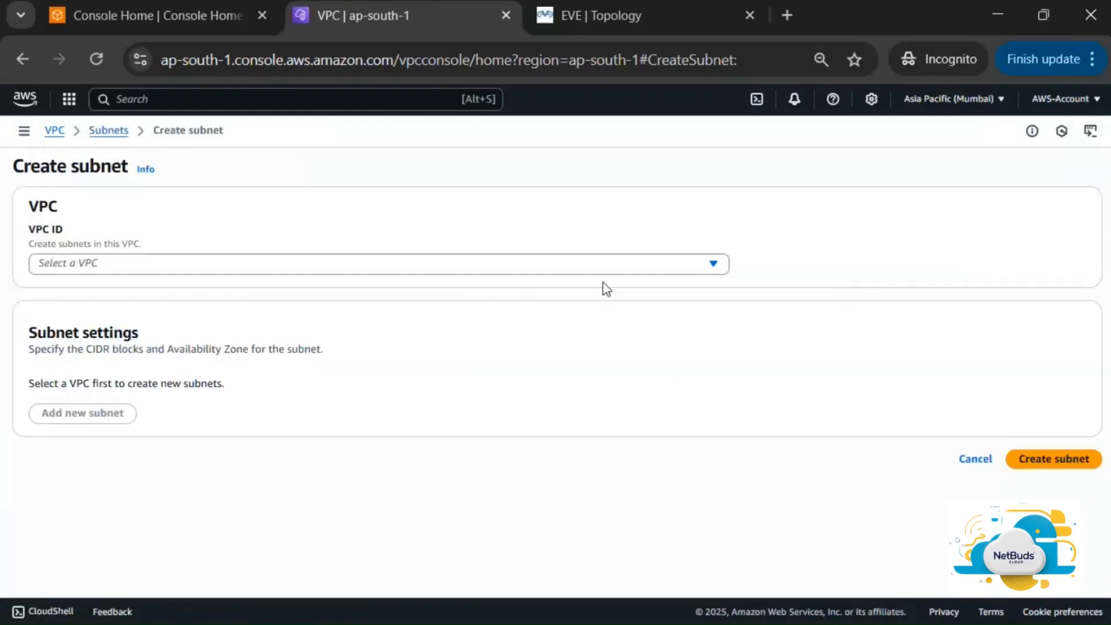
{"action": "left_click", "coordinate": [294, 272]}
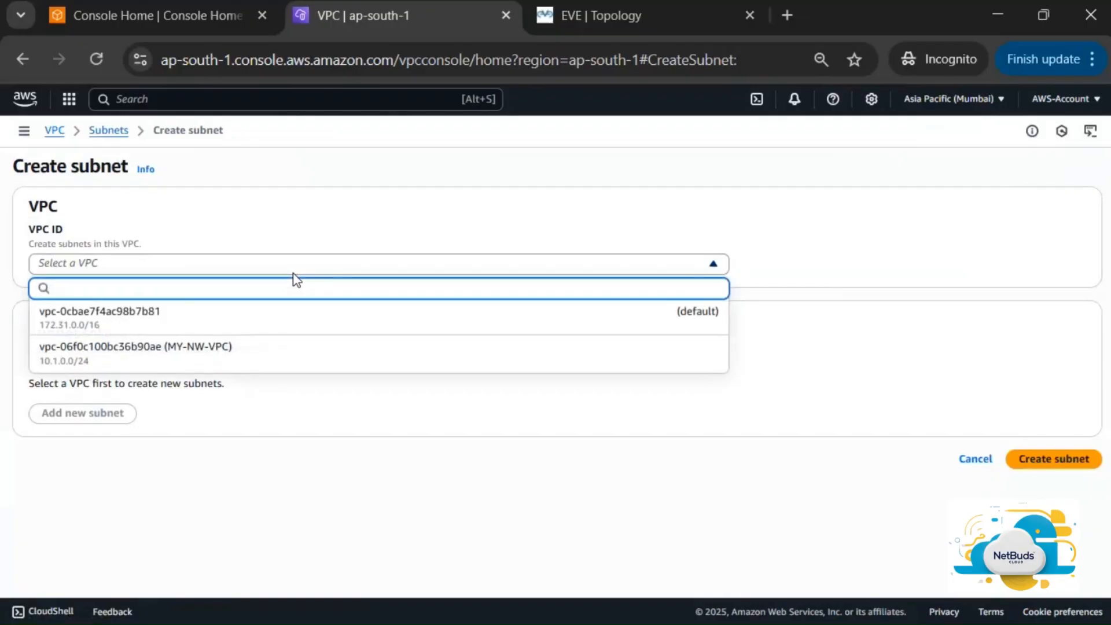
{"action": "left_click", "coordinate": [271, 368]}
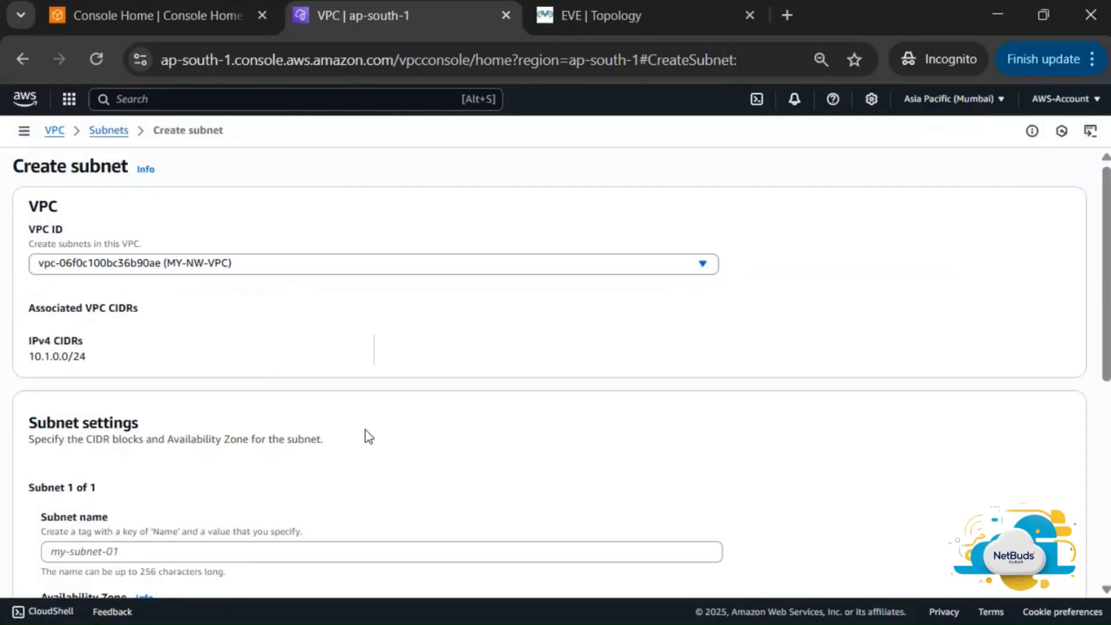
{"action": "scroll", "coordinate": [287, 454], "scroll_direction": "down", "scroll_amount": 2}
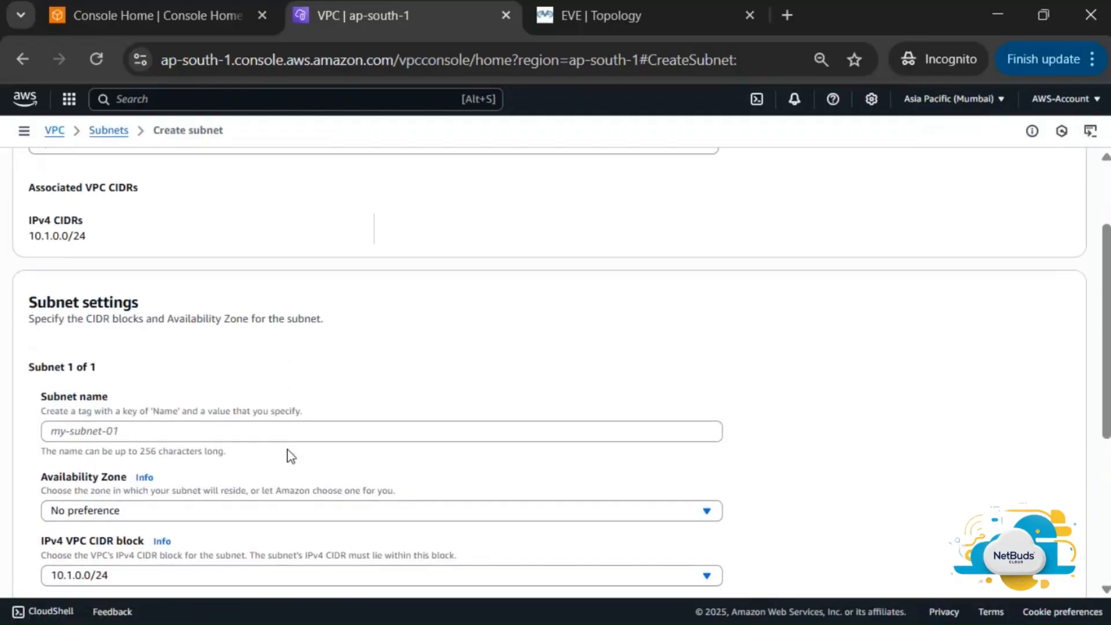
{"action": "left_click", "coordinate": [272, 432]}
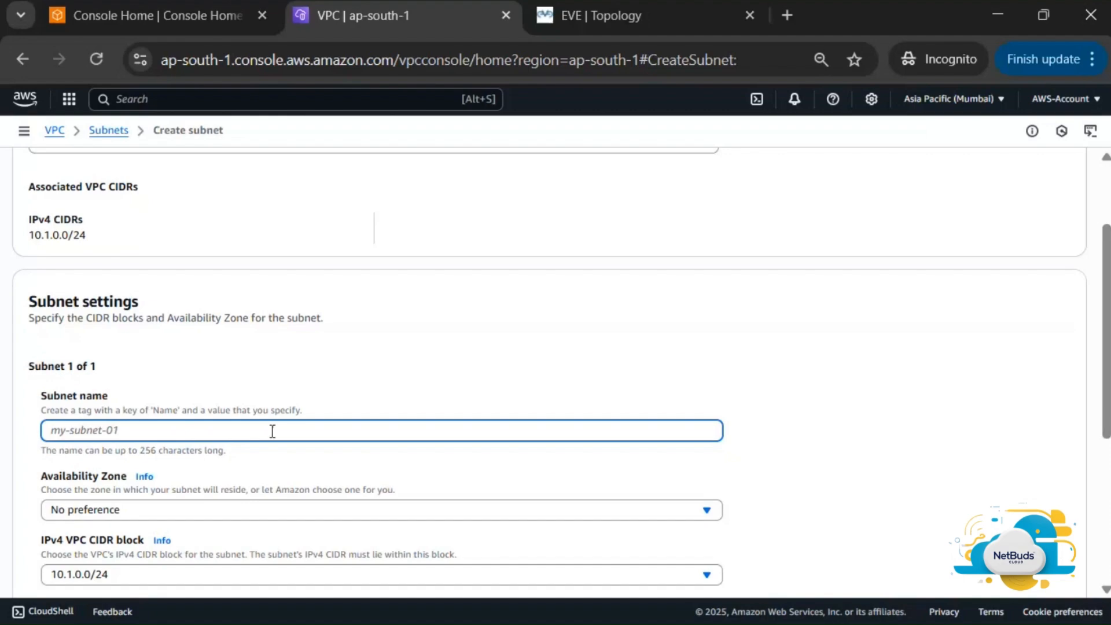
{"action": "type", "text": "Private-Subnet"}
Place it in ap-south-1a with CIDR 10.1.0.0/26 and create the subnet
{"action": "scroll", "coordinate": [272, 431], "scroll_direction": "down", "scroll_amount": 1}
{"action": "left_click", "coordinate": [320, 440]}
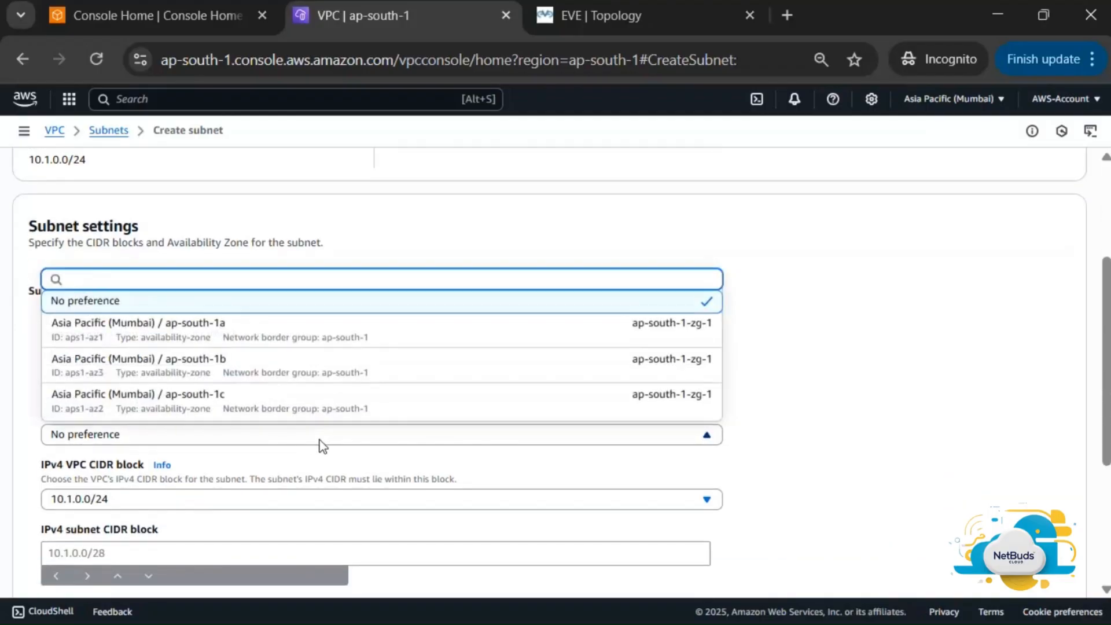
{"action": "left_click", "coordinate": [363, 334]}
{"action": "scroll", "coordinate": [389, 412], "scroll_direction": "down", "scroll_amount": 2}
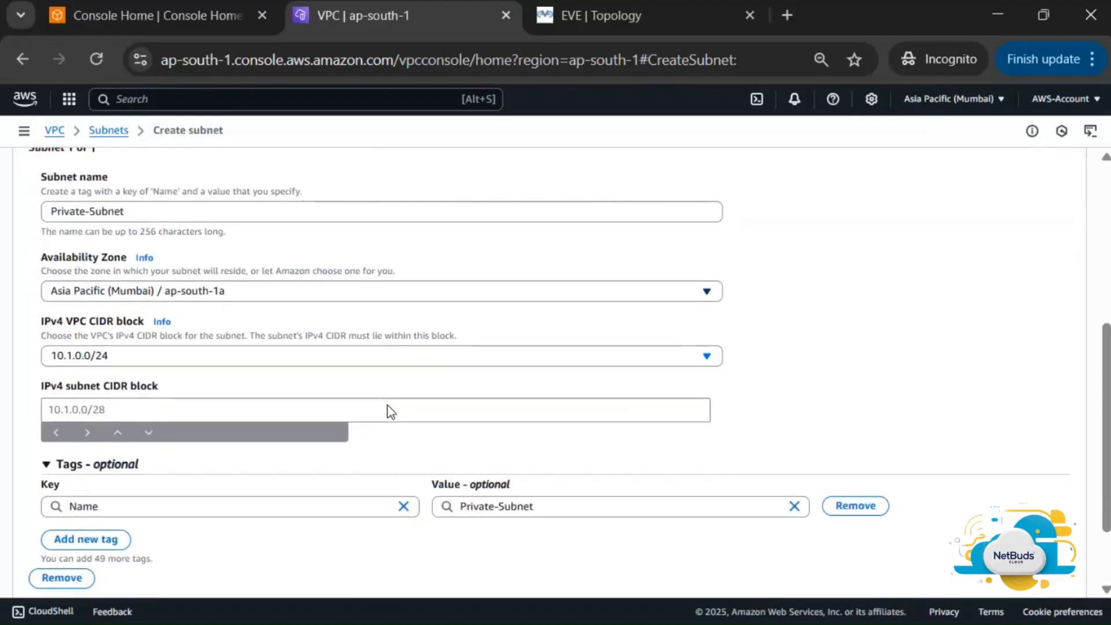
{"action": "left_click", "coordinate": [272, 360]}
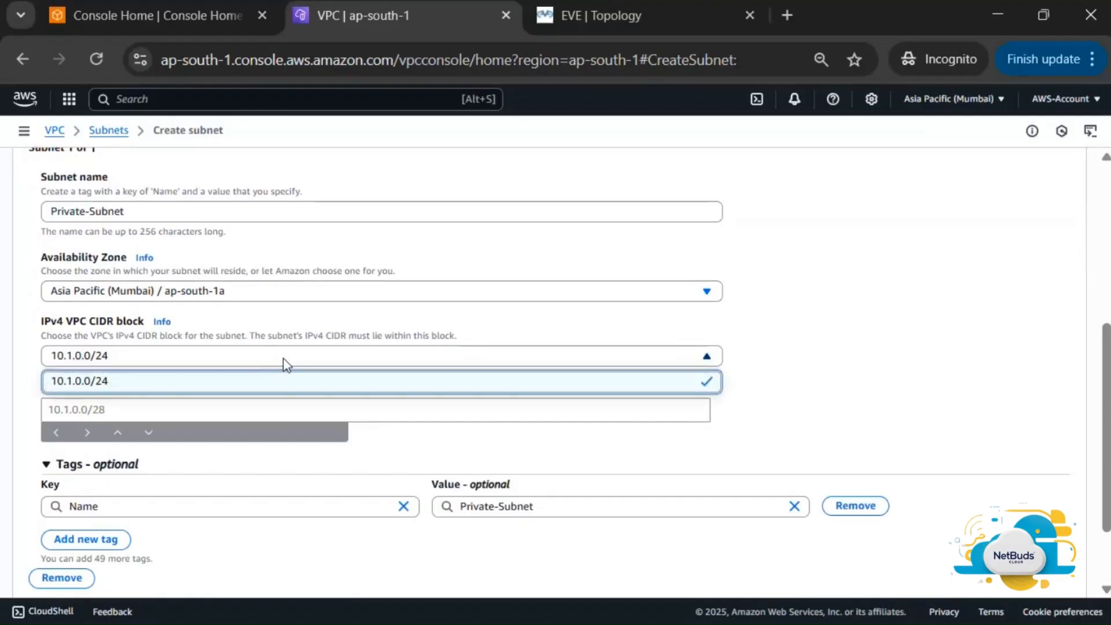
{"action": "left_click", "coordinate": [293, 387]}
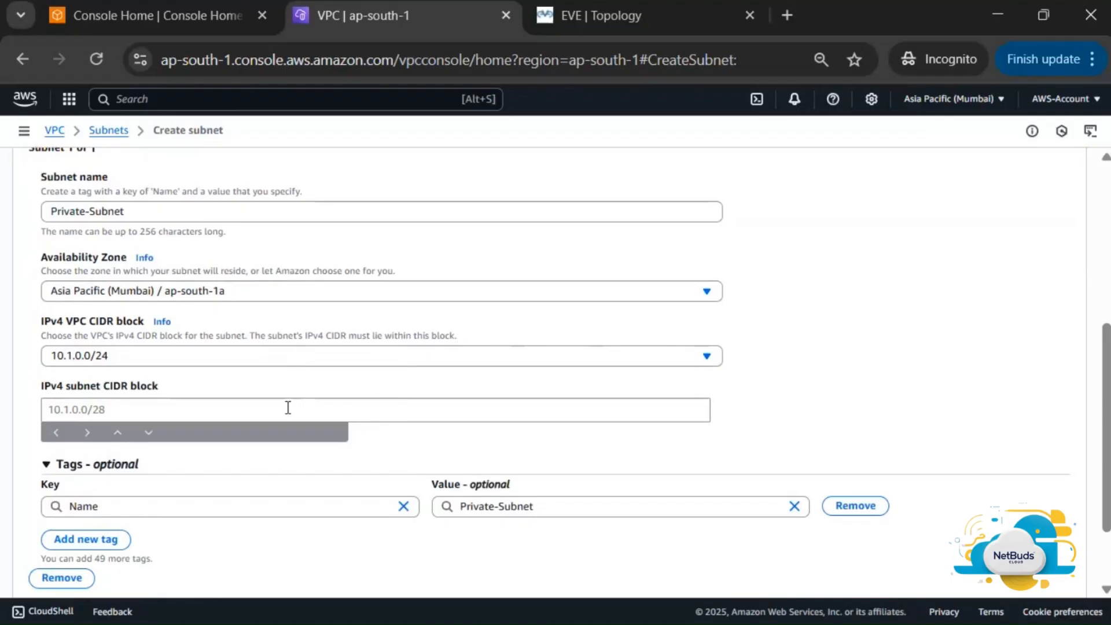
{"action": "left_click", "coordinate": [292, 411]}
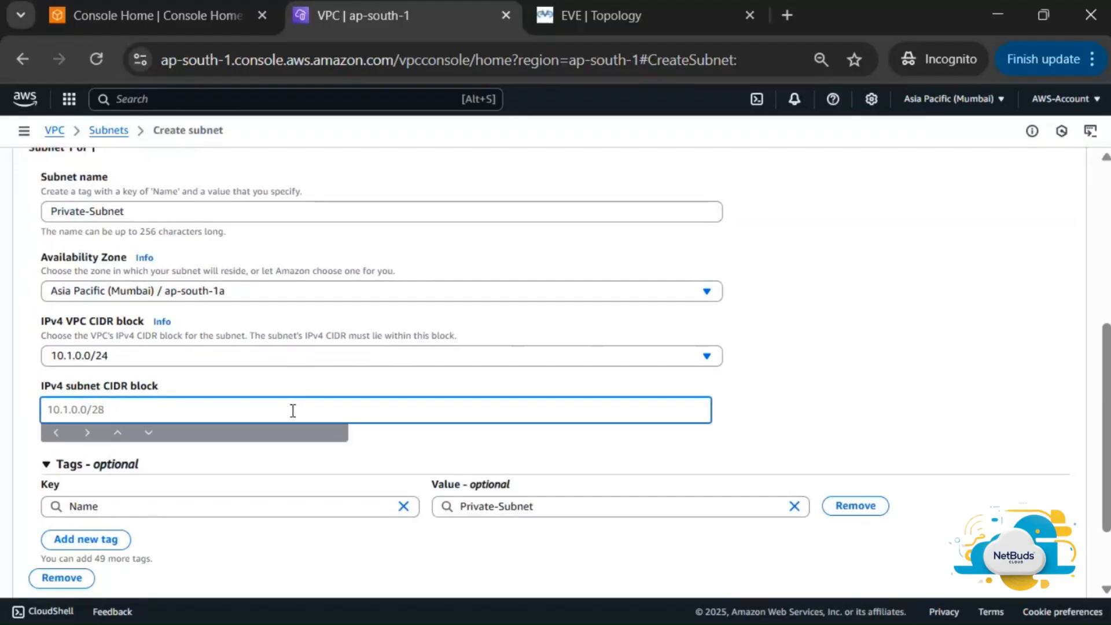
{"action": "type", "text": "10.1.0.0/26"}
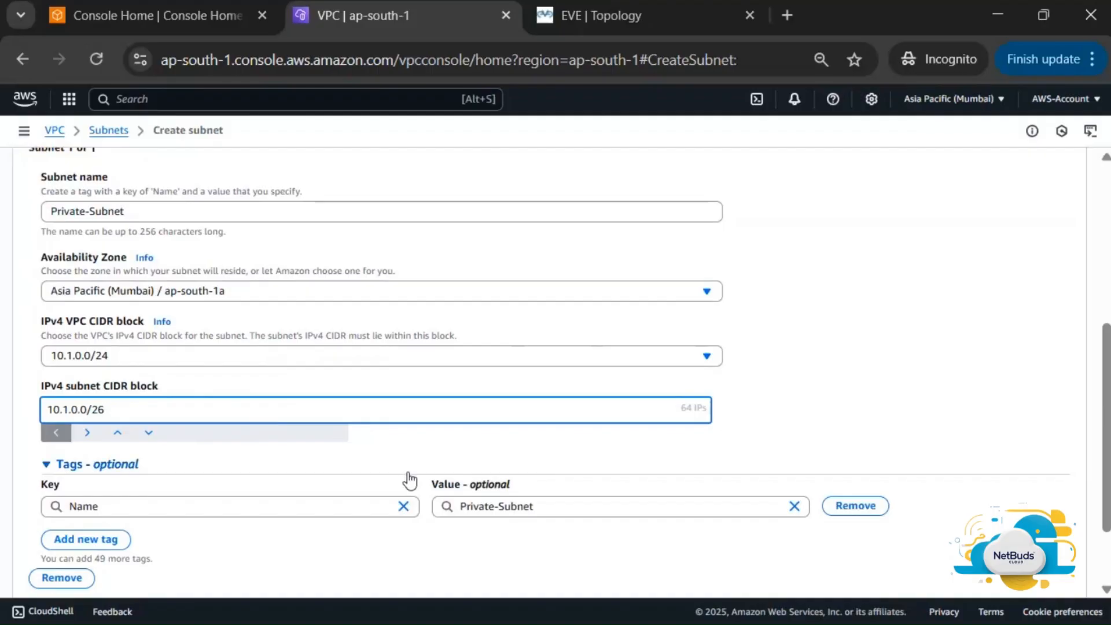
{"action": "scroll", "coordinate": [408, 479], "scroll_direction": "down", "scroll_amount": 1}
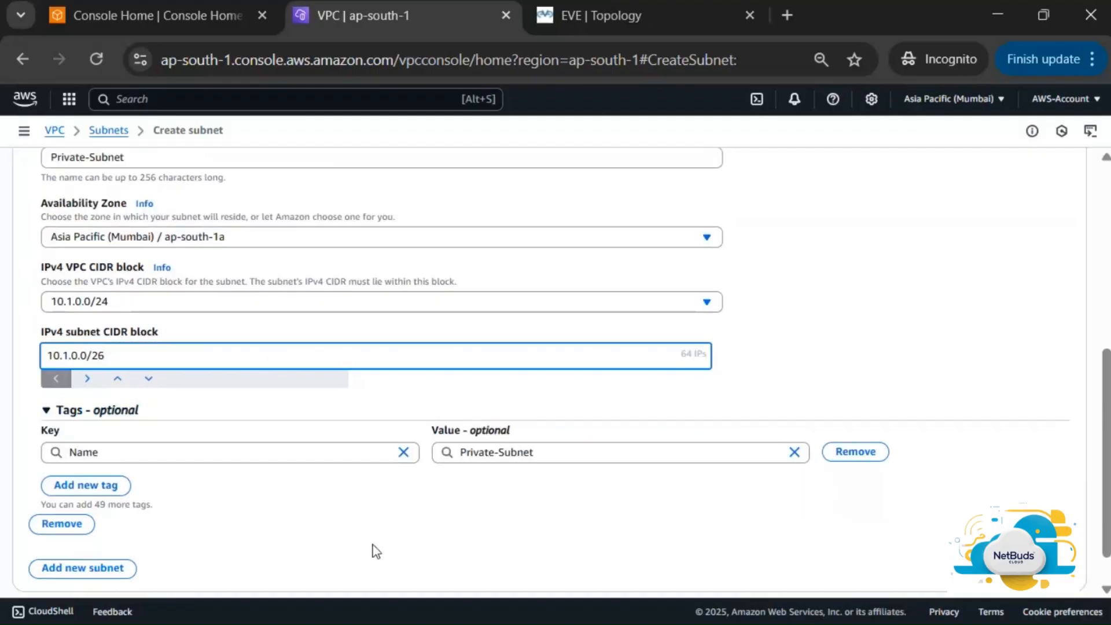
{"action": "scroll", "coordinate": [375, 550], "scroll_direction": "down", "scroll_amount": 1}
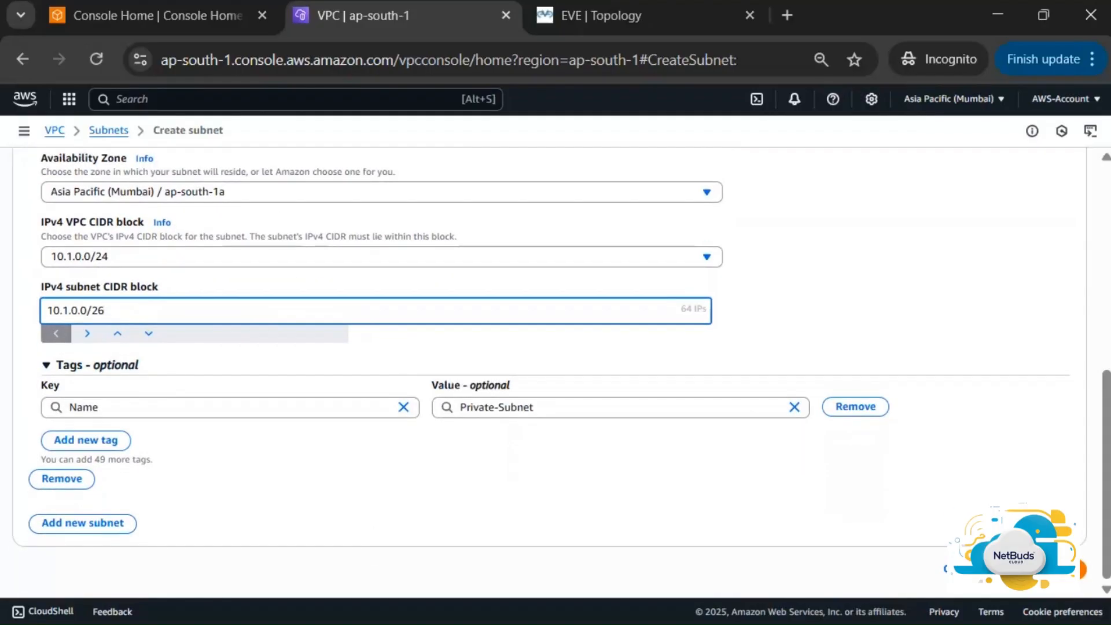
{"action": "left_click", "coordinate": [1040, 569]}
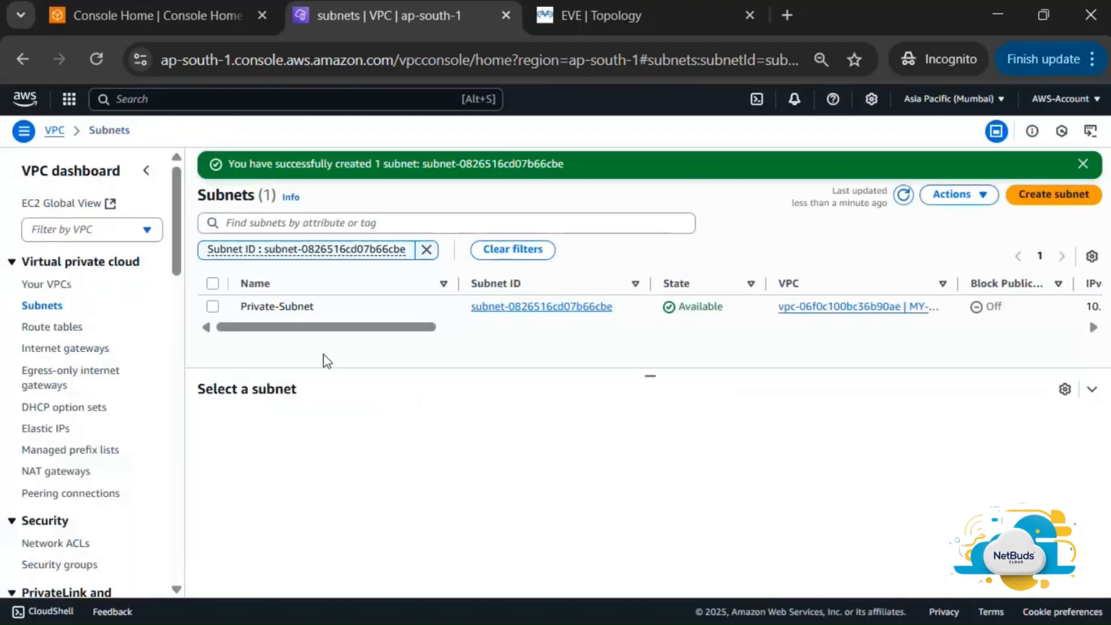
Start another subnet in MY-NW-VPC named Public-Subnet
{"action": "left_click", "coordinate": [1052, 195]}
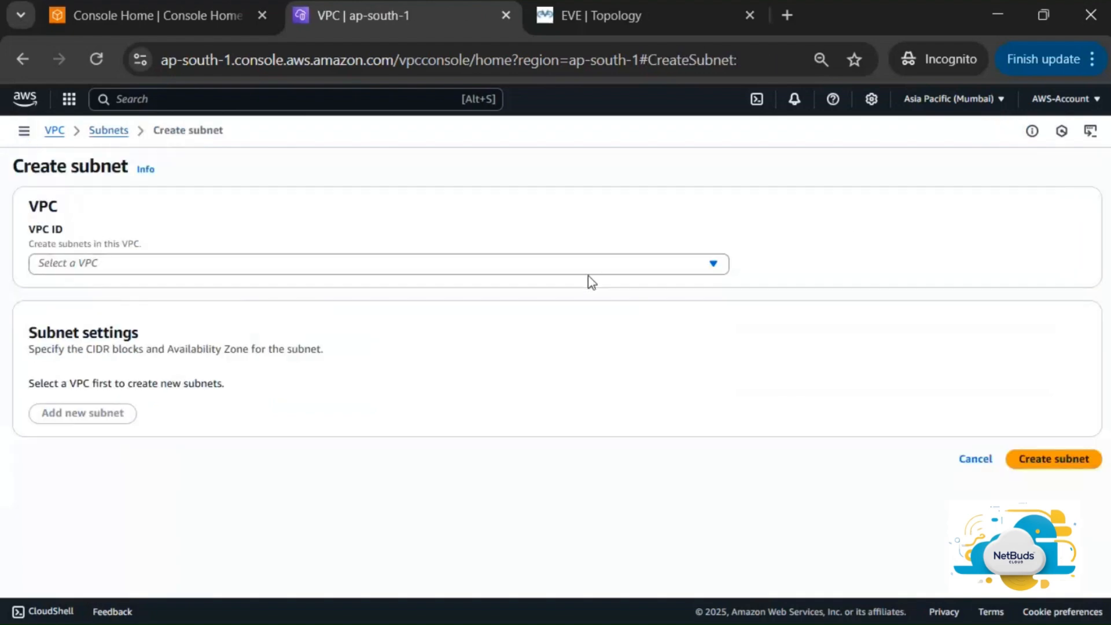
{"action": "left_click", "coordinate": [237, 268]}
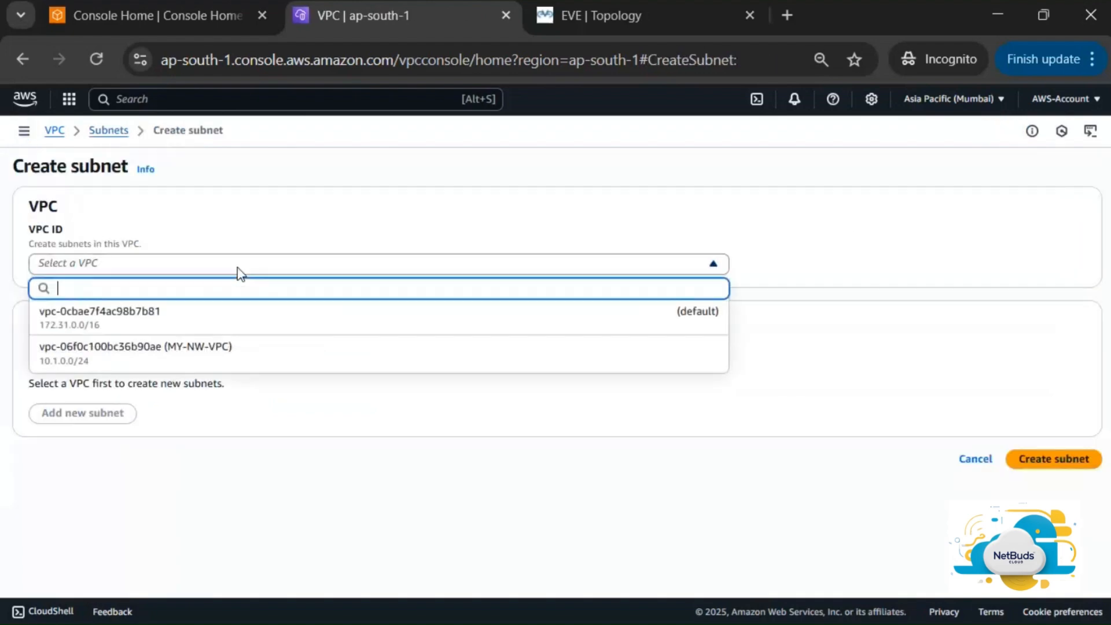
{"action": "left_click", "coordinate": [208, 362]}
{"action": "scroll", "coordinate": [152, 446], "scroll_direction": "down", "scroll_amount": 5}
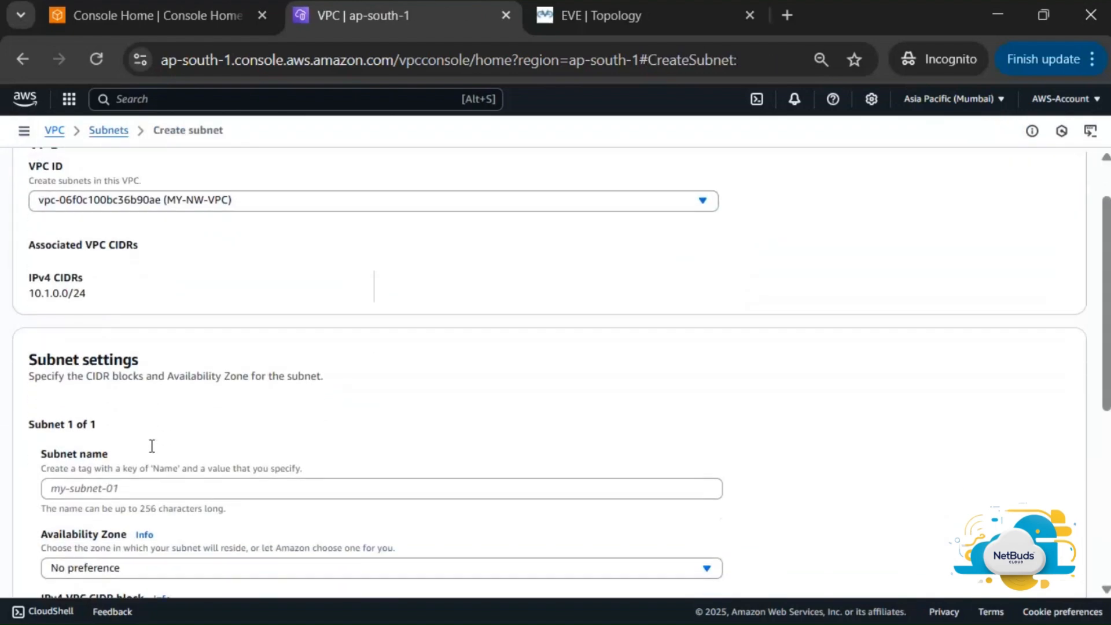
{"action": "left_click", "coordinate": [239, 285]}
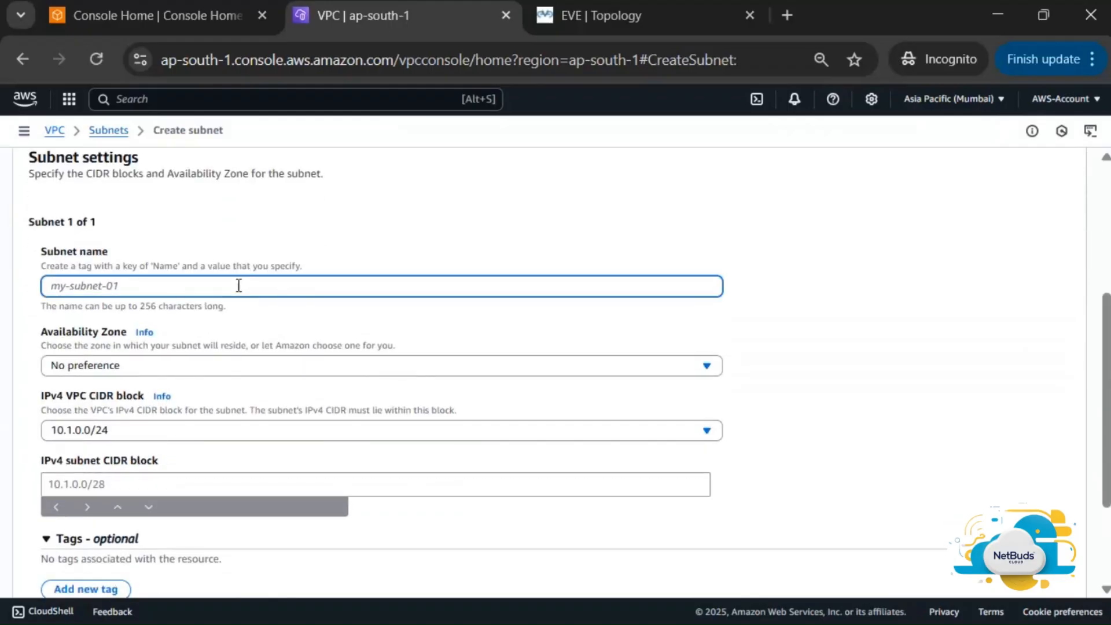
{"action": "type", "text": "Pu"}
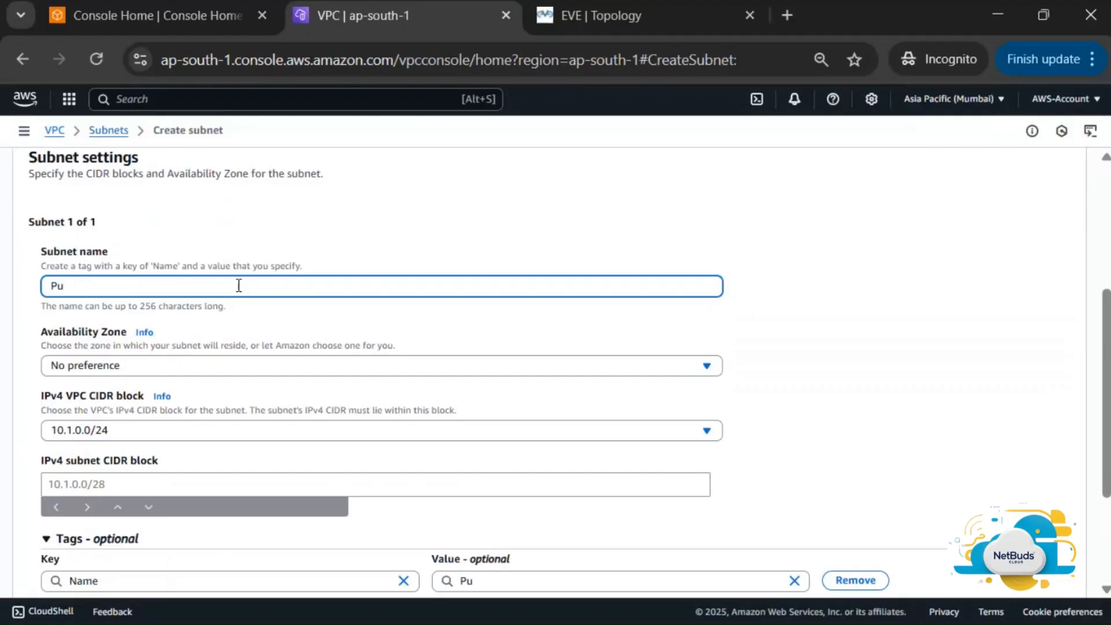
{"action": "type", "text": "blic-Subnet"}
Place it in ap-south-1a with CIDR 10.1.0.64/26 and create the subnet
{"action": "left_click", "coordinate": [392, 367]}
{"action": "left_click", "coordinate": [300, 440]}
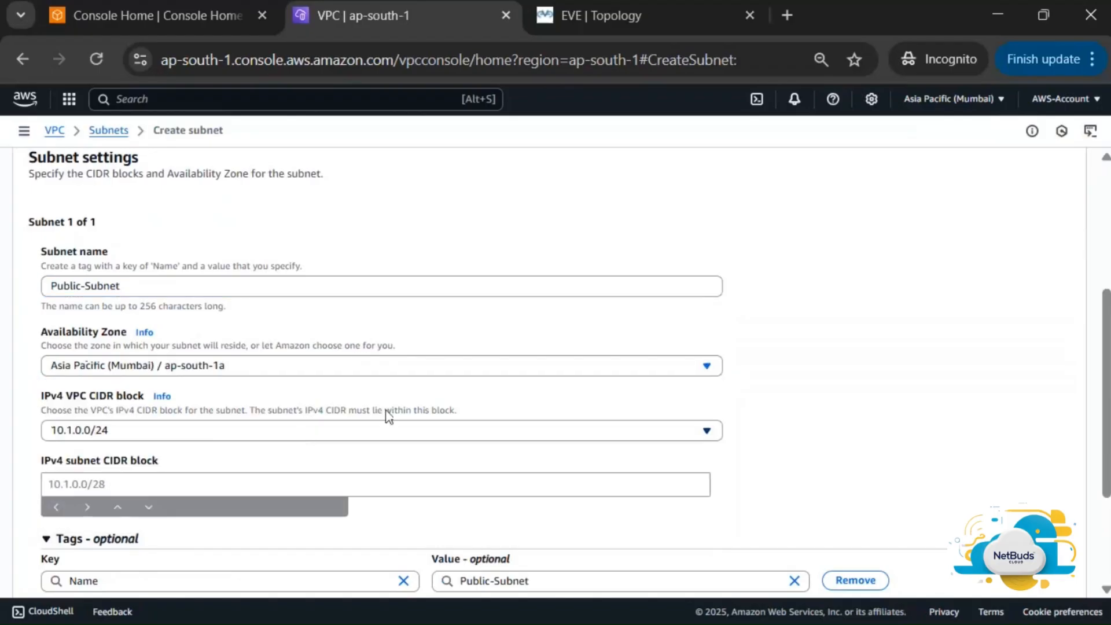
{"action": "scroll", "coordinate": [498, 402], "scroll_direction": "down", "scroll_amount": 2}
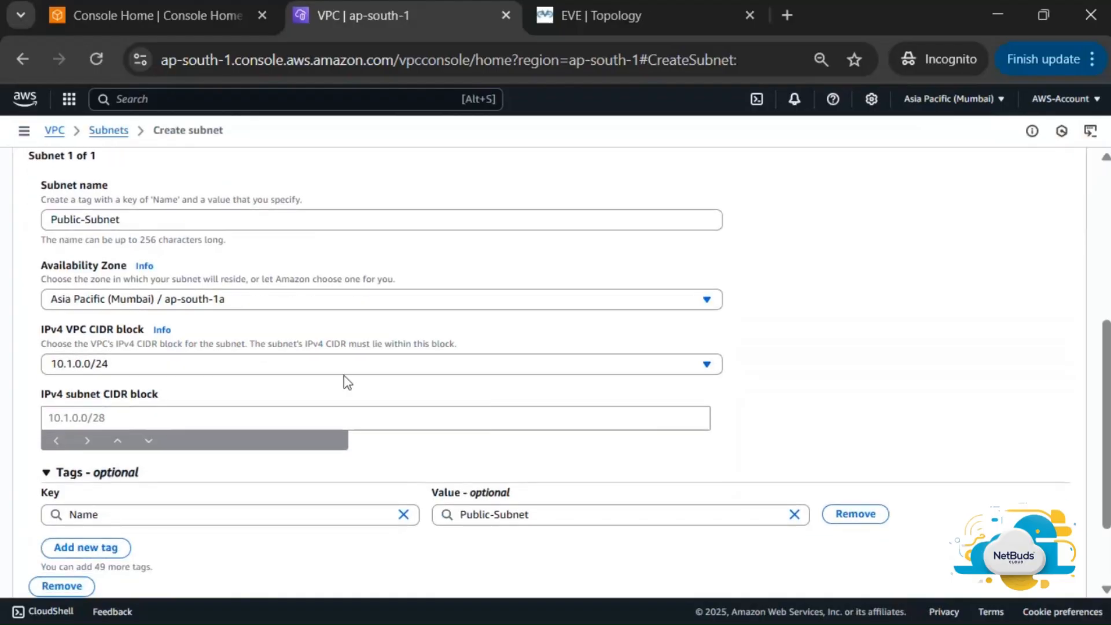
{"action": "left_click", "coordinate": [300, 415]}
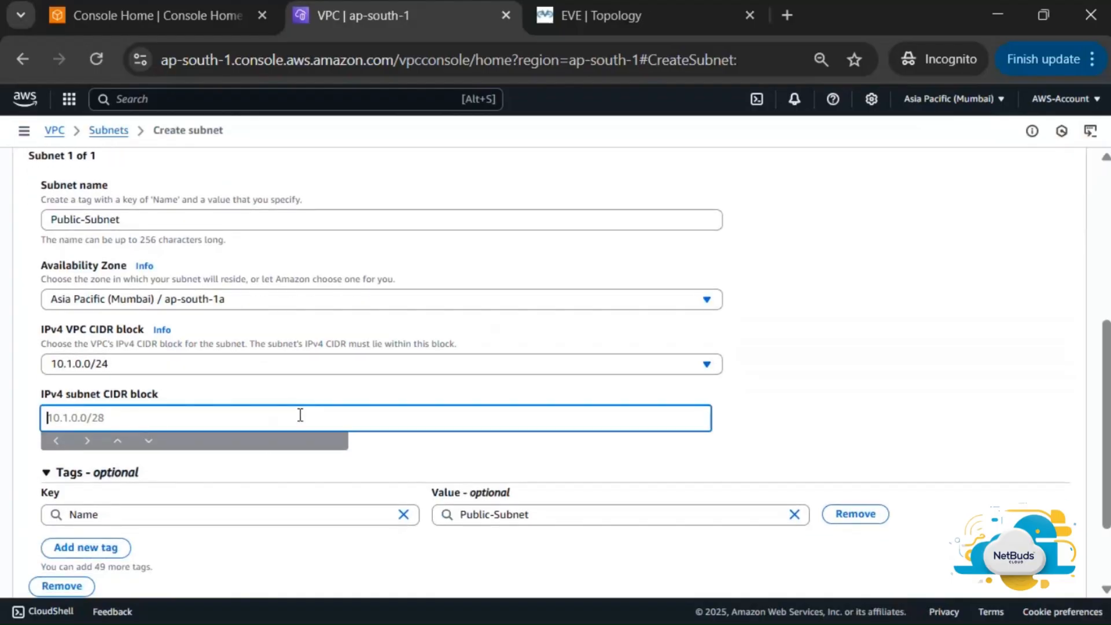
{"action": "type", "text": "10.1"}
{"action": "type", "text": ".0.64/26"}
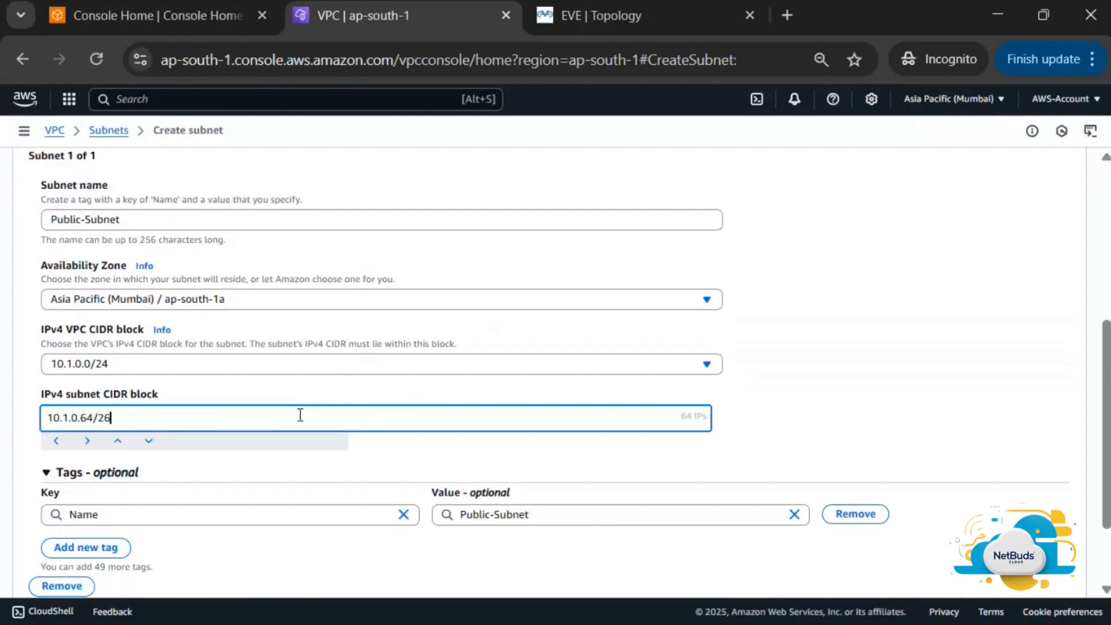
{"action": "left_click", "coordinate": [440, 453]}
{"action": "scroll", "coordinate": [442, 452], "scroll_direction": "down", "scroll_amount": 2}
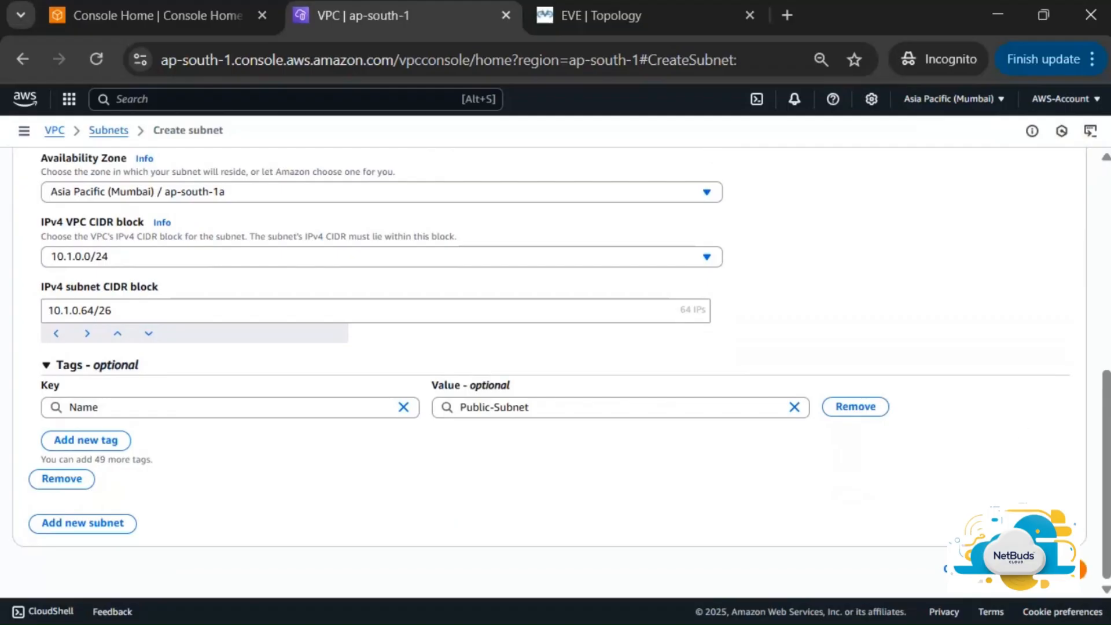
{"action": "left_click", "coordinate": [1038, 569]}
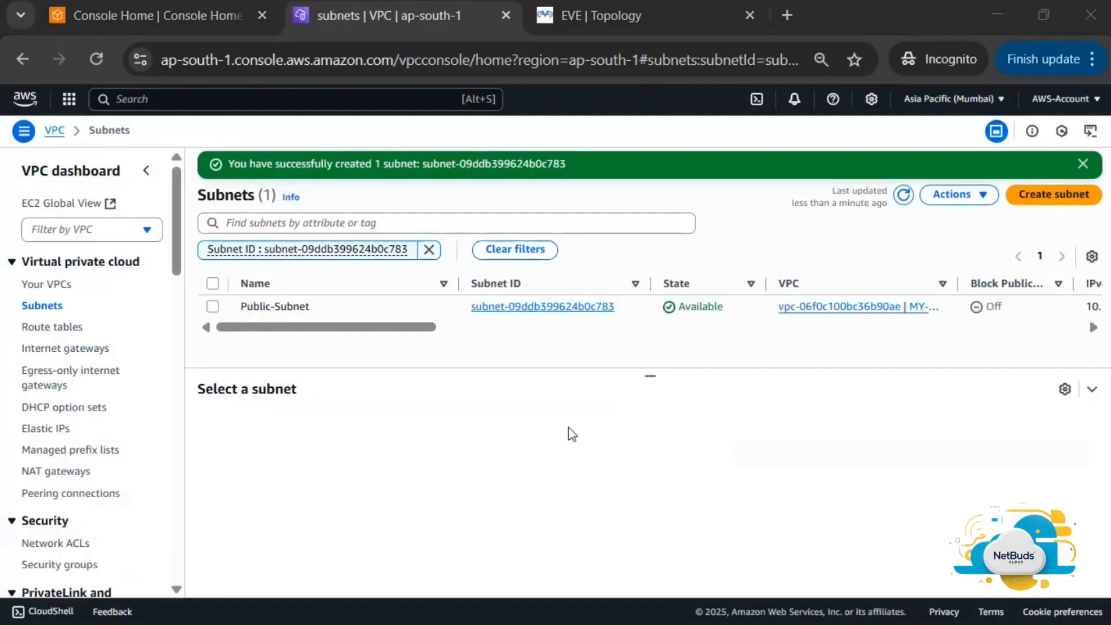
{"action": "key", "text": "alt+Tab"}
Sketch a trial red 'A' freehand stroke on the page, then undo it
{"action": "scroll", "coordinate": [540, 319], "scroll_direction": "down", "scroll_amount": 4}
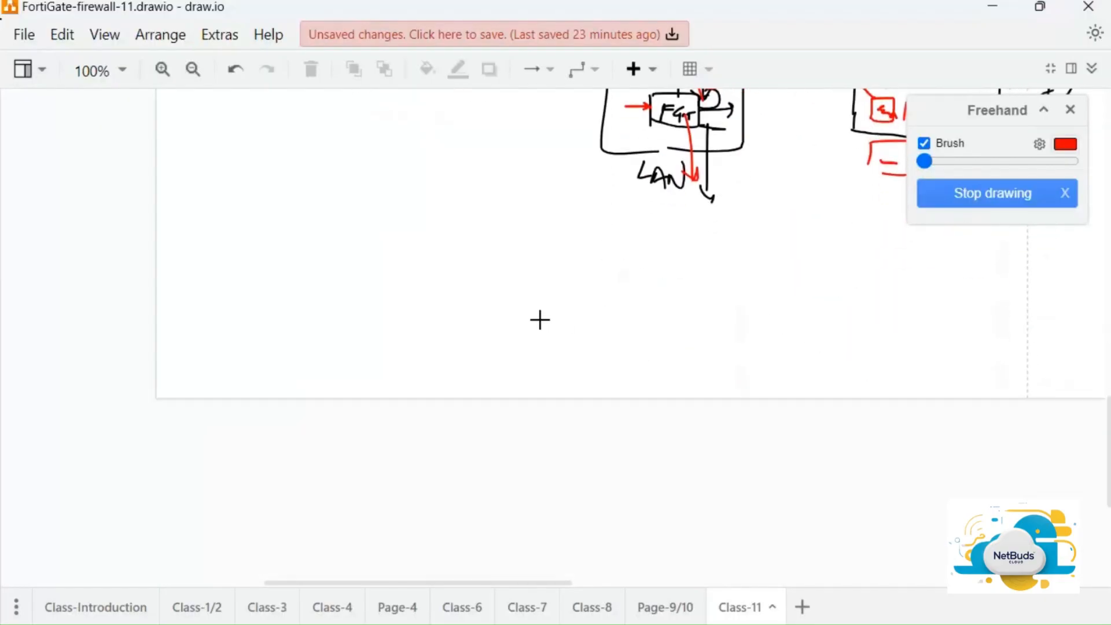
{"action": "scroll", "coordinate": [540, 320], "scroll_direction": "down", "scroll_amount": 4}
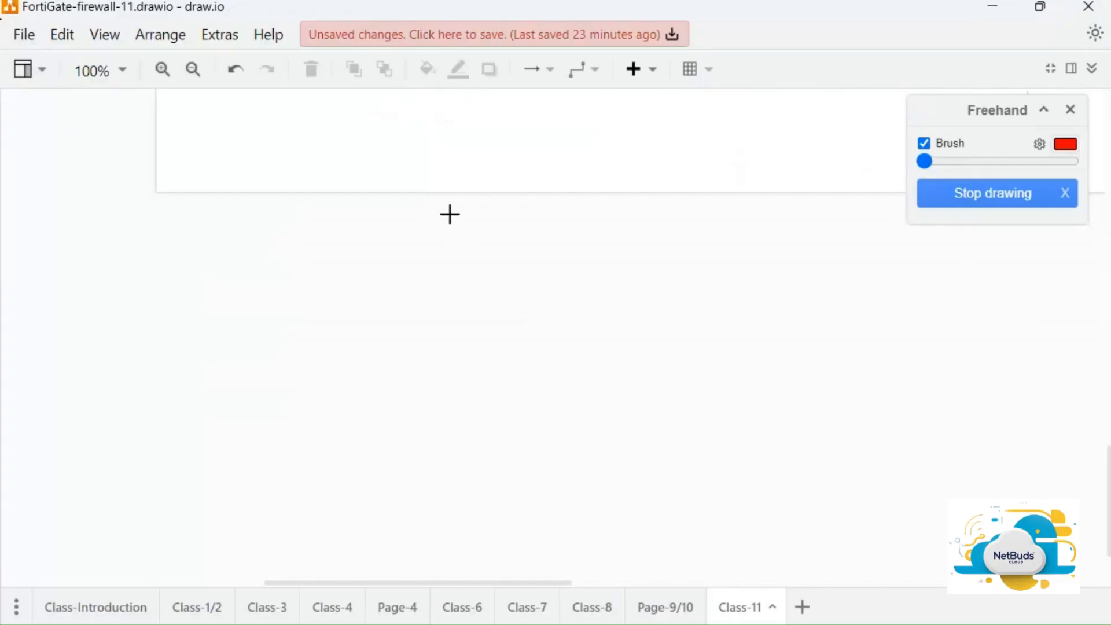
{"action": "left_click", "coordinate": [181, 131]}
{"action": "left_click_drag", "start_coordinate": [175, 148], "coordinate": [210, 143]}
{"action": "key", "text": "ctrl+z"}
{"action": "key", "text": "ctrl+z"}
{"action": "key", "text": "ctrl+z"}
{"action": "key", "text": "ctrl+z"}
{"action": "key", "text": "ctrl+z"}
Set the freehand brush colour to black (000000)
{"action": "left_click", "coordinate": [1066, 144]}
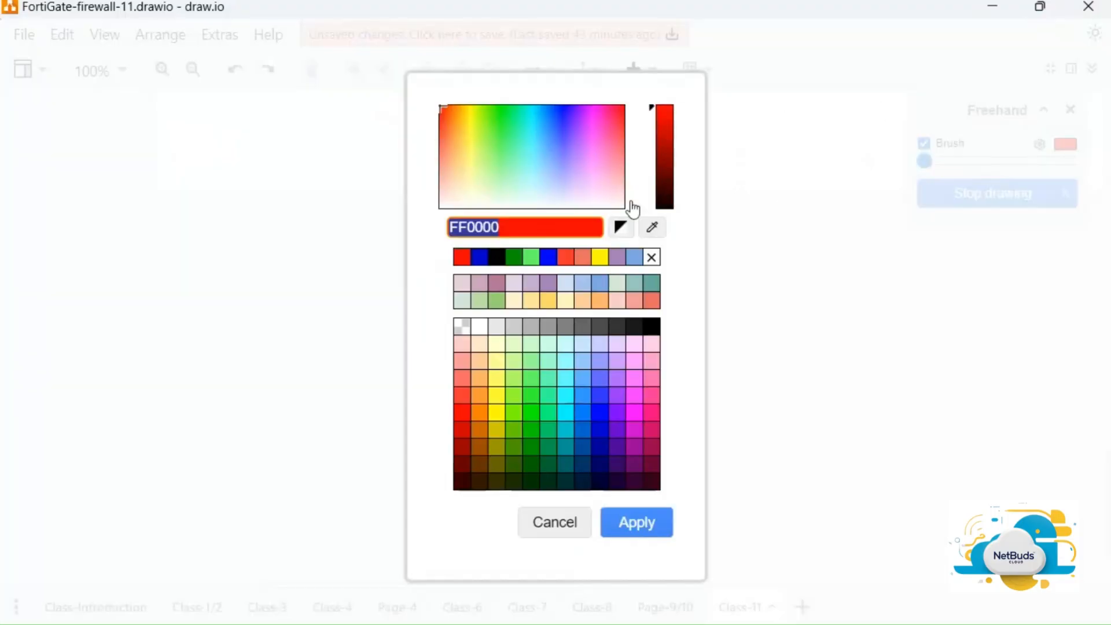
{"action": "left_click", "coordinate": [491, 259]}
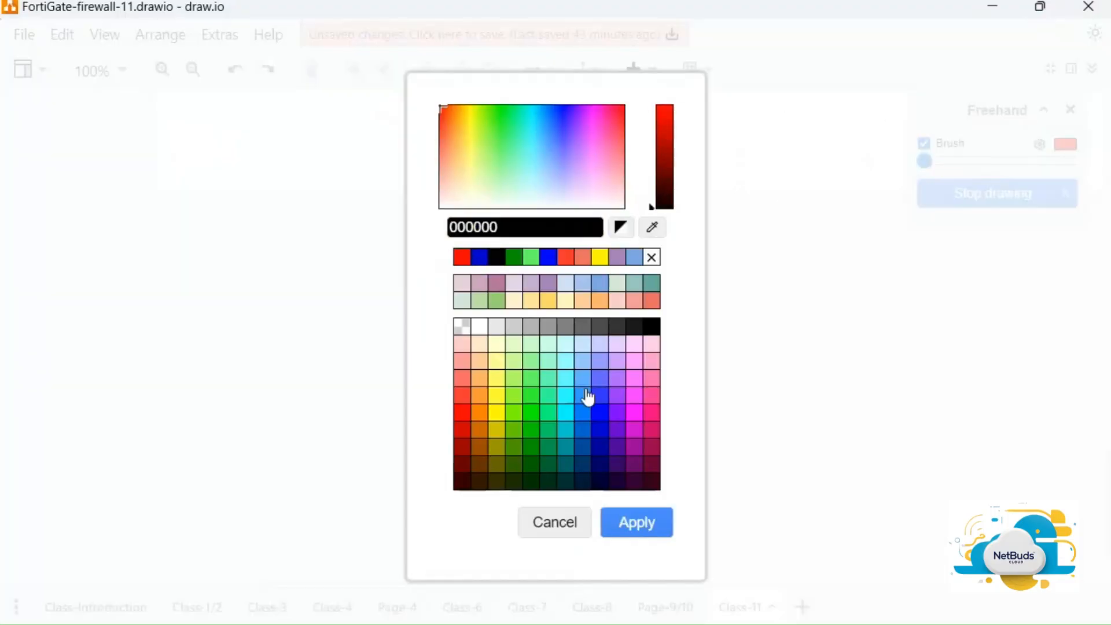
{"action": "left_click", "coordinate": [643, 529]}
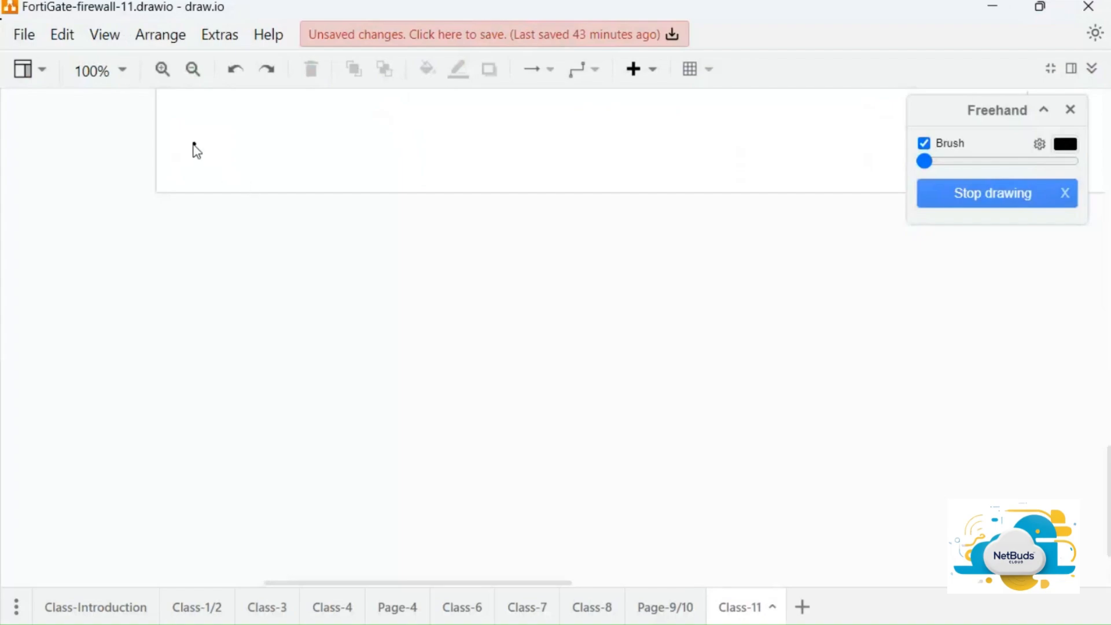
Sketch an underlined 'Aws' heading and a box labelled VPC
{"action": "mouse_move", "coordinate": [194, 145]}
{"action": "left_mouse_down"}
{"action": "mouse_move", "coordinate": [191, 154]}
{"action": "mouse_move", "coordinate": [238, 164]}
{"action": "mouse_move", "coordinate": [197, 173]}
{"action": "left_mouse_up"}
{"action": "left_click_drag", "start_coordinate": [186, 180], "coordinate": [198, 180]}
{"action": "mouse_move", "coordinate": [327, 327]}
{"action": "left_mouse_down"}
{"action": "mouse_move", "coordinate": [346, 223]}
{"action": "mouse_move", "coordinate": [536, 234]}
{"action": "mouse_move", "coordinate": [534, 270]}
{"action": "left_mouse_up"}
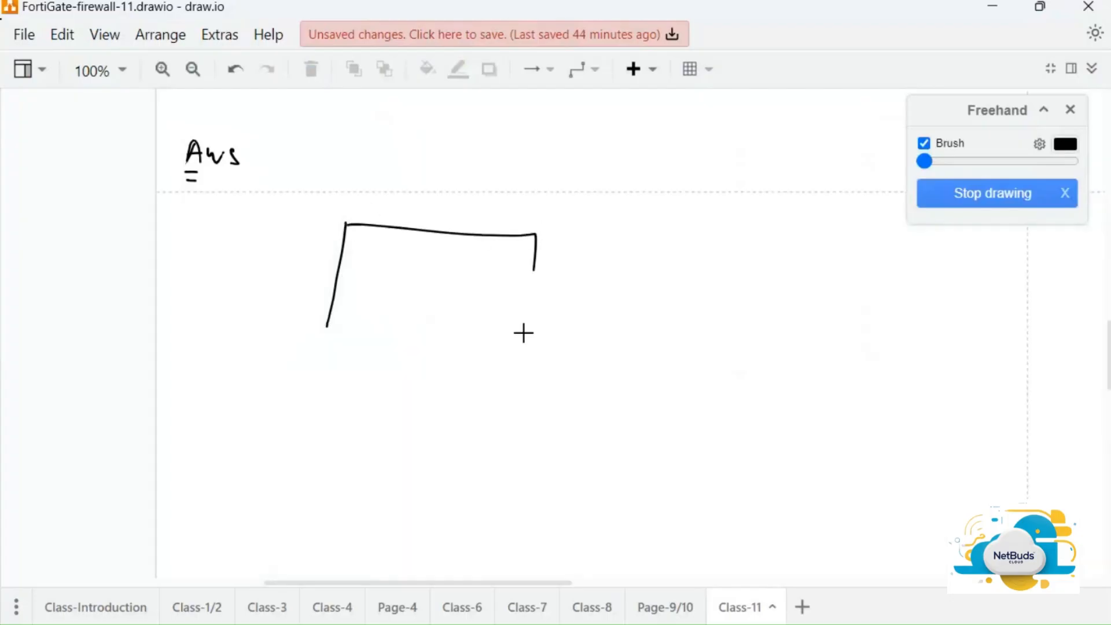
{"action": "left_click_drag", "start_coordinate": [523, 333], "coordinate": [400, 301]}
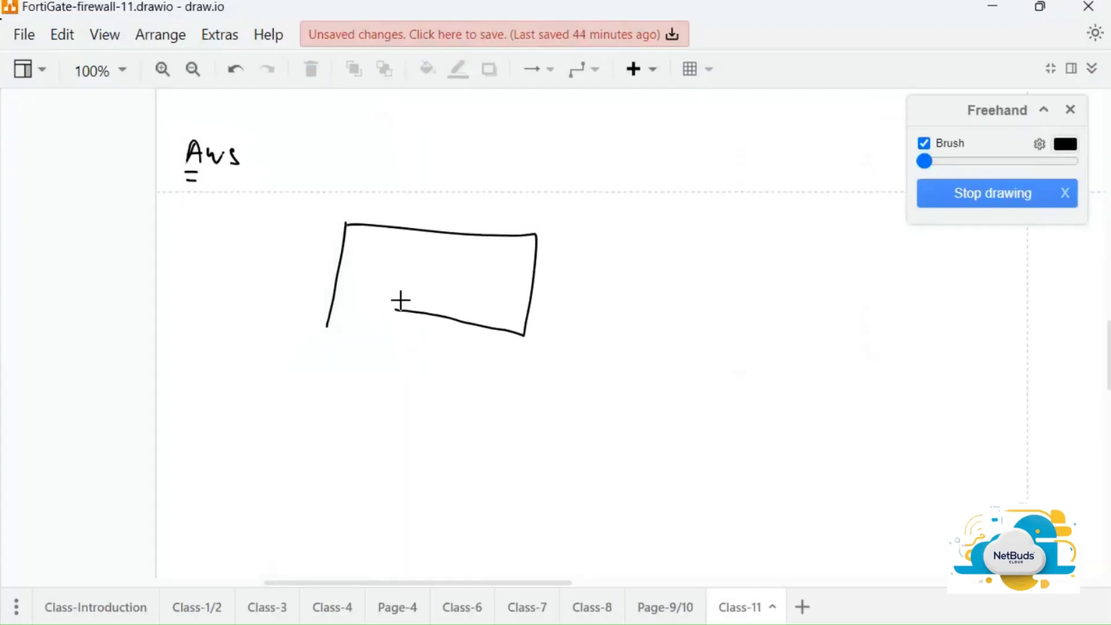
{"action": "key", "text": "ctrl+z"}
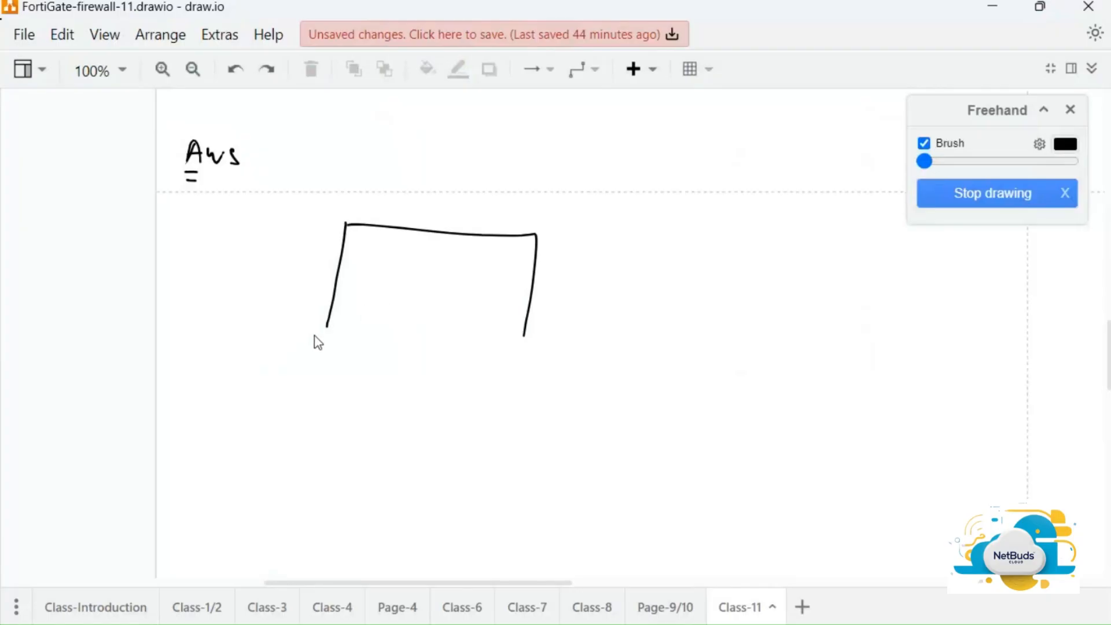
{"action": "left_click_drag", "start_coordinate": [327, 328], "coordinate": [526, 344]}
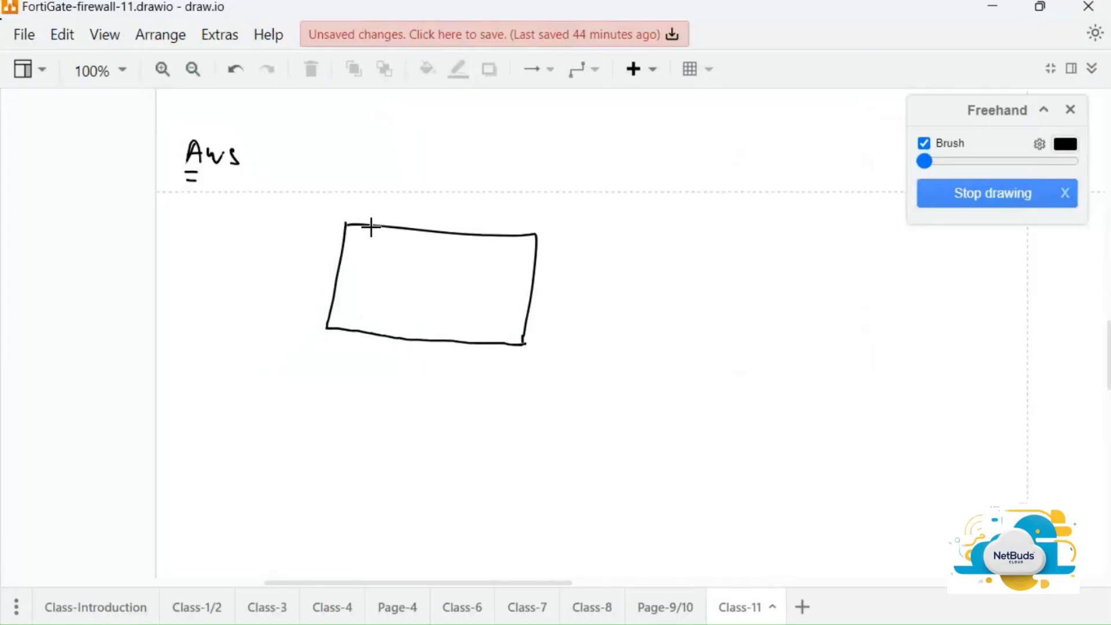
{"action": "left_click_drag", "start_coordinate": [362, 204], "coordinate": [411, 231]}
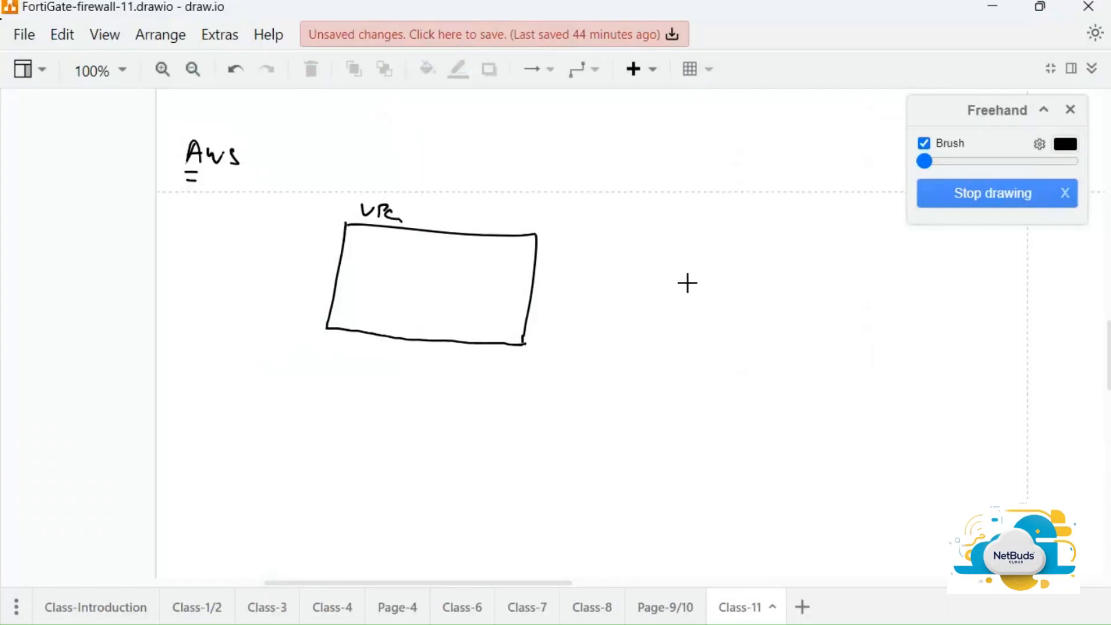
Add an Int cloud, an IGW circle on the box edge, and a connecting line
{"action": "mouse_move", "coordinate": [685, 274]}
{"action": "left_mouse_down"}
{"action": "mouse_move", "coordinate": [716, 273]}
{"action": "mouse_move", "coordinate": [650, 285]}
{"action": "mouse_move", "coordinate": [688, 293]}
{"action": "left_mouse_up"}
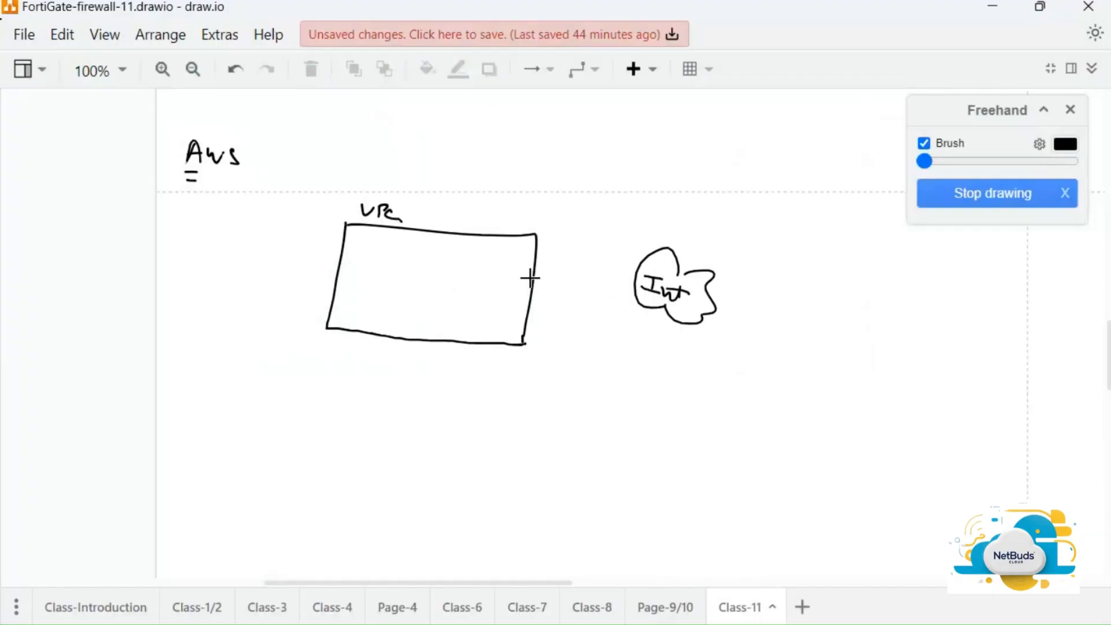
{"action": "mouse_move", "coordinate": [527, 267]}
{"action": "left_mouse_down"}
{"action": "mouse_move", "coordinate": [548, 273]}
{"action": "mouse_move", "coordinate": [517, 299]}
{"action": "mouse_move", "coordinate": [525, 268]}
{"action": "mouse_move", "coordinate": [529, 289]}
{"action": "left_mouse_up"}
{"action": "mouse_move", "coordinate": [553, 251]}
{"action": "left_mouse_down"}
{"action": "mouse_move", "coordinate": [587, 264]}
{"action": "mouse_move", "coordinate": [565, 267]}
{"action": "mouse_move", "coordinate": [590, 287]}
{"action": "mouse_move", "coordinate": [640, 290]}
{"action": "left_mouse_up"}
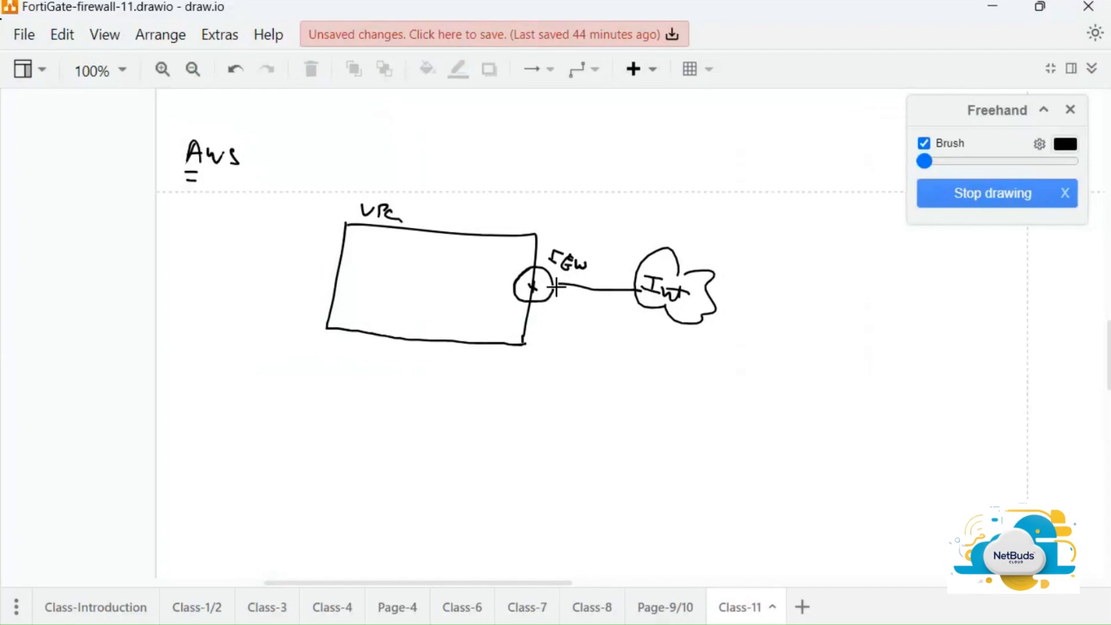
{"action": "left_click_drag", "start_coordinate": [559, 285], "coordinate": [552, 284]}
Draw an Fw box inside the VPC and a second Fw box on the right with lines
{"action": "mouse_move", "coordinate": [413, 281]}
{"action": "left_mouse_down"}
{"action": "mouse_move", "coordinate": [412, 295]}
{"action": "mouse_move", "coordinate": [415, 277]}
{"action": "mouse_move", "coordinate": [449, 300]}
{"action": "mouse_move", "coordinate": [425, 295]}
{"action": "left_mouse_up"}
{"action": "left_click_drag", "start_coordinate": [425, 283], "coordinate": [452, 285]}
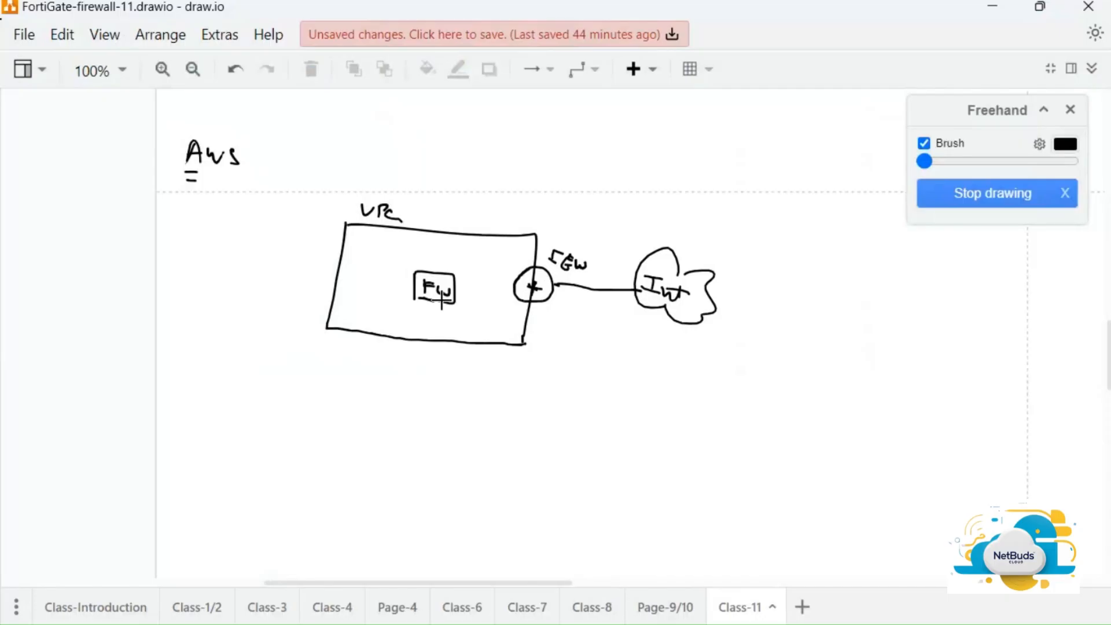
{"action": "mouse_move", "coordinate": [836, 288]}
{"action": "left_mouse_down"}
{"action": "mouse_move", "coordinate": [833, 335]}
{"action": "mouse_move", "coordinate": [862, 342]}
{"action": "mouse_move", "coordinate": [859, 329]}
{"action": "left_mouse_up"}
{"action": "left_click_drag", "start_coordinate": [860, 313], "coordinate": [875, 325]}
{"action": "left_click_drag", "start_coordinate": [876, 311], "coordinate": [881, 319]}
{"action": "left_click_drag", "start_coordinate": [882, 253], "coordinate": [882, 273]}
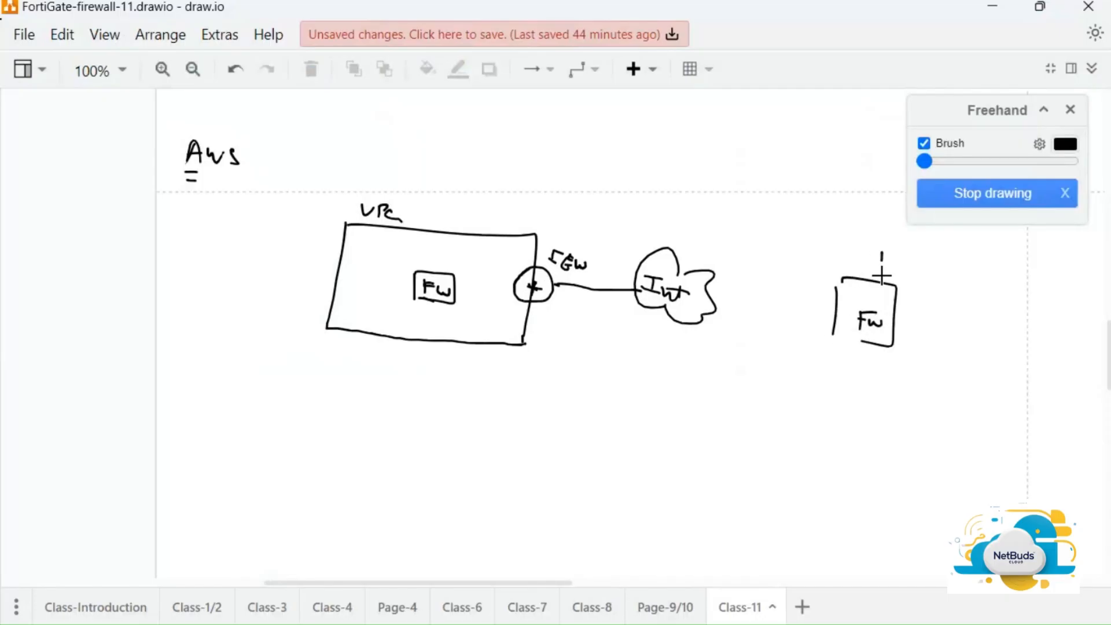
{"action": "left_click_drag", "start_coordinate": [868, 342], "coordinate": [867, 376]}
Add an Int cloud with arrow above the right Fw box and a LAN line below
{"action": "mouse_move", "coordinate": [864, 195]}
{"action": "left_mouse_down"}
{"action": "mouse_move", "coordinate": [844, 213]}
{"action": "mouse_move", "coordinate": [857, 184]}
{"action": "left_mouse_up"}
{"action": "left_click_drag", "start_coordinate": [859, 191], "coordinate": [856, 208]}
{"action": "left_click_drag", "start_coordinate": [864, 201], "coordinate": [886, 224]}
{"action": "left_click_drag", "start_coordinate": [873, 221], "coordinate": [890, 223]}
{"action": "left_click_drag", "start_coordinate": [849, 208], "coordinate": [858, 207]}
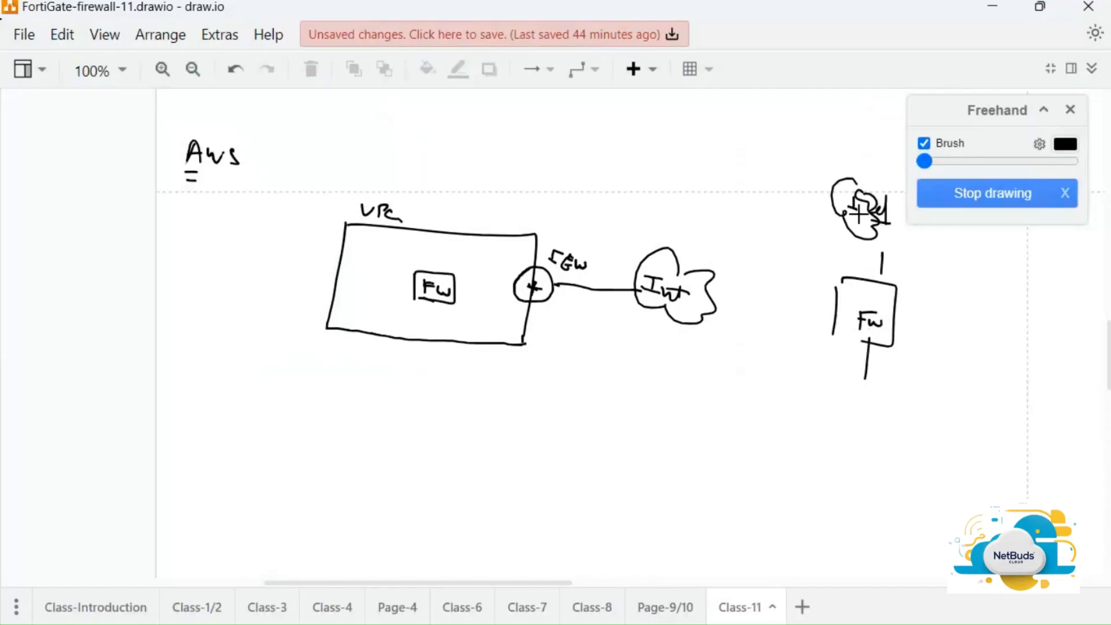
{"action": "mouse_move", "coordinate": [832, 373]}
{"action": "left_mouse_down"}
{"action": "mouse_move", "coordinate": [894, 382]}
{"action": "mouse_move", "coordinate": [886, 417]}
{"action": "mouse_move", "coordinate": [921, 396]}
{"action": "left_mouse_up"}
{"action": "left_click_drag", "start_coordinate": [883, 235], "coordinate": [884, 281]}
{"action": "left_click_drag", "start_coordinate": [895, 267], "coordinate": [885, 281]}
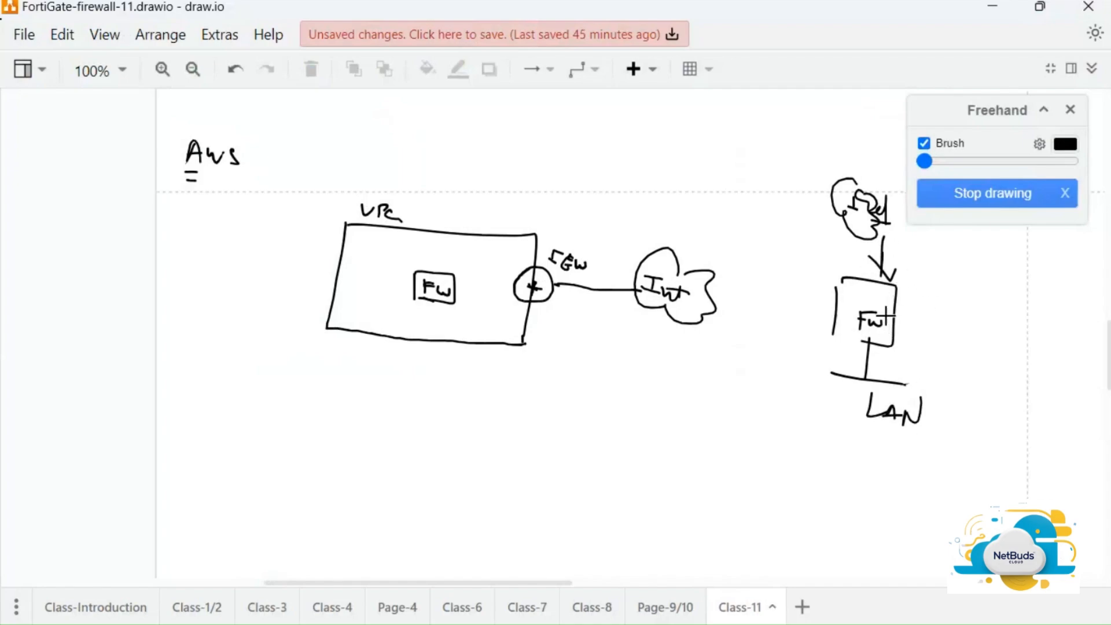
{"action": "left_click_drag", "start_coordinate": [895, 418], "coordinate": [846, 369]}
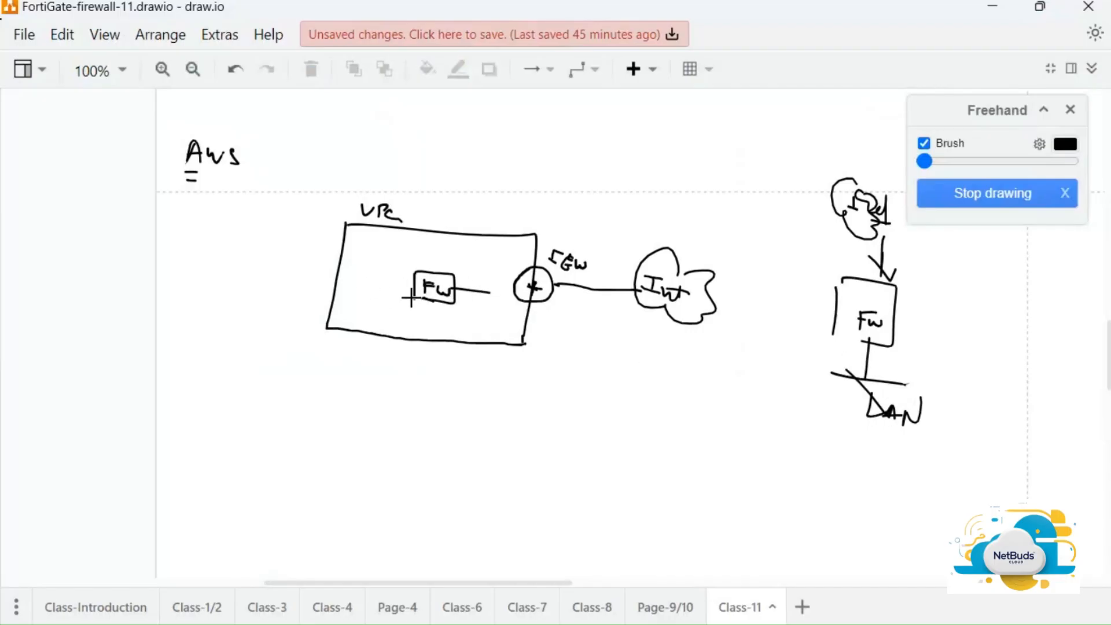
Label the Public and private sides of the VPC and tick the VPC label
{"action": "left_click_drag", "start_coordinate": [413, 286], "coordinate": [367, 284]}
{"action": "left_click_drag", "start_coordinate": [466, 244], "coordinate": [508, 261]}
{"action": "left_click_drag", "start_coordinate": [515, 254], "coordinate": [485, 276]}
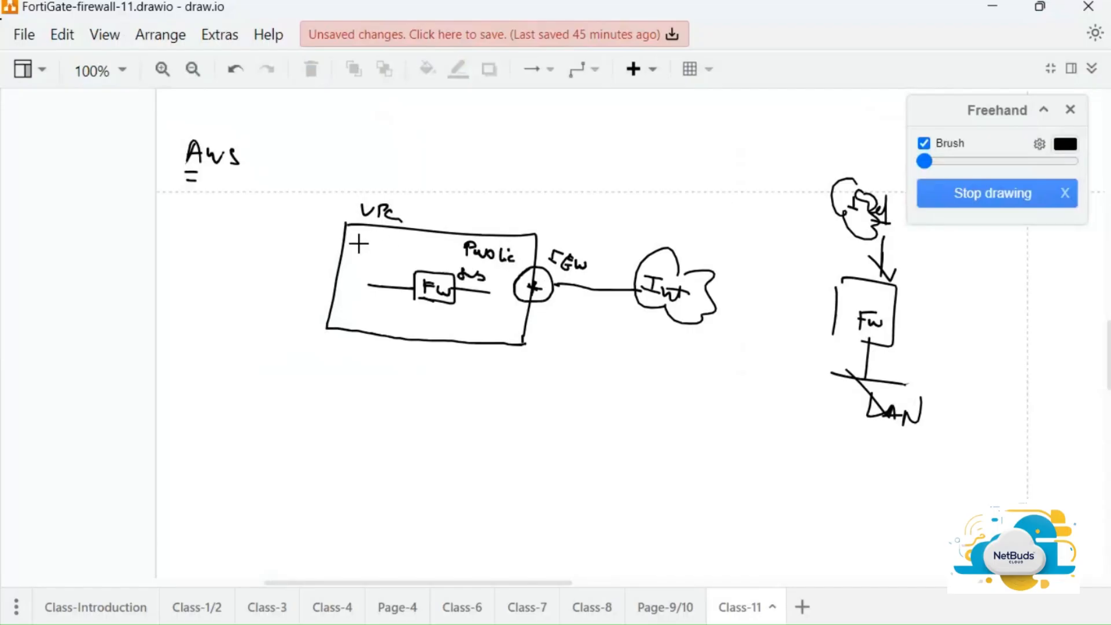
{"action": "mouse_move", "coordinate": [357, 249]}
{"action": "left_mouse_down"}
{"action": "mouse_move", "coordinate": [361, 236]}
{"action": "mouse_move", "coordinate": [364, 250]}
{"action": "mouse_move", "coordinate": [405, 253]}
{"action": "left_mouse_up"}
{"action": "left_click_drag", "start_coordinate": [371, 264], "coordinate": [377, 270]}
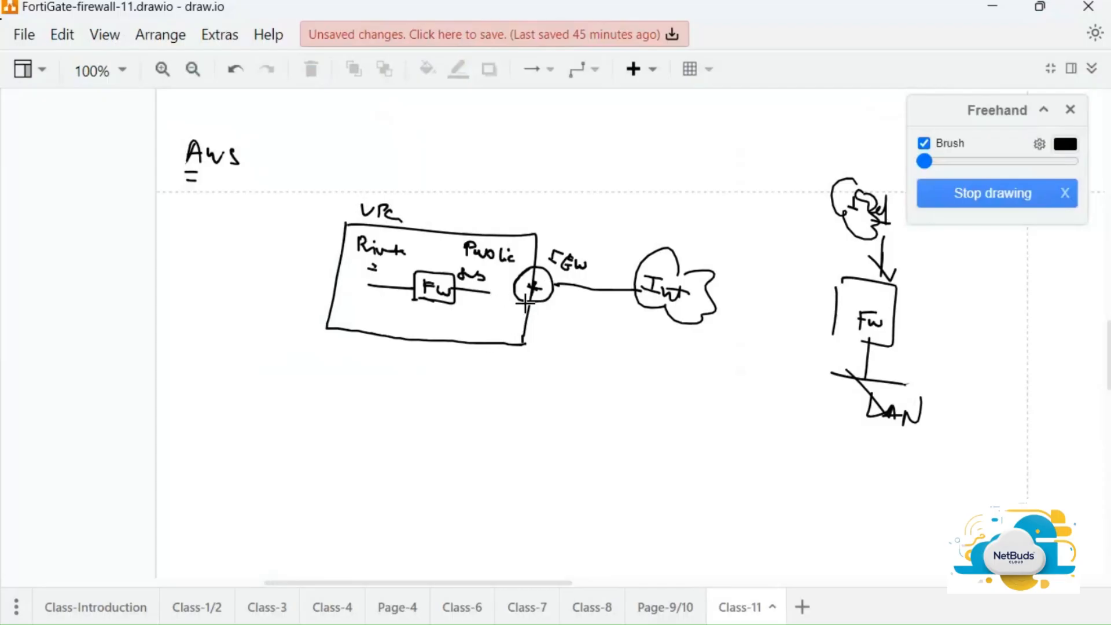
{"action": "left_click_drag", "start_coordinate": [409, 213], "coordinate": [433, 219]}
Add circled numbers 1–4 for VPC, gateway, public and private sides
{"action": "left_click_drag", "start_coordinate": [333, 206], "coordinate": [337, 219]}
{"action": "left_click_drag", "start_coordinate": [341, 202], "coordinate": [348, 215]}
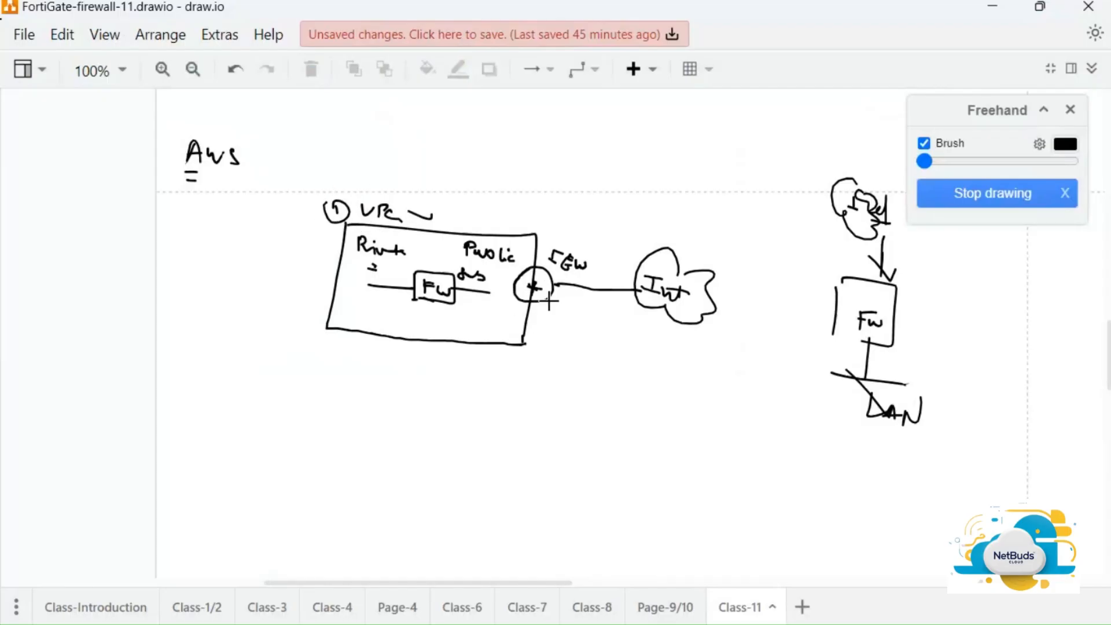
{"action": "mouse_move", "coordinate": [541, 310]}
{"action": "left_mouse_down"}
{"action": "mouse_move", "coordinate": [551, 320]}
{"action": "mouse_move", "coordinate": [545, 306]}
{"action": "left_mouse_up"}
{"action": "left_click_drag", "start_coordinate": [446, 237], "coordinate": [448, 252]}
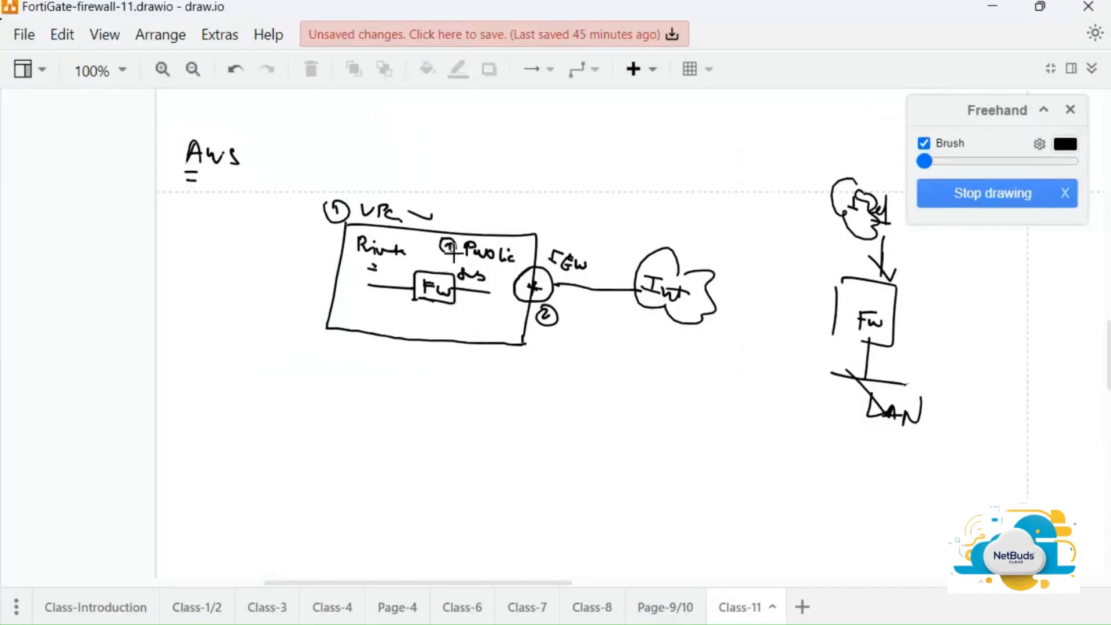
{"action": "mouse_move", "coordinate": [344, 239]}
{"action": "left_mouse_down"}
{"action": "mouse_move", "coordinate": [340, 255]}
{"action": "mouse_move", "coordinate": [331, 242]}
{"action": "mouse_move", "coordinate": [347, 232]}
{"action": "left_mouse_up"}
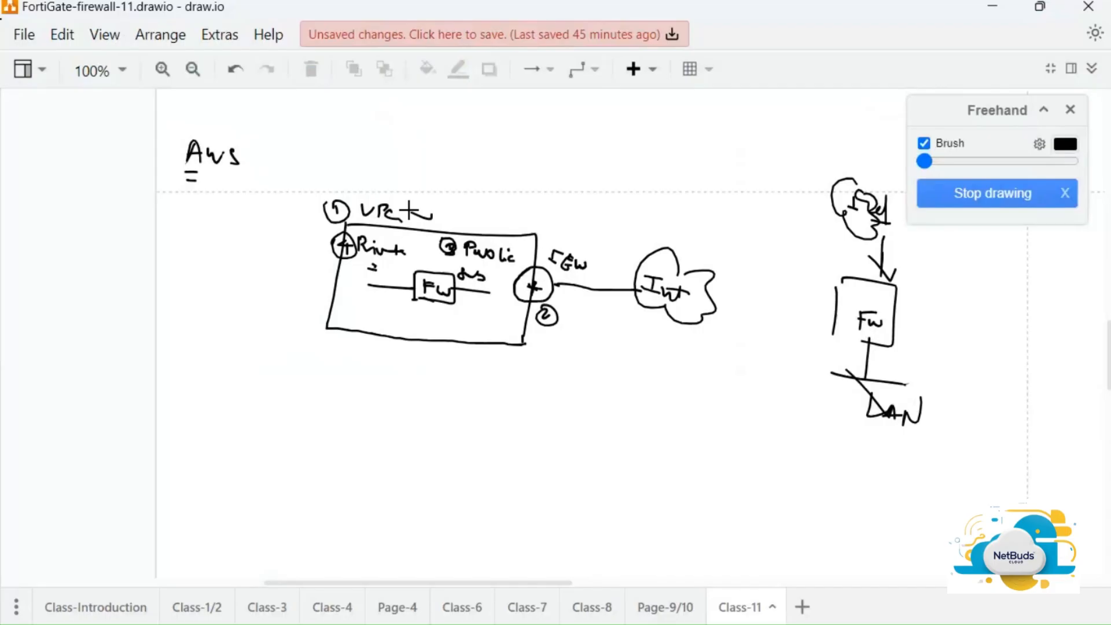
Back in the console, clear the subnet filter and scroll the table to review all five subnets' CIDRs
{"action": "key", "text": "alt+Tab"}
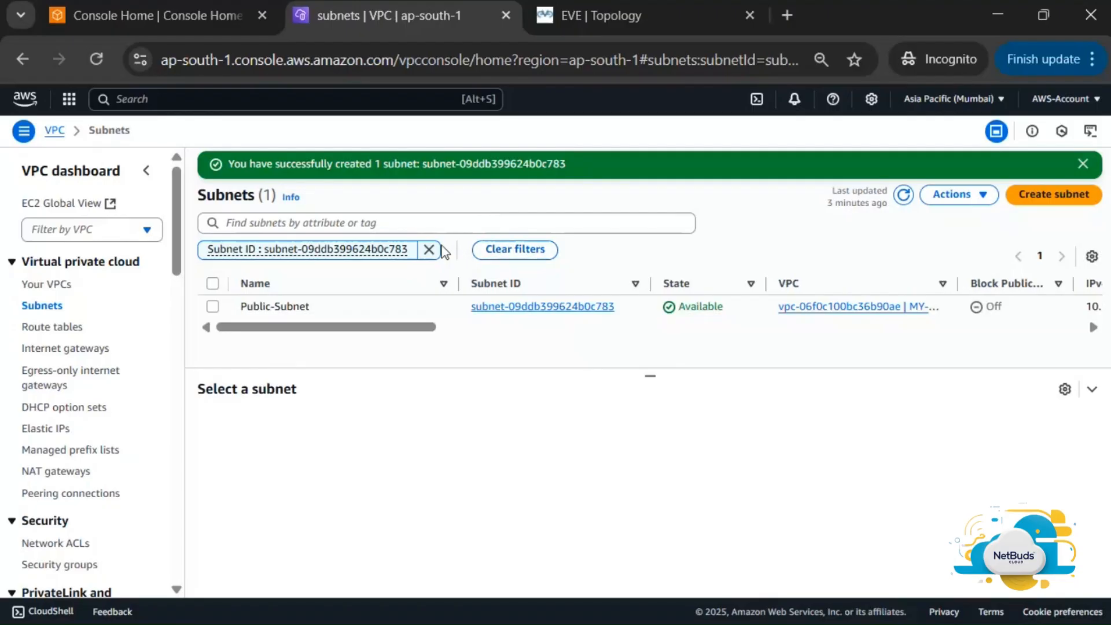
{"action": "left_click", "coordinate": [46, 305]}
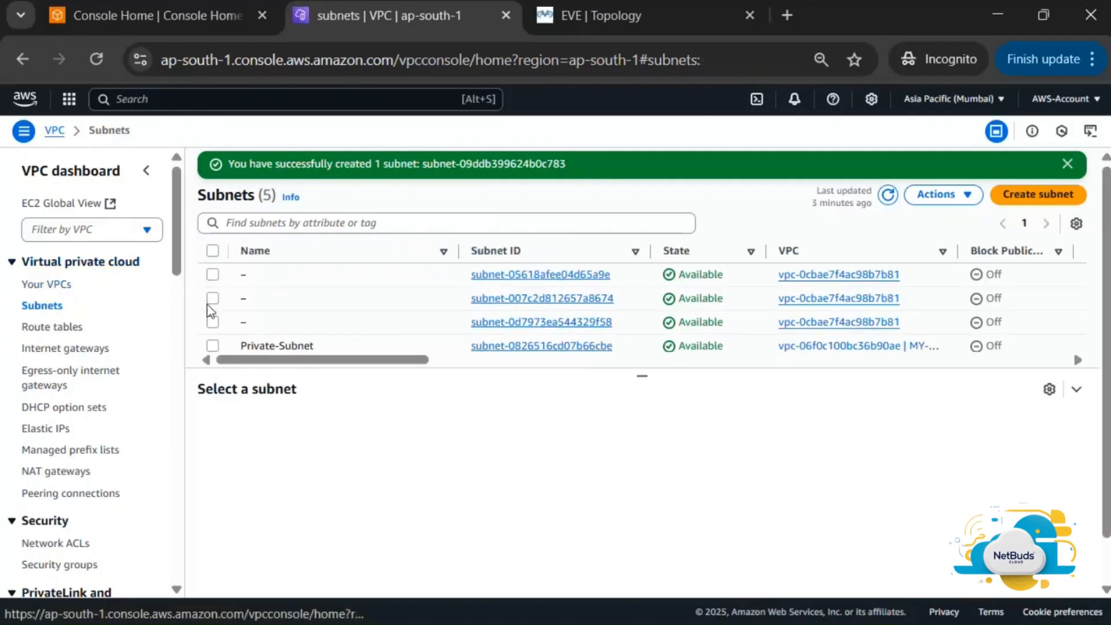
{"action": "scroll", "coordinate": [354, 325], "scroll_direction": "down", "scroll_amount": 1}
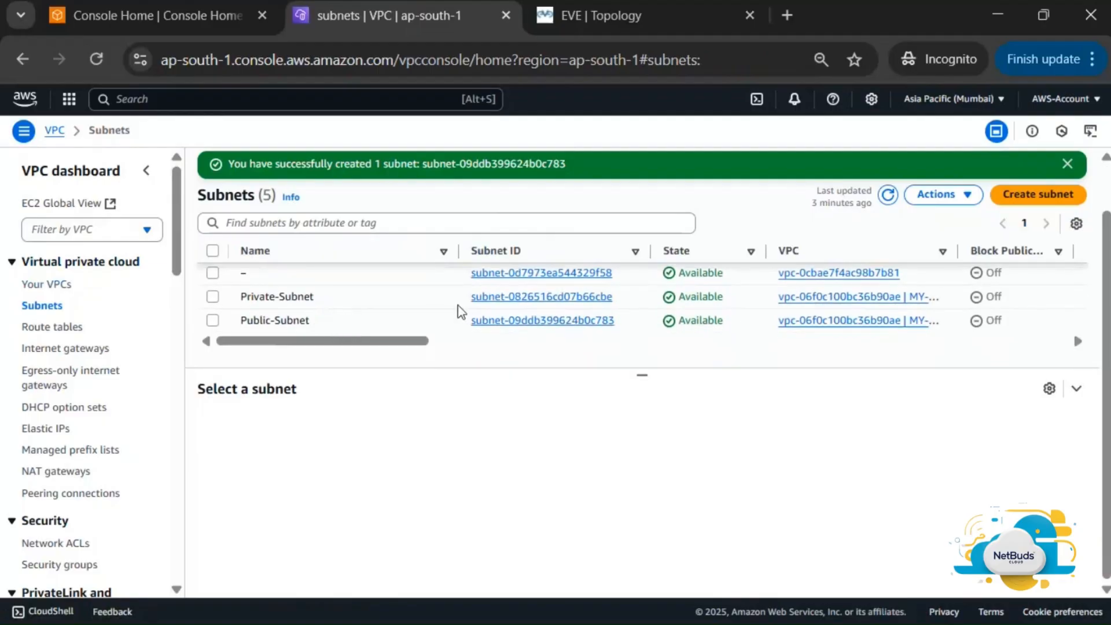
{"action": "scroll", "coordinate": [460, 311], "scroll_direction": "right", "scroll_amount": 3}
{"action": "scroll", "coordinate": [461, 311], "scroll_direction": "right", "scroll_amount": 1}
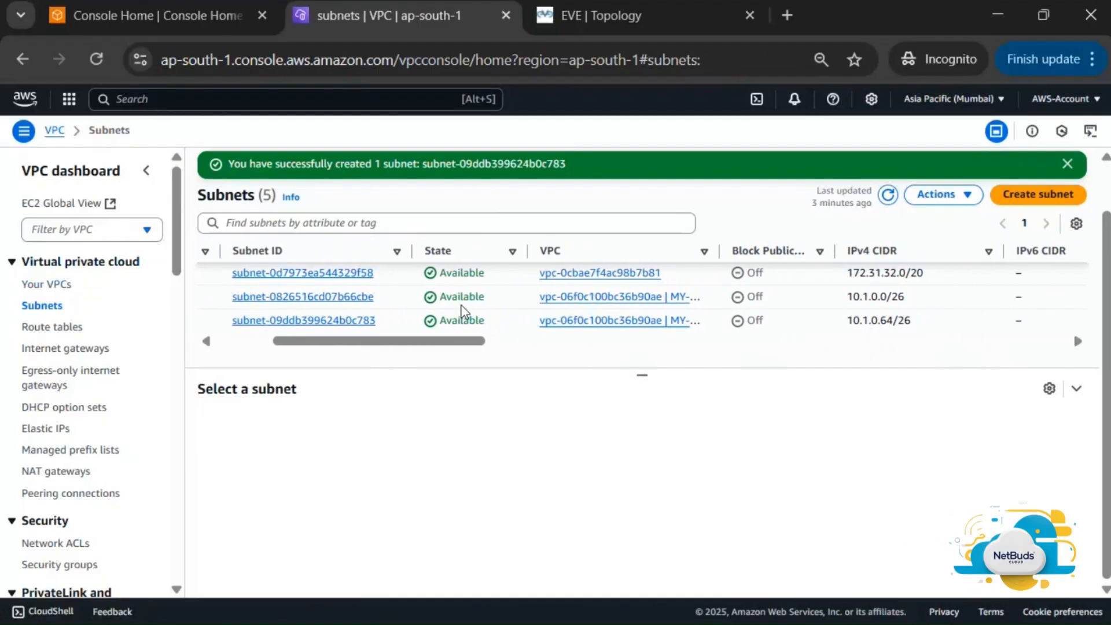
{"action": "scroll", "coordinate": [461, 311], "scroll_direction": "right", "scroll_amount": 2}
{"action": "scroll", "coordinate": [701, 301], "scroll_direction": "left", "scroll_amount": 6}
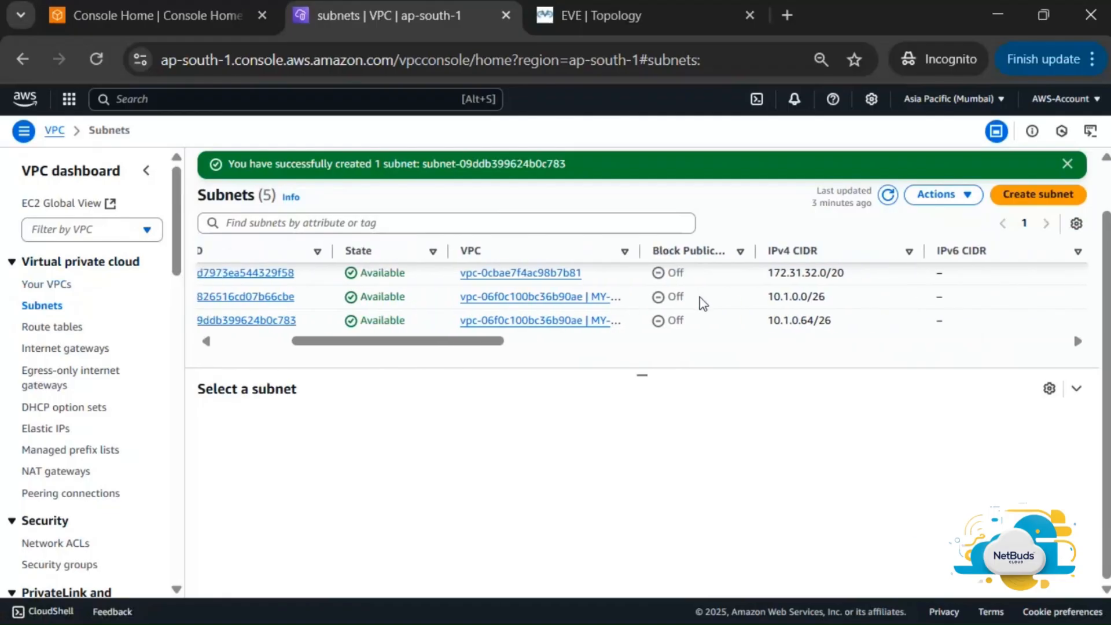
Select the three unnamed default subnets, leaving Private-Subnet and Public-Subnet unticked
{"action": "scroll", "coordinate": [438, 332], "scroll_direction": "up", "scroll_amount": 2}
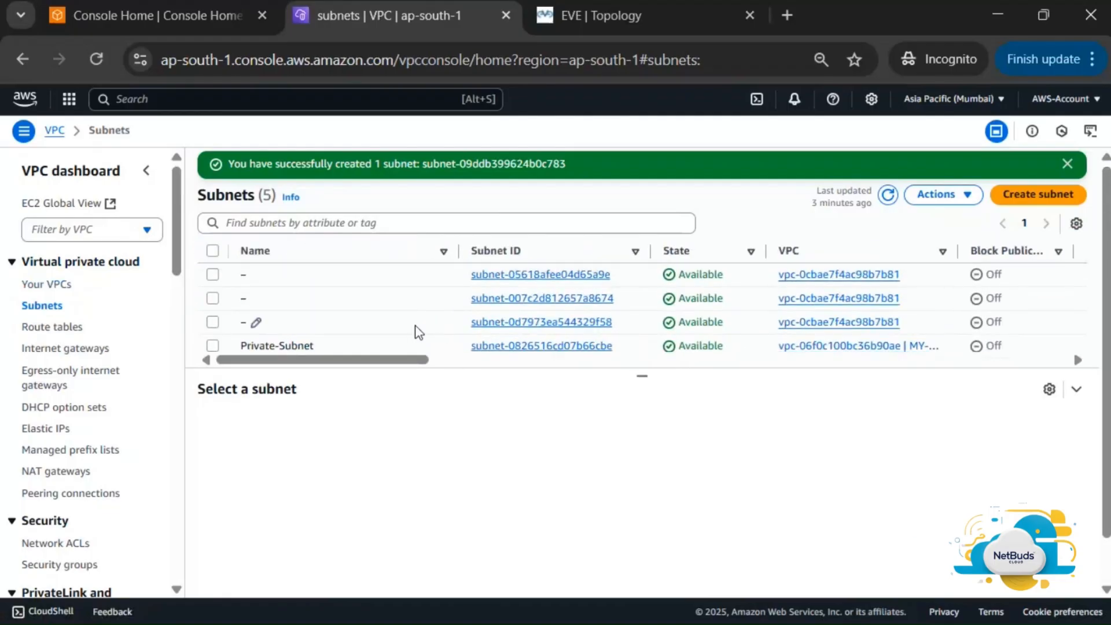
{"action": "left_click", "coordinate": [56, 286]}
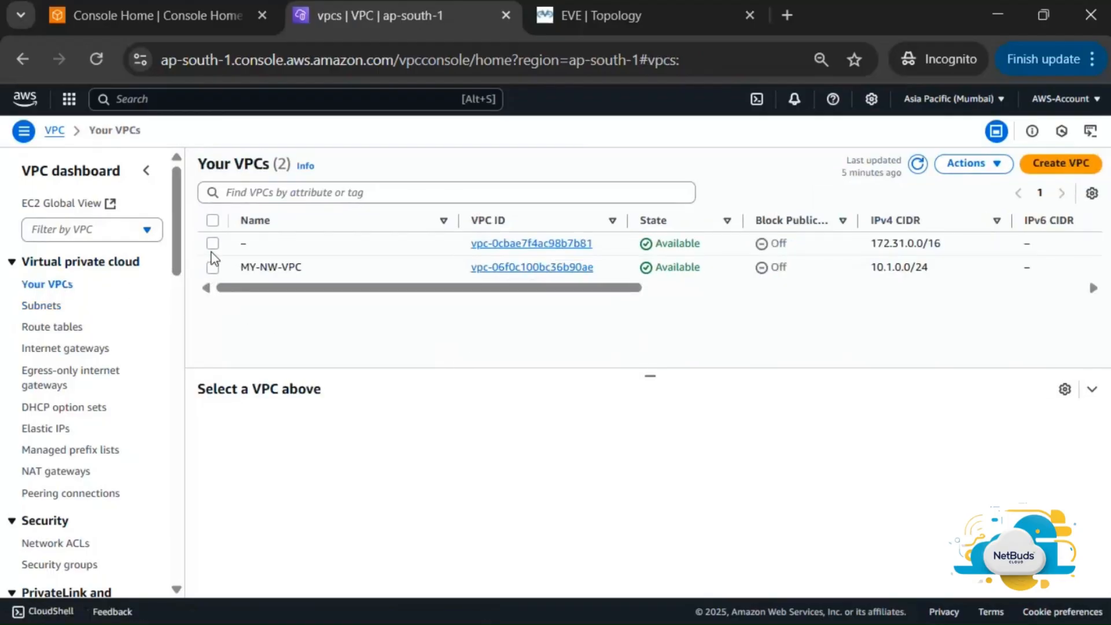
{"action": "left_click", "coordinate": [47, 307]}
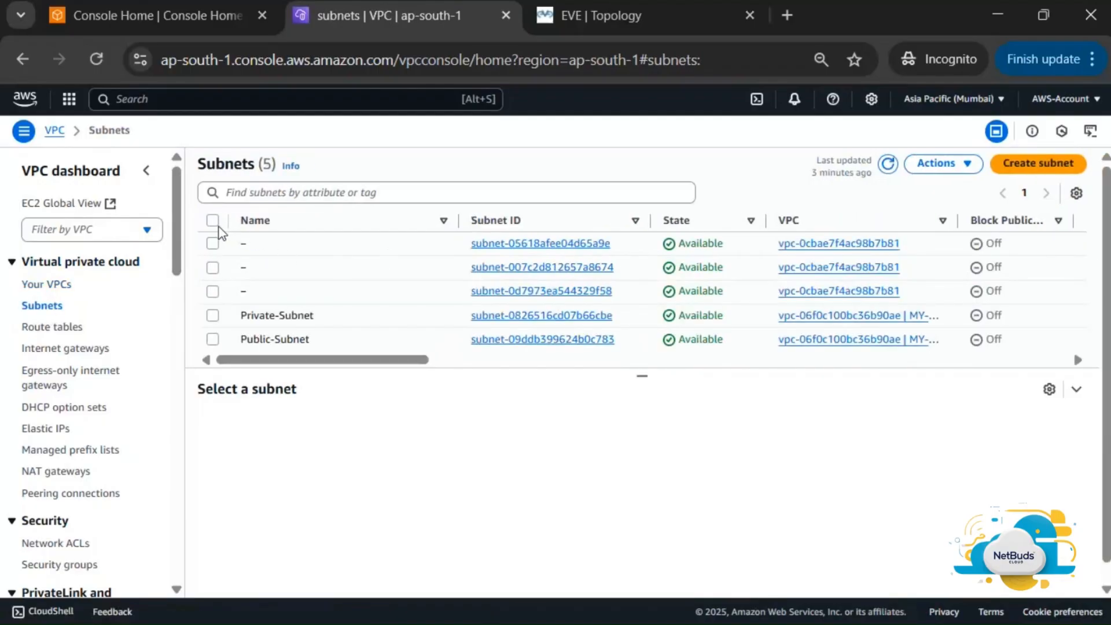
{"action": "left_click", "coordinate": [213, 221]}
{"action": "left_click", "coordinate": [212, 314]}
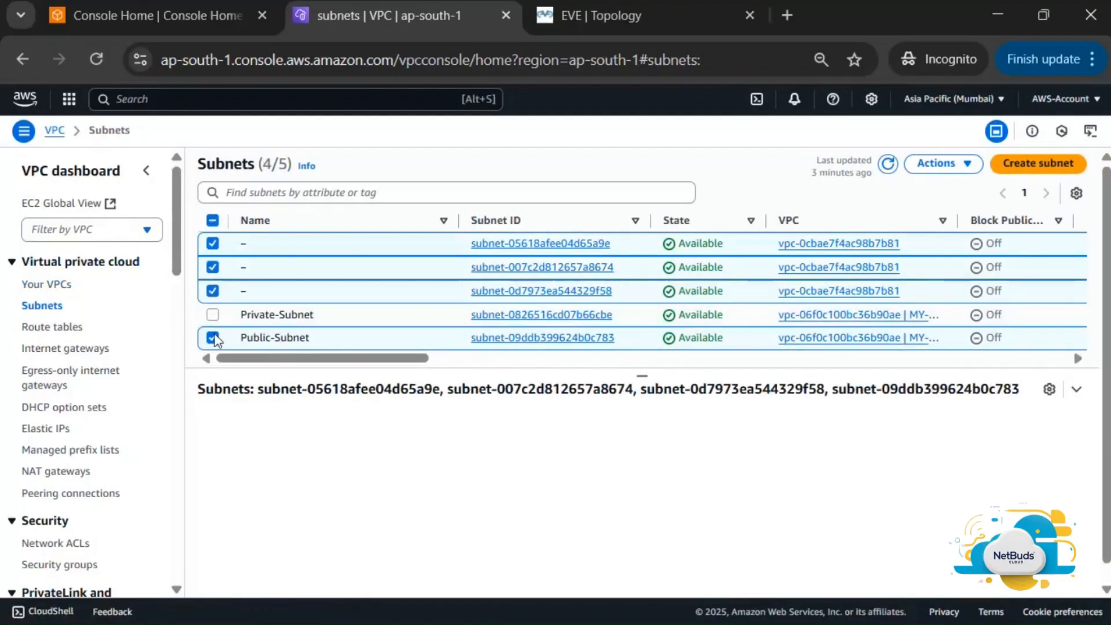
{"action": "left_click", "coordinate": [212, 339]}
Delete the three selected default subnets, confirming with 'delete'
{"action": "left_click", "coordinate": [941, 163]}
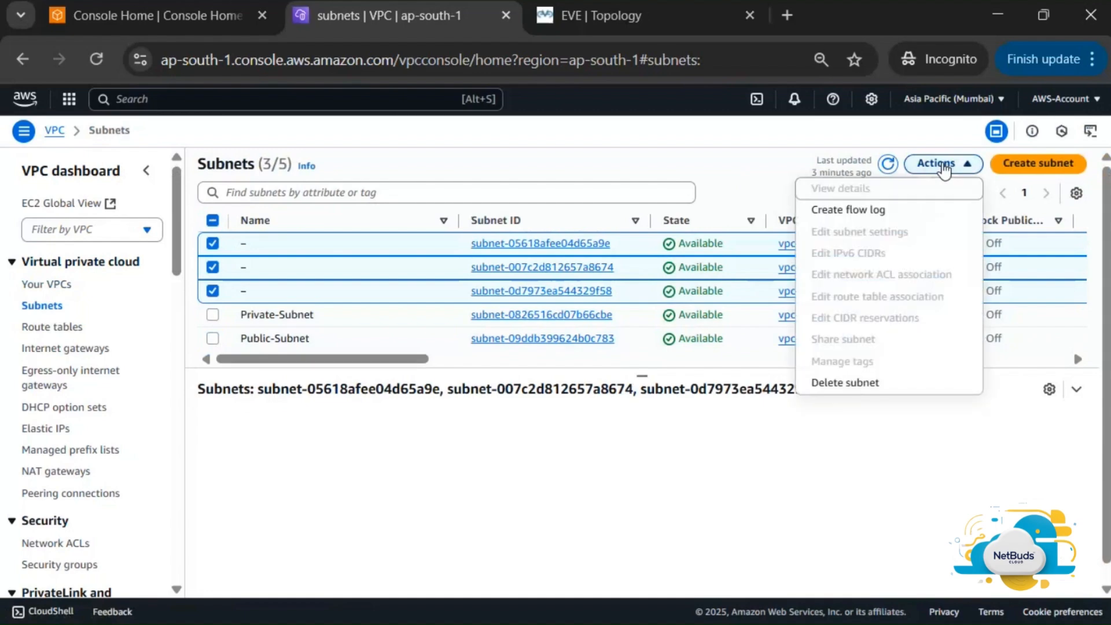
{"action": "left_click", "coordinate": [880, 384]}
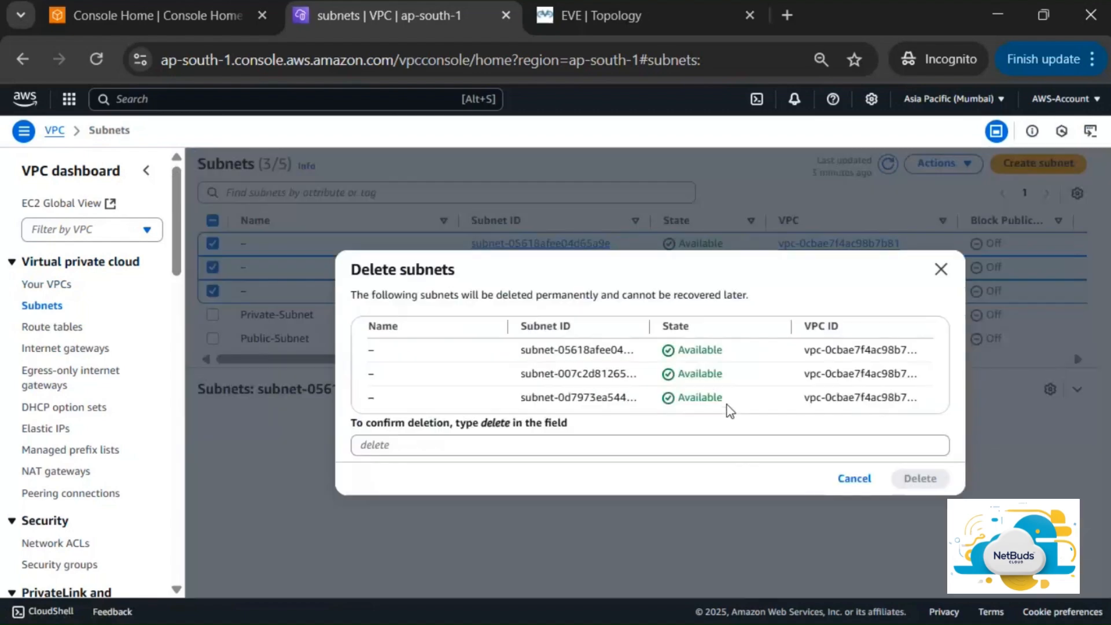
{"action": "left_click", "coordinate": [770, 453]}
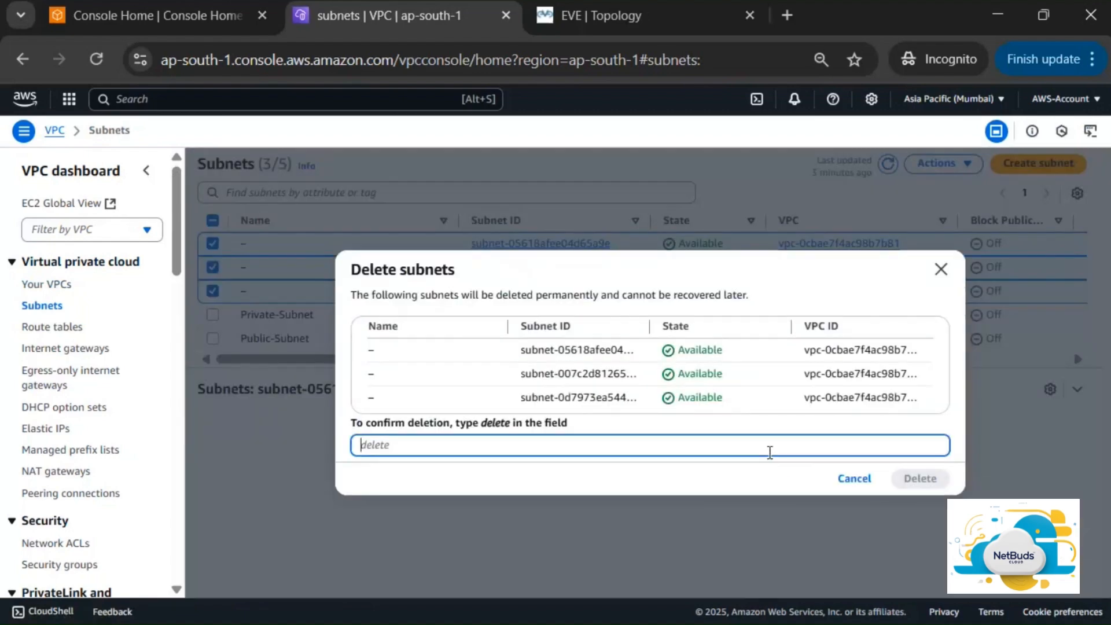
{"action": "type", "text": "delete"}
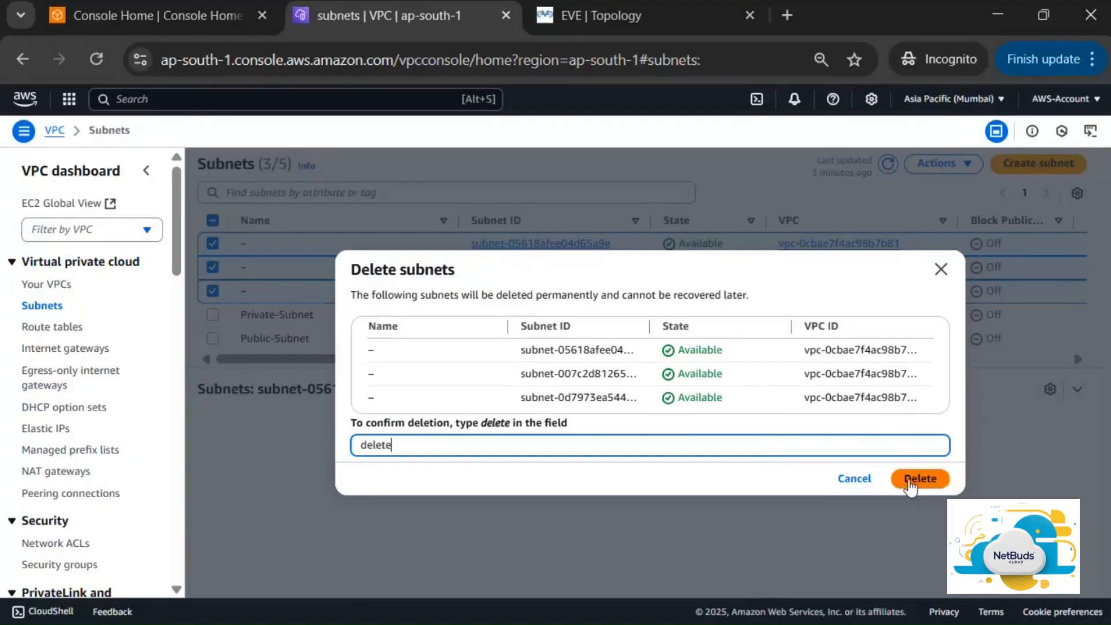
{"action": "key", "text": "ctrl+a"}
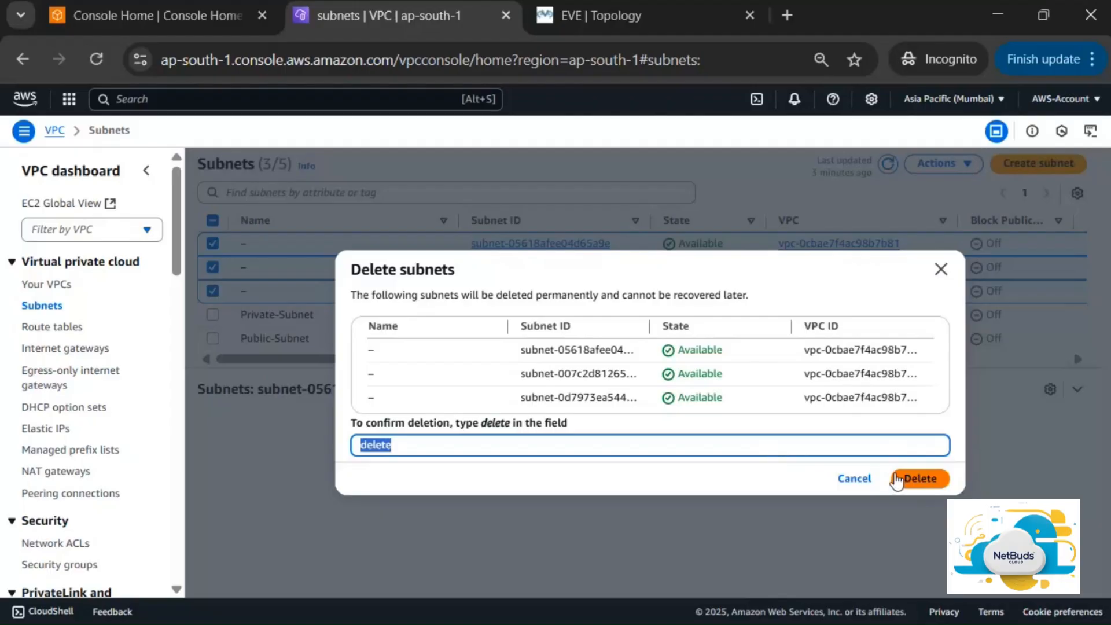
{"action": "left_click", "coordinate": [897, 479]}
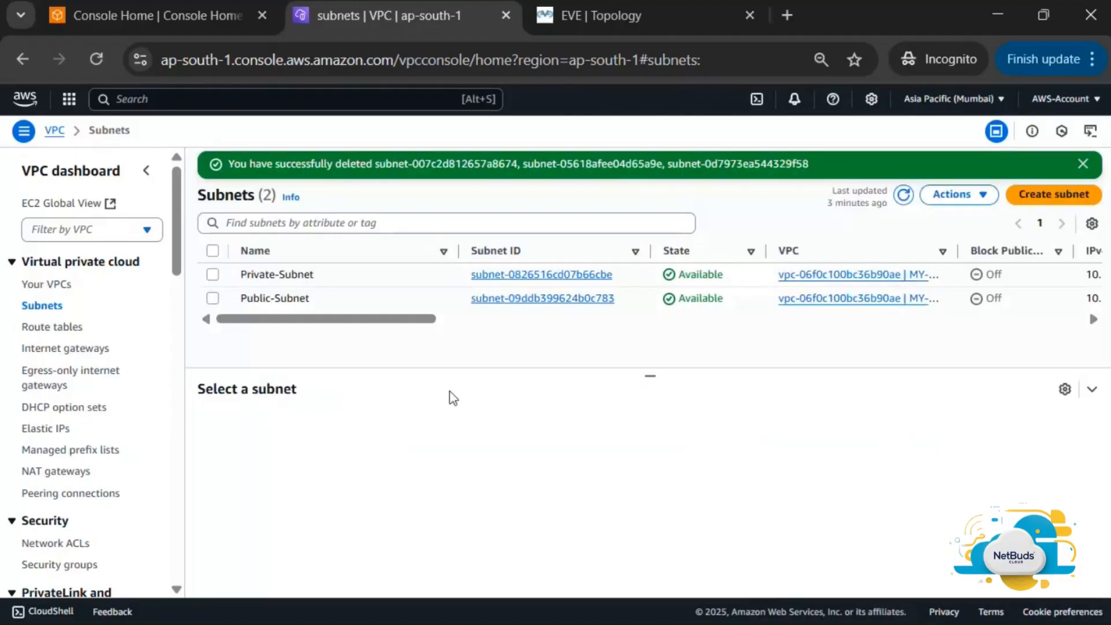
Delete the default VPC vpc-0cbae7f4ac98b7b81, confirming with 'delete default vpc'
{"action": "left_click", "coordinate": [49, 284]}
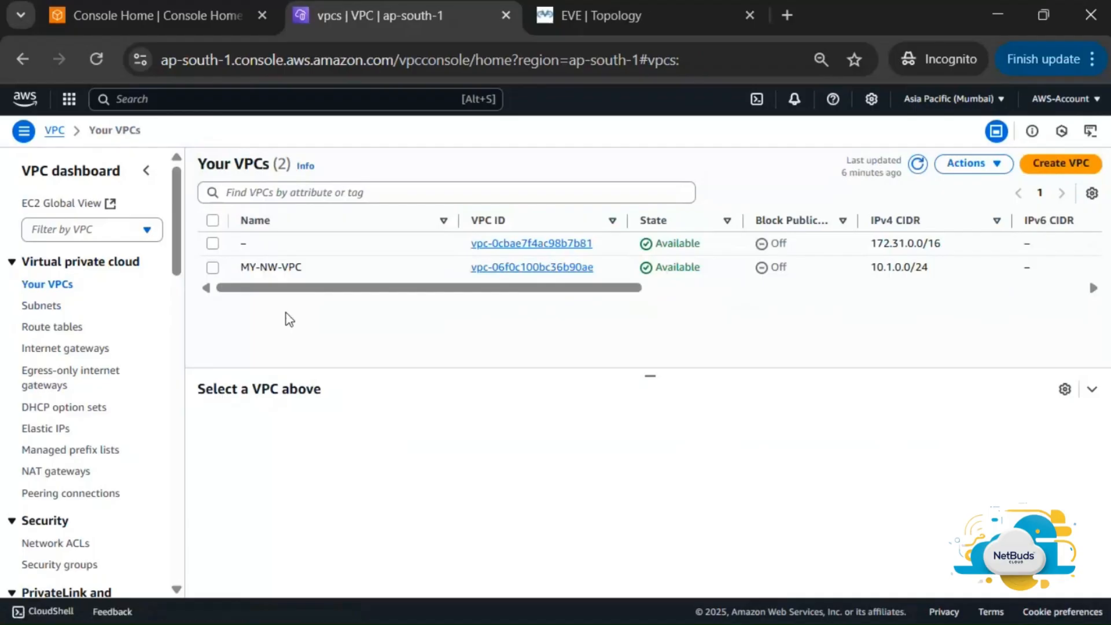
{"action": "left_click", "coordinate": [213, 245]}
{"action": "left_click", "coordinate": [977, 165]}
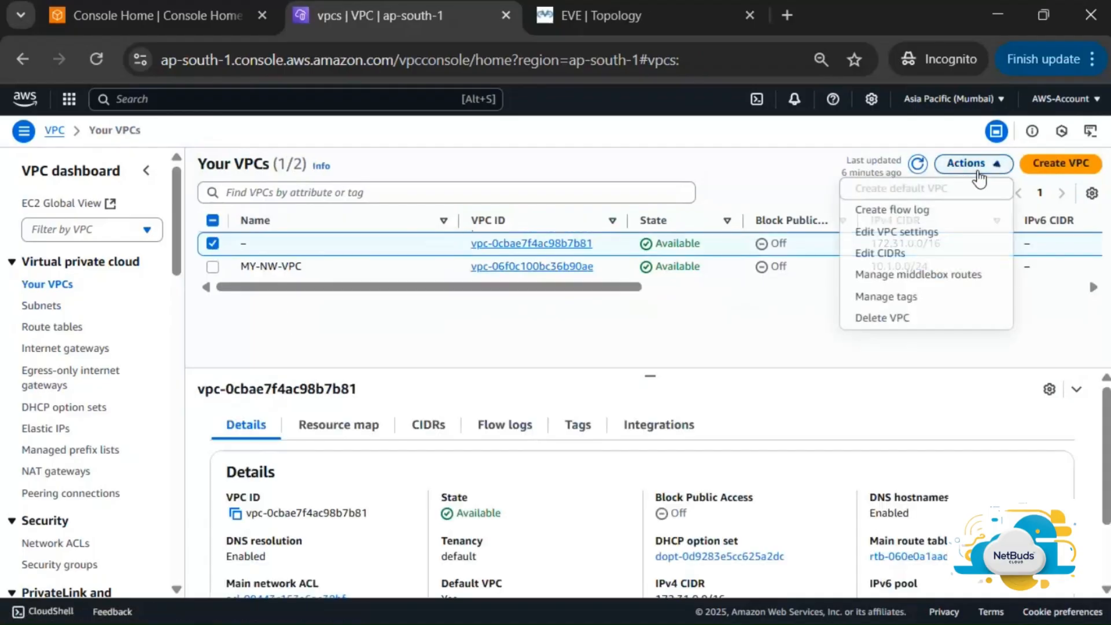
{"action": "left_click", "coordinate": [898, 318]}
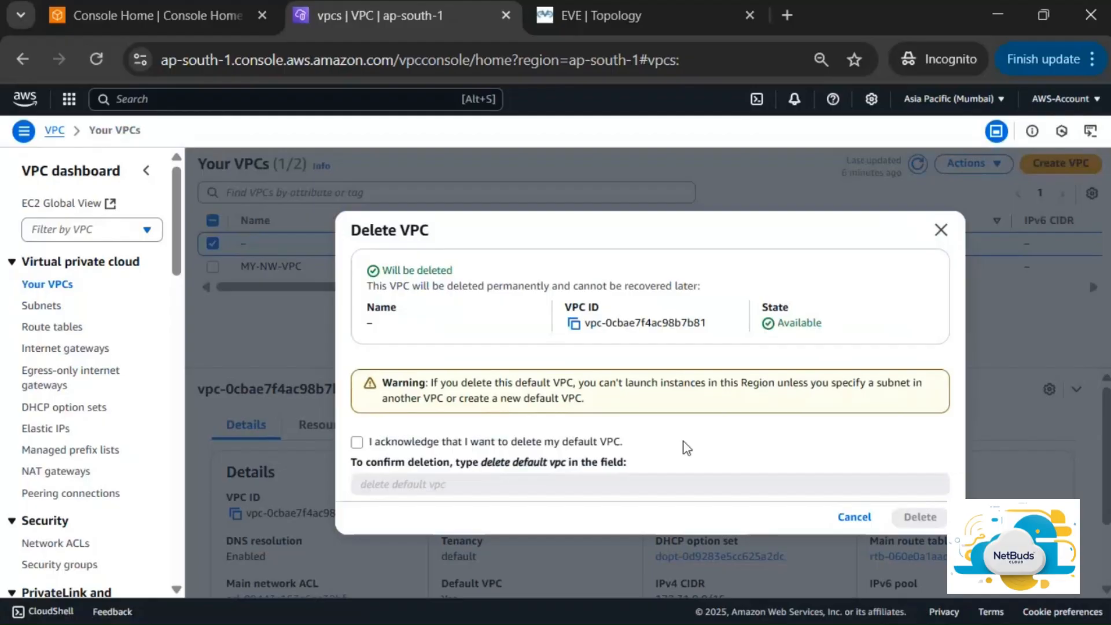
{"action": "left_click", "coordinate": [360, 460]}
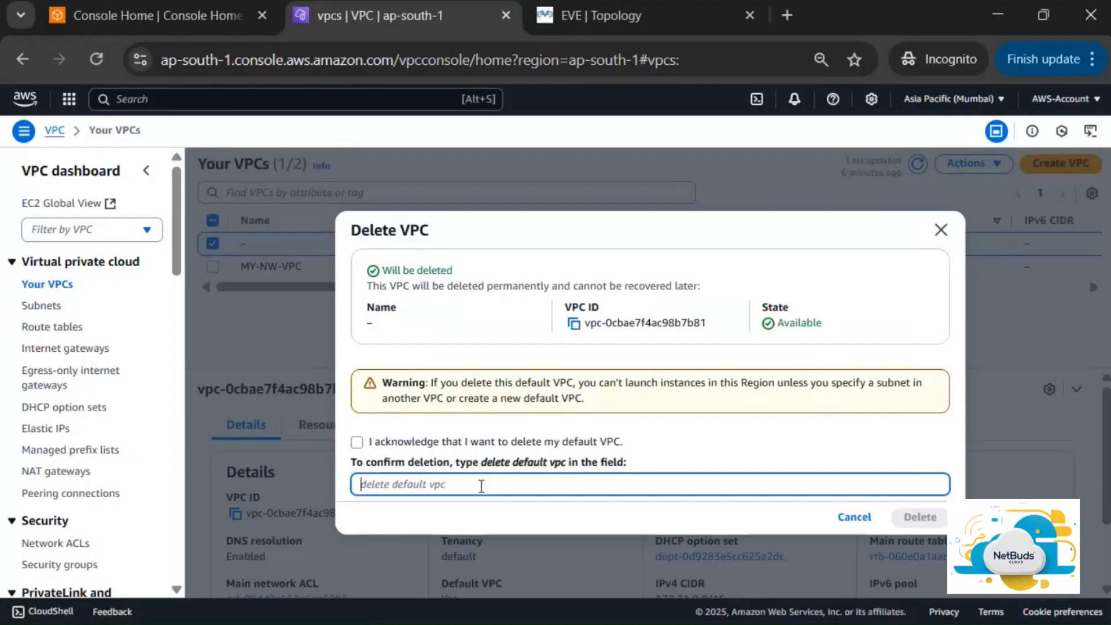
{"action": "type", "text": "dekt"}
{"action": "type", "text": "c"}
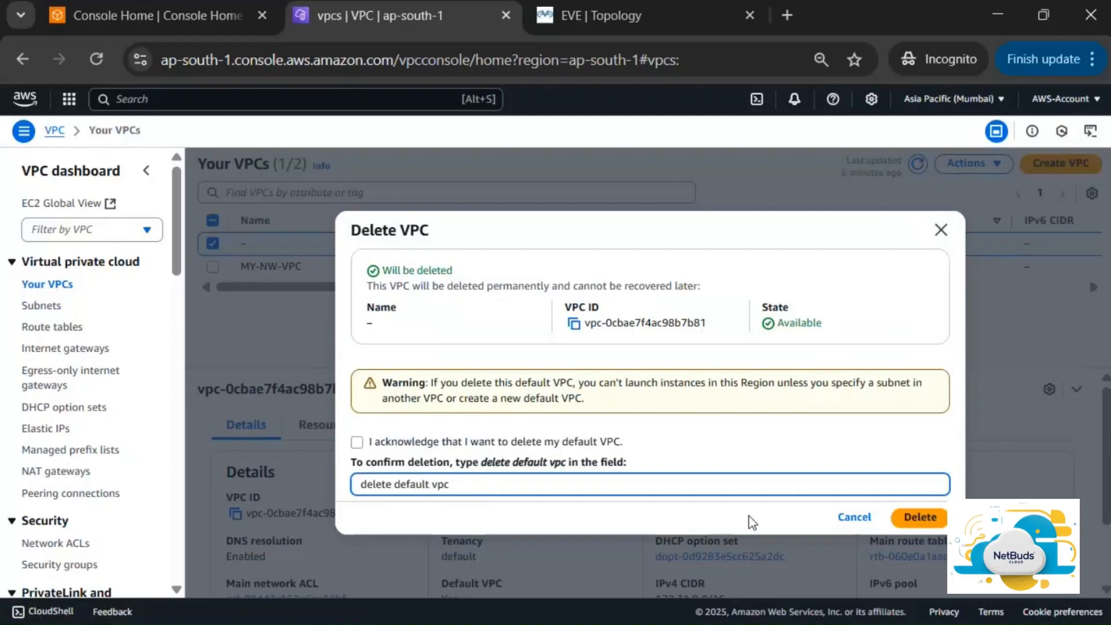
{"action": "left_click", "coordinate": [915, 525]}
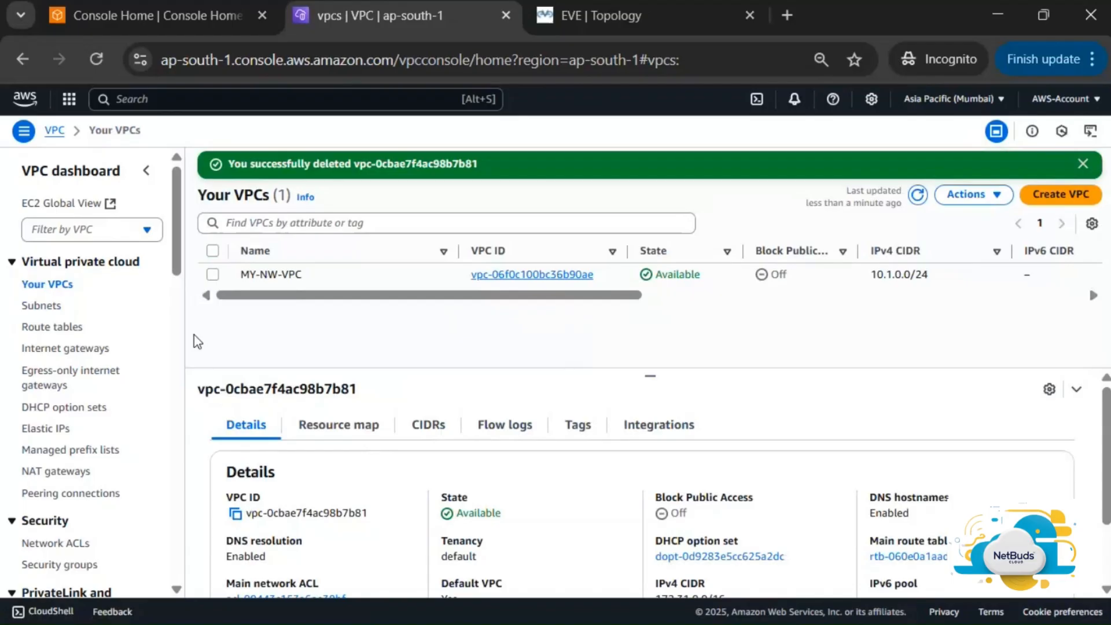
{"action": "left_click", "coordinate": [56, 328]}
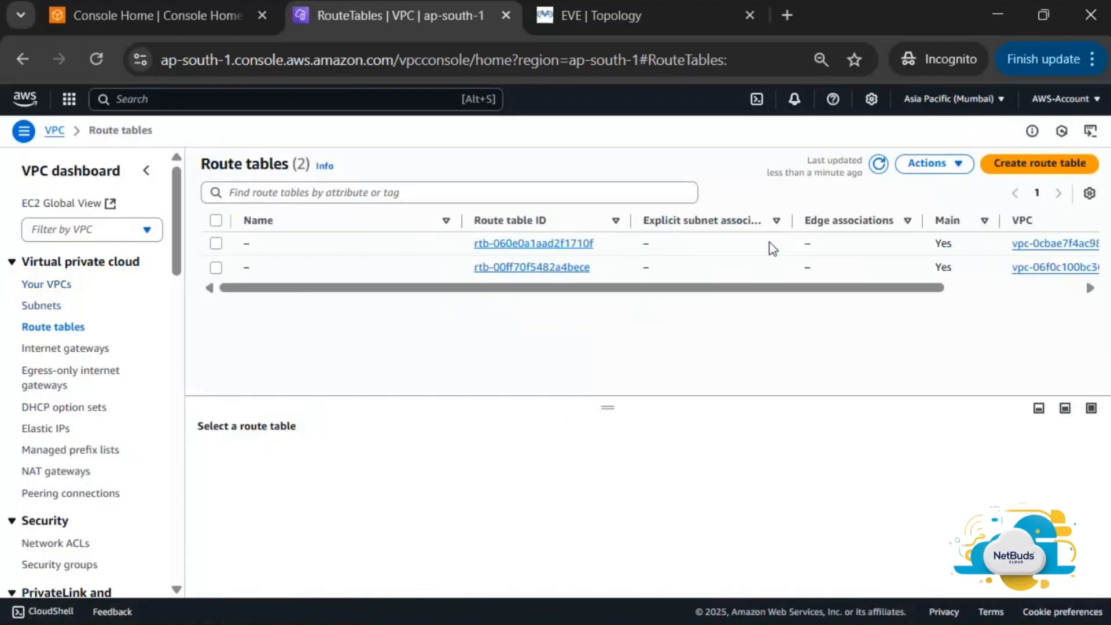
Try deleting the default VPC's main route table and cancel when the deletion is refused
{"action": "scroll", "coordinate": [773, 249], "scroll_direction": "right", "scroll_amount": 3}
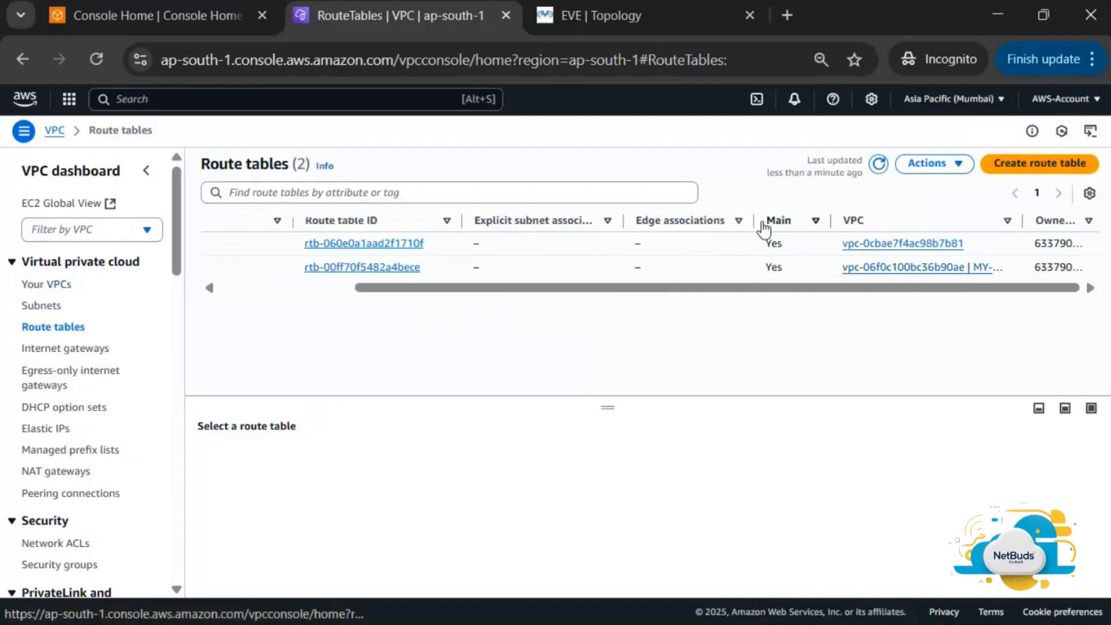
{"action": "left_click_drag", "start_coordinate": [755, 223], "coordinate": [669, 228]}
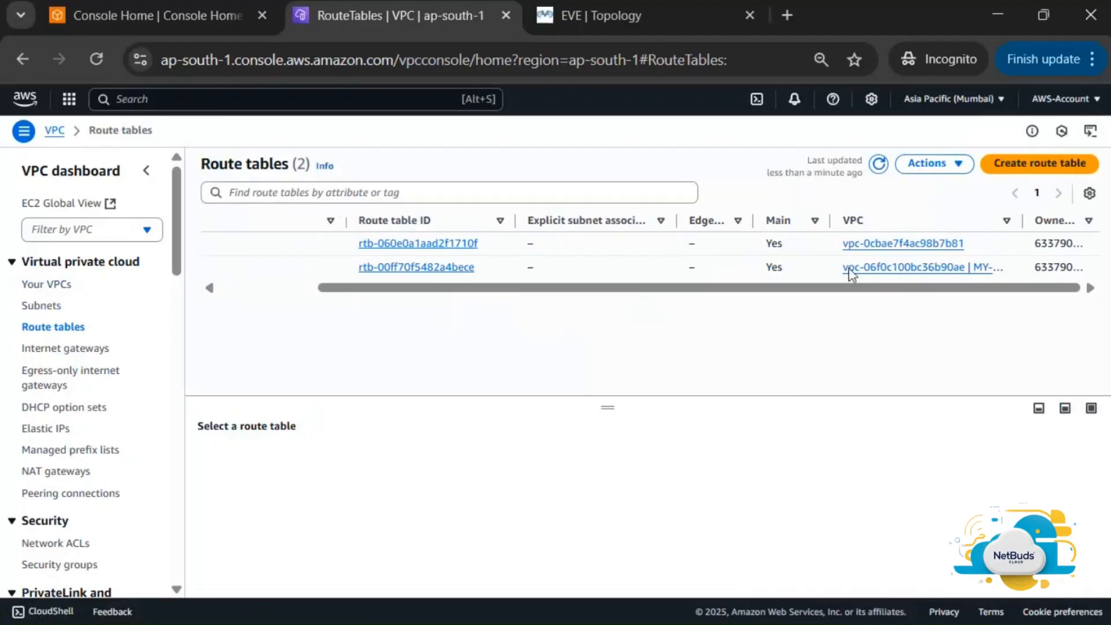
{"action": "scroll", "coordinate": [667, 285], "scroll_direction": "left", "scroll_amount": 3}
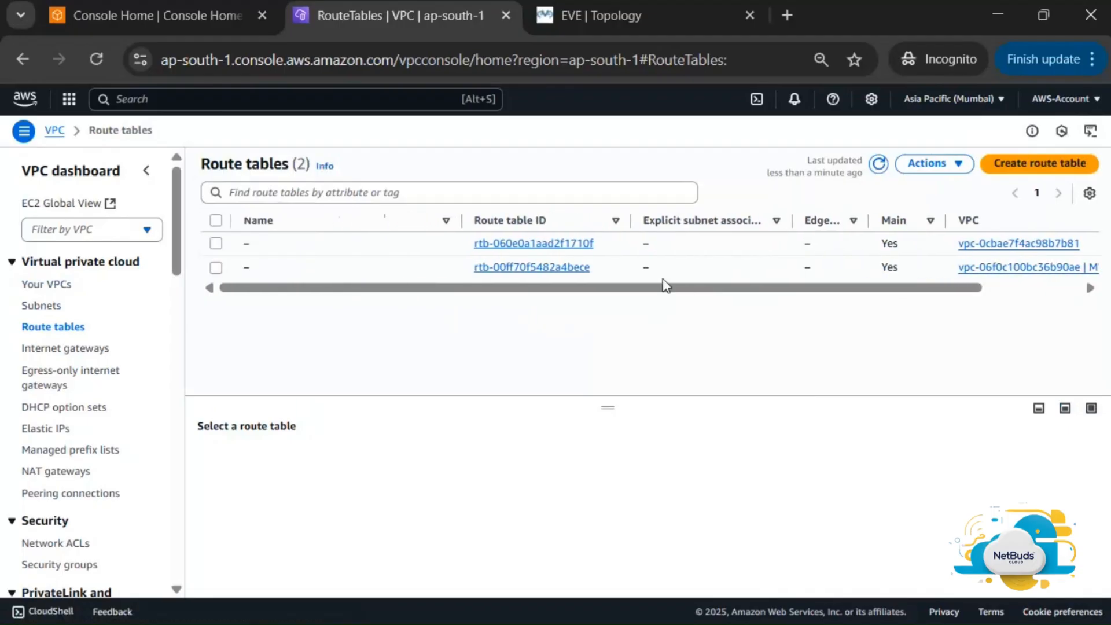
{"action": "left_click", "coordinate": [219, 246]}
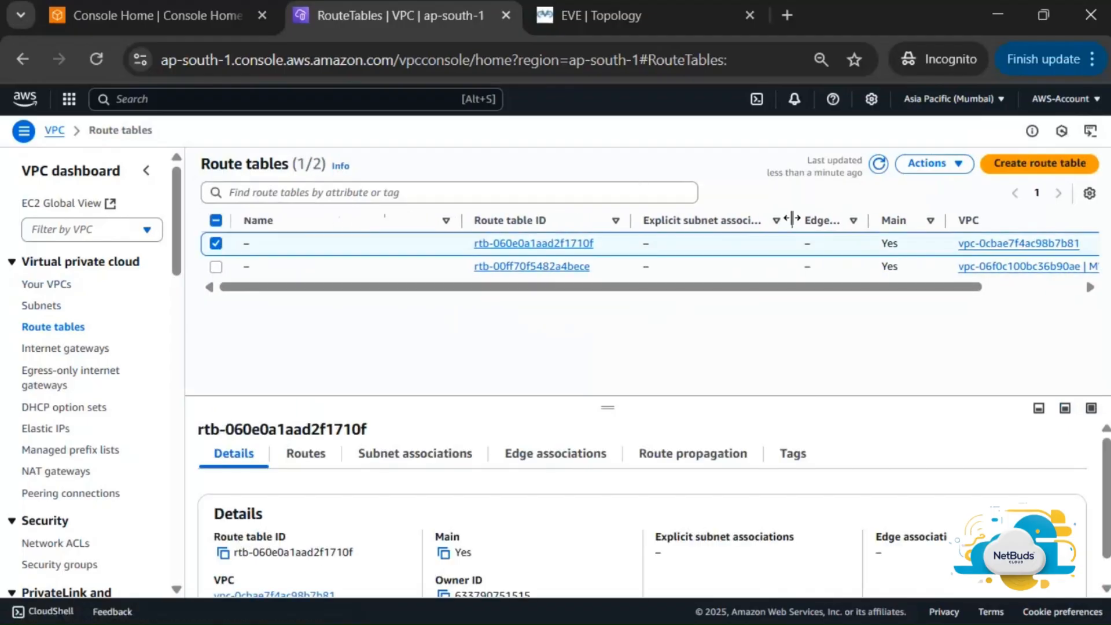
{"action": "left_click", "coordinate": [948, 173]}
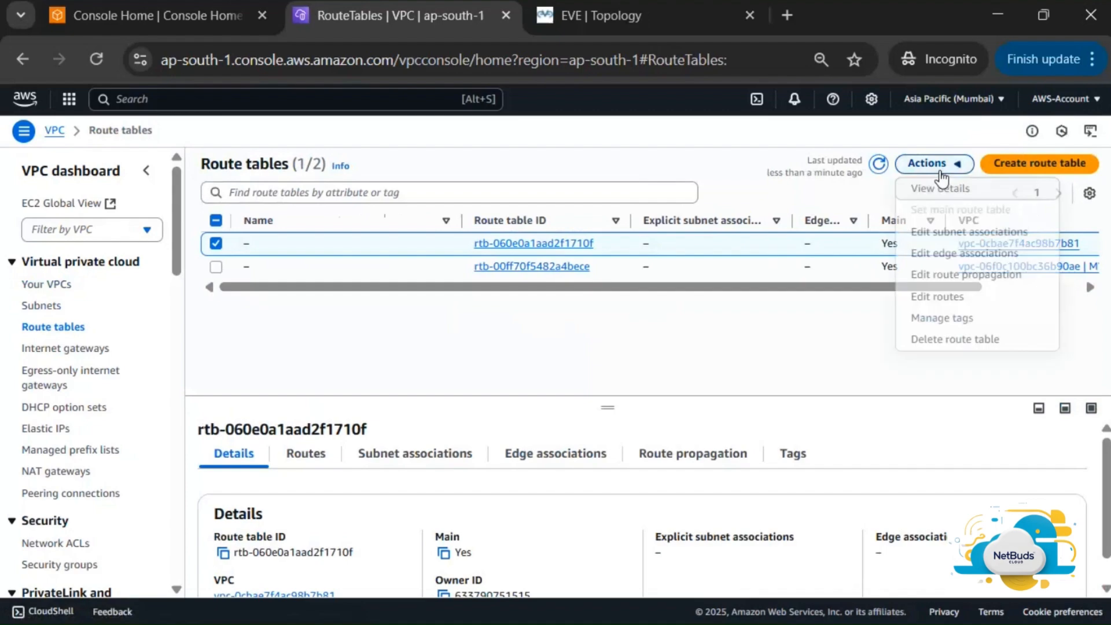
{"action": "left_click", "coordinate": [956, 340]}
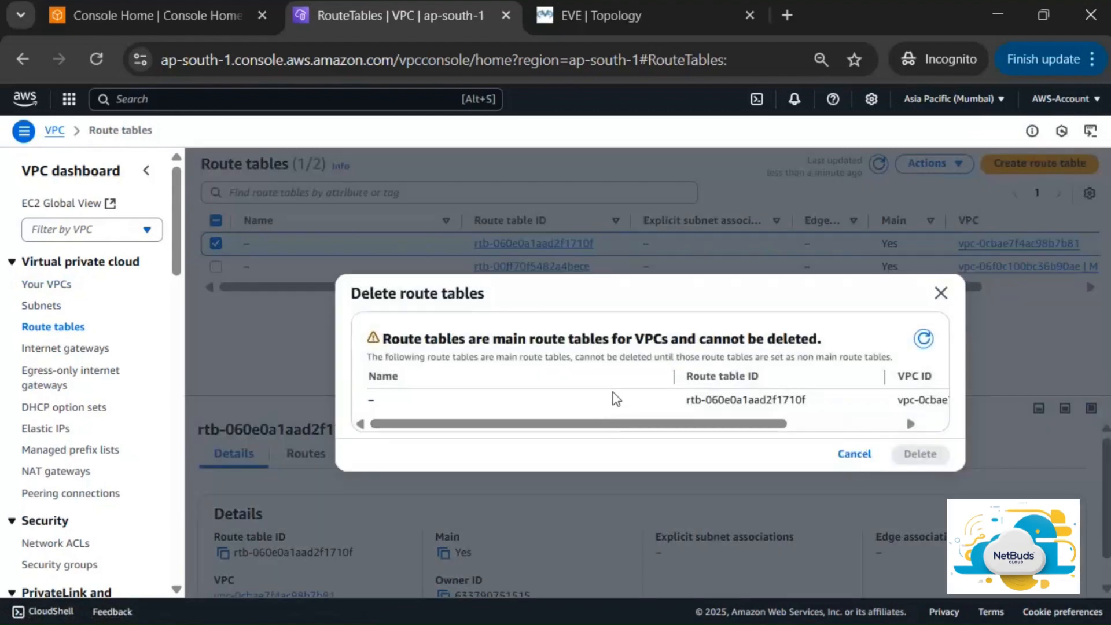
{"action": "scroll", "coordinate": [636, 392], "scroll_direction": "right", "scroll_amount": 3}
{"action": "scroll", "coordinate": [652, 392], "scroll_direction": "left", "scroll_amount": 3}
{"action": "scroll", "coordinate": [779, 392], "scroll_direction": "right", "scroll_amount": 3}
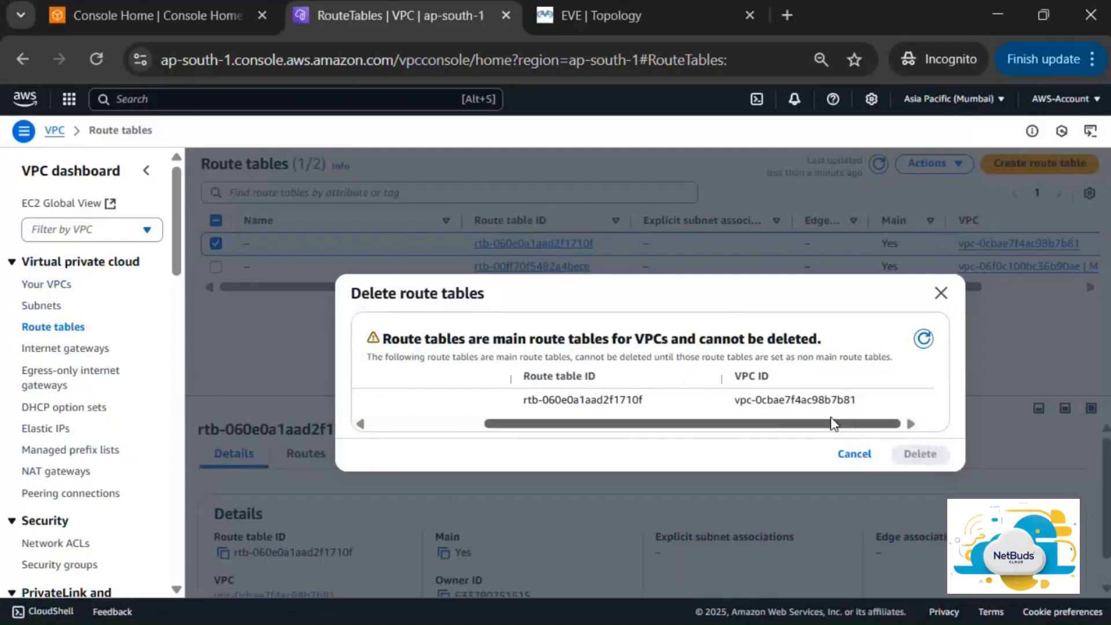
{"action": "left_click_drag", "start_coordinate": [769, 426], "coordinate": [446, 458]}
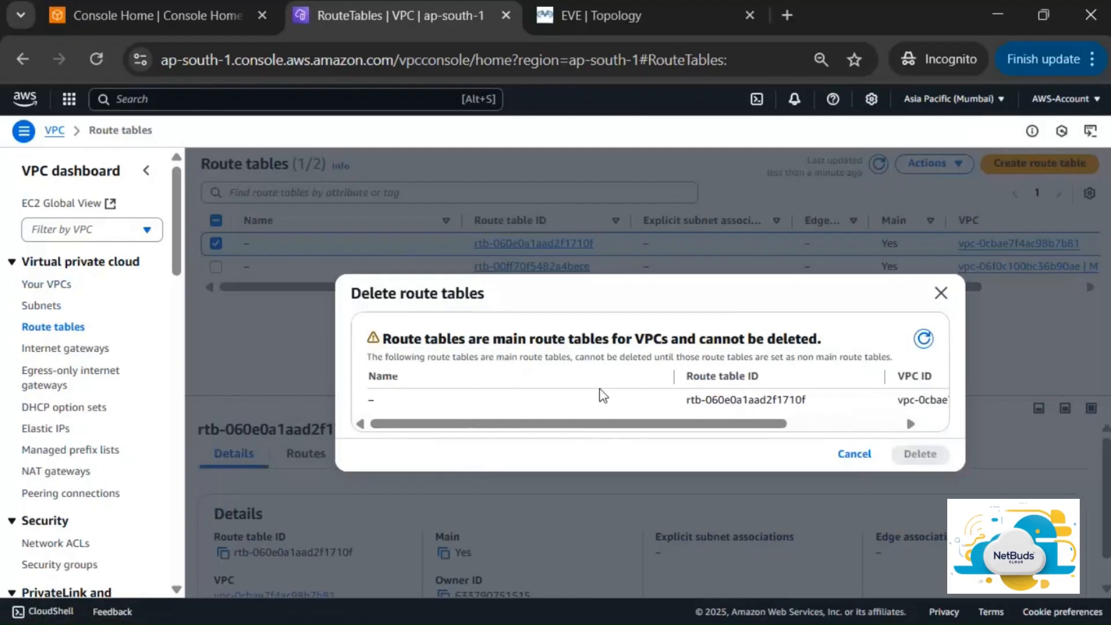
{"action": "left_click_drag", "start_coordinate": [651, 424], "coordinate": [729, 428]}
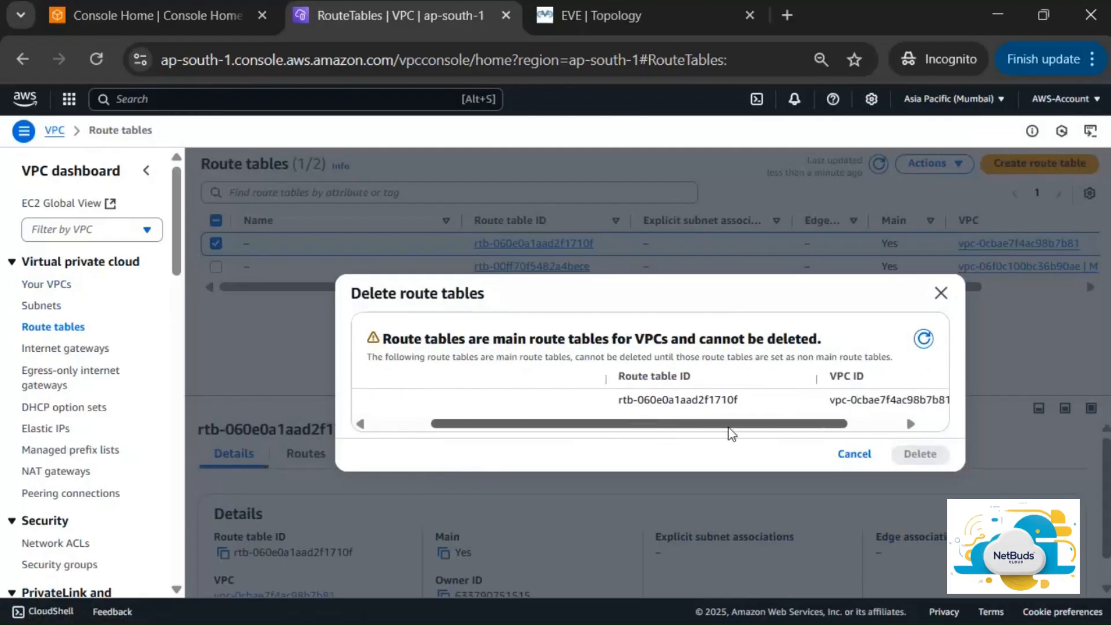
{"action": "left_click", "coordinate": [850, 456]}
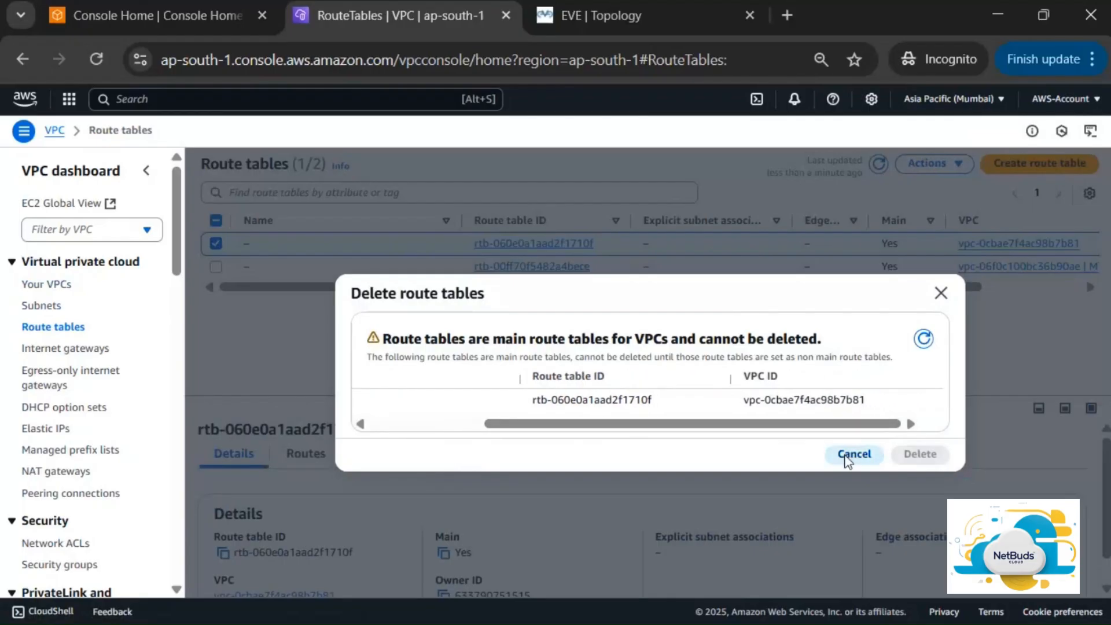
Clear the route-table selection and start a new route table
{"action": "left_click", "coordinate": [216, 243]}
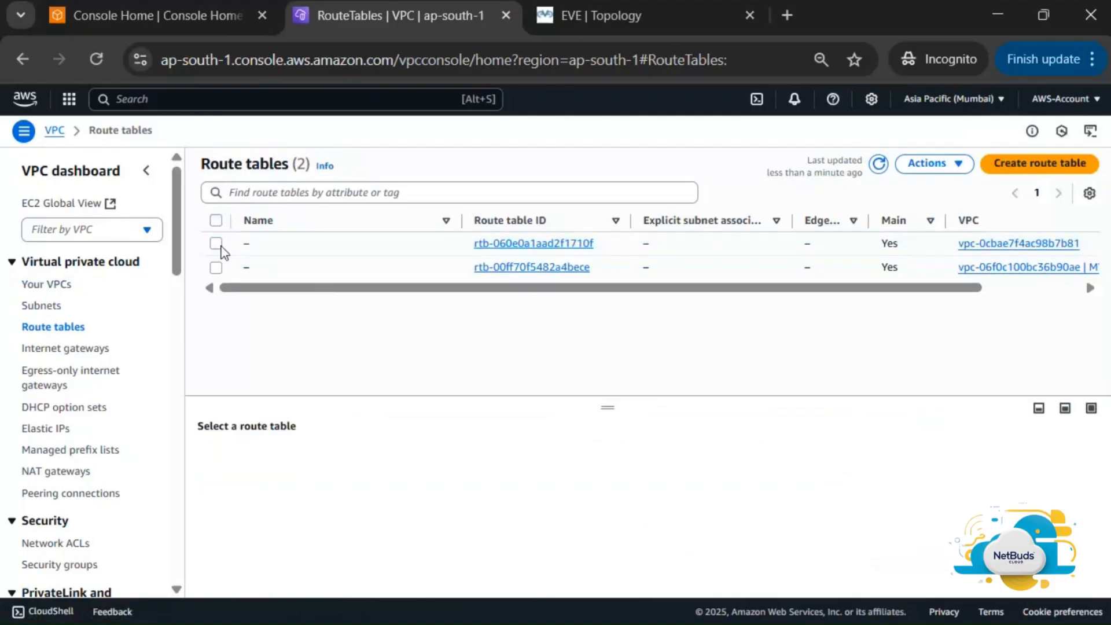
{"action": "left_click", "coordinate": [215, 244]}
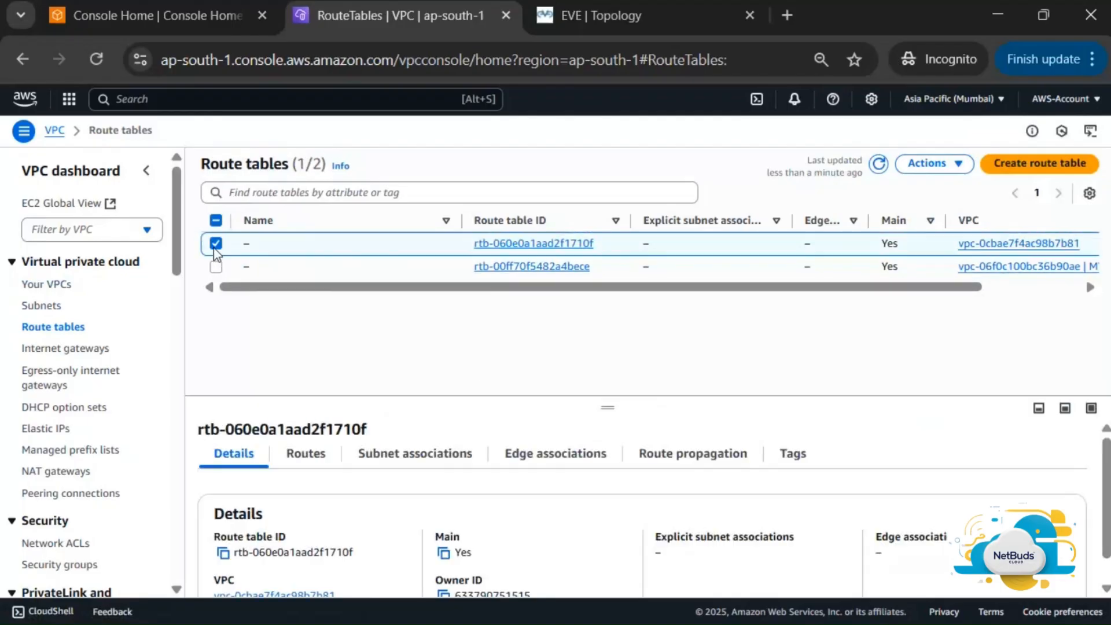
{"action": "scroll", "coordinate": [484, 467], "scroll_direction": "down", "scroll_amount": 1}
{"action": "scroll", "coordinate": [484, 466], "scroll_direction": "up", "scroll_amount": 1}
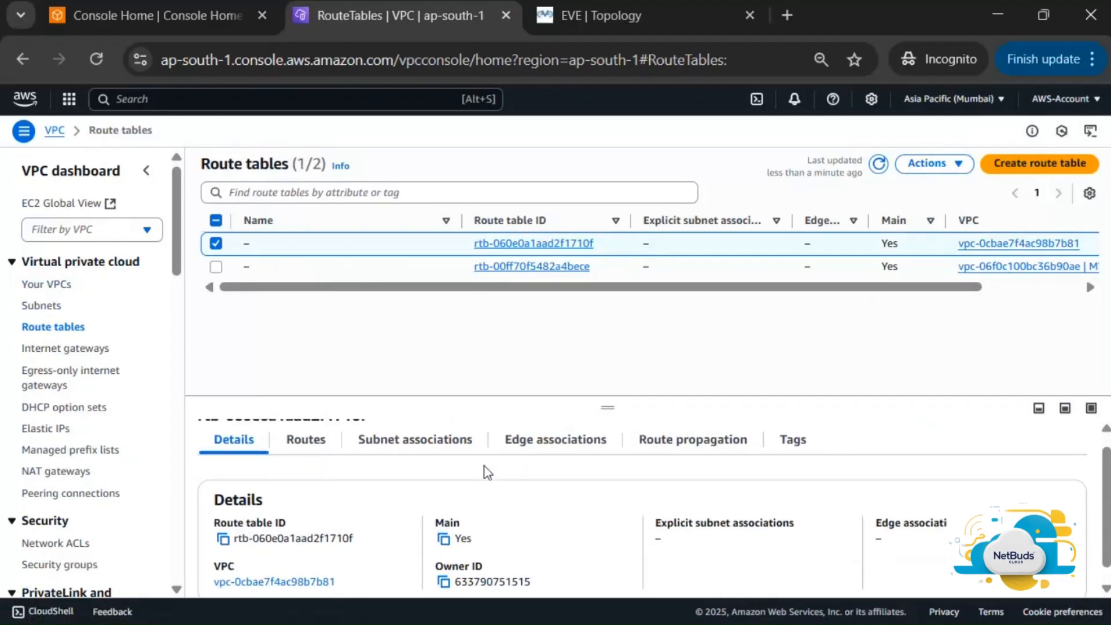
{"action": "left_click", "coordinate": [220, 243]}
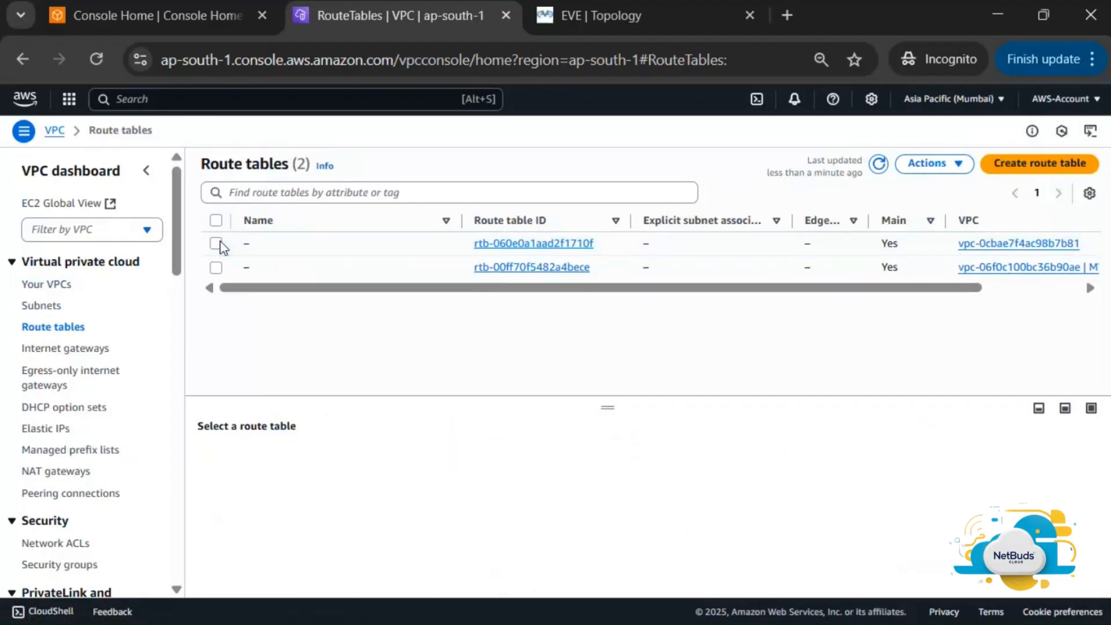
{"action": "scroll", "coordinate": [432, 276], "scroll_direction": "right", "scroll_amount": 3}
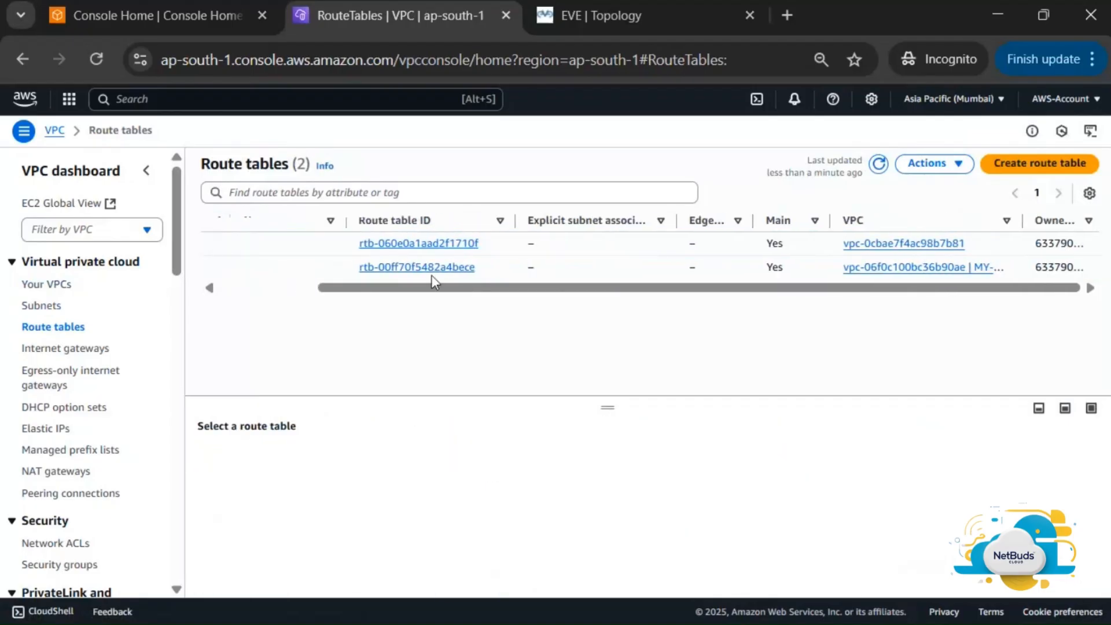
{"action": "scroll", "coordinate": [432, 275], "scroll_direction": "left", "scroll_amount": 3}
{"action": "scroll", "coordinate": [432, 275], "scroll_direction": "right", "scroll_amount": 3}
{"action": "scroll", "coordinate": [431, 276], "scroll_direction": "left", "scroll_amount": 3}
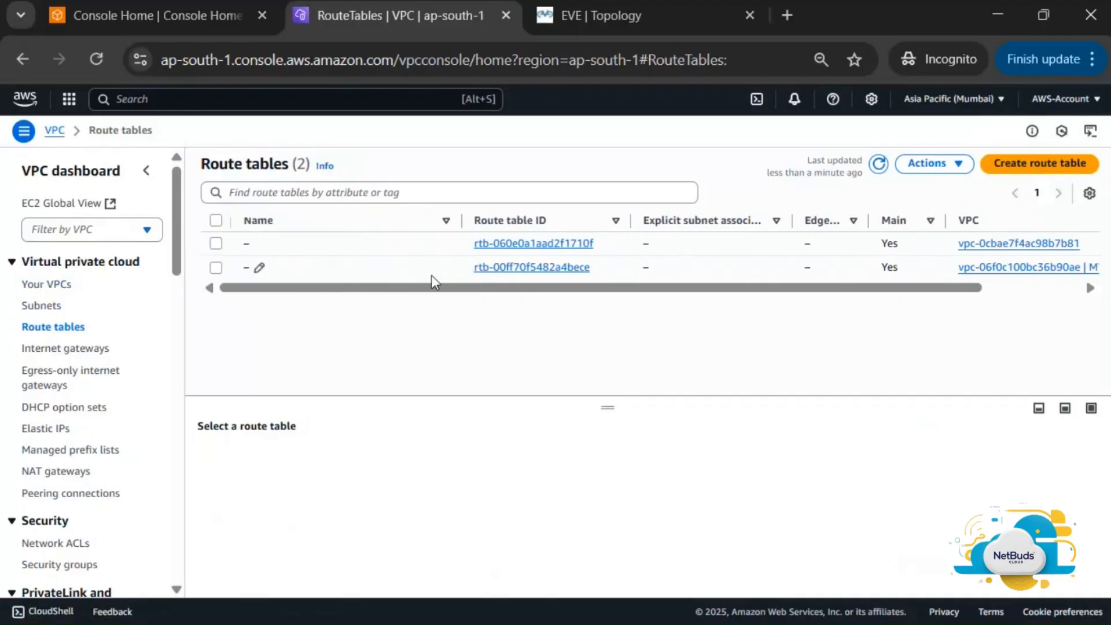
{"action": "left_click", "coordinate": [1035, 168]}
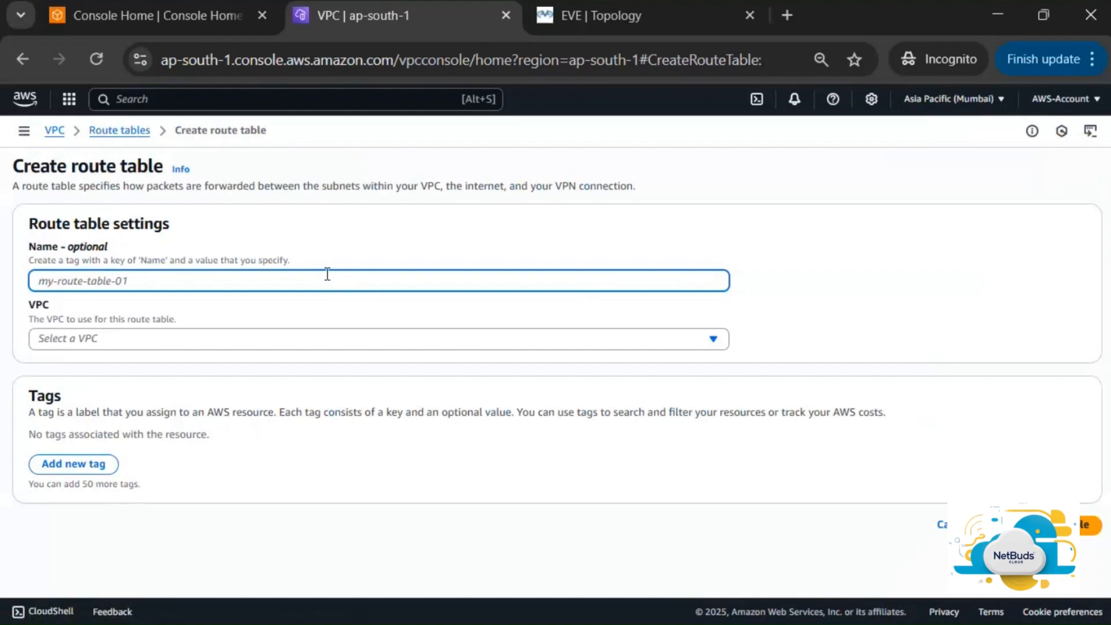
Create route table Pubic-RT in MY-NW-VPC, then start a second route table
{"action": "type", "text": "Pubic-RT"}
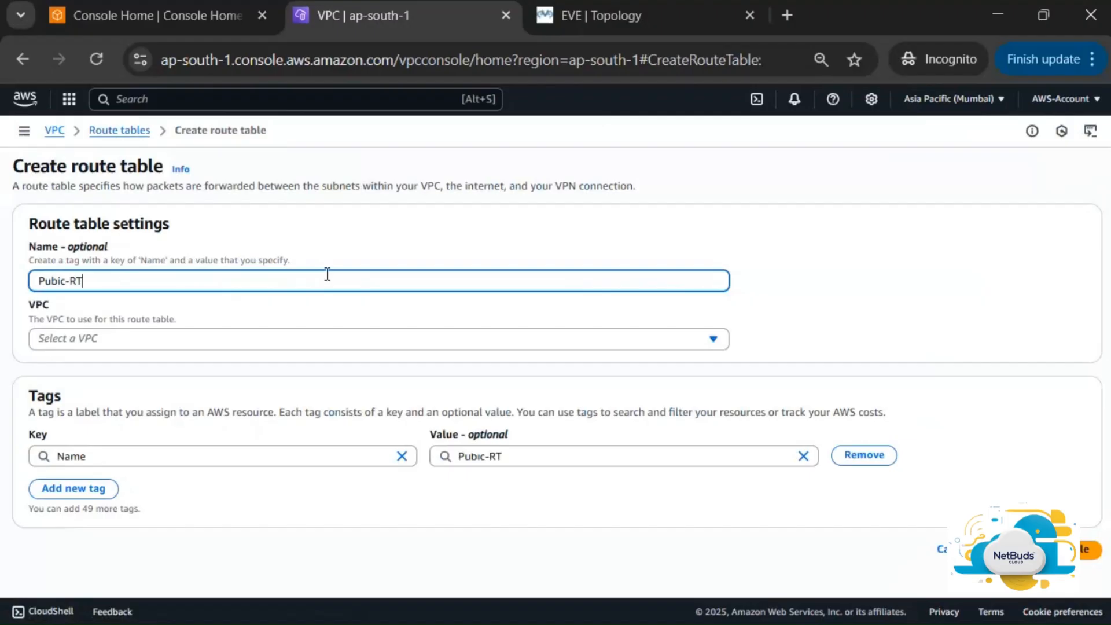
{"action": "left_click", "coordinate": [401, 342]}
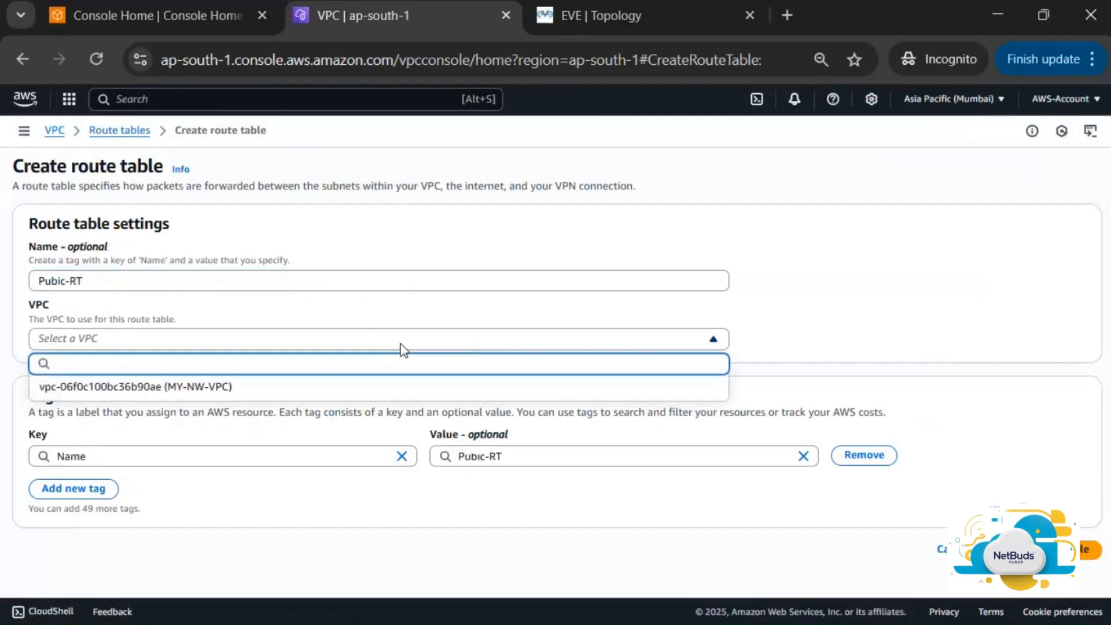
{"action": "left_click", "coordinate": [299, 384]}
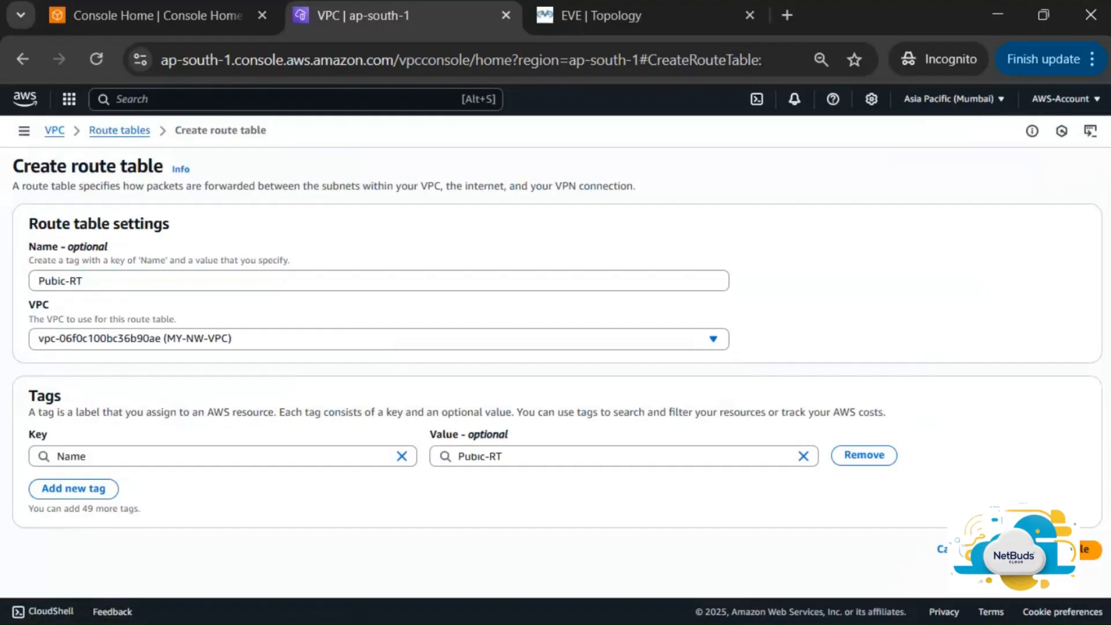
{"action": "left_click", "coordinate": [1091, 550]}
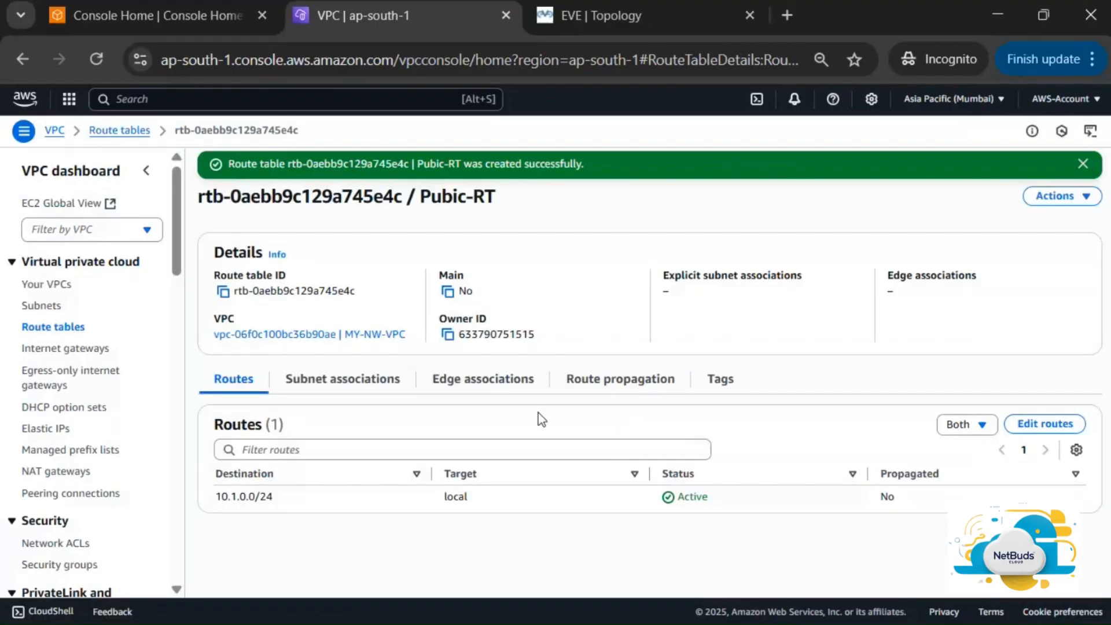
{"action": "left_click", "coordinate": [50, 327]}
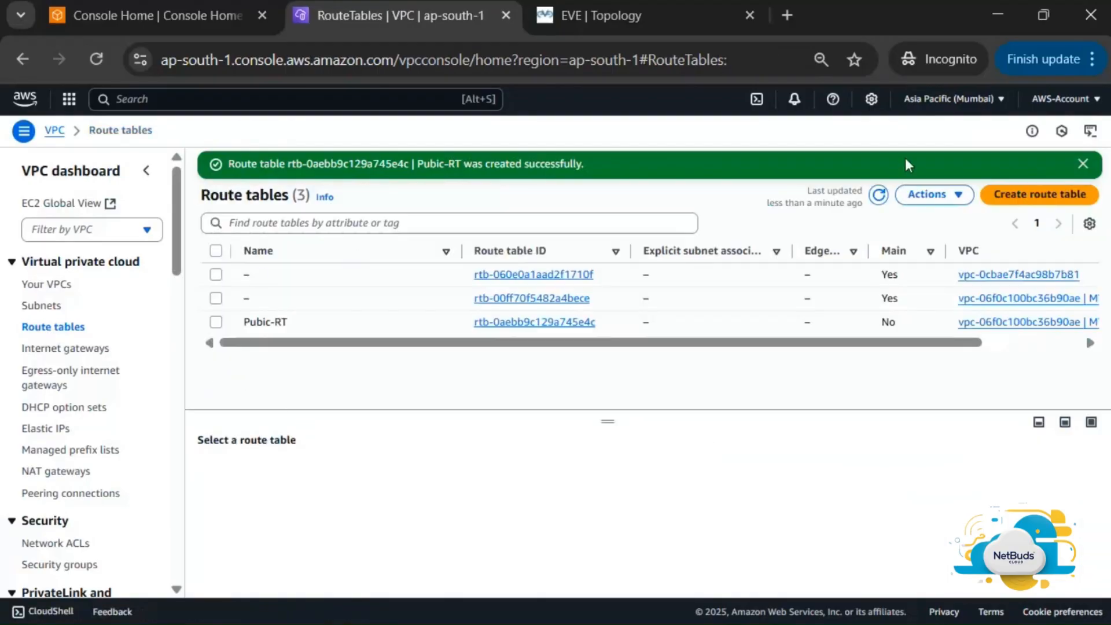
{"action": "left_click", "coordinate": [1063, 199]}
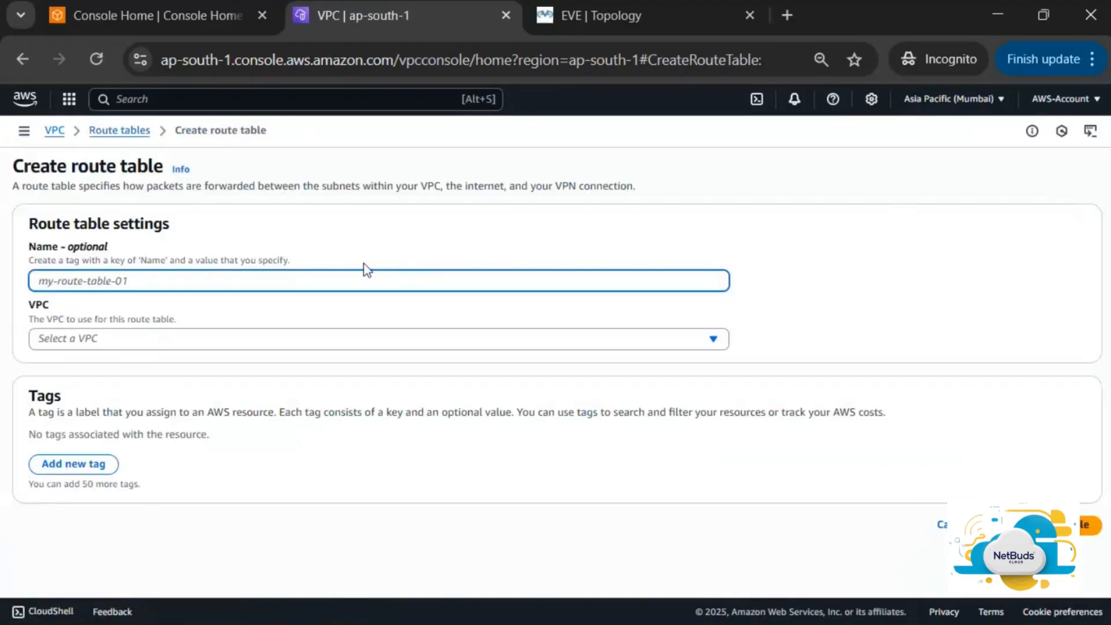
Name the route table 'Private-RT', assign it to MY-NW-VPC and create it
{"action": "type", "text": "P"}
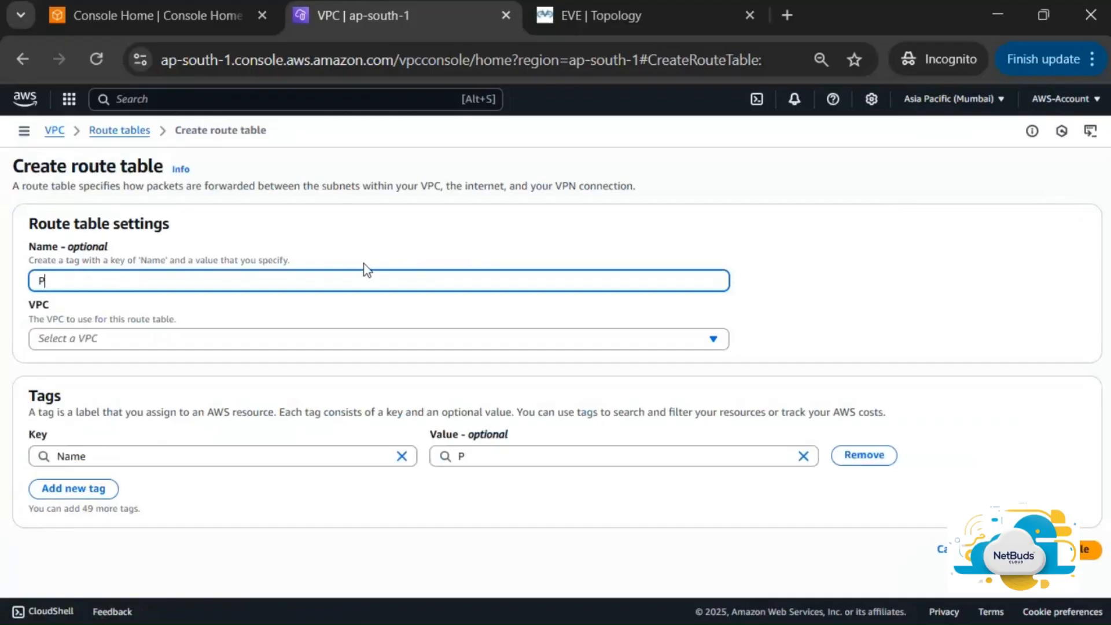
{"action": "type", "text": "rivate-"}
{"action": "type", "text": "RT"}
{"action": "left_click", "coordinate": [290, 339]}
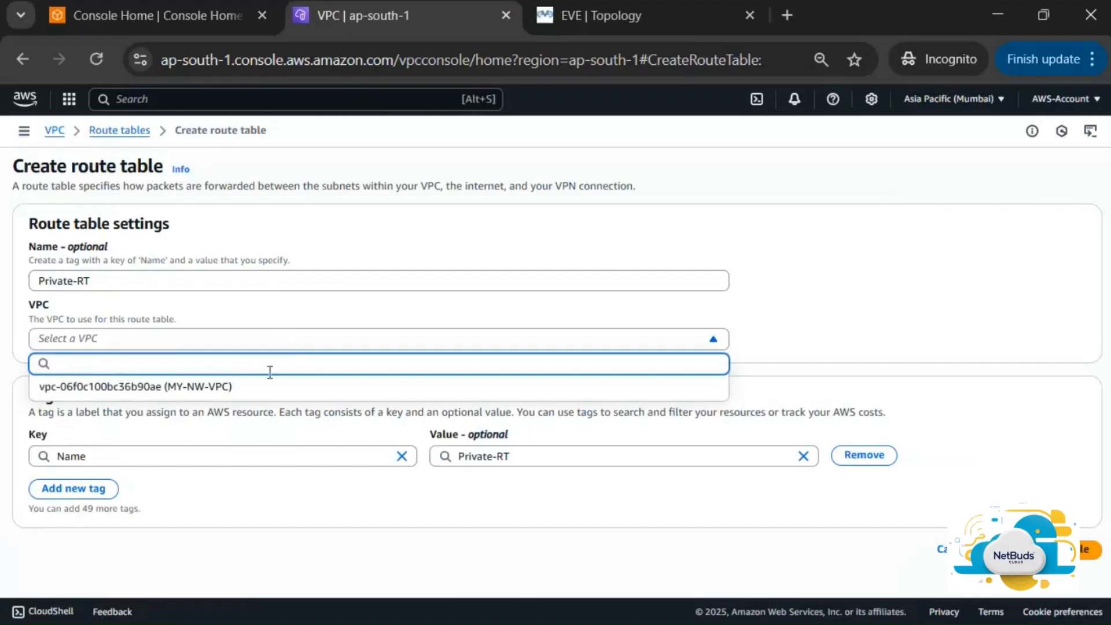
{"action": "left_click", "coordinate": [255, 386]}
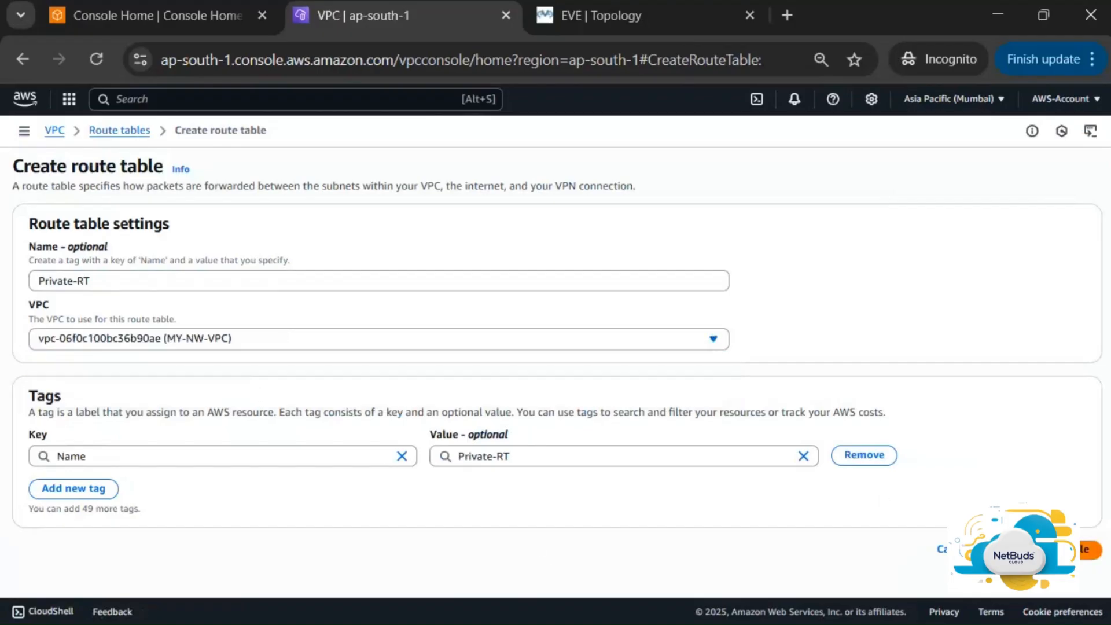
{"action": "left_click", "coordinate": [1068, 550]}
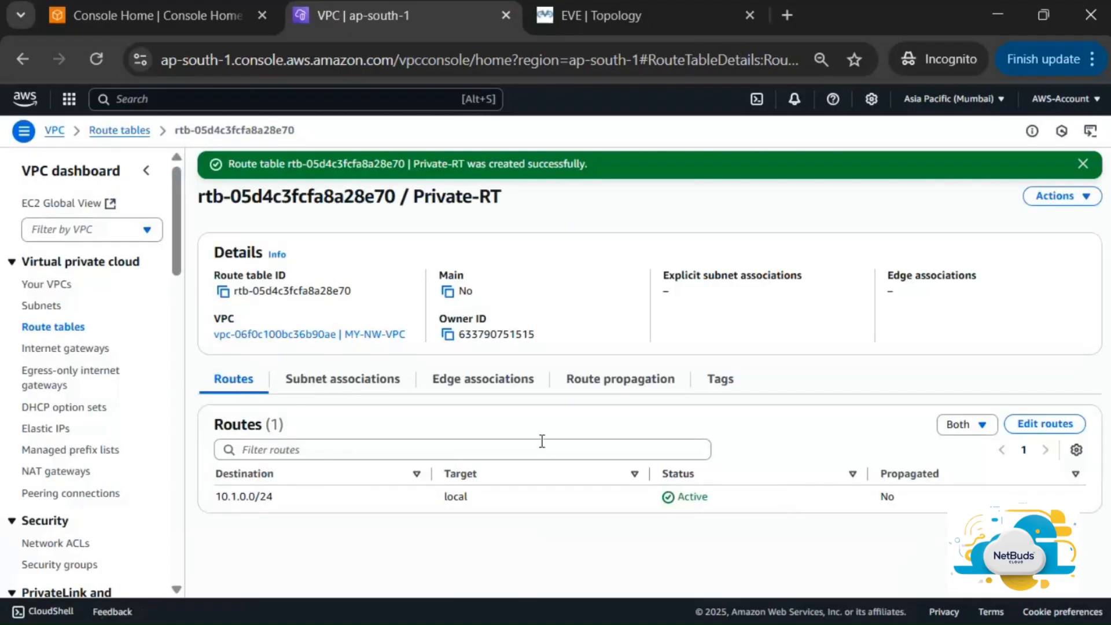
Select Pubic-RT, show its Routes tab with the local 10.1.0.0/24 route, and begin editing routes
{"action": "left_click", "coordinate": [53, 326]}
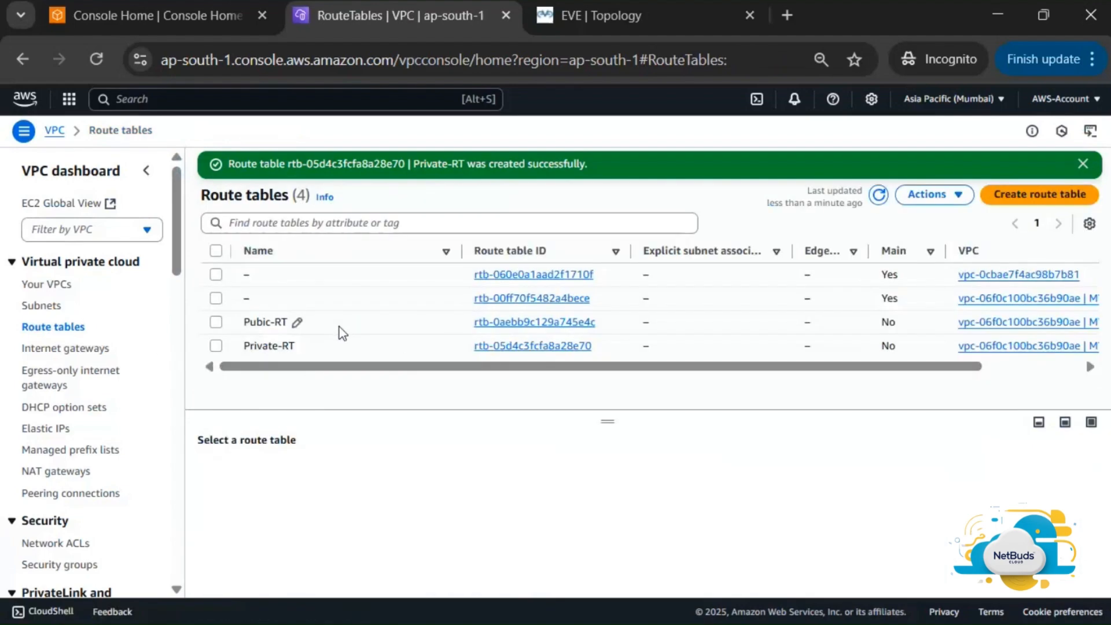
{"action": "left_click", "coordinate": [216, 345]}
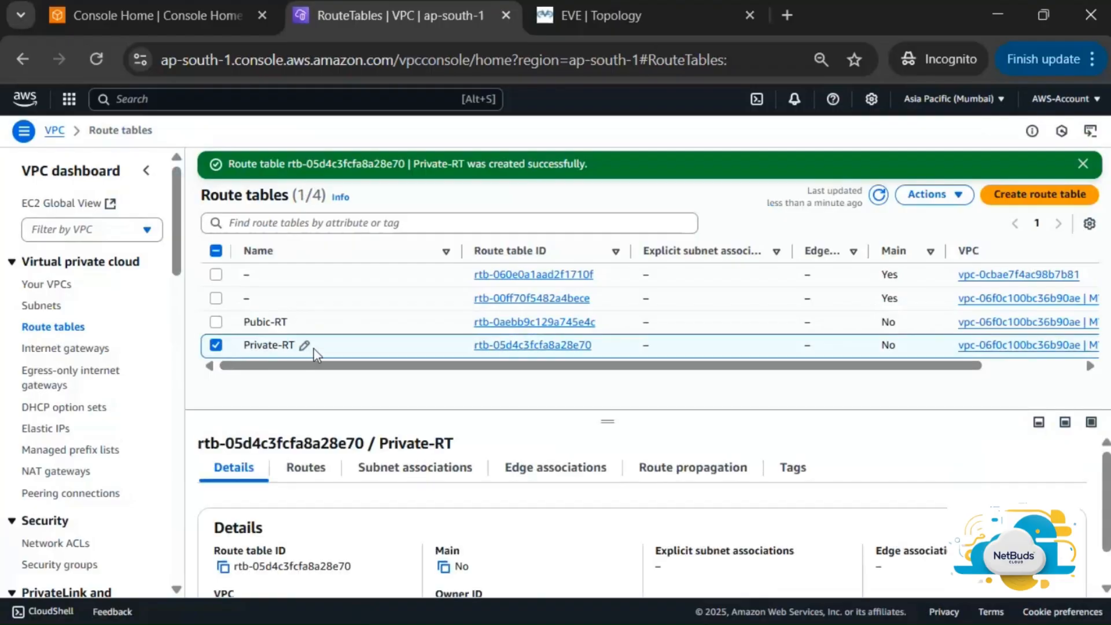
{"action": "left_click", "coordinate": [216, 344]}
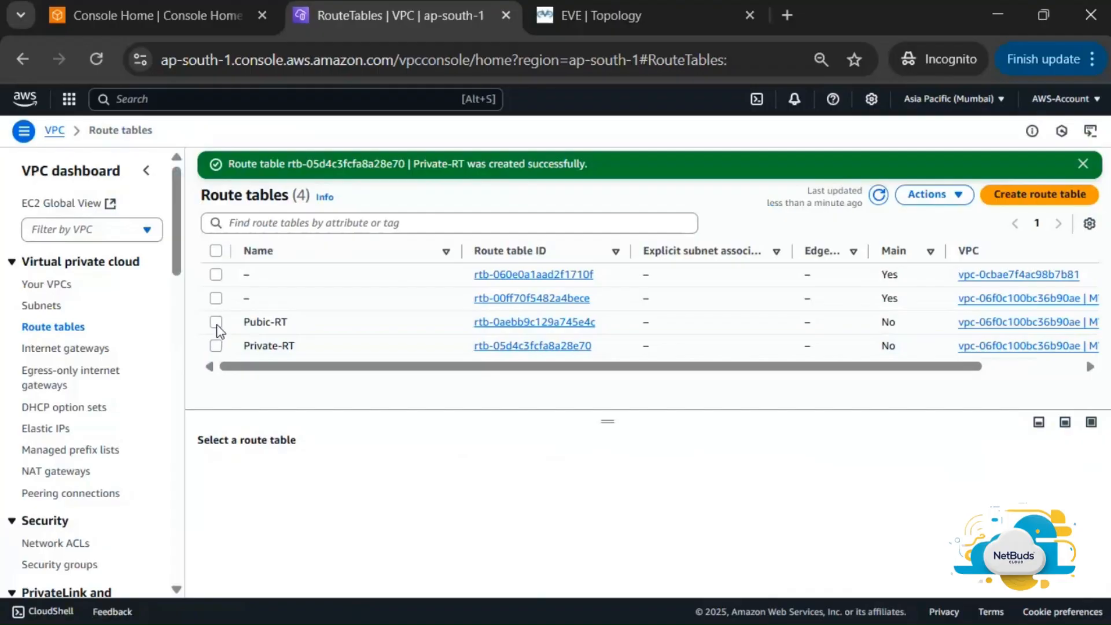
{"action": "left_click", "coordinate": [216, 321]}
{"action": "left_click", "coordinate": [308, 469]}
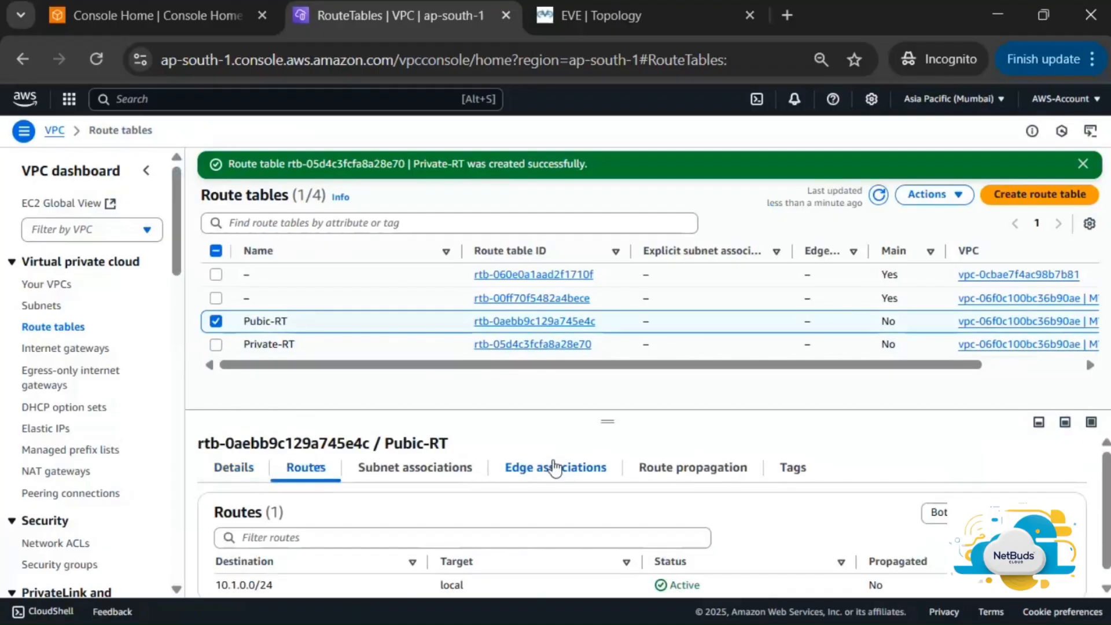
{"action": "left_click_drag", "start_coordinate": [608, 419], "coordinate": [610, 383]}
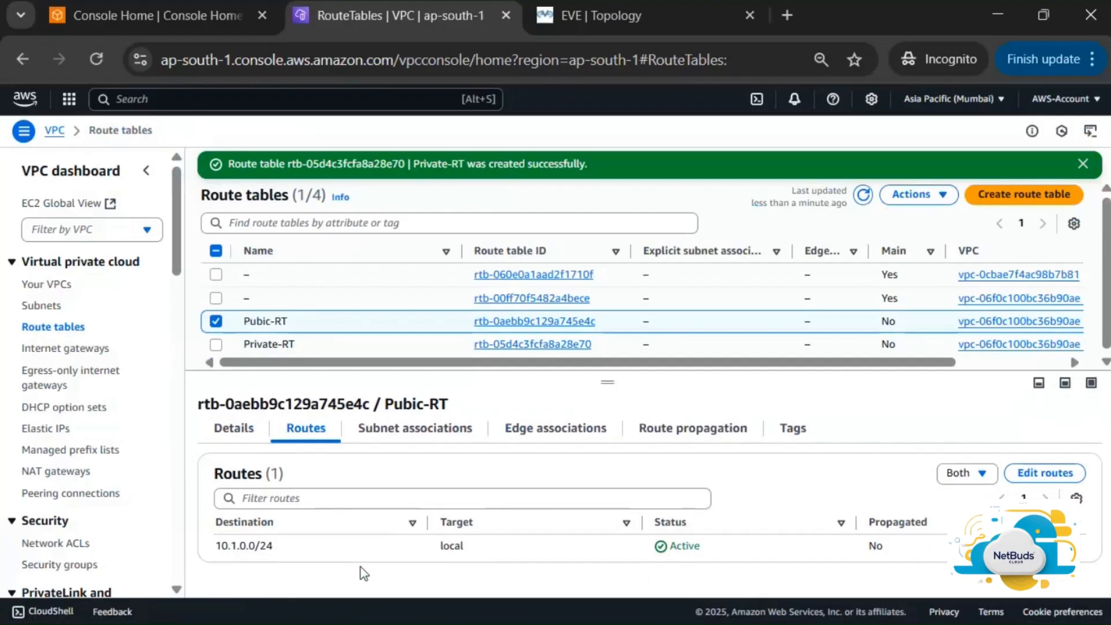
{"action": "left_click", "coordinate": [1036, 474]}
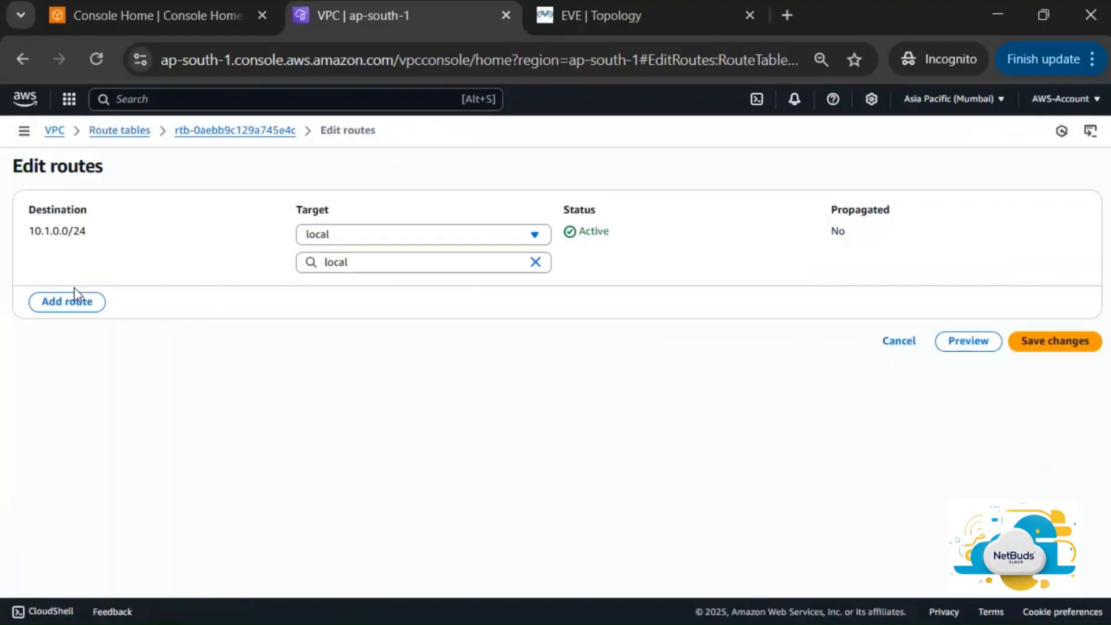
Add a Pubic-RT route with destination 0.0.0.0/0, then switch to the draw.io sketch
{"action": "left_click", "coordinate": [74, 298]}
{"action": "left_click", "coordinate": [191, 292]}
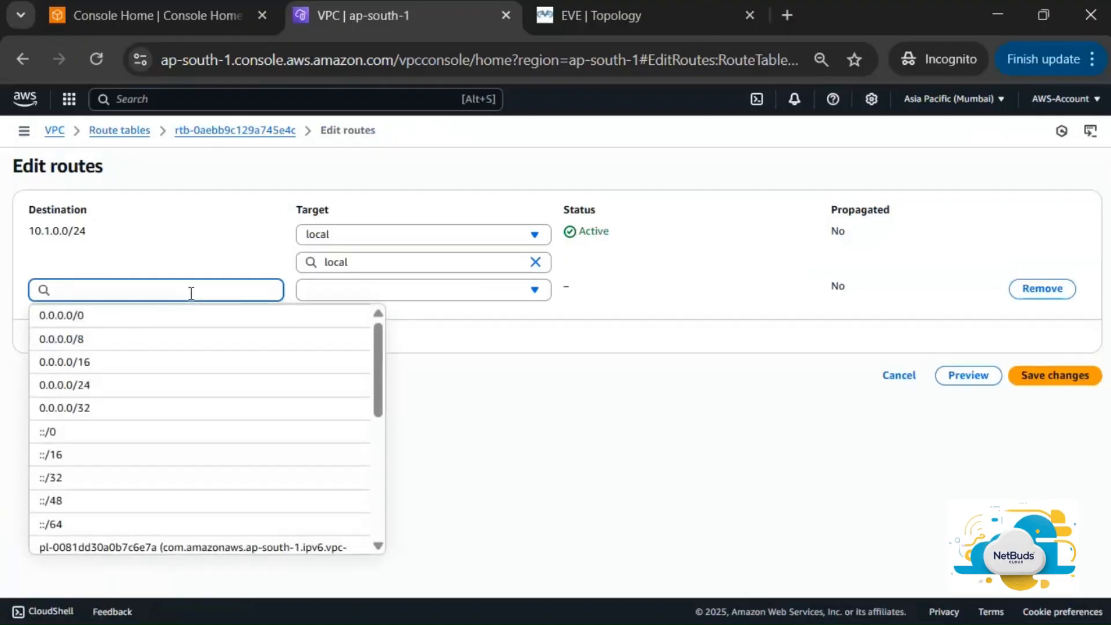
{"action": "left_click", "coordinate": [174, 317]}
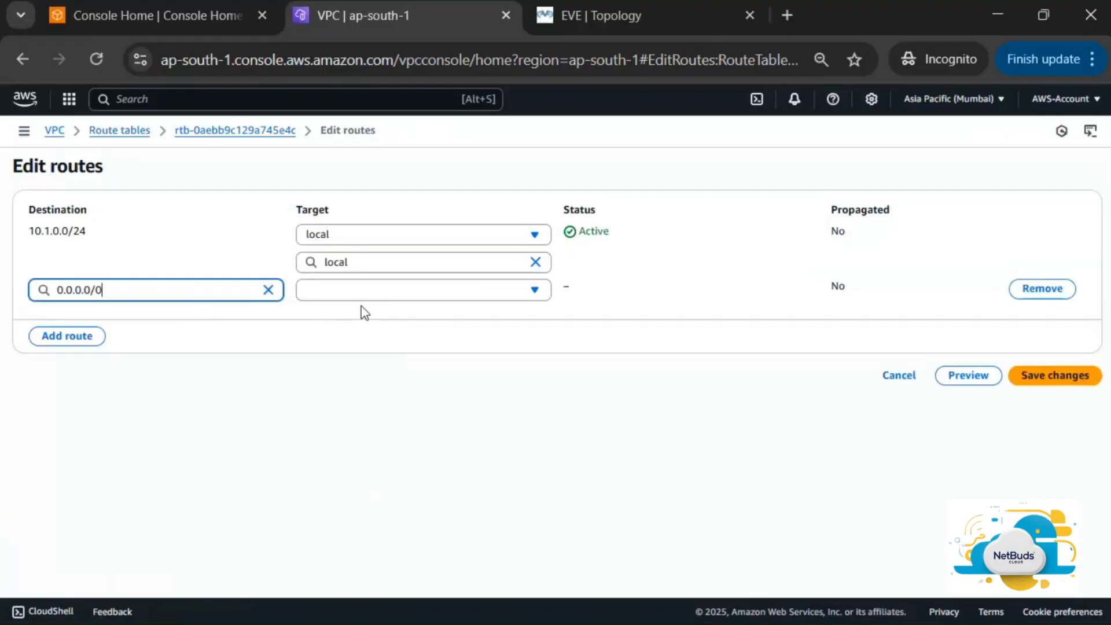
{"action": "key", "text": "alt+Tab"}
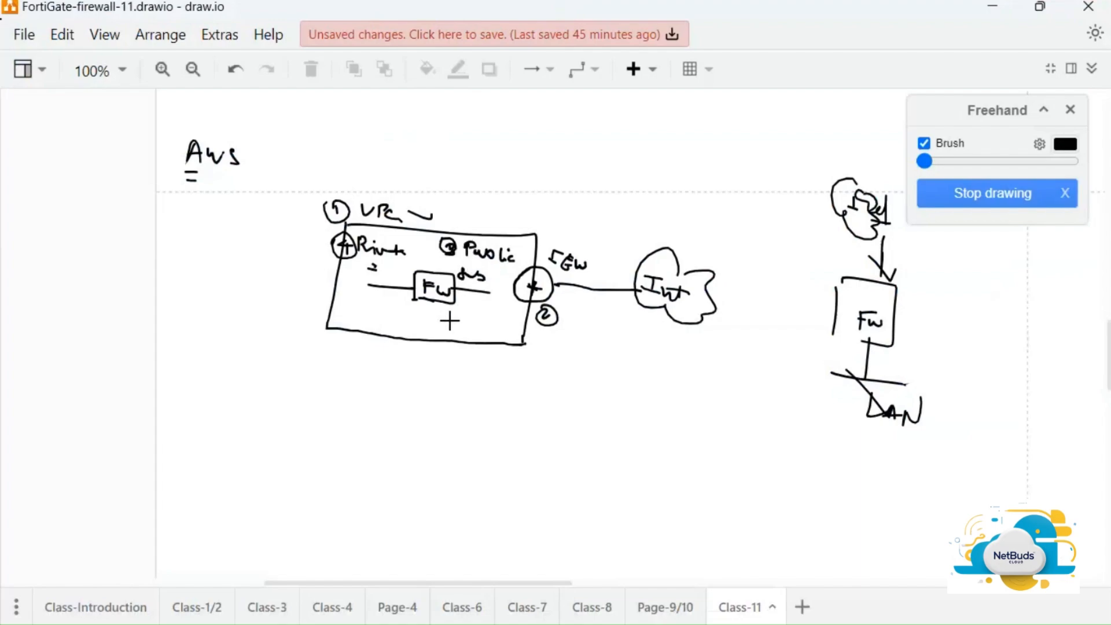
Sketch a red freehand arrow from the Fw box to the IGW, dashing toward the internet cloud
{"action": "left_click_drag", "start_coordinate": [455, 289], "coordinate": [490, 292]}
{"action": "left_click", "coordinate": [1066, 145]}
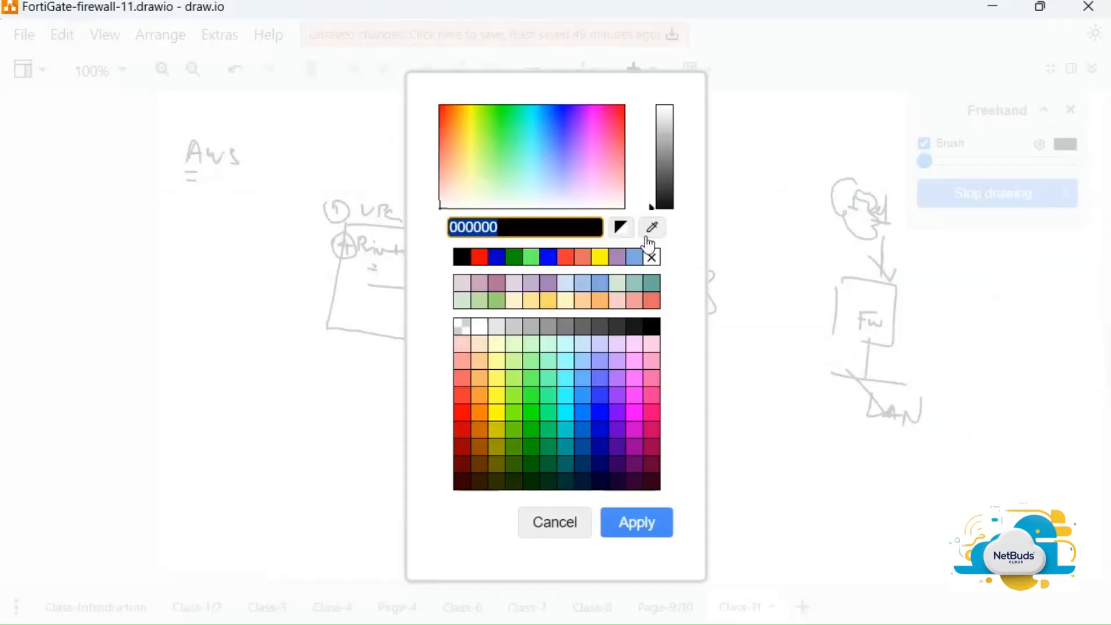
{"action": "left_click", "coordinate": [480, 260]}
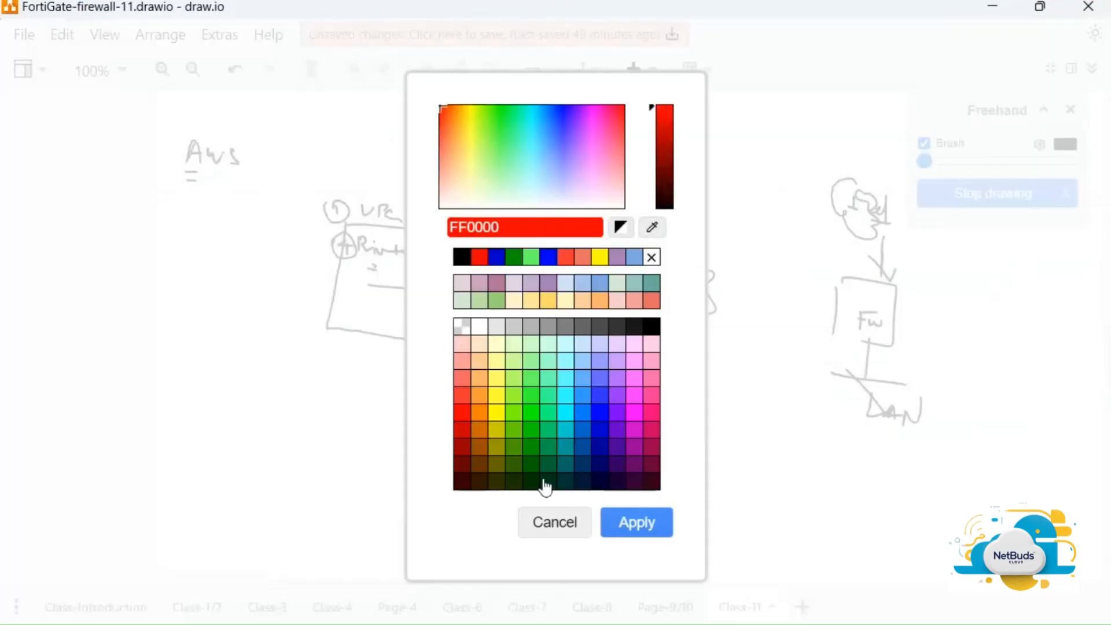
{"action": "left_click", "coordinate": [635, 533]}
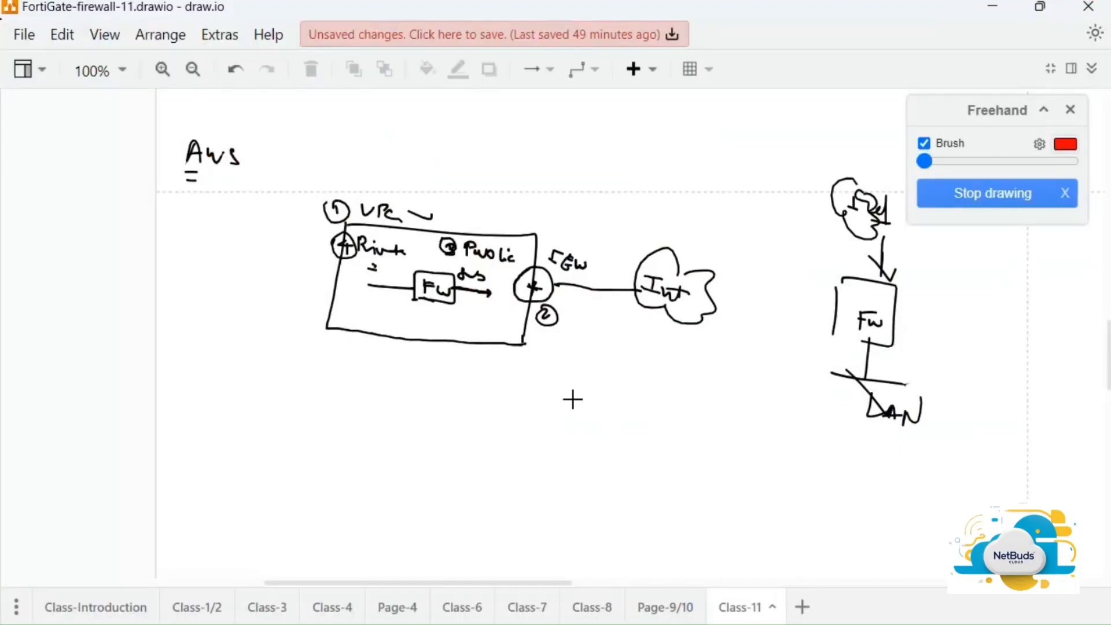
{"action": "left_click_drag", "start_coordinate": [457, 292], "coordinate": [515, 289]}
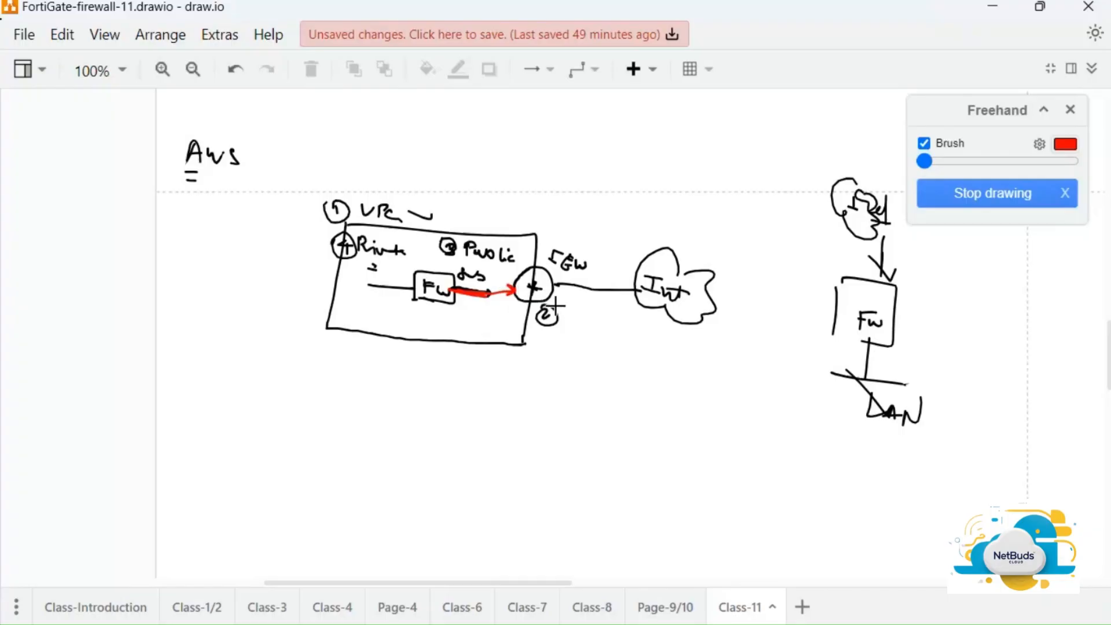
{"action": "left_click_drag", "start_coordinate": [510, 298], "coordinate": [588, 302]}
{"action": "key", "text": "alt+Tab"}
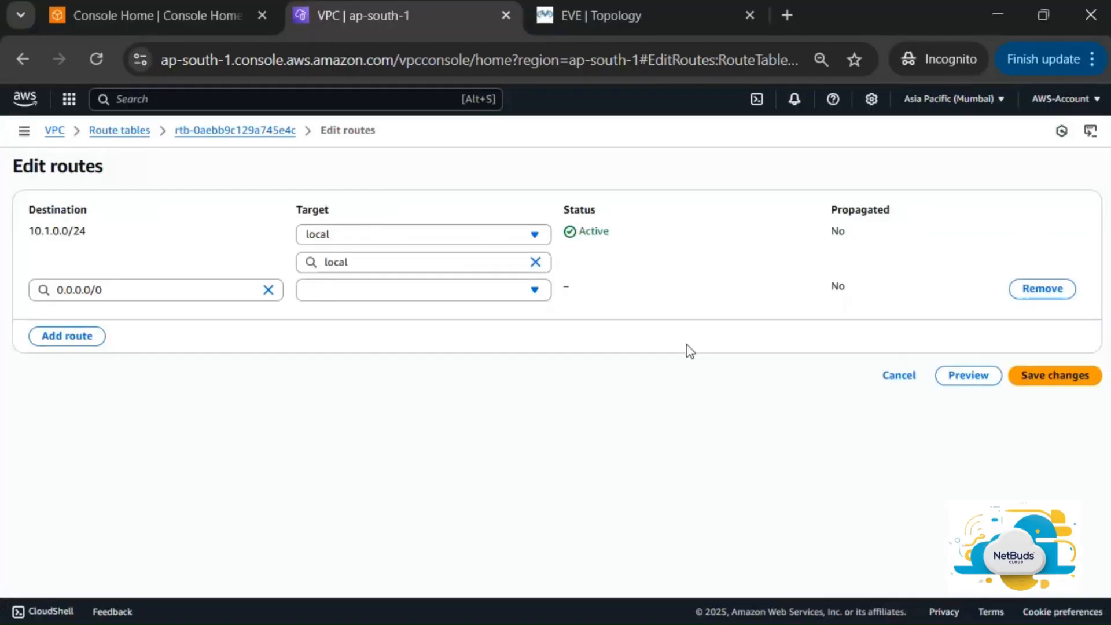
Target the 0.0.0.0/0 route at internet gateway igw-0ae01ca62bc747626 and save the changes
{"action": "left_click", "coordinate": [431, 295]}
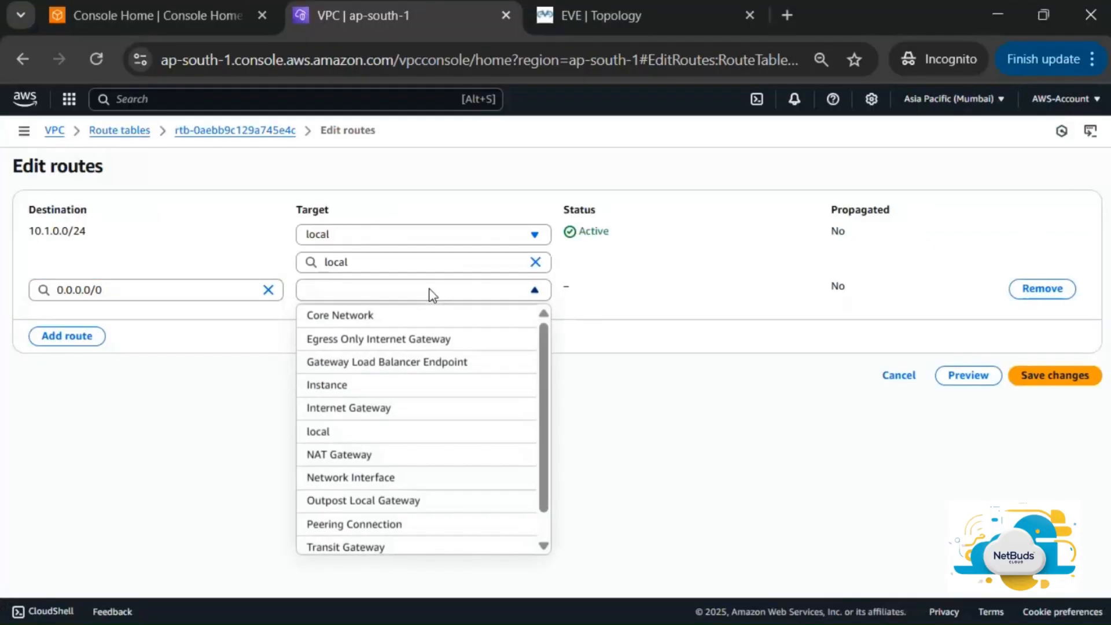
{"action": "left_click", "coordinate": [386, 406]}
{"action": "left_click", "coordinate": [443, 316]}
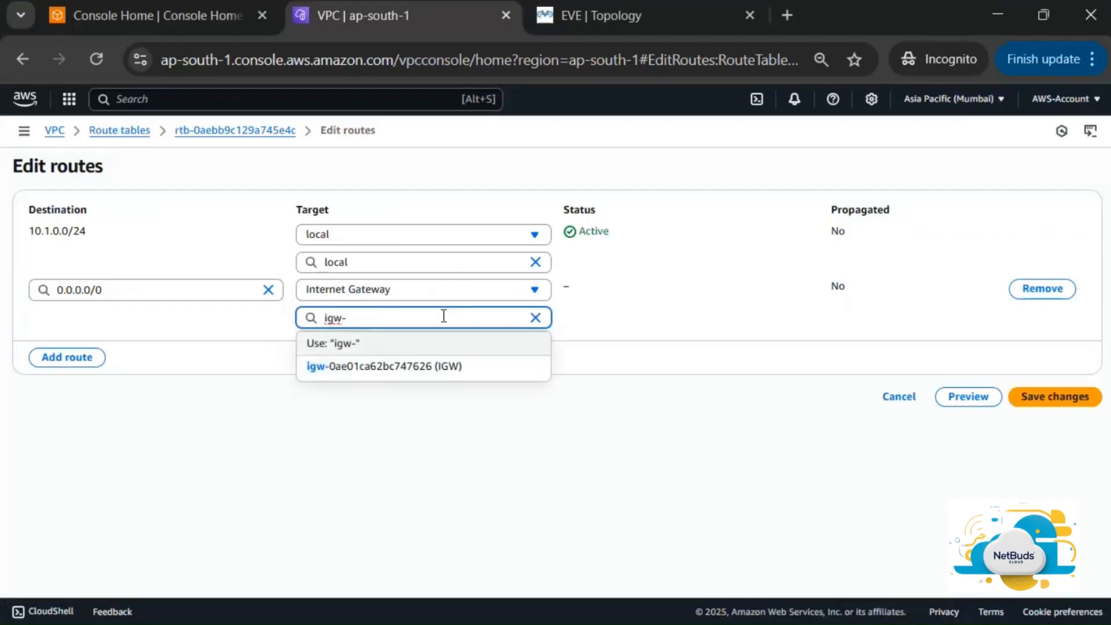
{"action": "left_click", "coordinate": [443, 365]}
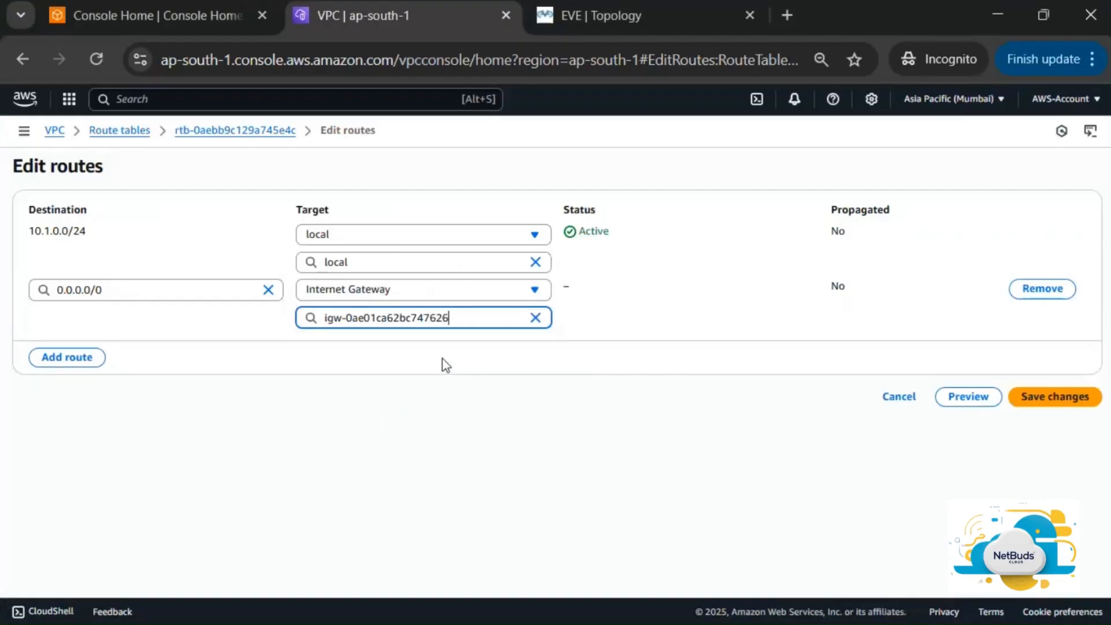
{"action": "left_click", "coordinate": [1053, 403]}
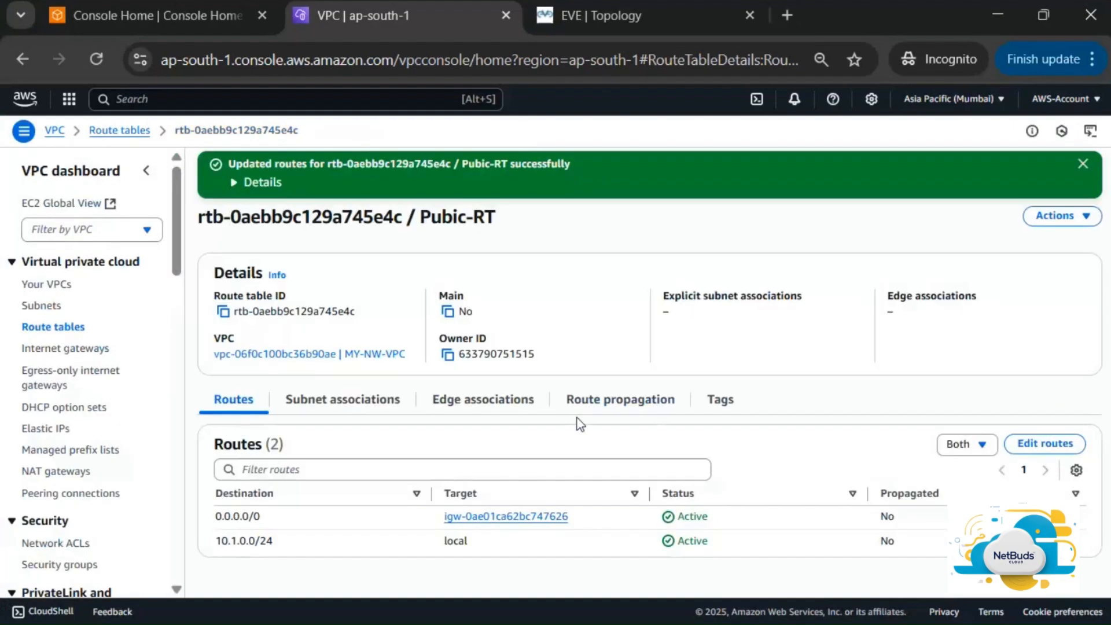
Show Private-RT's routes (only local 10.1.0.0/24), then bring the draw.io sketch forward
{"action": "left_click", "coordinate": [62, 329]}
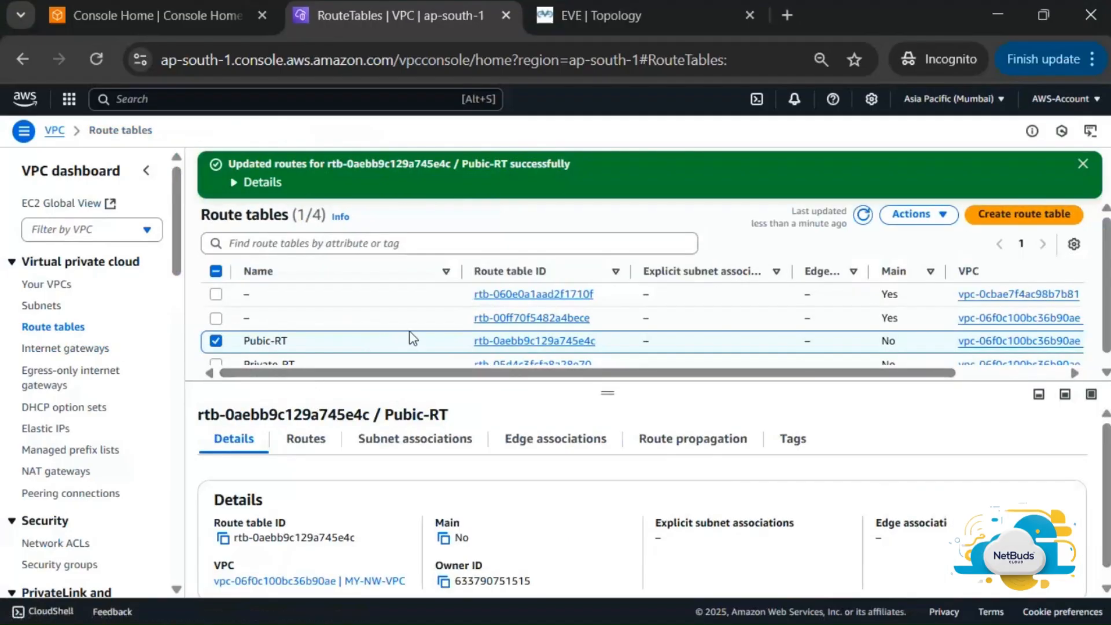
{"action": "scroll", "coordinate": [413, 338], "scroll_direction": "down", "scroll_amount": 1}
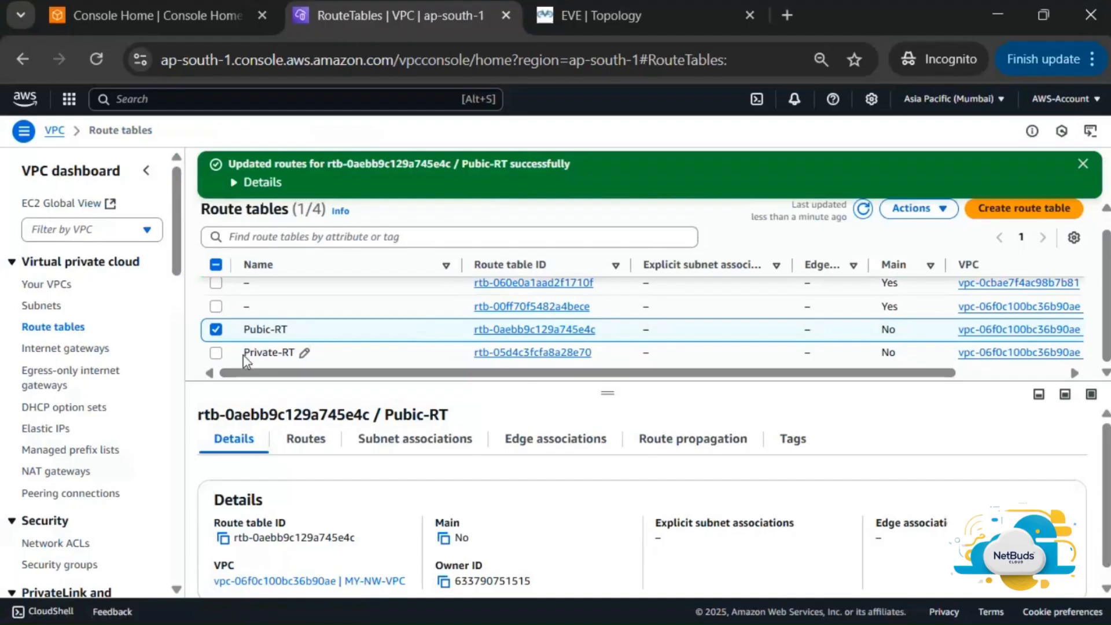
{"action": "left_click", "coordinate": [215, 331]}
{"action": "left_click", "coordinate": [216, 353]}
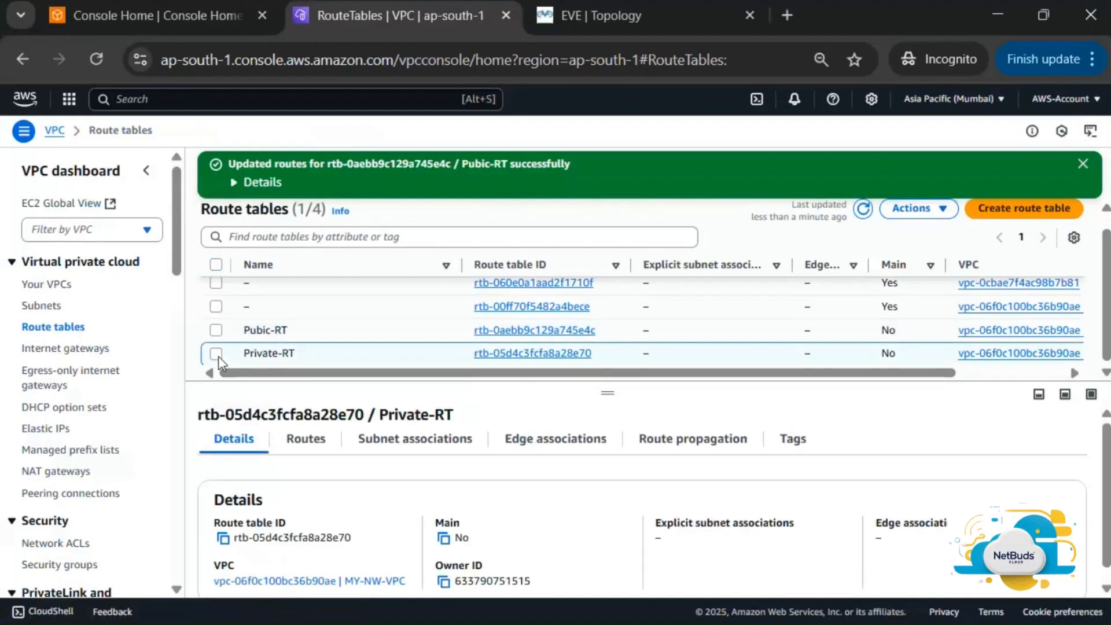
{"action": "left_click", "coordinate": [316, 445]}
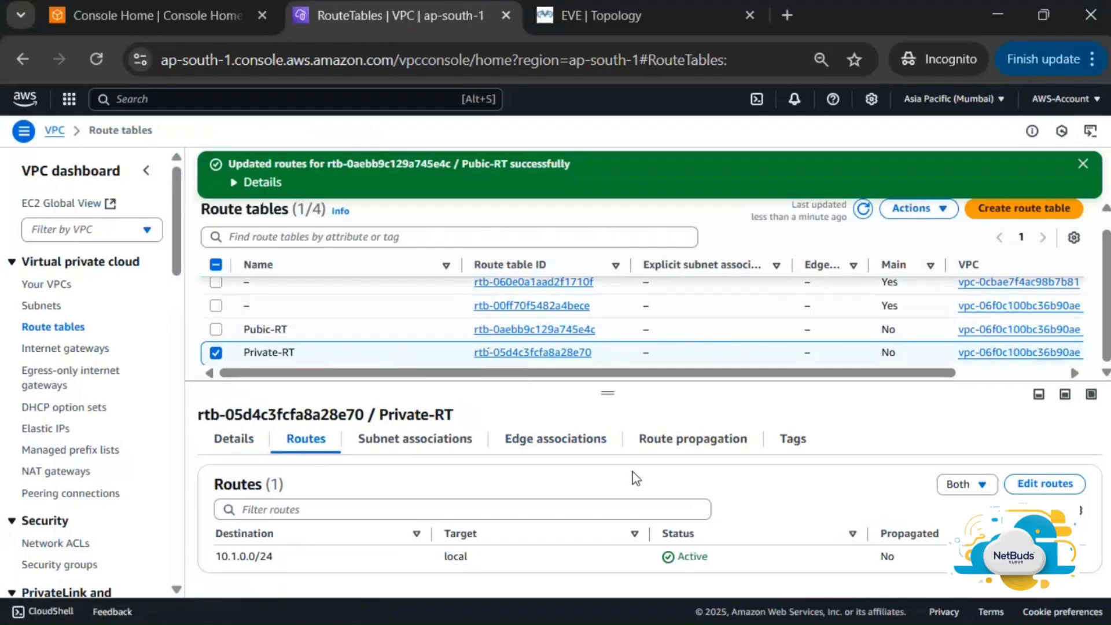
{"action": "key", "text": "alt+Tab"}
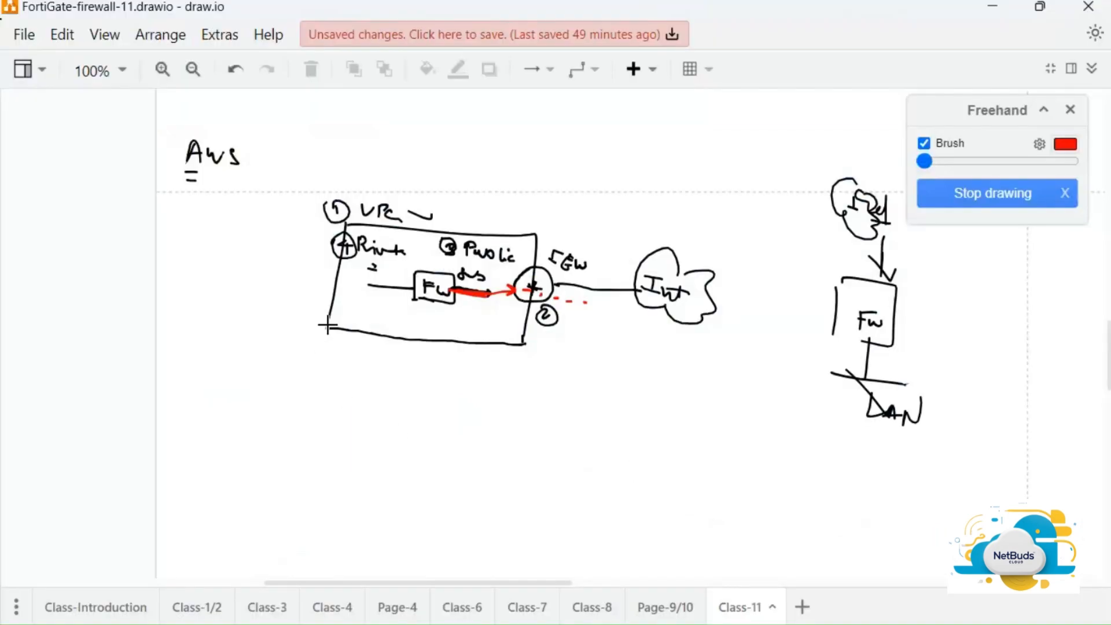
Circle the private end of the VPC line in red, dot the Fw box, and return to the console
{"action": "mouse_move", "coordinate": [350, 279]}
{"action": "left_mouse_down"}
{"action": "mouse_move", "coordinate": [338, 295]}
{"action": "mouse_move", "coordinate": [349, 297]}
{"action": "left_mouse_up"}
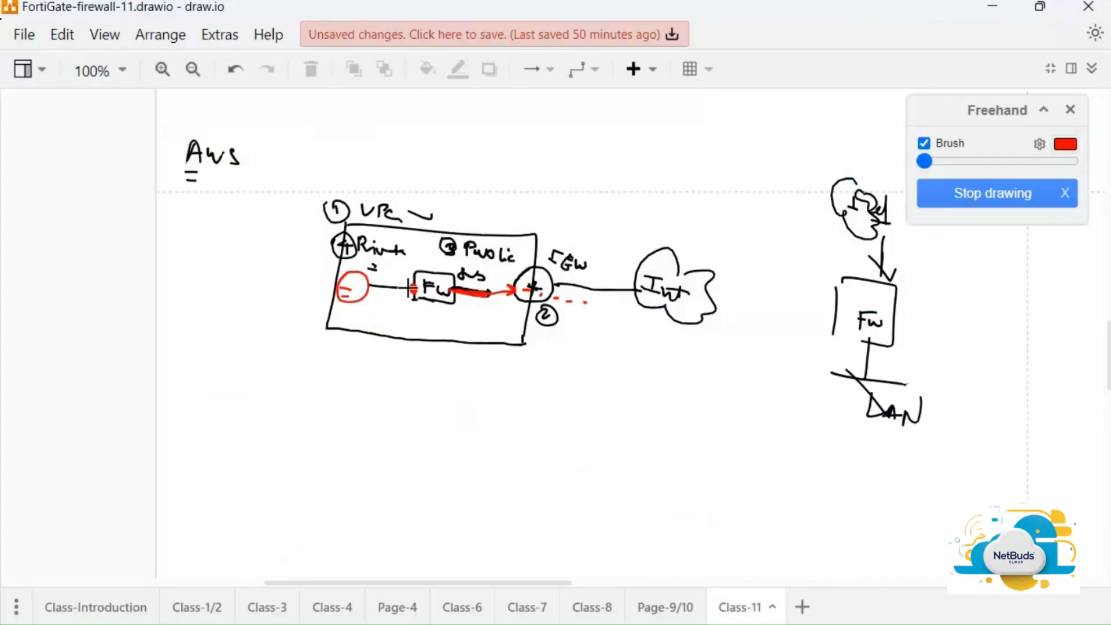
{"action": "left_click", "coordinate": [411, 288]}
{"action": "key", "text": "alt+Tab"}
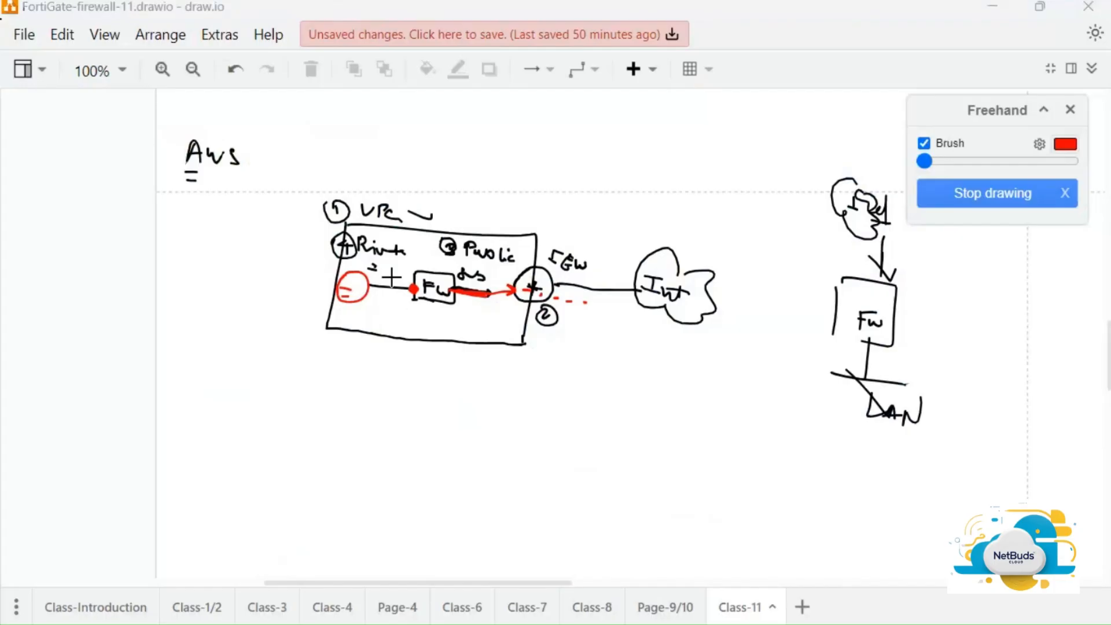
{"action": "key", "text": "alt+Tab"}
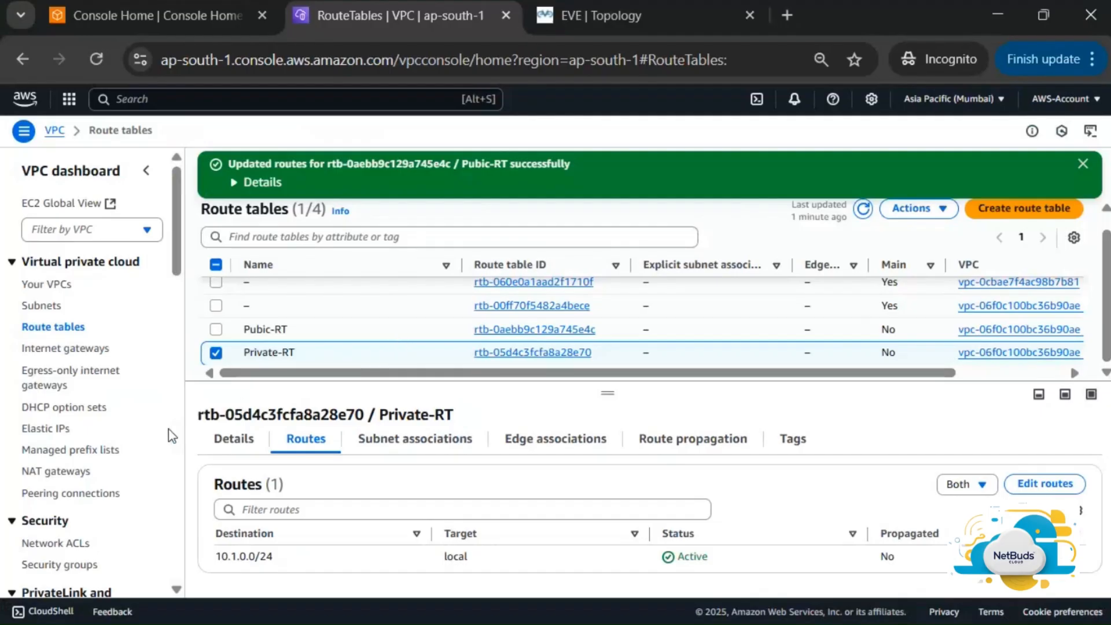
Start a new security group named MY-SG with description Public-Management-Traffic
{"action": "left_click", "coordinate": [82, 563]}
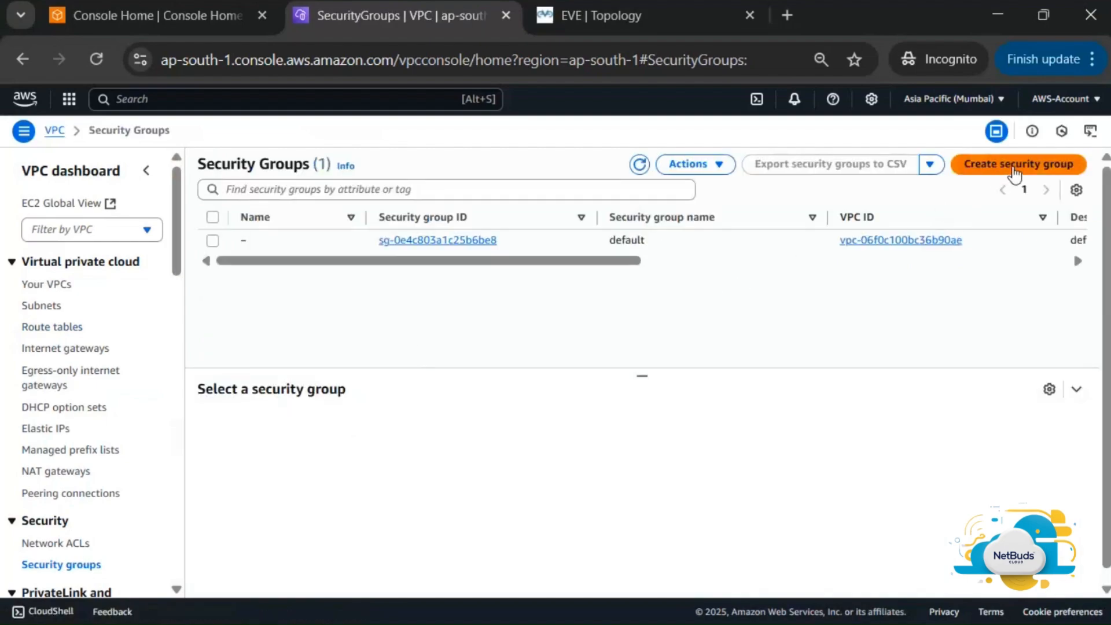
{"action": "left_click", "coordinate": [1014, 169]}
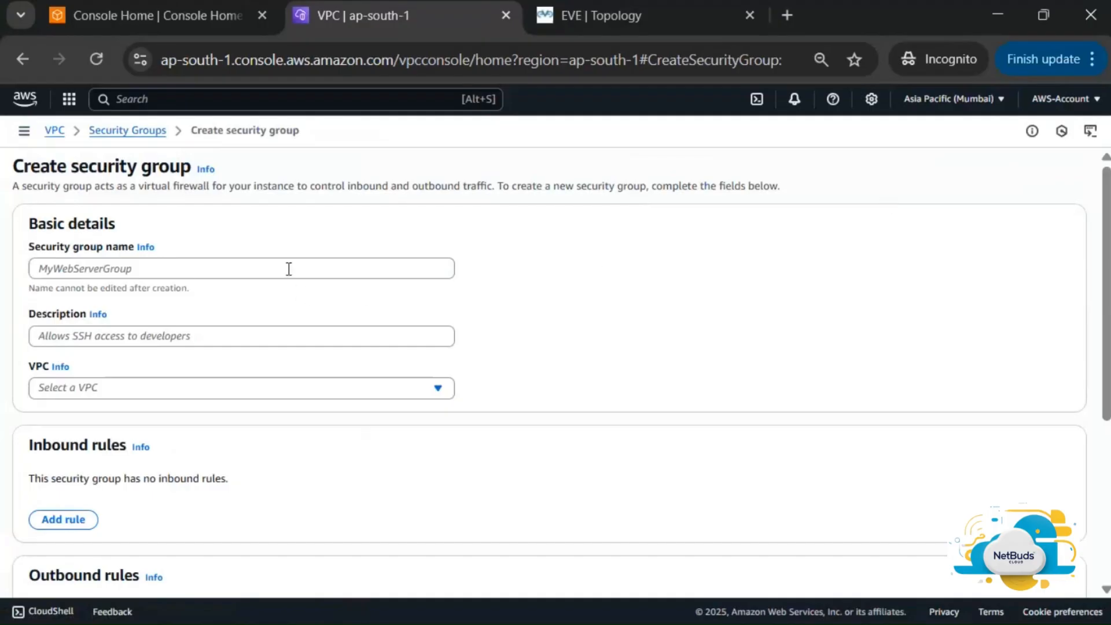
{"action": "left_click", "coordinate": [288, 268]}
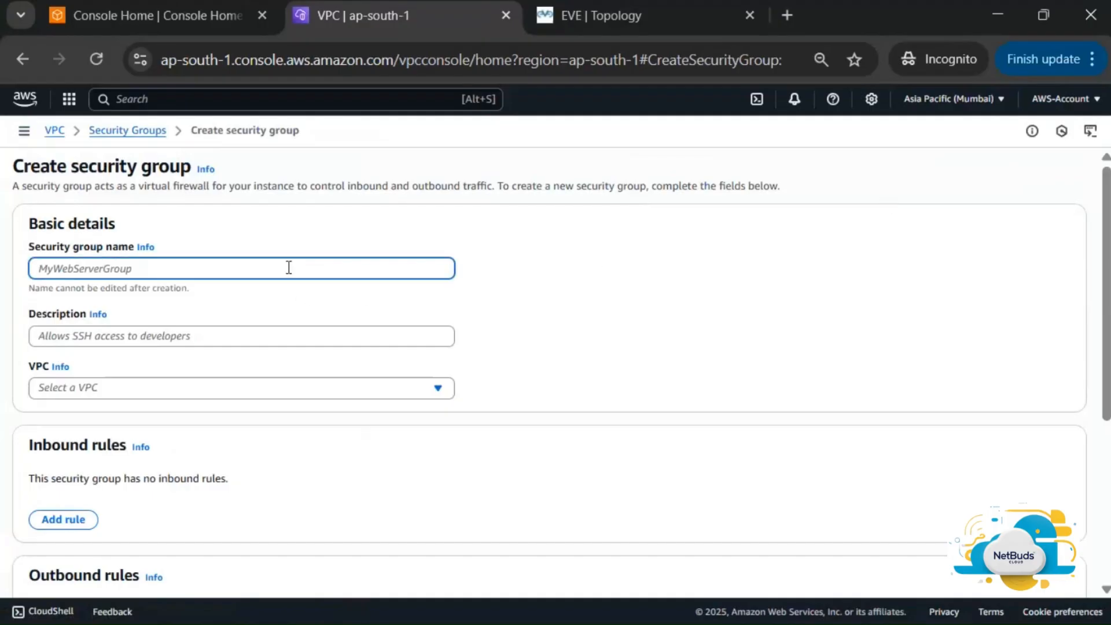
{"action": "type", "text": "MY-SG"}
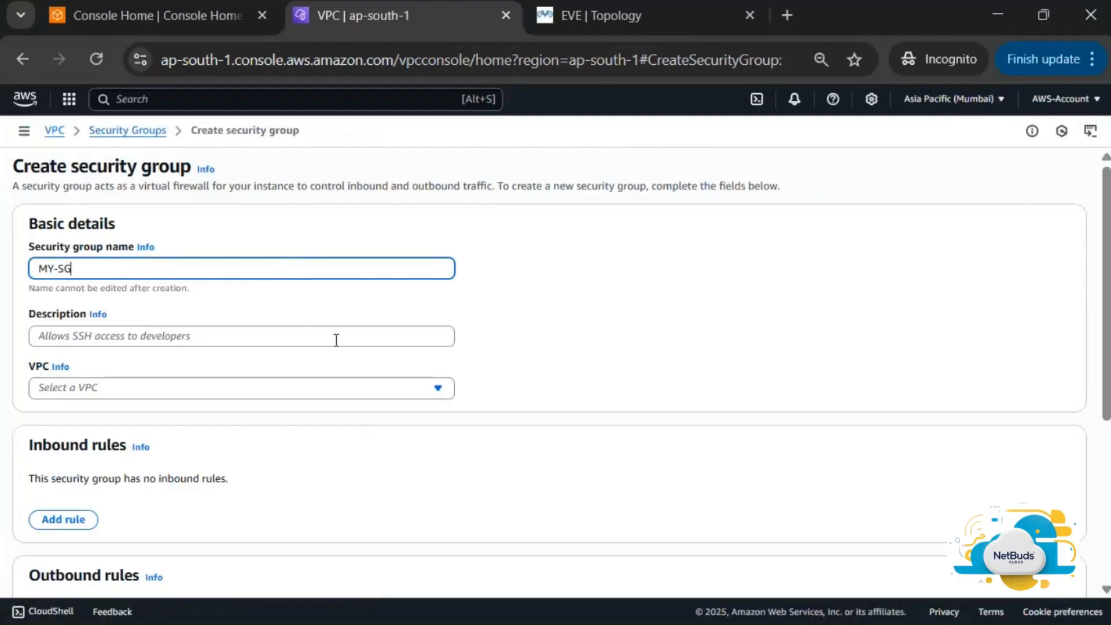
{"action": "left_click", "coordinate": [354, 340]}
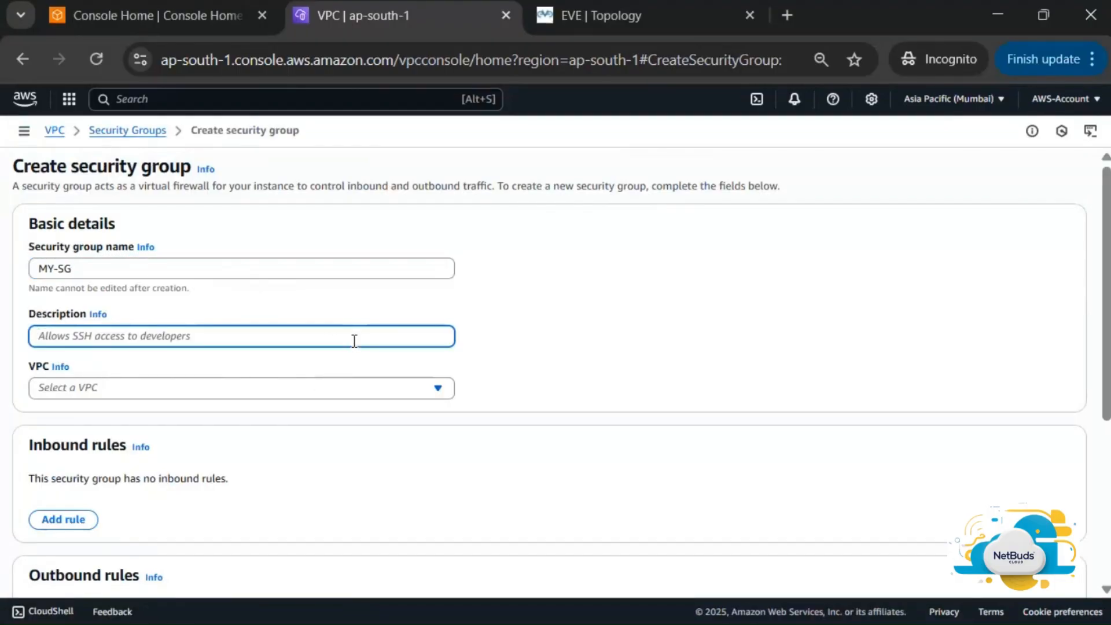
{"action": "type", "text": "Public"}
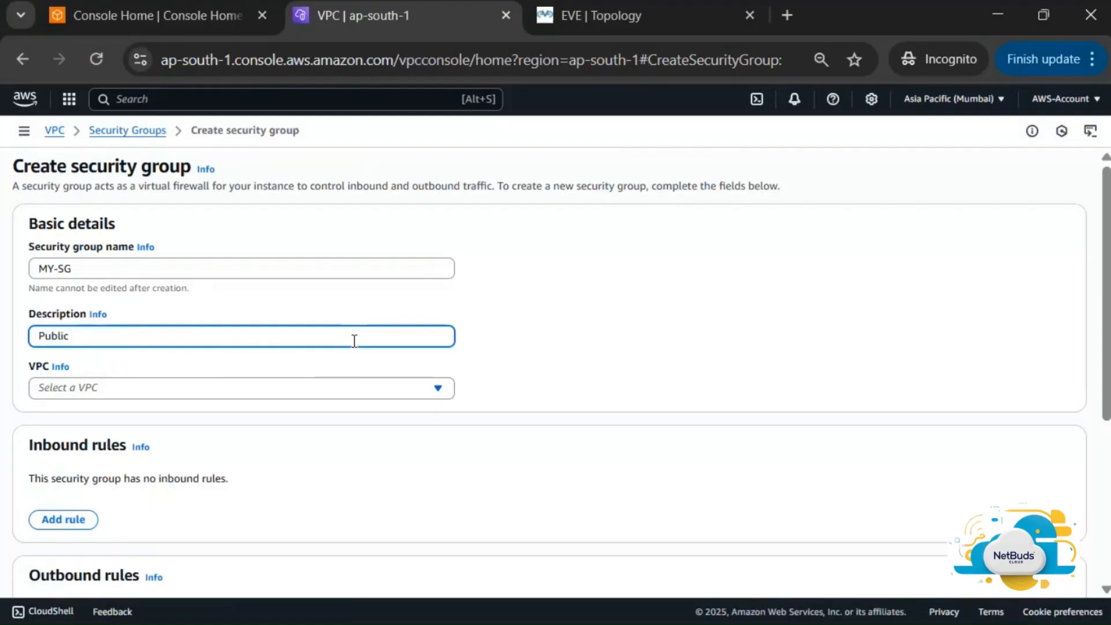
{"action": "type", "text": "-Management-Traffic"}
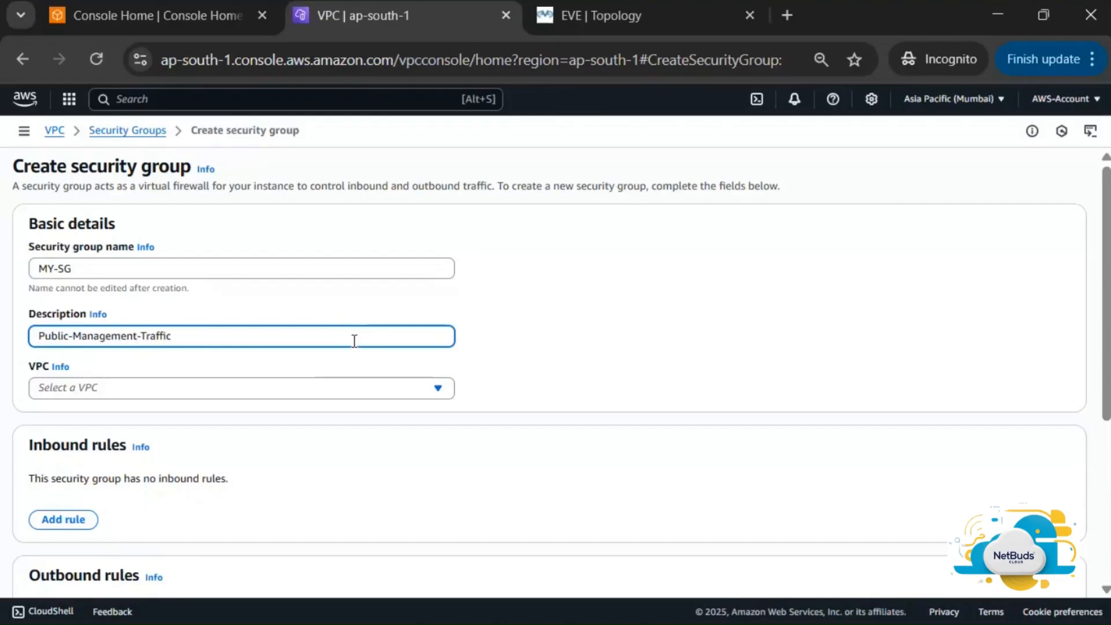
Attach the group to MY-NW-VPC and add a first inbound rule of type Custom TCP
{"action": "left_click", "coordinate": [406, 388]}
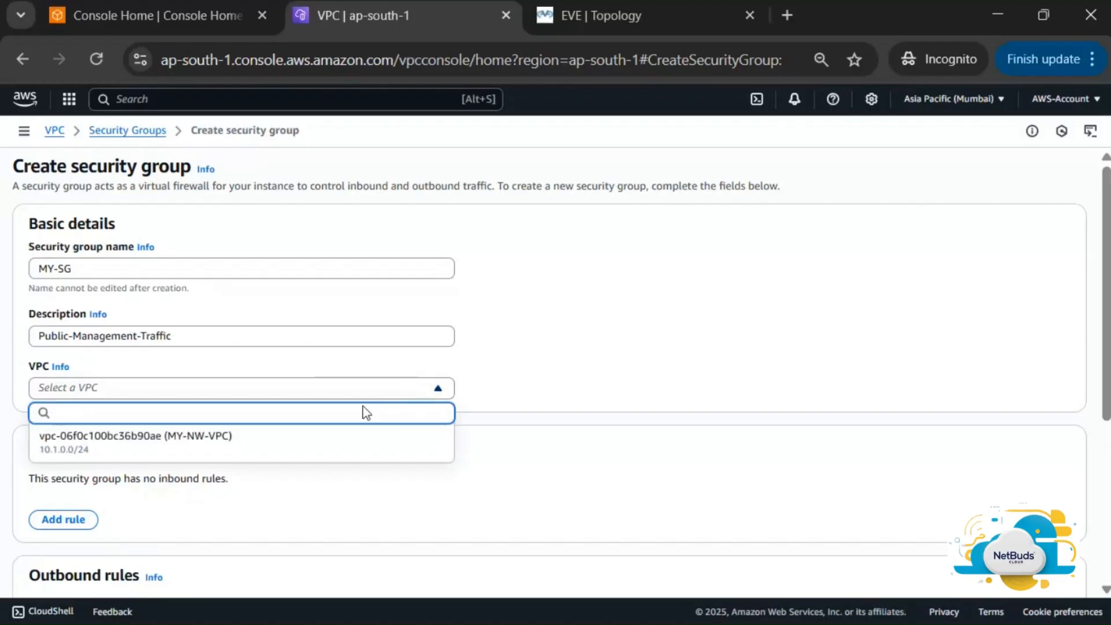
{"action": "left_click", "coordinate": [425, 431]}
{"action": "scroll", "coordinate": [425, 429], "scroll_direction": "down", "scroll_amount": 4}
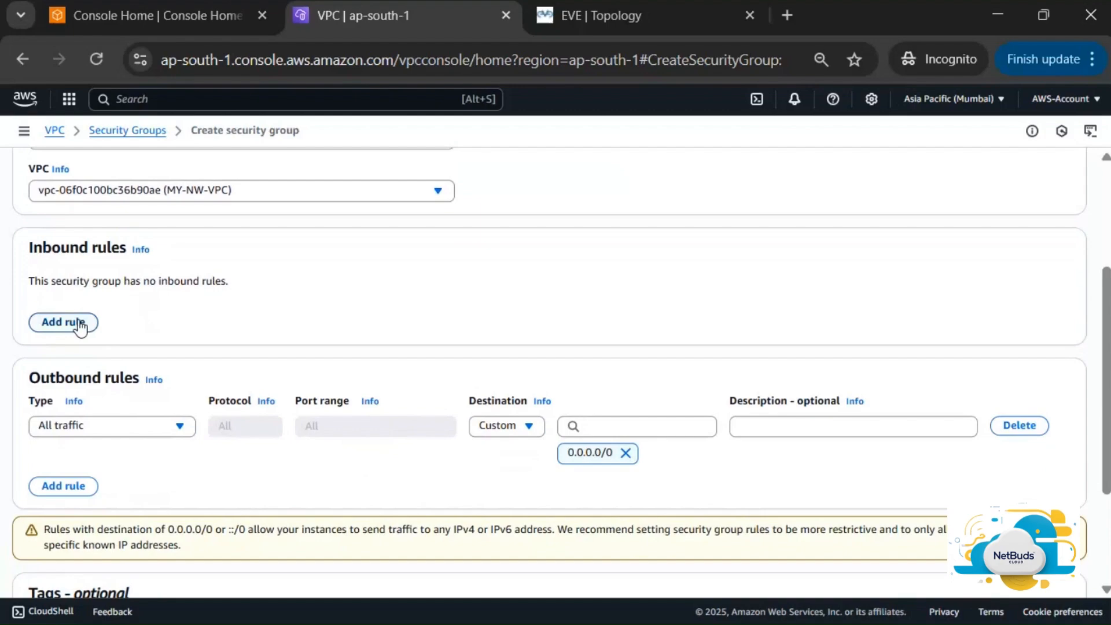
{"action": "left_click", "coordinate": [79, 328]}
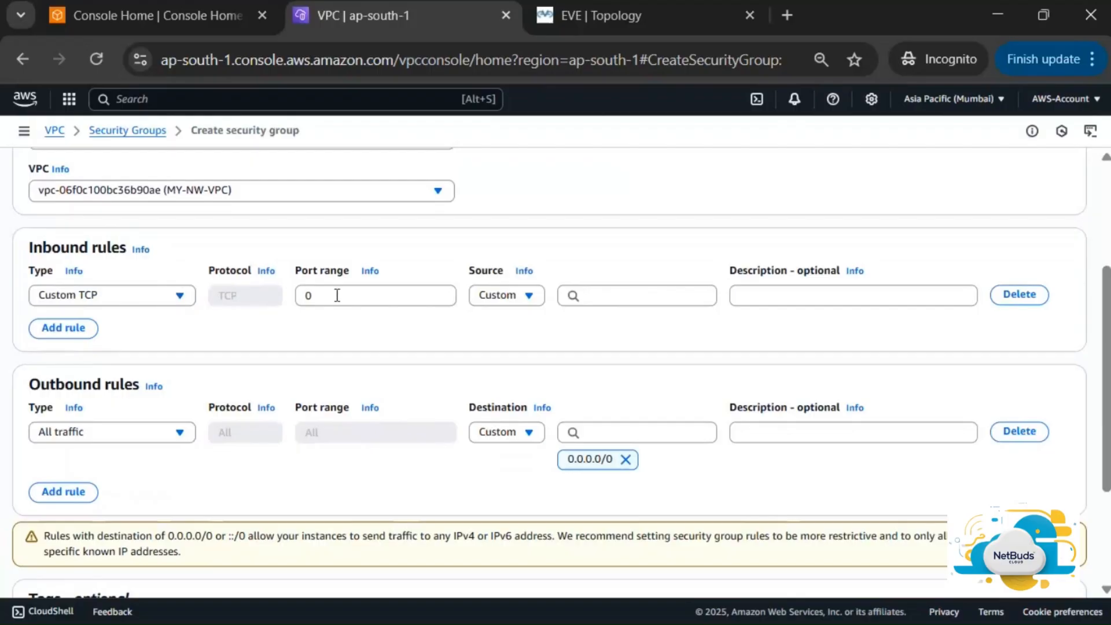
{"action": "left_click", "coordinate": [114, 299]}
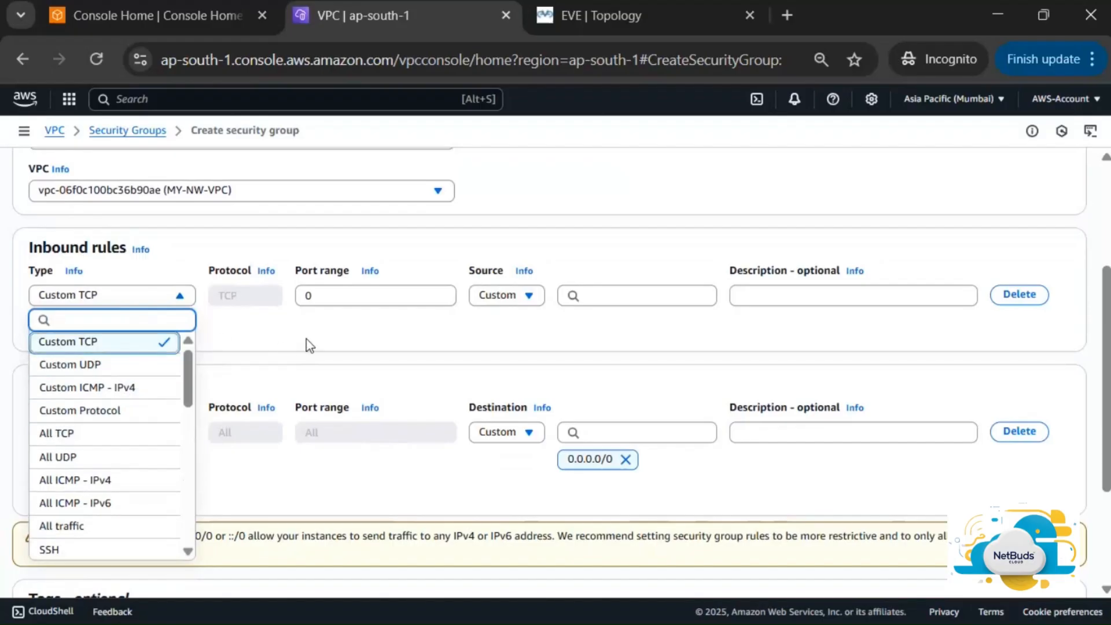
{"action": "left_click", "coordinate": [379, 321]}
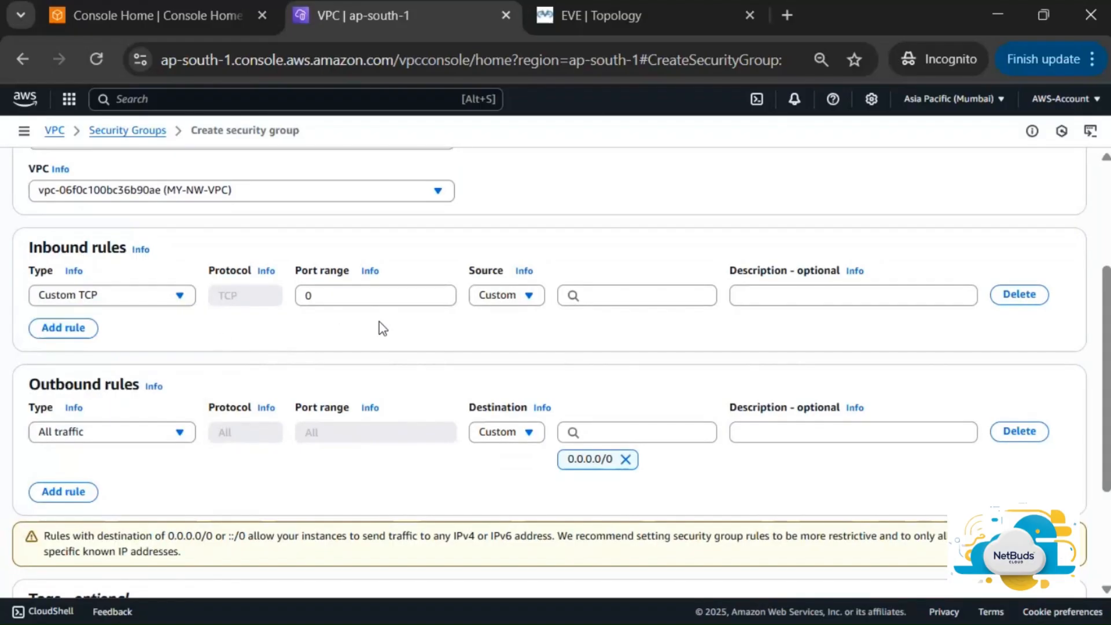
{"action": "left_click", "coordinate": [155, 293]}
{"action": "left_click", "coordinate": [102, 432]}
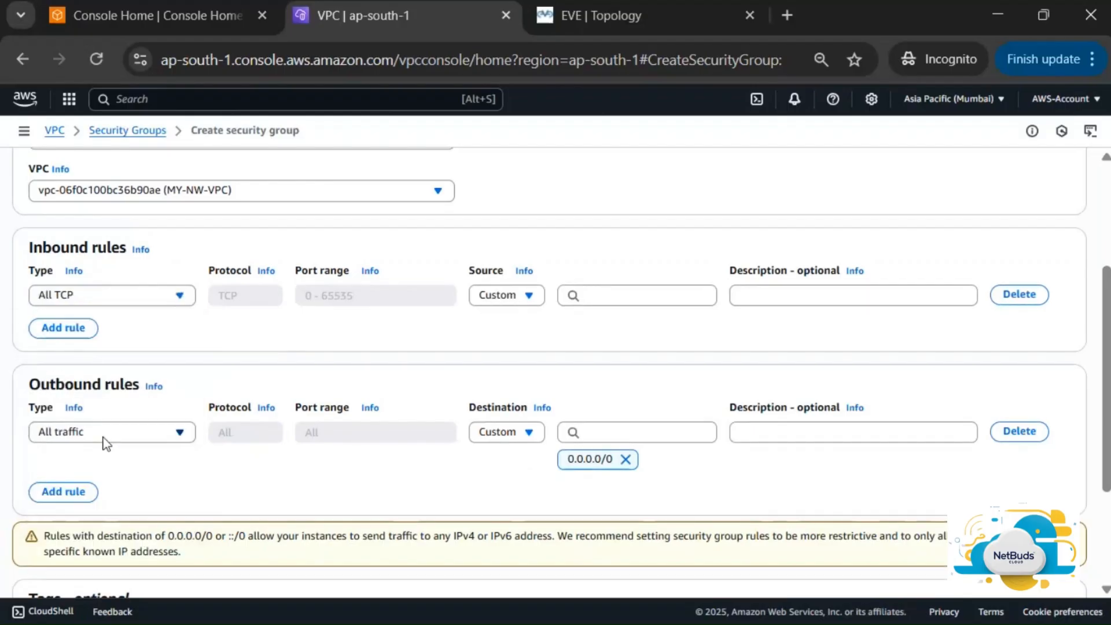
{"action": "left_click", "coordinate": [169, 302]}
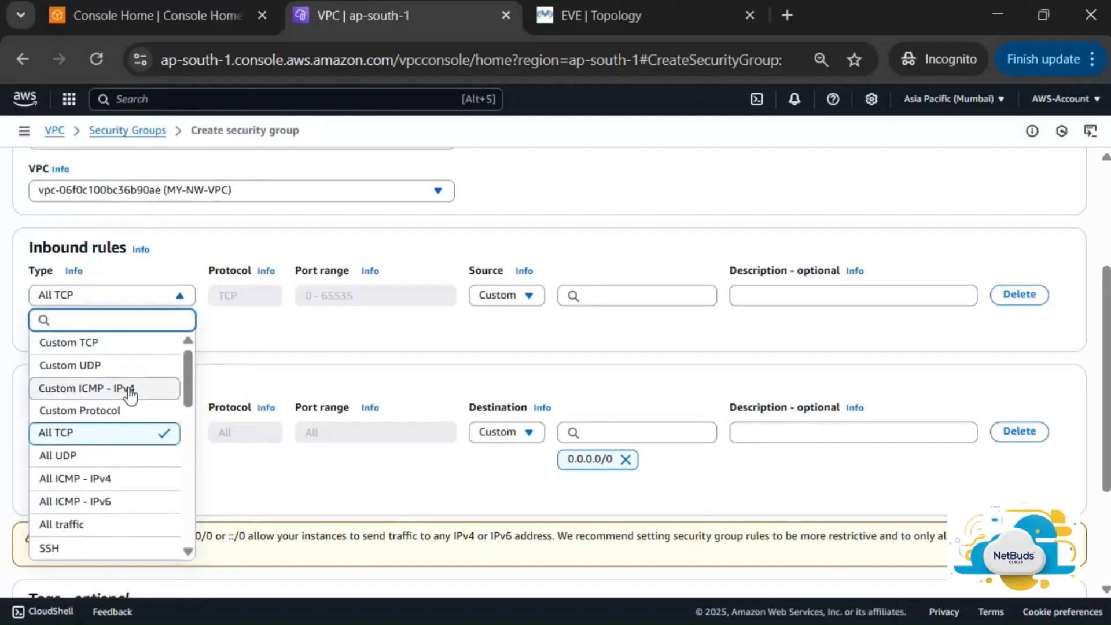
{"action": "scroll", "coordinate": [129, 390], "scroll_direction": "up", "scroll_amount": 3}
{"action": "scroll", "coordinate": [129, 383], "scroll_direction": "down", "scroll_amount": 3}
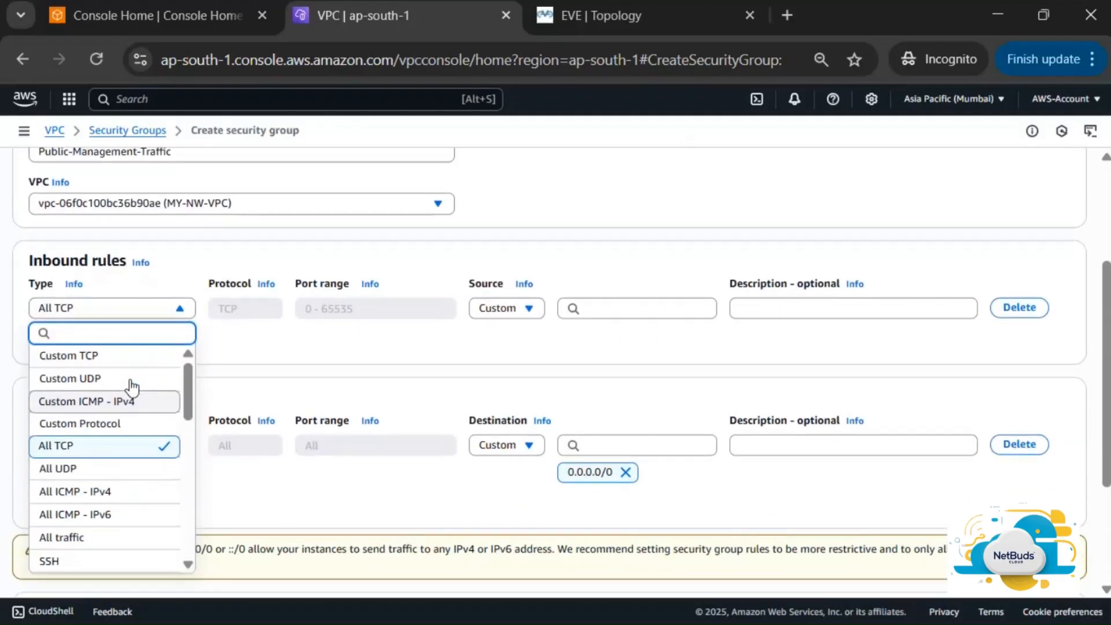
{"action": "left_click", "coordinate": [128, 335]}
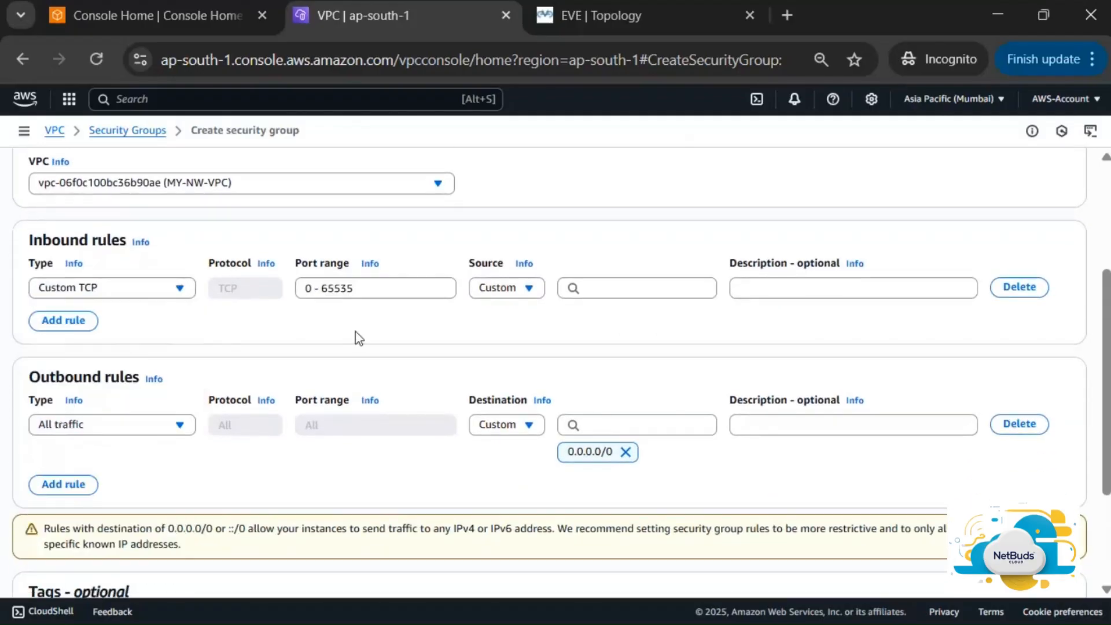
Set the first rule to port 443 from Anywhere-IPv4 (0.0.0.0/0)
{"action": "left_click", "coordinate": [391, 286]}
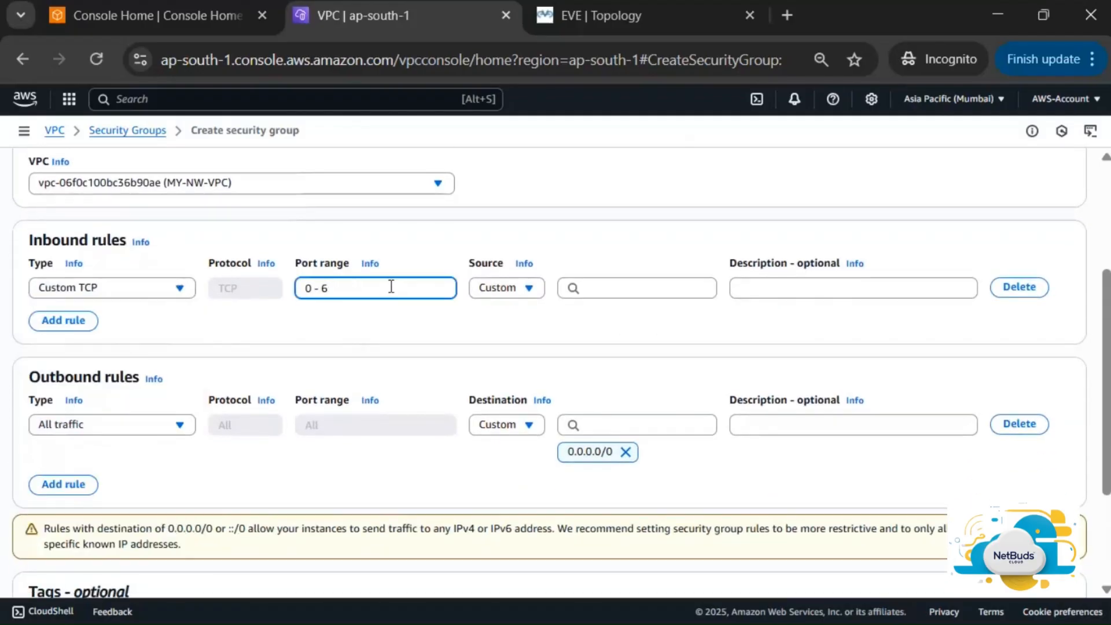
{"action": "key", "text": "BackSpace"}
{"action": "key", "text": "BackSpace"}
{"action": "key", "text": "BackSpace"}
{"action": "key", "text": "BackSpace"}
{"action": "left_click", "coordinate": [519, 291]}
{"action": "left_click", "coordinate": [526, 338]}
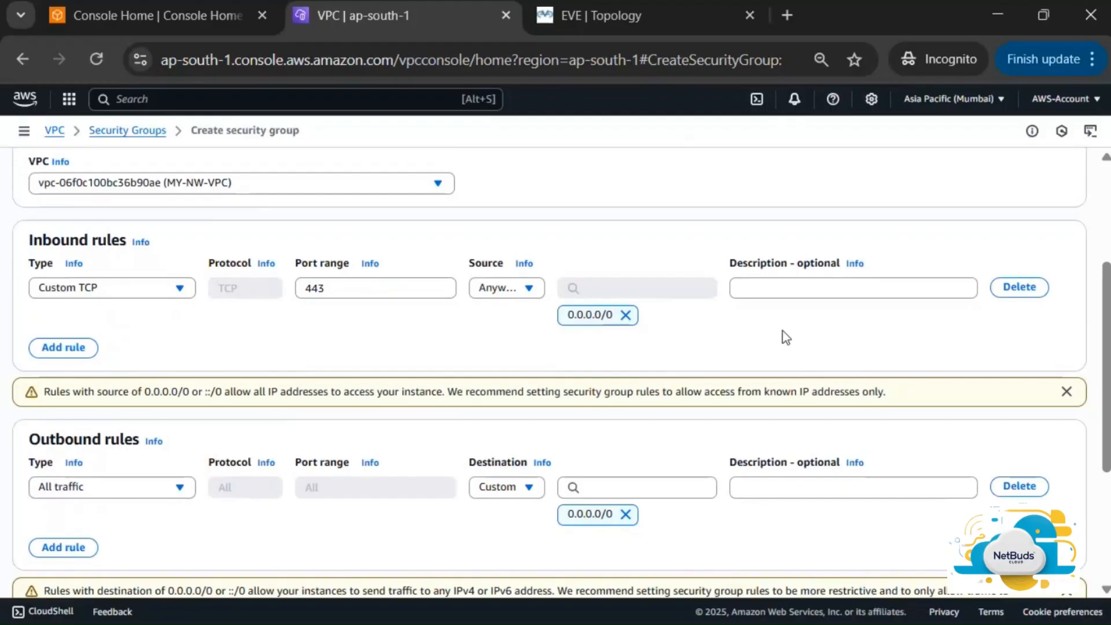
Add a second Custom TCP rule for port 22 from Anywhere-IPv4 and create the group
{"action": "left_click", "coordinate": [72, 347]}
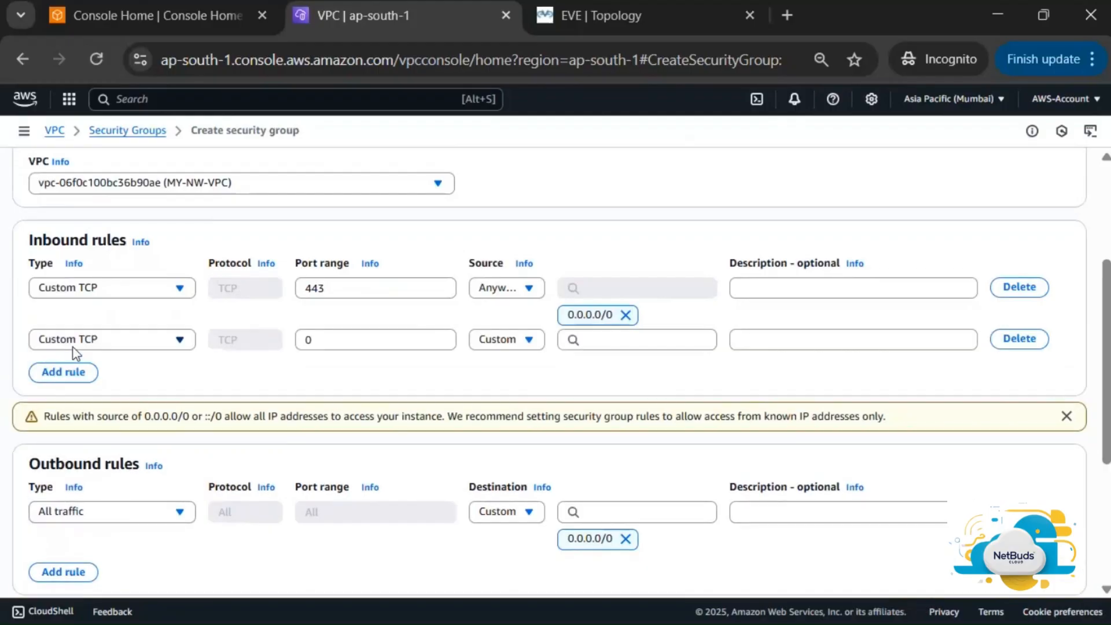
{"action": "left_click", "coordinate": [369, 340]}
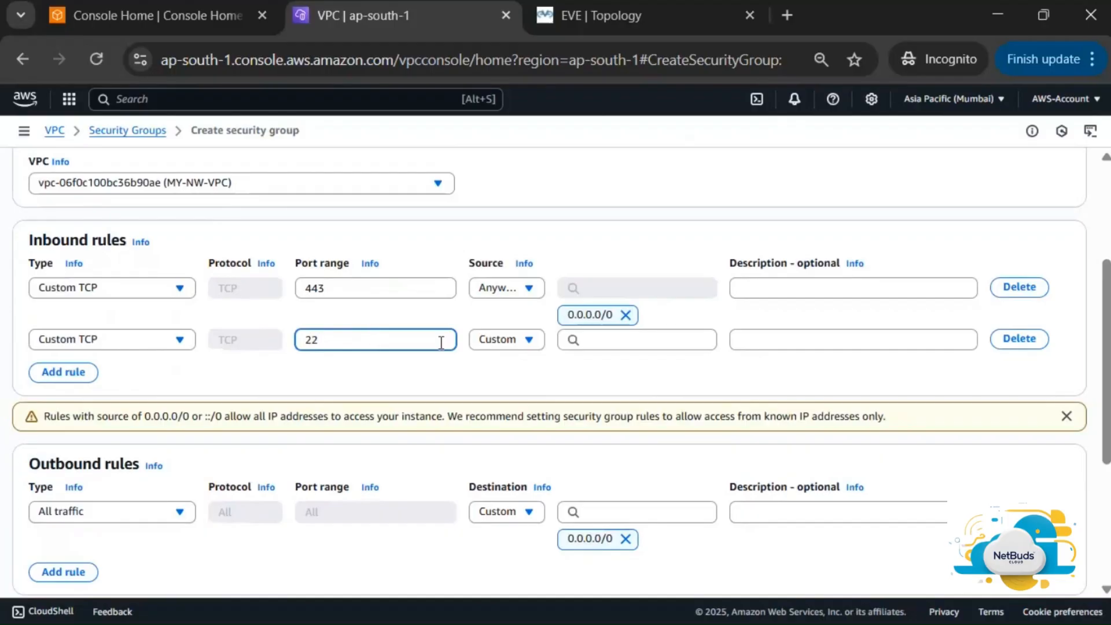
{"action": "left_click", "coordinate": [496, 343]}
{"action": "left_click", "coordinate": [513, 384]}
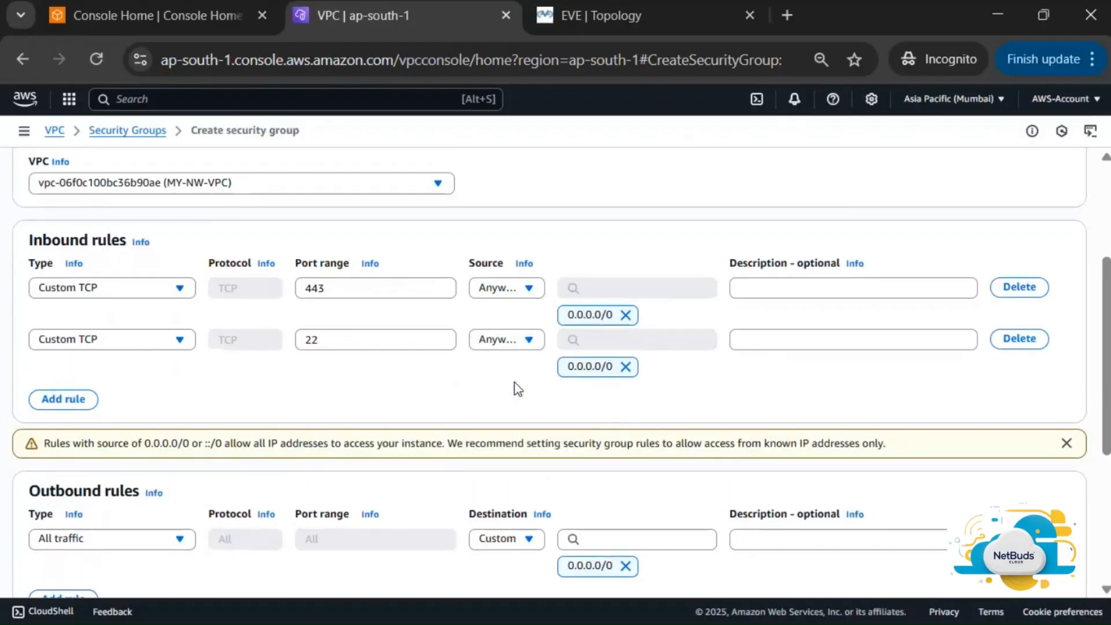
{"action": "scroll", "coordinate": [344, 398], "scroll_direction": "down", "scroll_amount": 3}
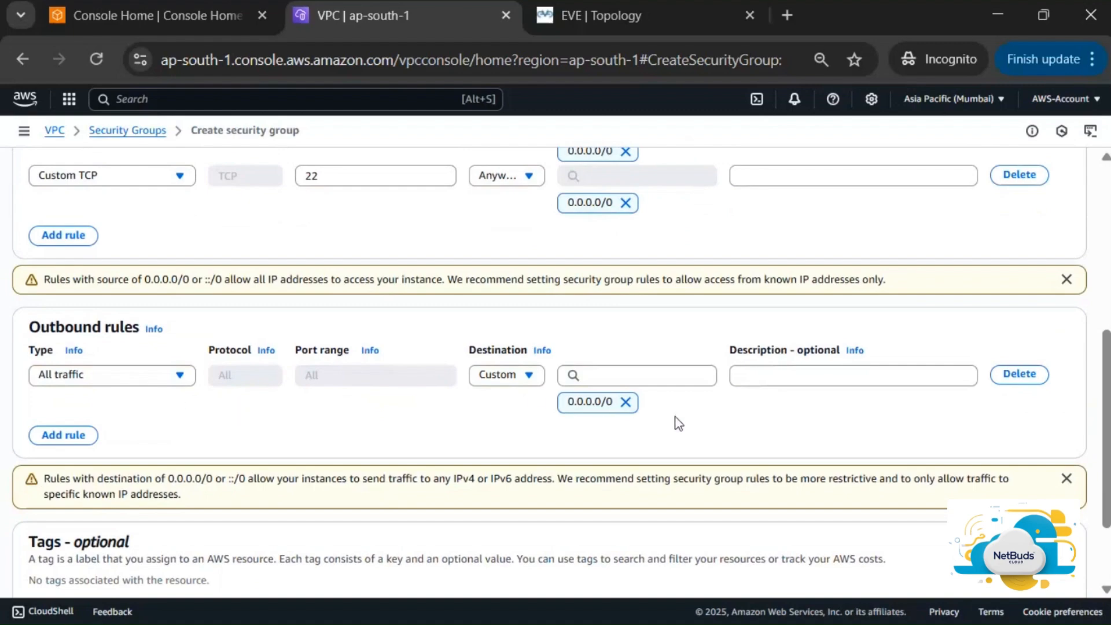
{"action": "scroll", "coordinate": [787, 425], "scroll_direction": "down", "scroll_amount": 2}
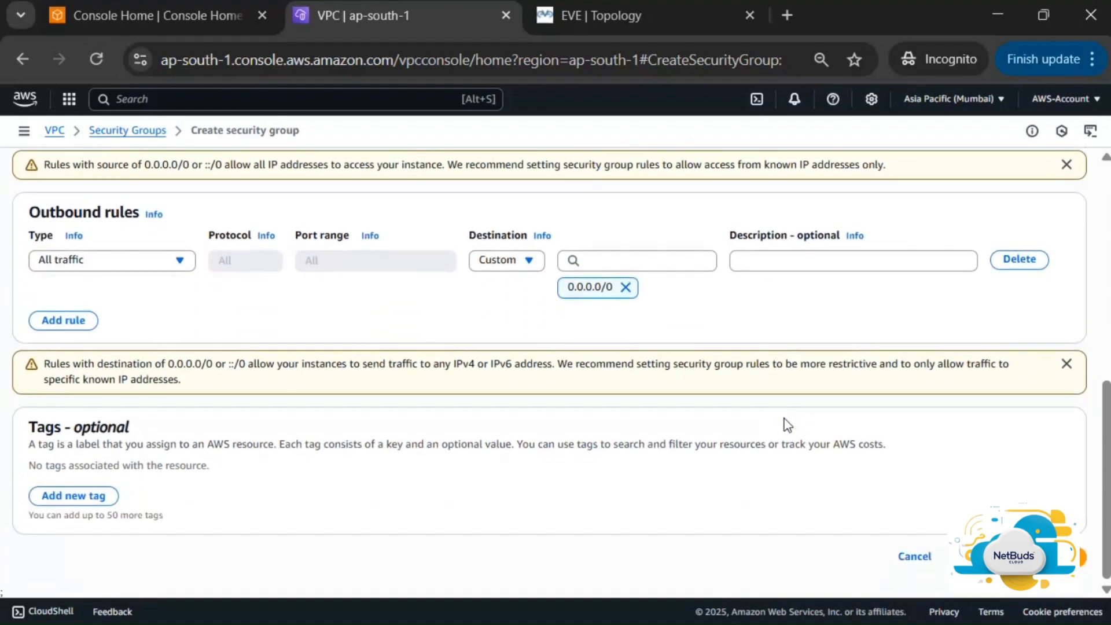
{"action": "left_click", "coordinate": [1015, 556]}
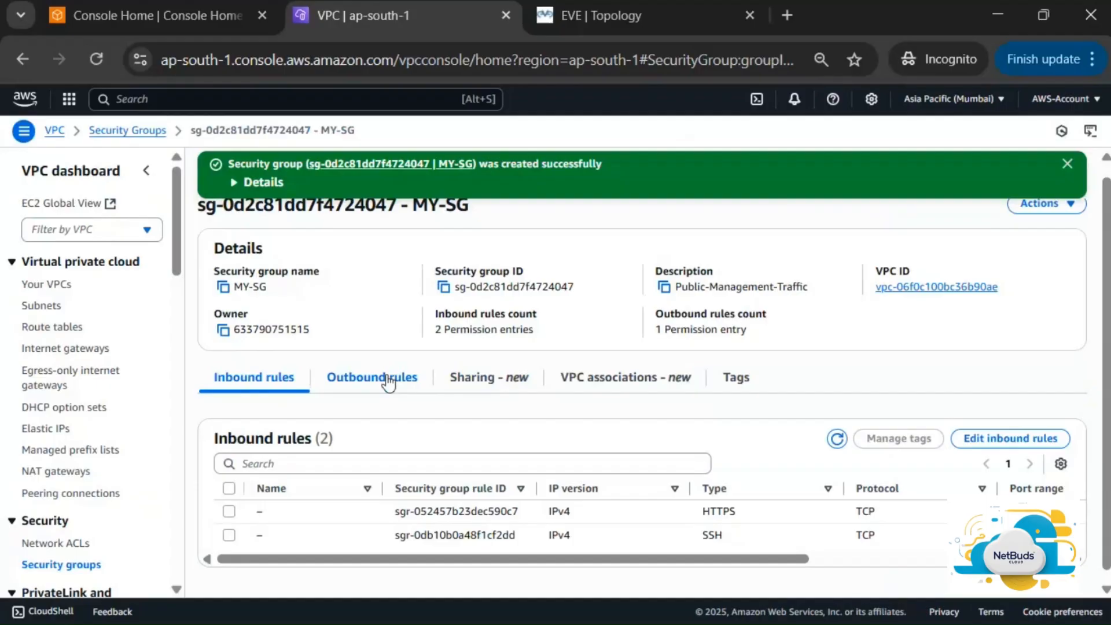
Switch to the draw.io FortiGate-firewall-11 sketch
{"action": "key", "text": "alt+Tab"}
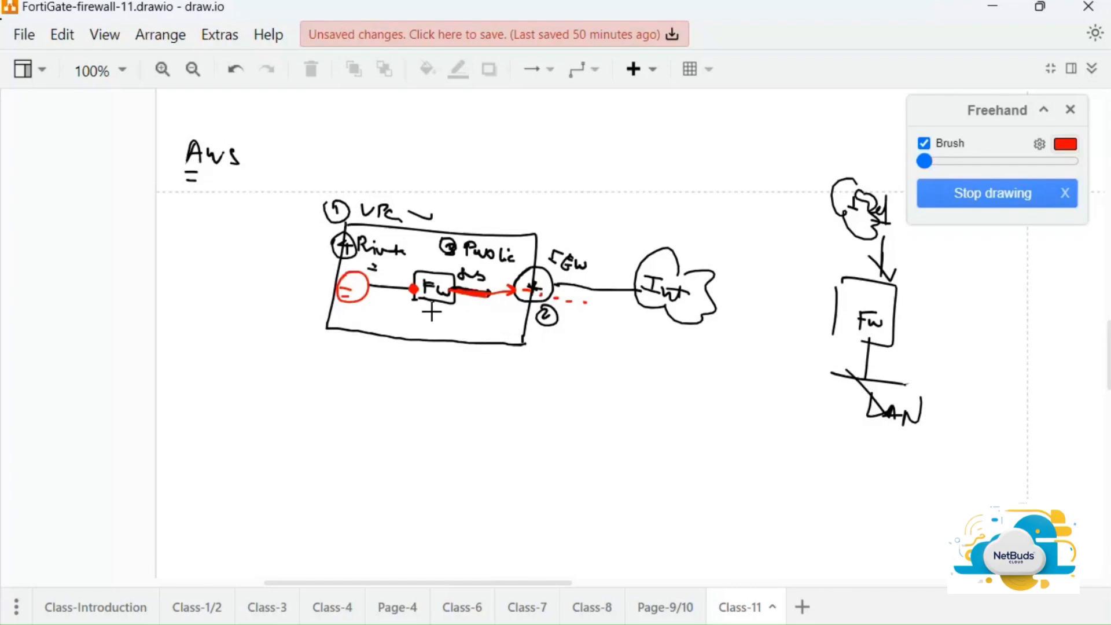
Undo the earlier marks and handwrite an underlined 0.0.0.0/0 below the VPC box in red
{"action": "key", "text": "ctrl+z"}
{"action": "key", "text": "ctrl+z"}
{"action": "key", "text": "ctrl+z"}
{"action": "key", "text": "ctrl+z"}
{"action": "key", "text": "ctrl+z"}
{"action": "key", "text": "ctrl+z"}
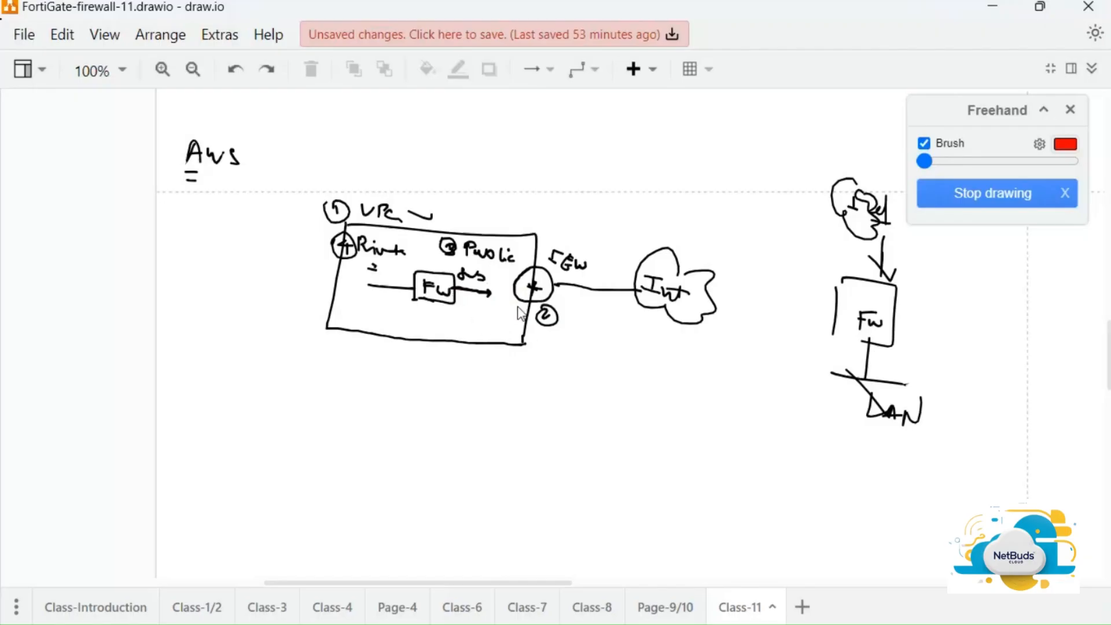
{"action": "mouse_move", "coordinate": [463, 389]}
{"action": "left_mouse_down"}
{"action": "mouse_move", "coordinate": [486, 407]}
{"action": "mouse_move", "coordinate": [529, 396]}
{"action": "mouse_move", "coordinate": [559, 407]}
{"action": "left_mouse_up"}
{"action": "left_click", "coordinate": [478, 399]}
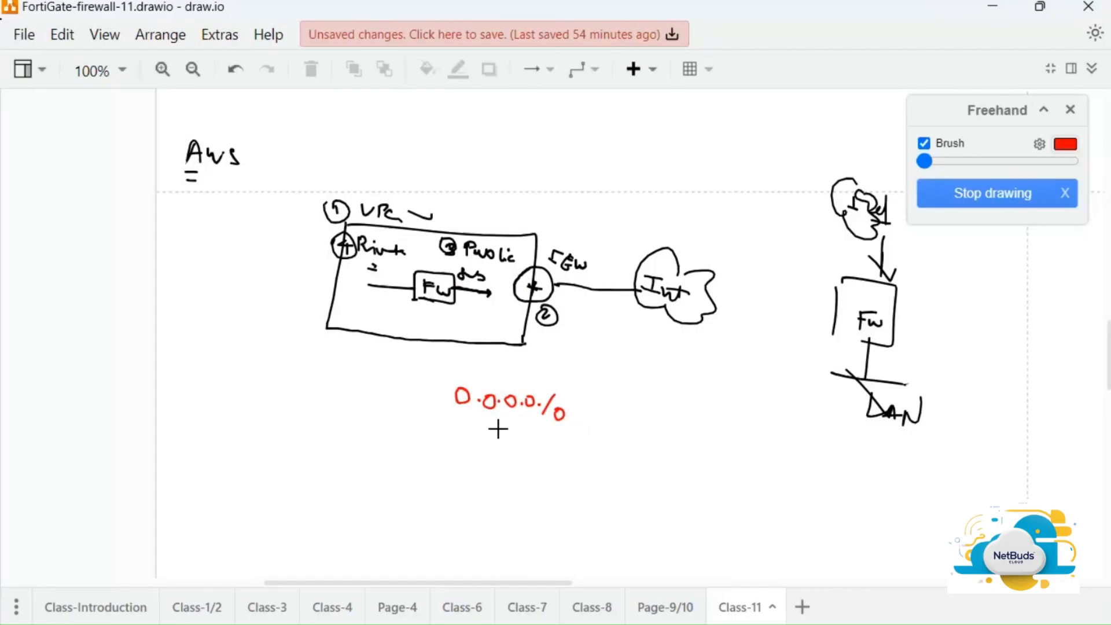
{"action": "left_click", "coordinate": [449, 420]}
{"action": "left_click_drag", "start_coordinate": [455, 417], "coordinate": [595, 427]}
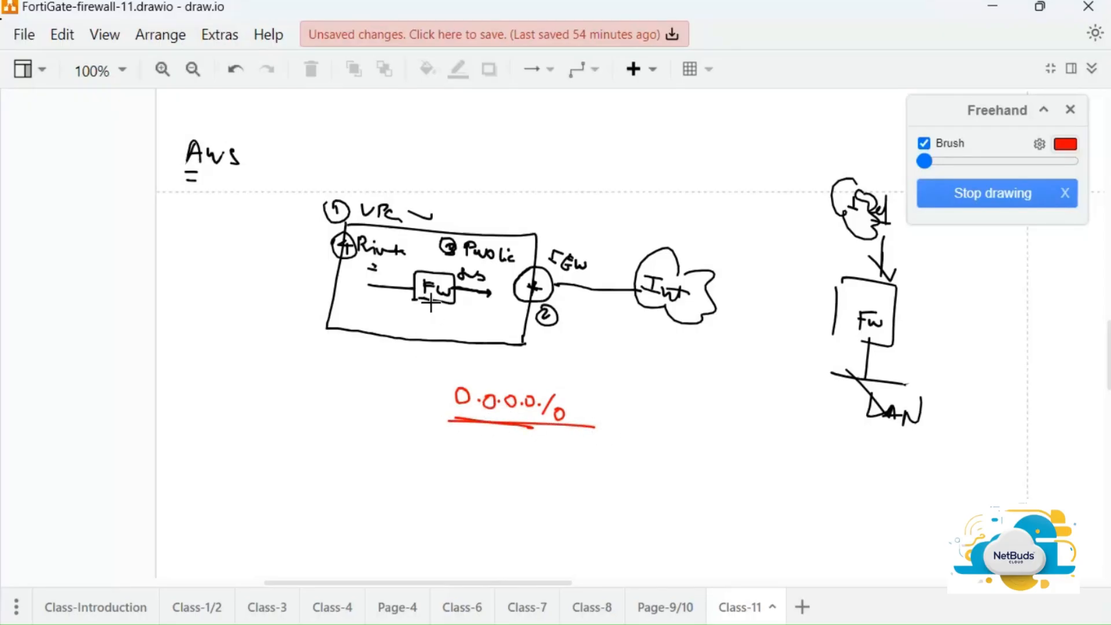
Trace a red path along the Fw box to the IGW and circle the spot left of Fw
{"action": "left_click_drag", "start_coordinate": [411, 298], "coordinate": [431, 299]}
{"action": "left_click", "coordinate": [458, 290]}
{"action": "left_click_drag", "start_coordinate": [466, 298], "coordinate": [589, 301]}
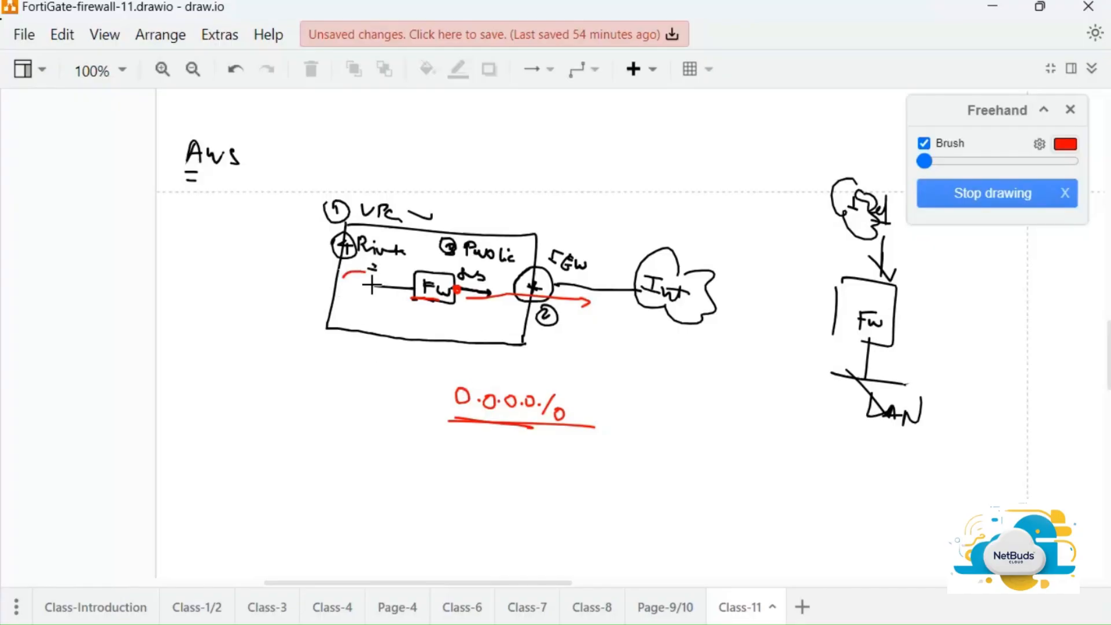
{"action": "mouse_move", "coordinate": [370, 281]}
{"action": "left_mouse_down"}
{"action": "mouse_move", "coordinate": [339, 298]}
{"action": "mouse_move", "coordinate": [369, 275]}
{"action": "mouse_move", "coordinate": [355, 297]}
{"action": "left_mouse_up"}
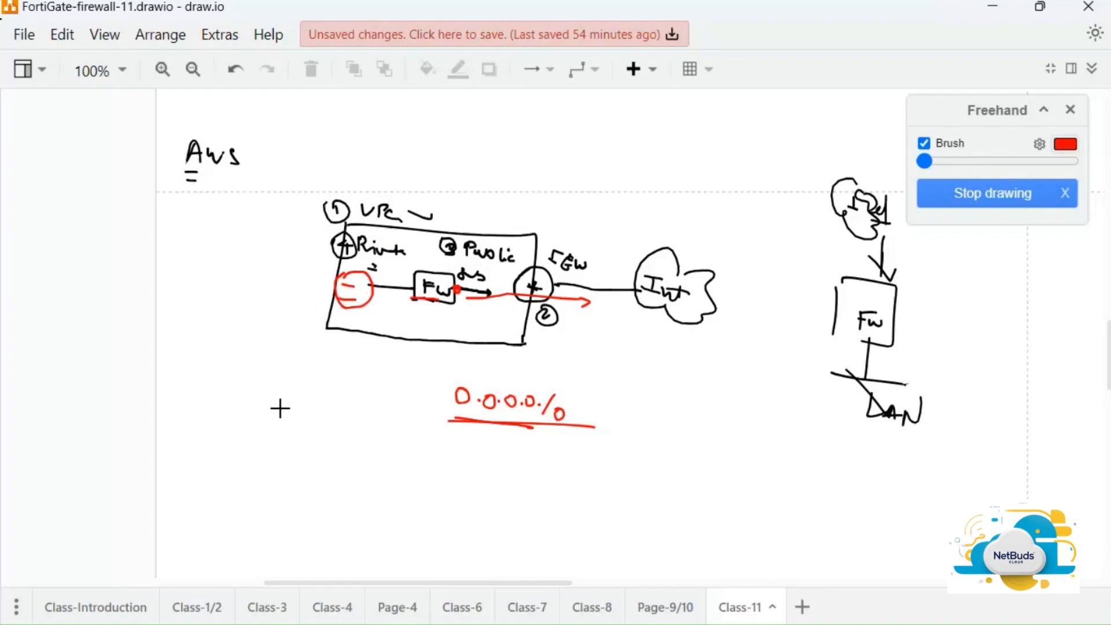
Draw a red arrow under Private, a dot at the FW box and '=' dashes, then return to AWS
{"action": "mouse_move", "coordinate": [278, 379]}
{"action": "left_mouse_down"}
{"action": "mouse_move", "coordinate": [340, 384]}
{"action": "mouse_move", "coordinate": [361, 404]}
{"action": "mouse_move", "coordinate": [350, 355]}
{"action": "mouse_move", "coordinate": [363, 320]}
{"action": "left_mouse_up"}
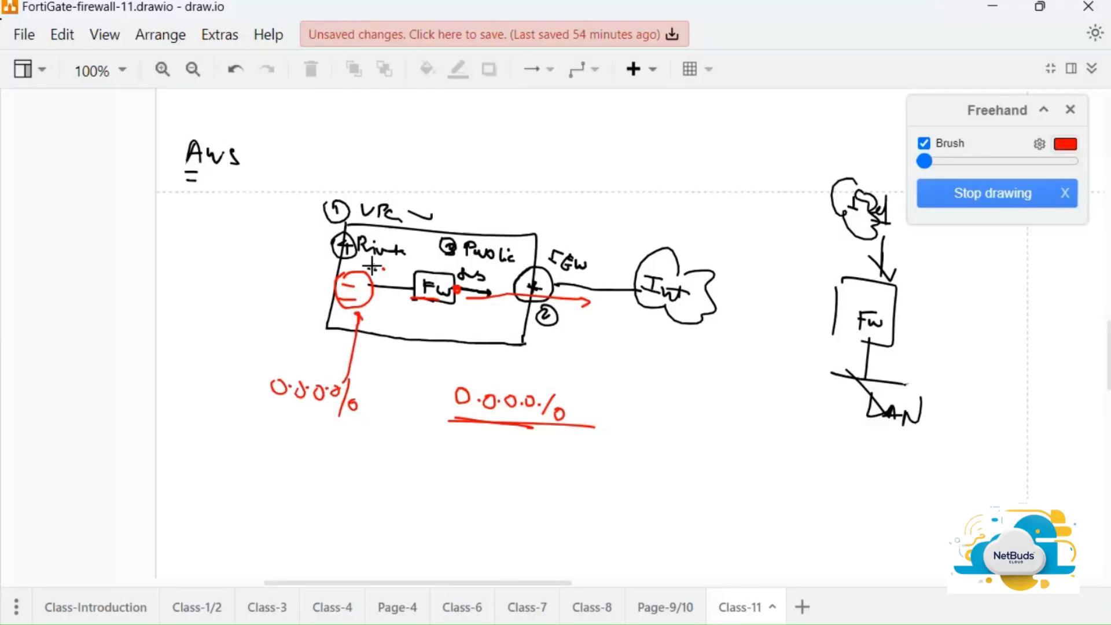
{"action": "left_click_drag", "start_coordinate": [369, 269], "coordinate": [412, 287]}
{"action": "left_click", "coordinate": [458, 289]}
{"action": "left_click_drag", "start_coordinate": [380, 299], "coordinate": [389, 297]}
{"action": "left_click_drag", "start_coordinate": [381, 305], "coordinate": [391, 303]}
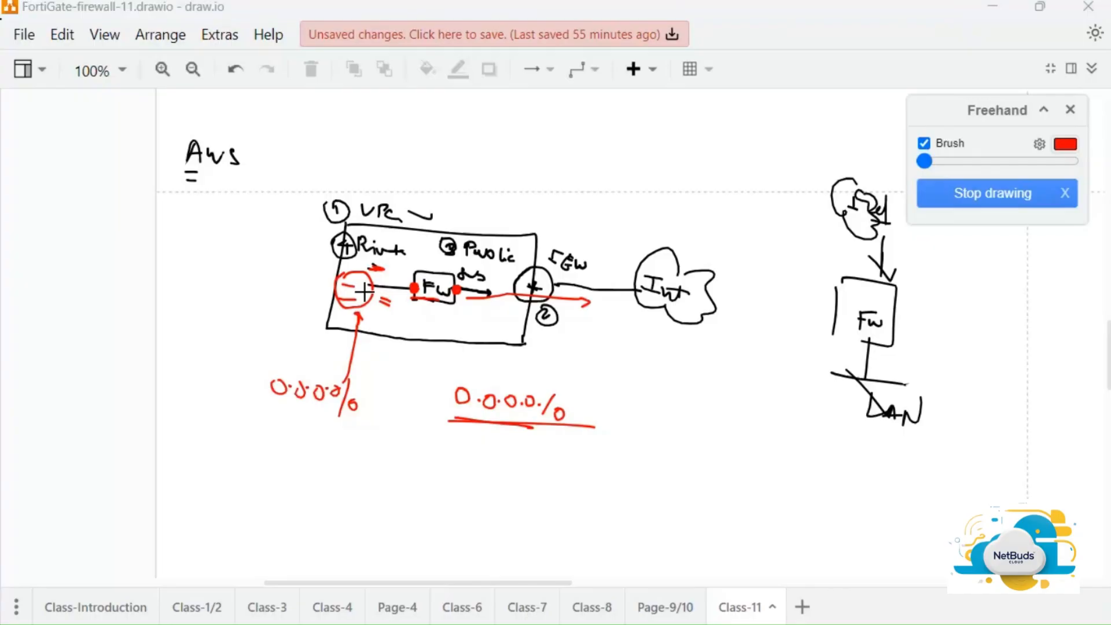
{"action": "key", "text": "alt+Tab"}
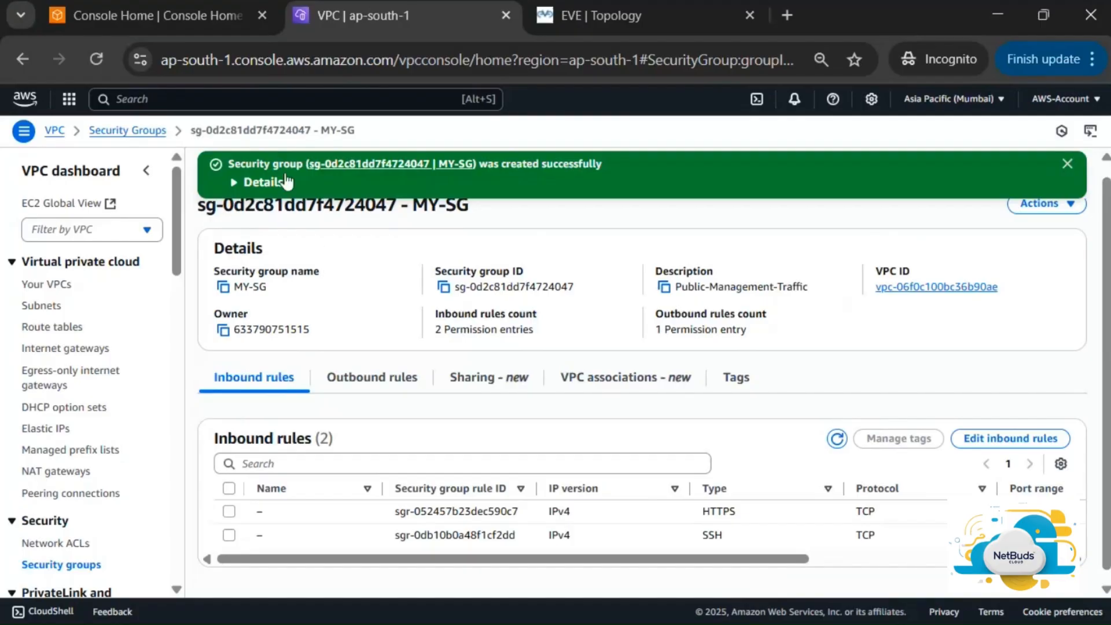
Search the console for ec2 and open the EC2 home page in a new tab
{"action": "left_click", "coordinate": [291, 98]}
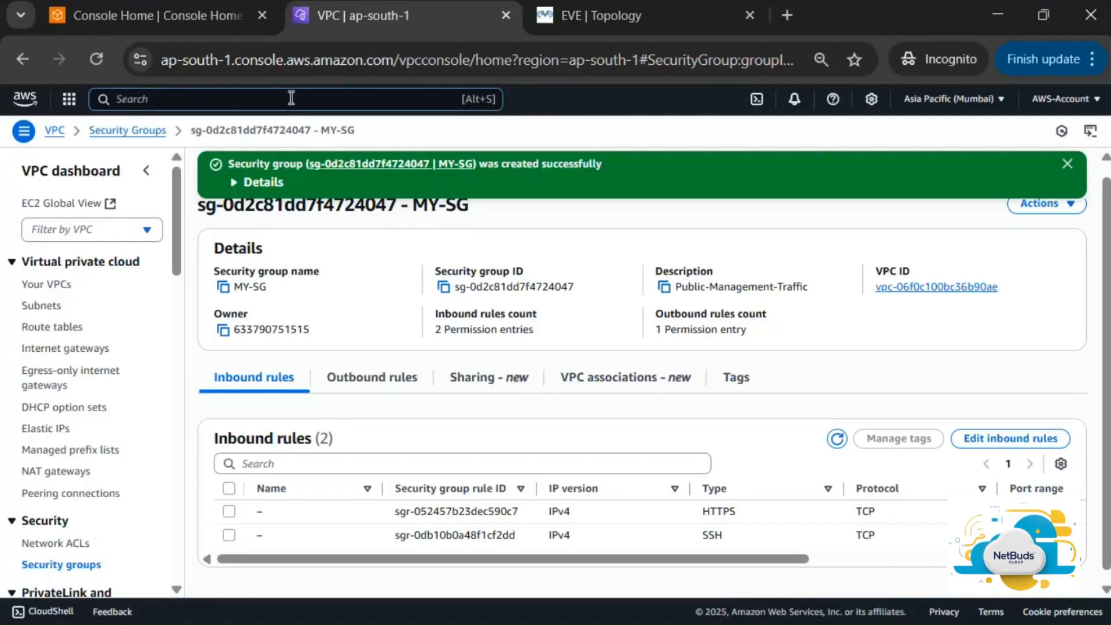
{"action": "type", "text": "ec2"}
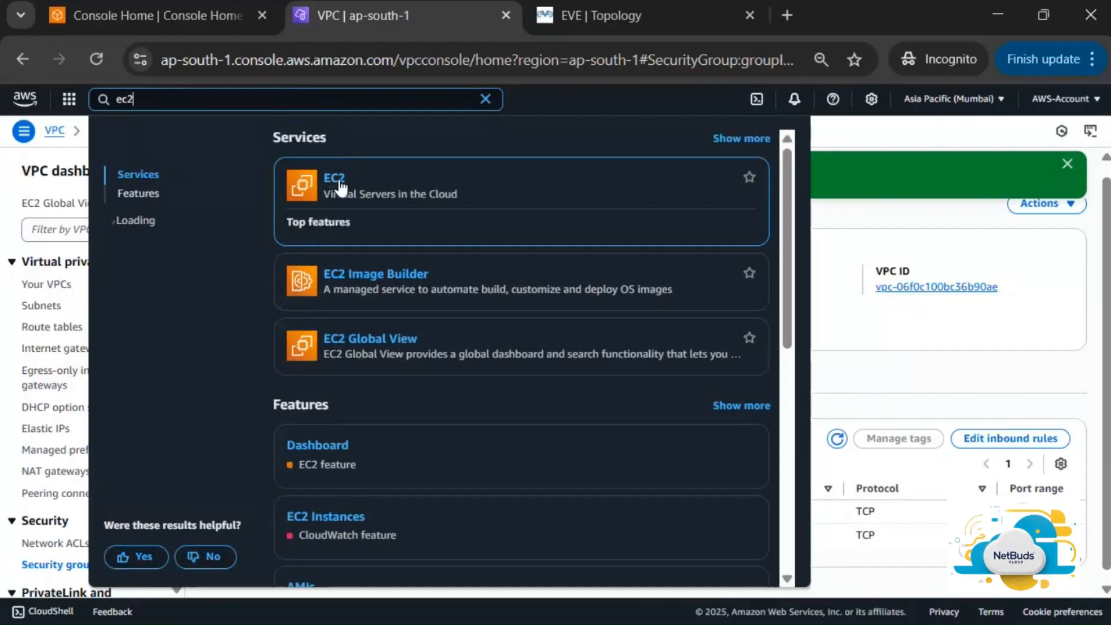
{"action": "right_click", "coordinate": [335, 182]}
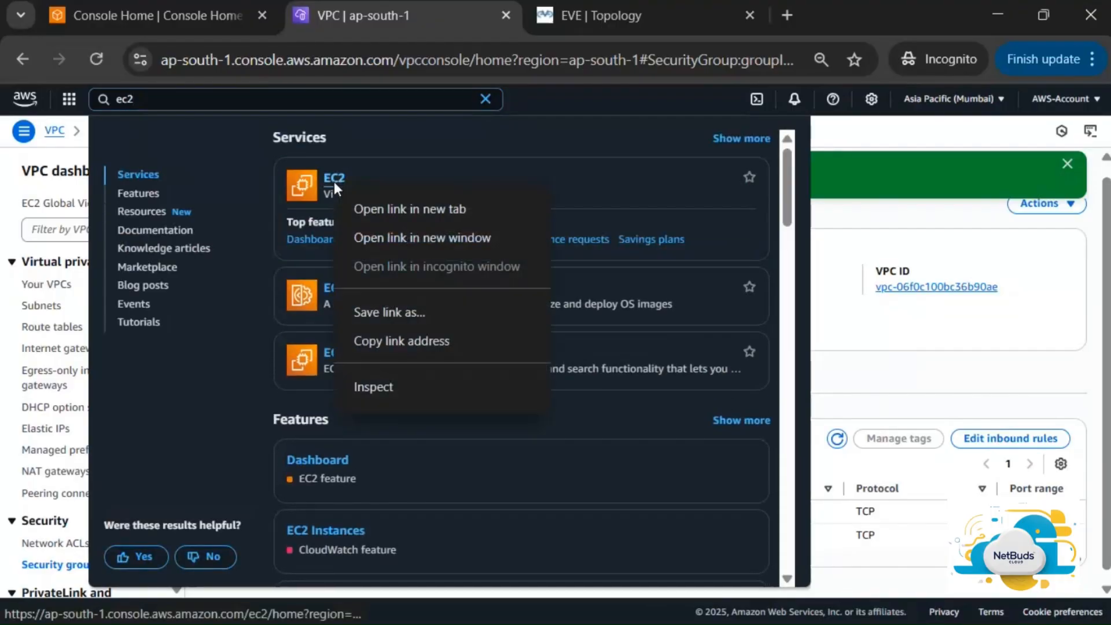
{"action": "left_click", "coordinate": [433, 206]}
{"action": "left_click", "coordinate": [578, 16]}
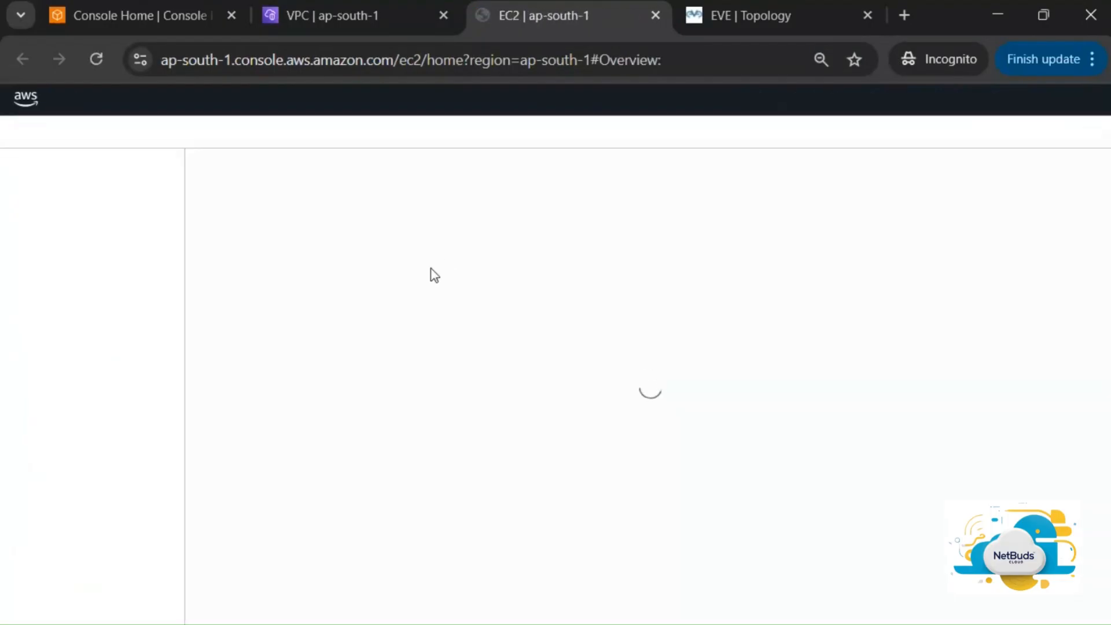
{"action": "scroll", "coordinate": [431, 269], "scroll_direction": "down", "scroll_amount": 2}
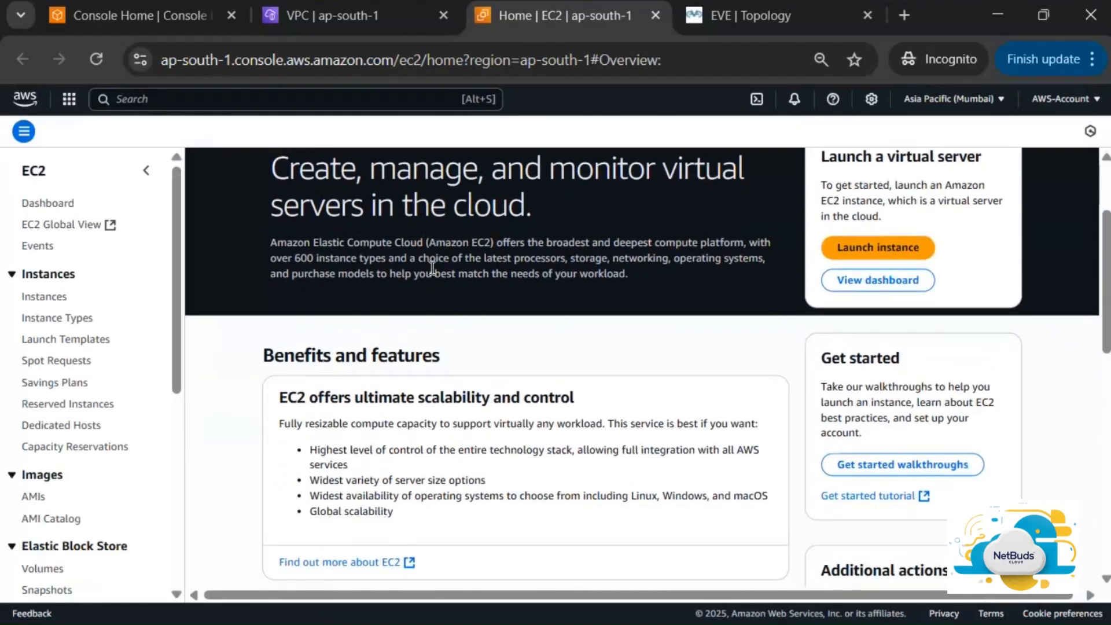
Launch a new EC2 instance and name it MY-FGT-1
{"action": "left_click", "coordinate": [883, 246]}
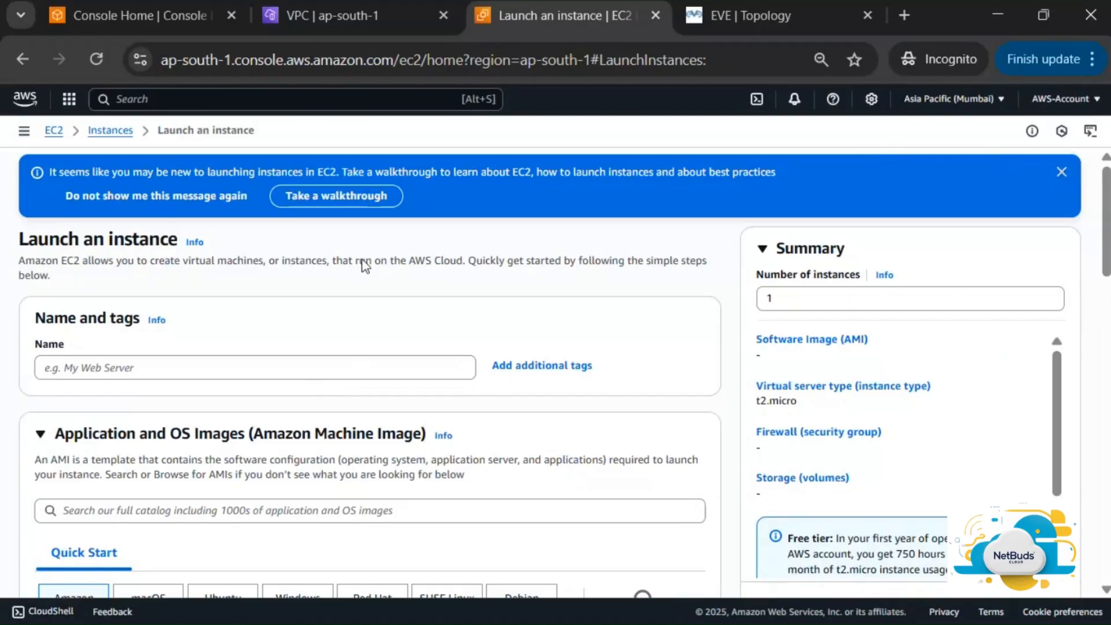
{"action": "left_click", "coordinate": [229, 360]}
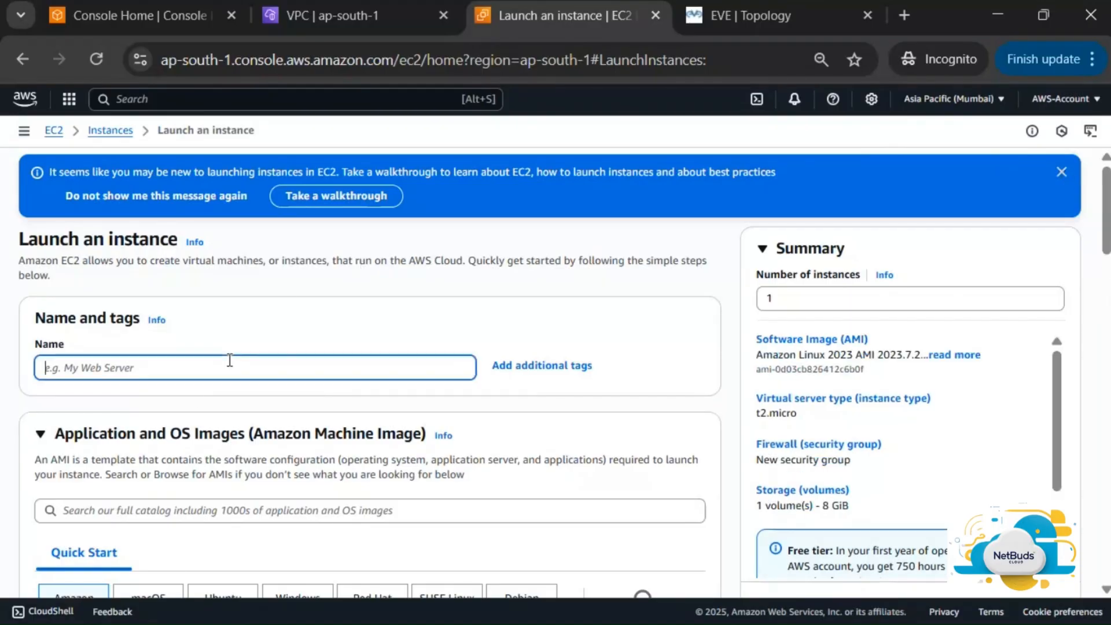
{"action": "type", "text": "MY"}
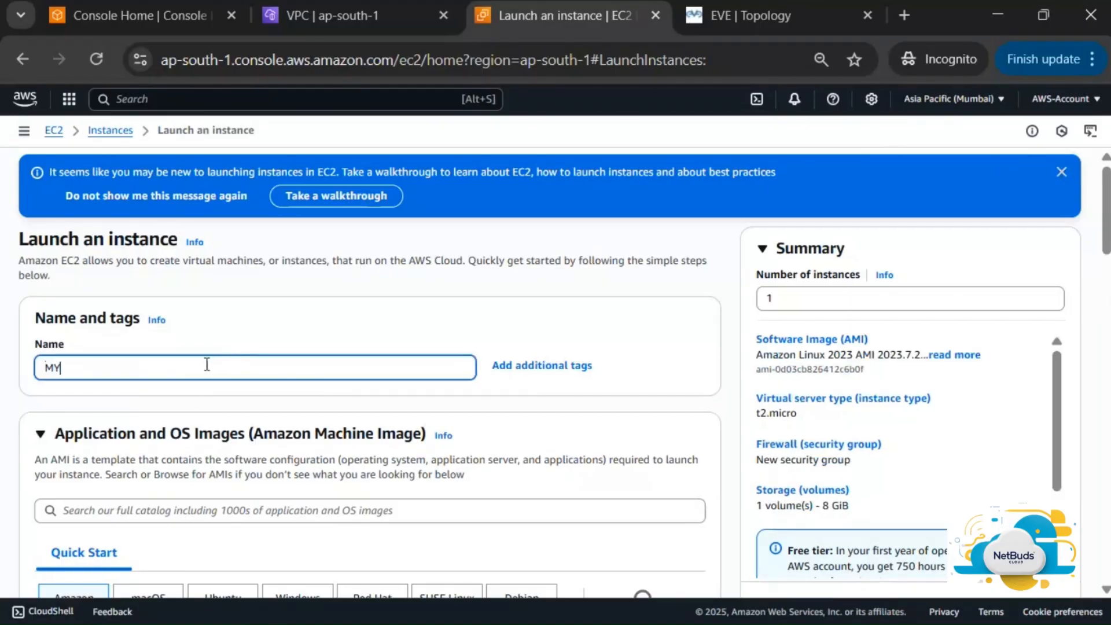
{"action": "type", "text": "-FT"}
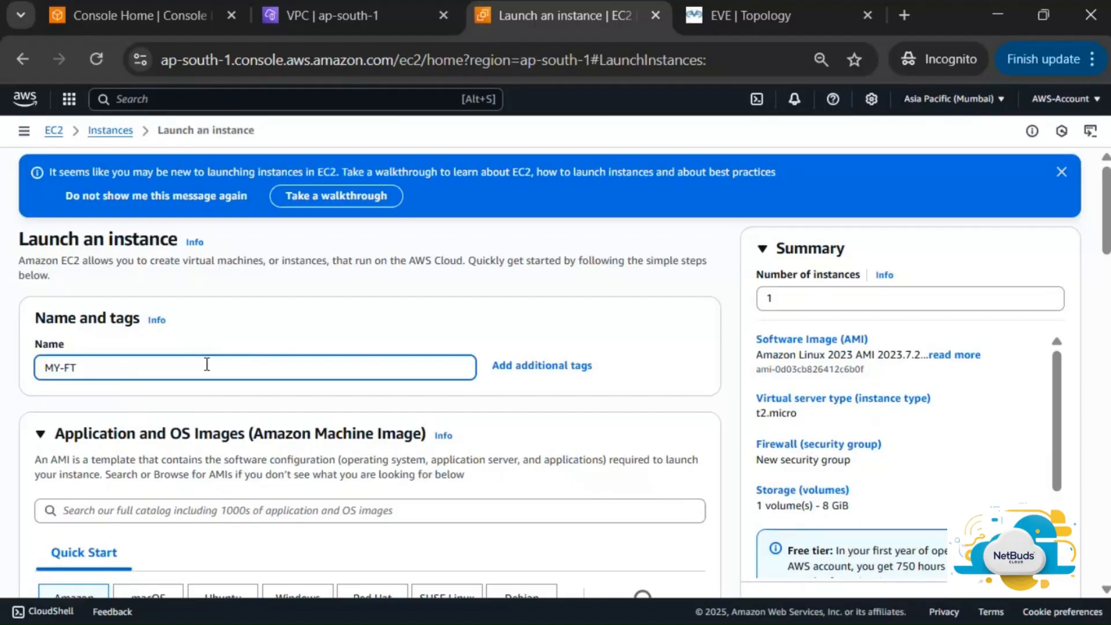
{"action": "key", "text": "Home"}
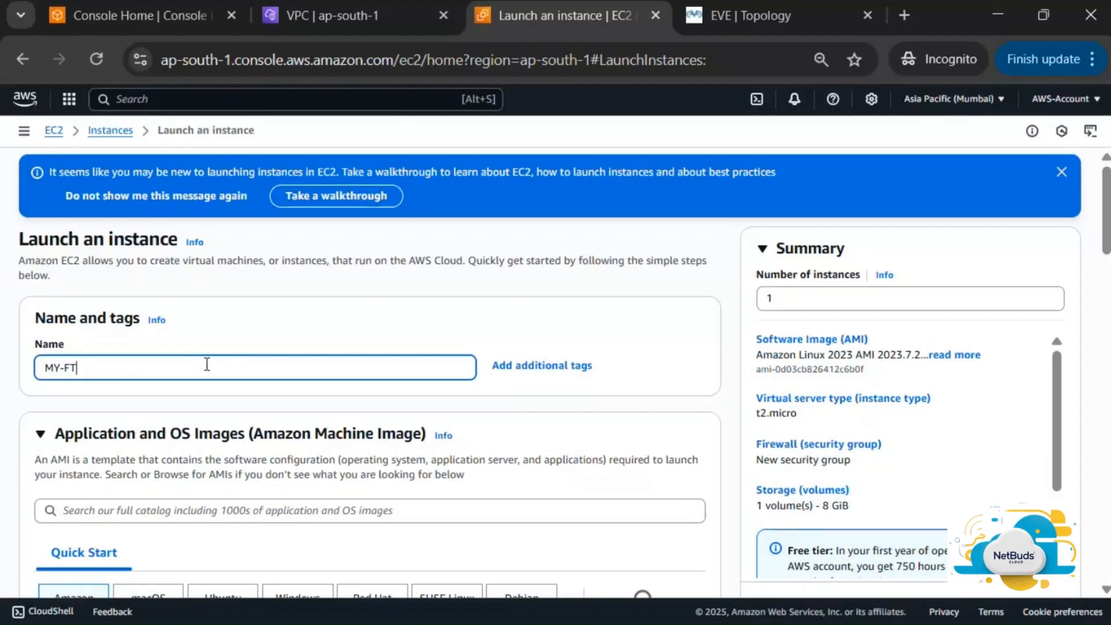
{"action": "type", "text": "GT-1"}
{"action": "scroll", "coordinate": [457, 357], "scroll_direction": "down", "scroll_amount": 1}
{"action": "scroll", "coordinate": [457, 357], "scroll_direction": "down", "scroll_amount": 3}
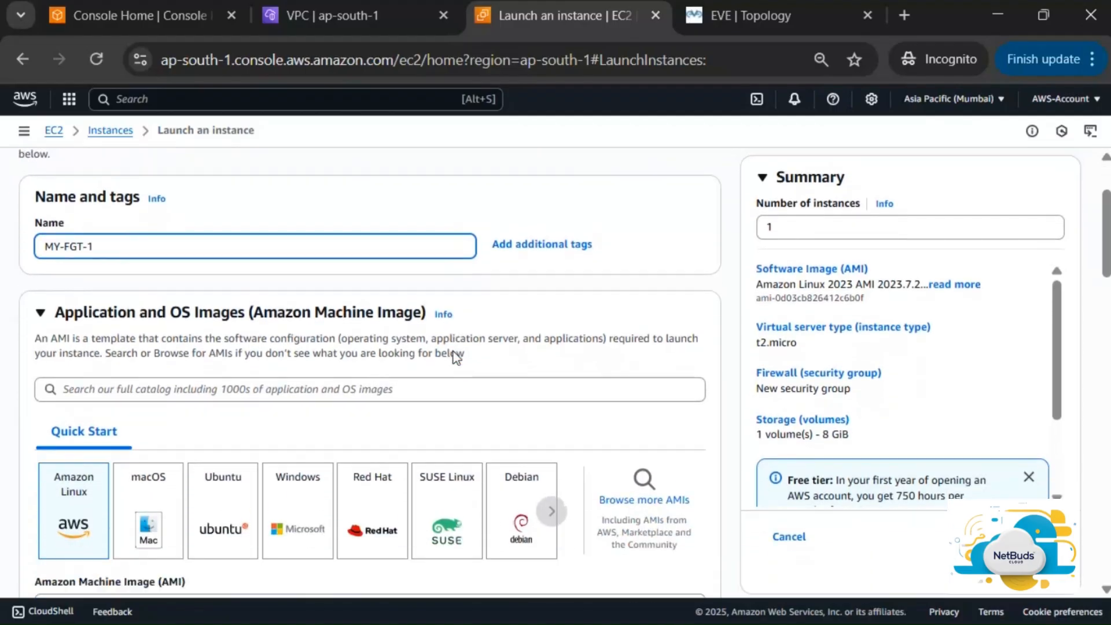
{"action": "scroll", "coordinate": [453, 352], "scroll_direction": "down", "scroll_amount": 1}
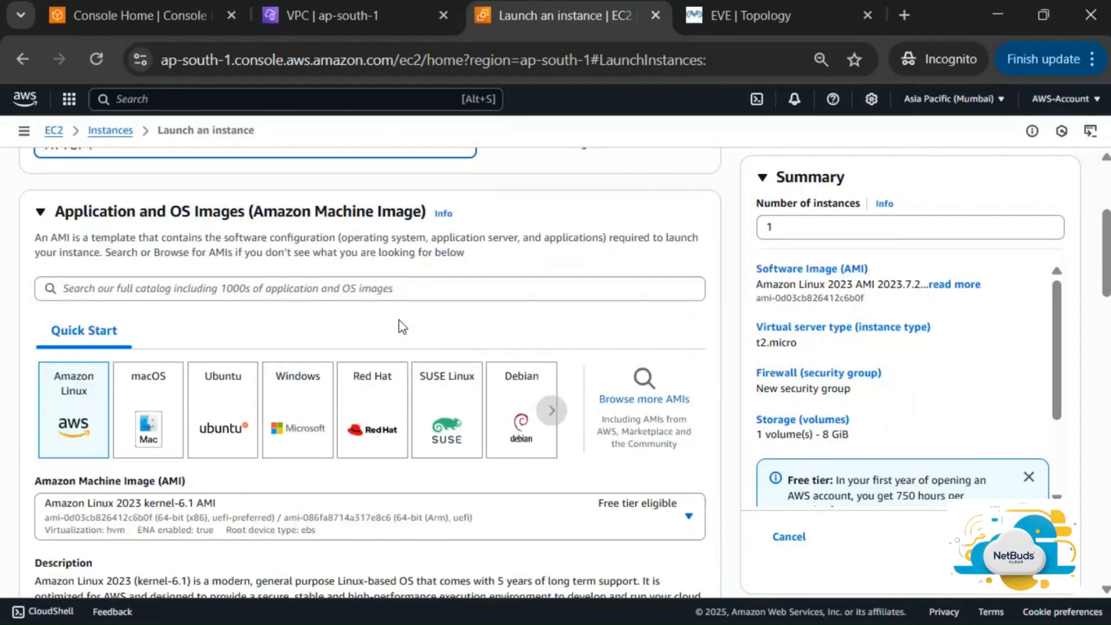
Search the AMI catalog for fortigate
{"action": "left_click", "coordinate": [419, 288]}
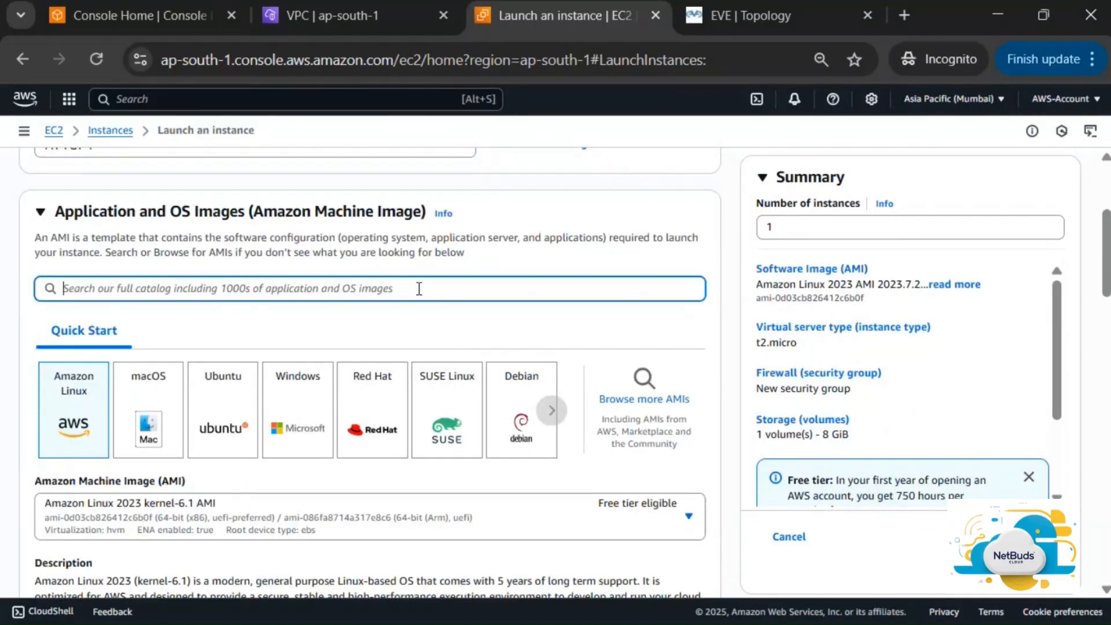
{"action": "type", "text": "fro"}
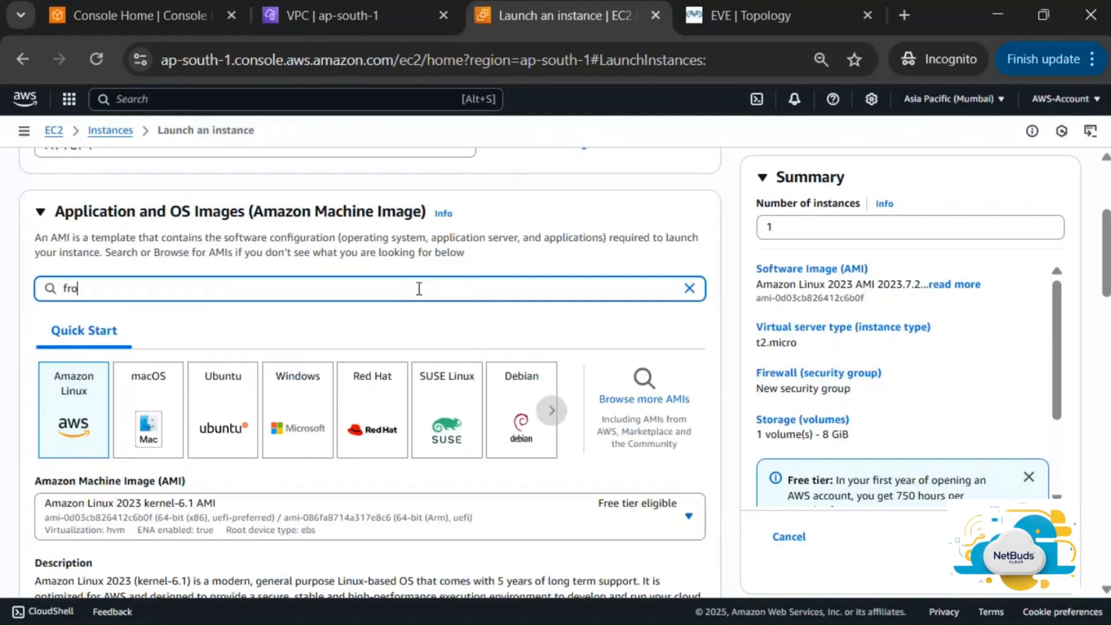
{"action": "type", "text": "rtigate"}
{"action": "key", "text": "Return"}
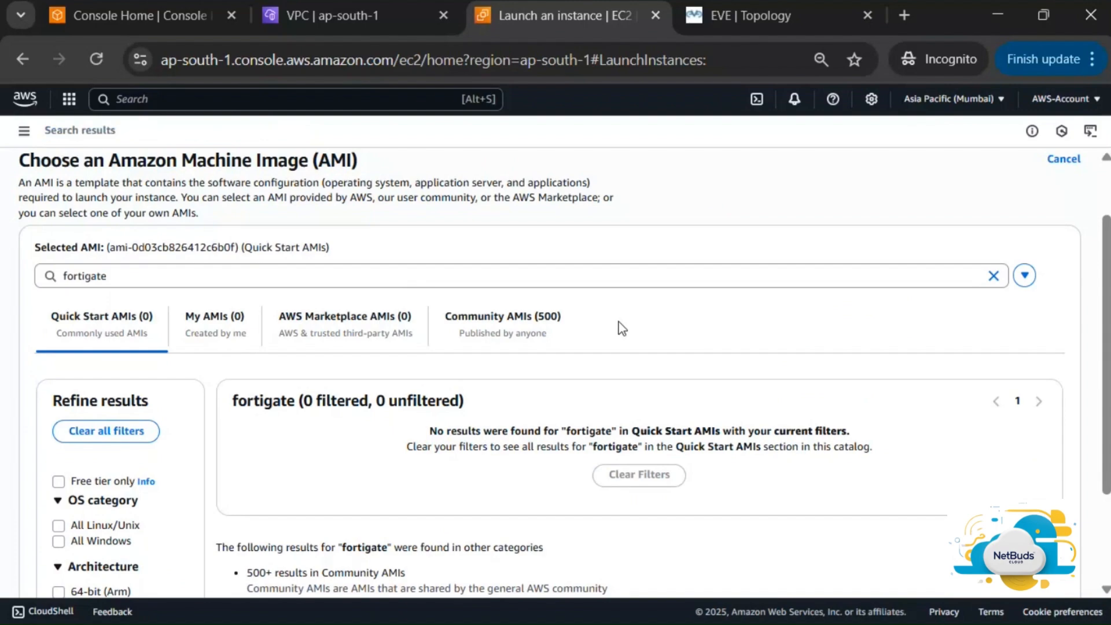
{"action": "scroll", "coordinate": [621, 328], "scroll_direction": "down", "scroll_amount": 2}
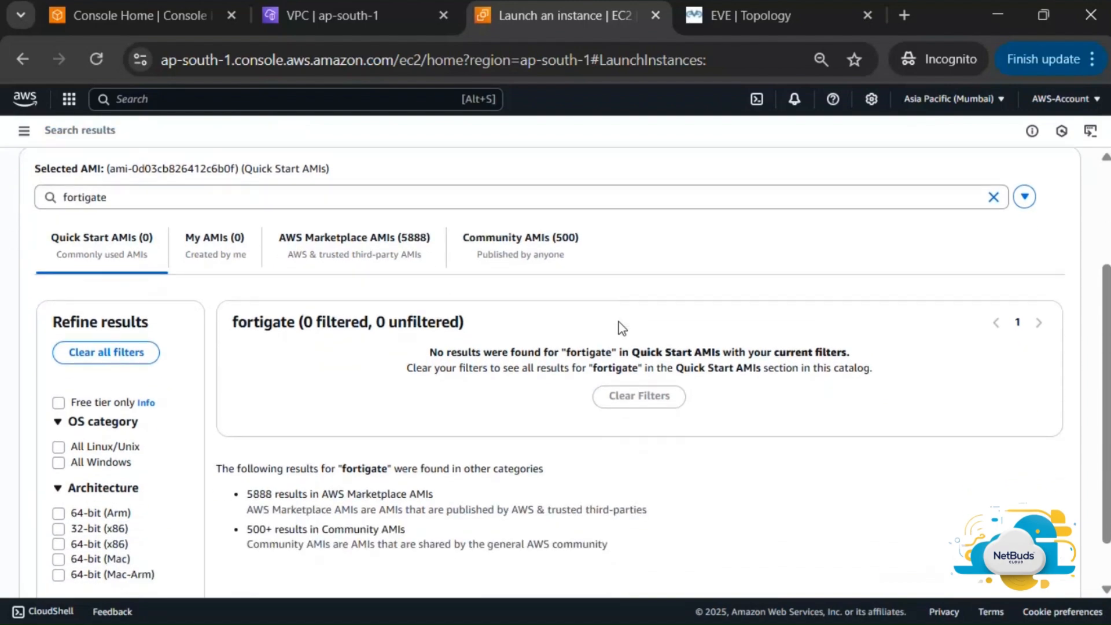
{"action": "scroll", "coordinate": [621, 328], "scroll_direction": "down", "scroll_amount": 1}
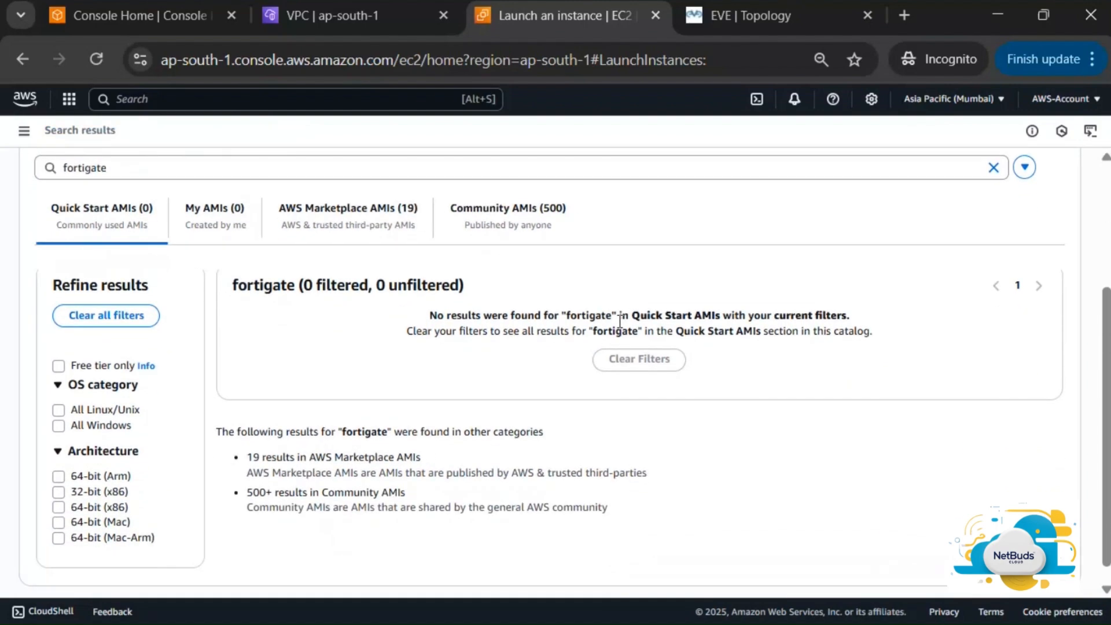
Browse the 19 AWS Marketplace FortiGate AMIs, led by Fortinet FortiGate Next-Generation Firewall
{"action": "left_click", "coordinate": [359, 218]}
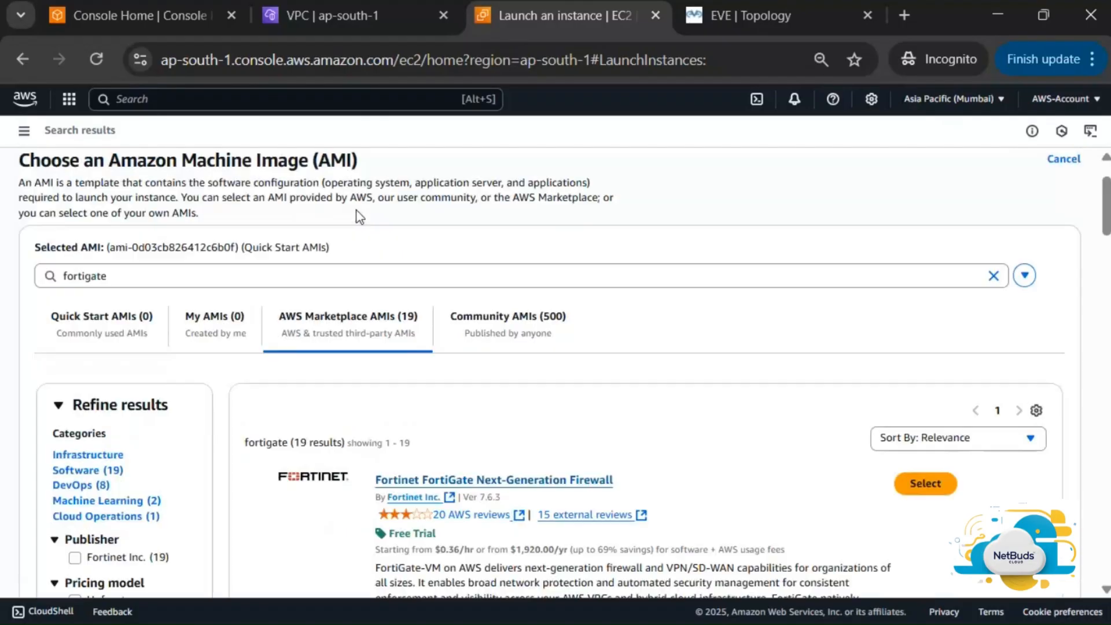
{"action": "scroll", "coordinate": [720, 312], "scroll_direction": "down", "scroll_amount": 2}
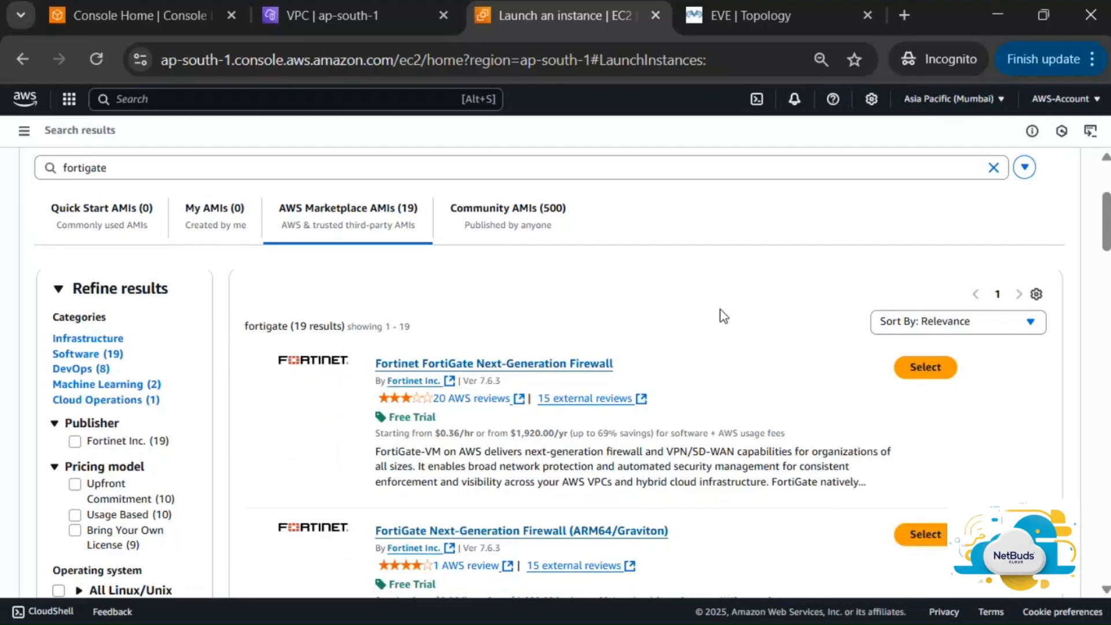
{"action": "scroll", "coordinate": [720, 309], "scroll_direction": "down", "scroll_amount": 2}
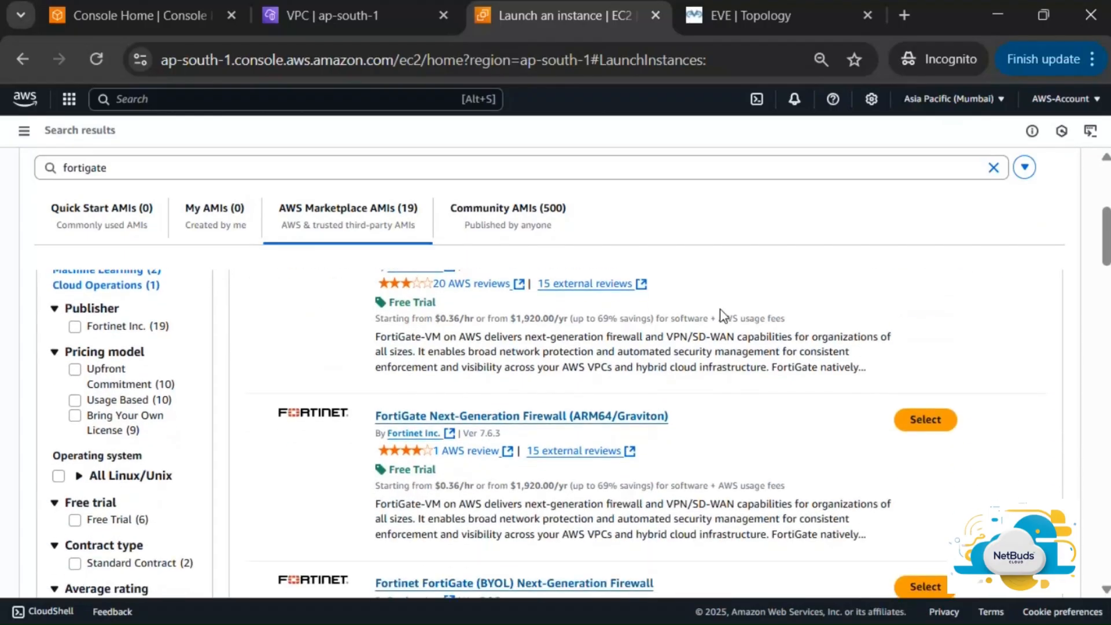
{"action": "scroll", "coordinate": [720, 311], "scroll_direction": "up", "scroll_amount": 1}
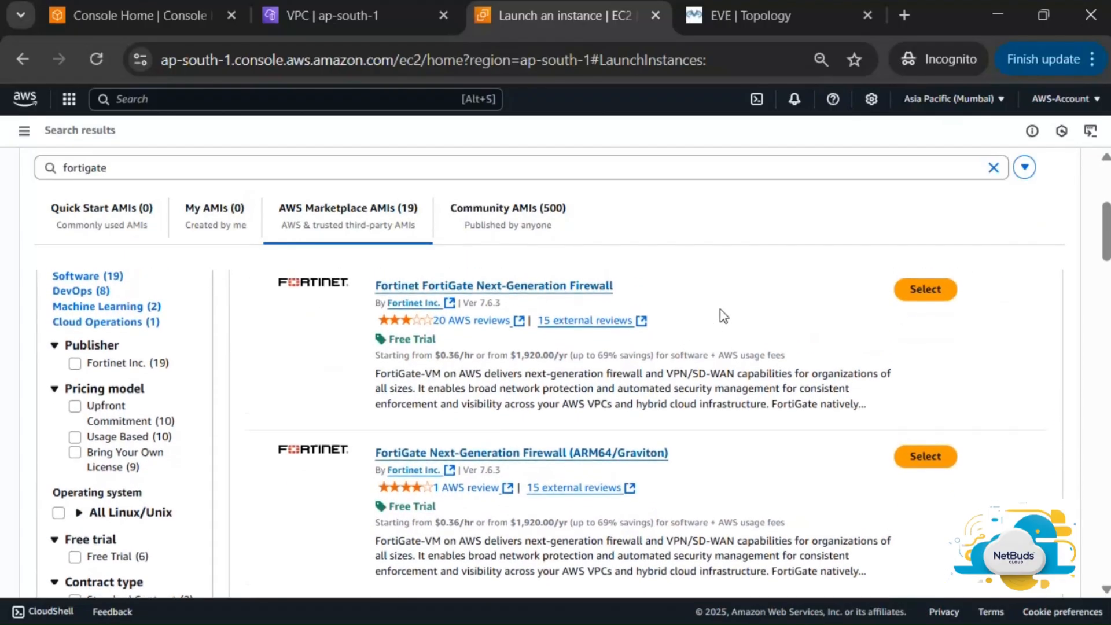
{"action": "scroll", "coordinate": [720, 309], "scroll_direction": "up", "scroll_amount": 1}
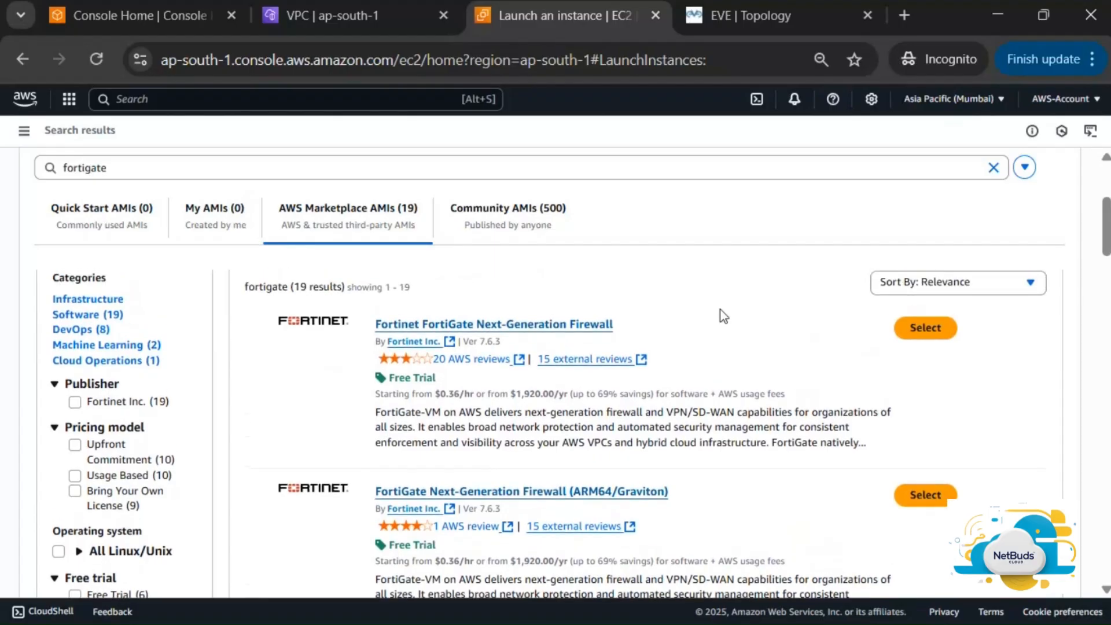
{"action": "scroll", "coordinate": [720, 316], "scroll_direction": "up", "scroll_amount": 1}
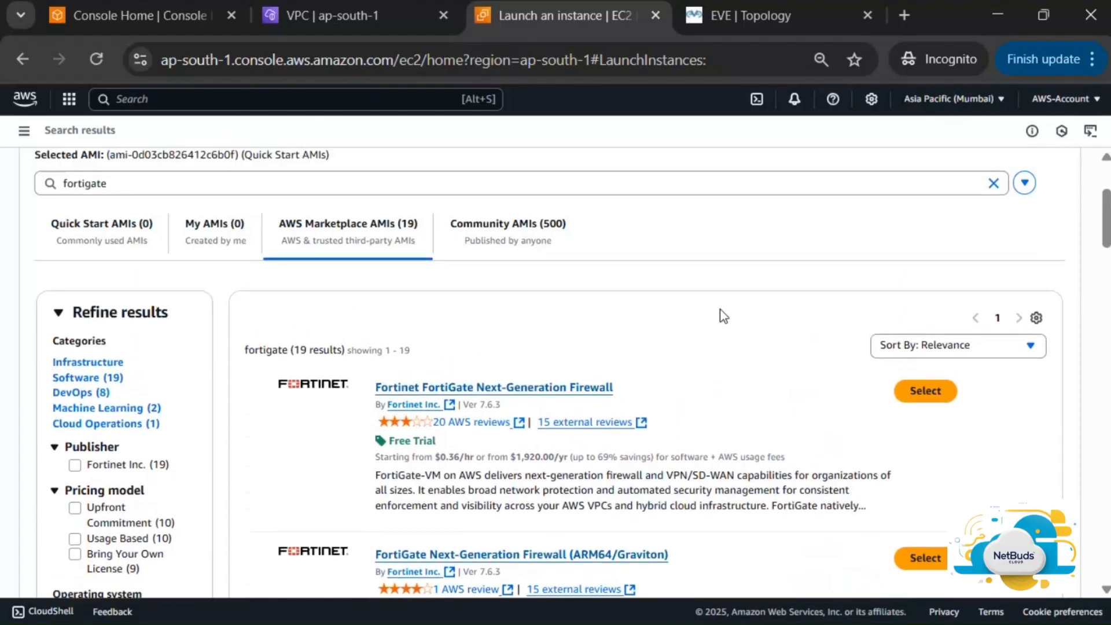
{"action": "scroll", "coordinate": [720, 309], "scroll_direction": "down", "scroll_amount": 1}
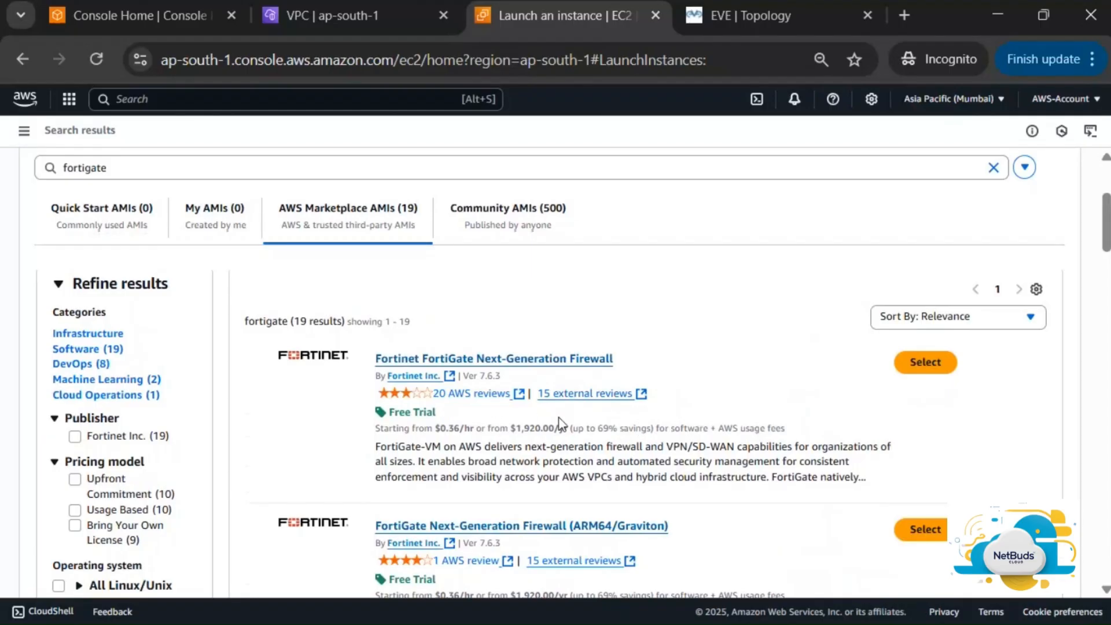
Select the first Fortinet FortiGate Next-Generation Firewall AMI to view its version 7.6.3 overview
{"action": "scroll", "coordinate": [560, 423], "scroll_direction": "down", "scroll_amount": 1}
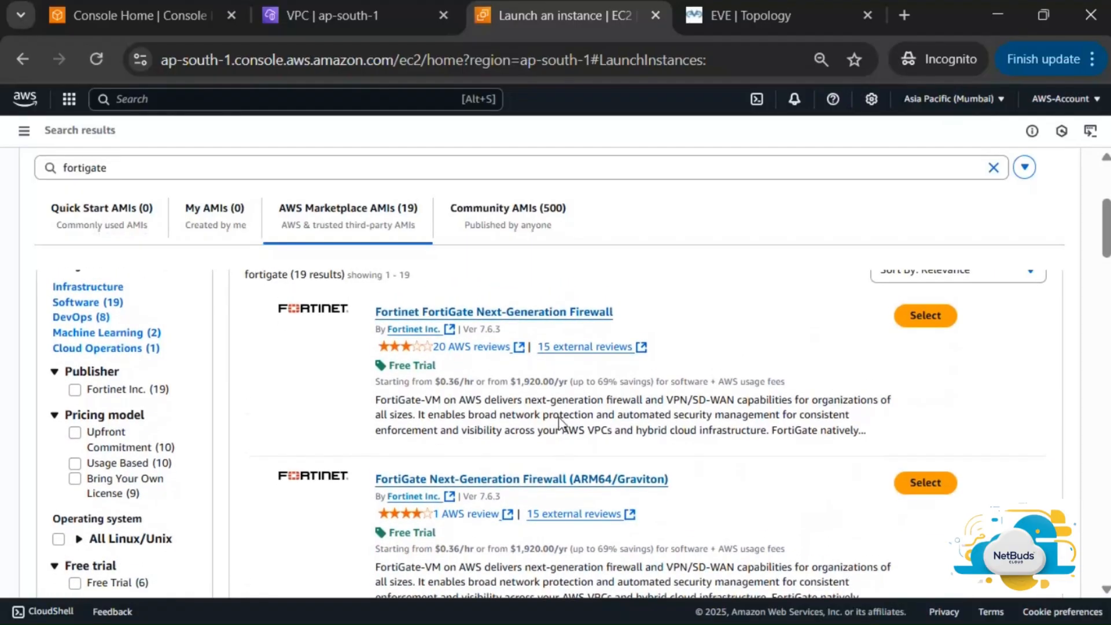
{"action": "scroll", "coordinate": [560, 421], "scroll_direction": "up", "scroll_amount": 1}
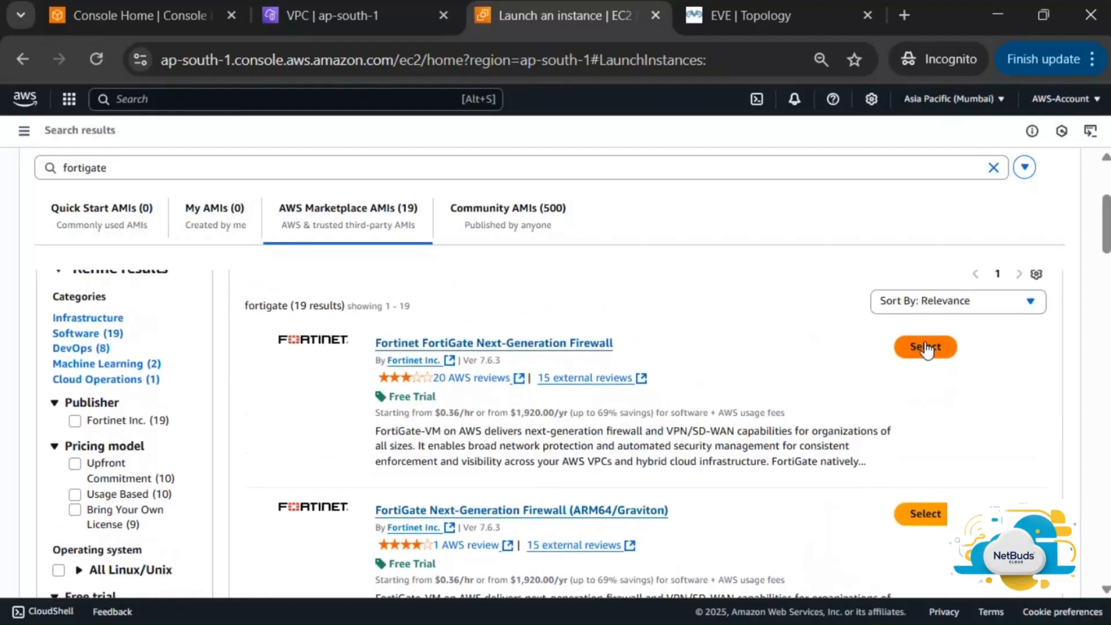
{"action": "left_click", "coordinate": [926, 347]}
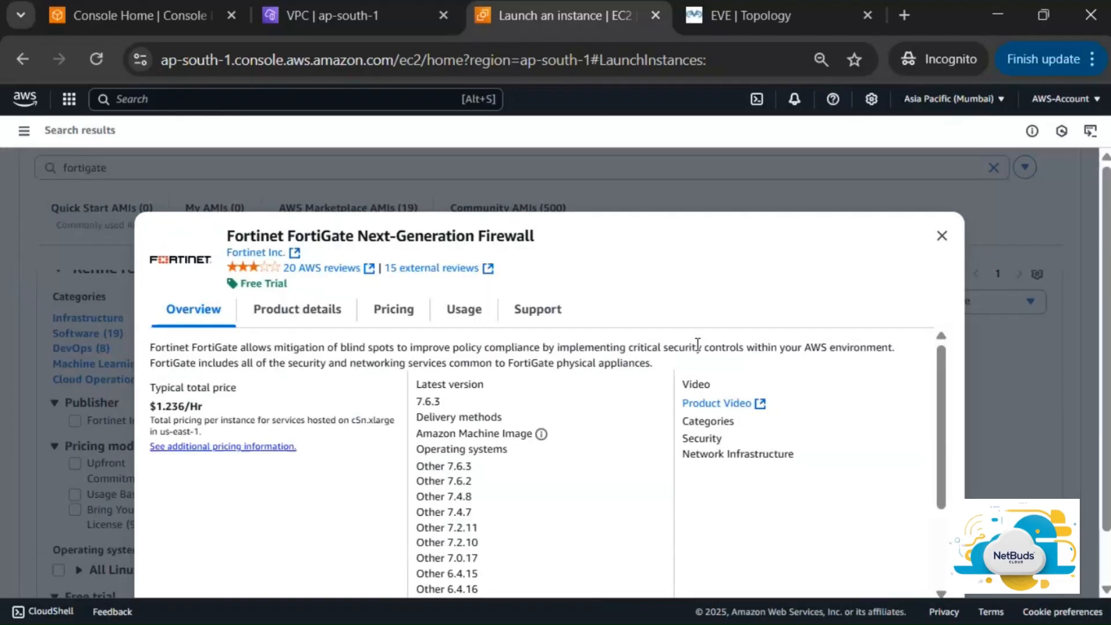
Zoom the browser page to 50% and show the FortiGate Product details tab
{"action": "scroll", "coordinate": [645, 371], "scroll_direction": "down", "scroll_amount": 1}
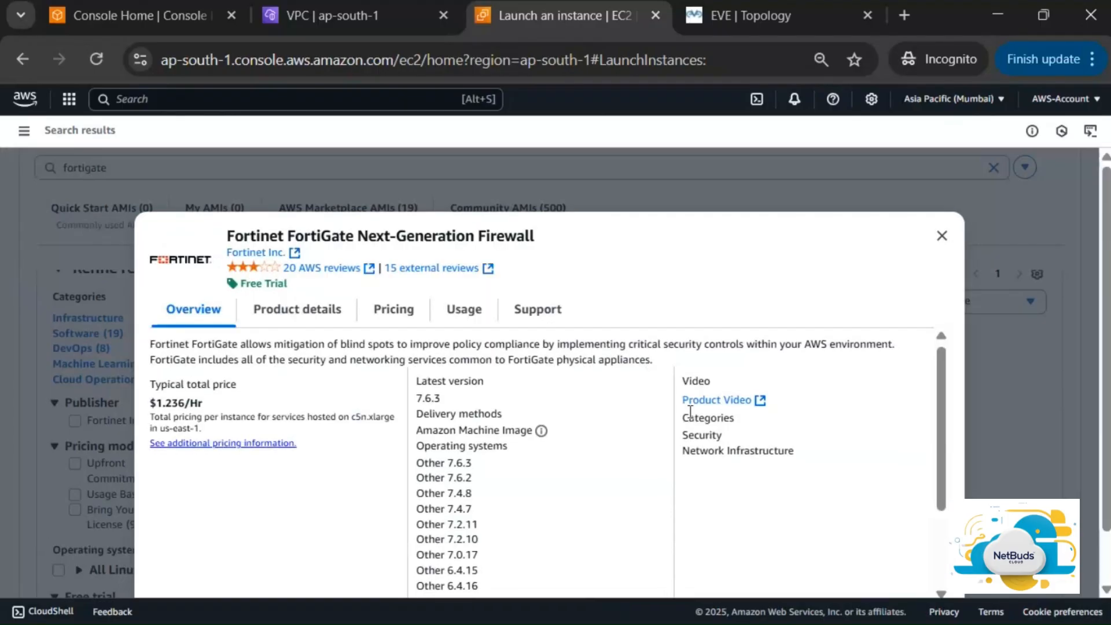
{"action": "scroll", "coordinate": [690, 412], "scroll_direction": "up", "scroll_amount": 1}
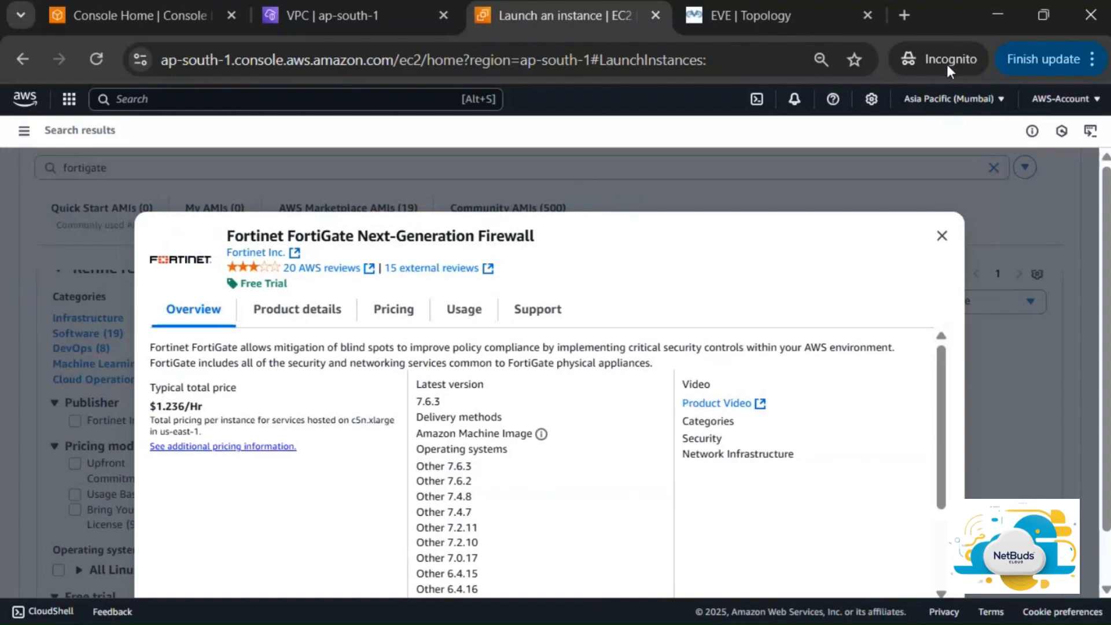
{"action": "left_click", "coordinate": [1093, 64]}
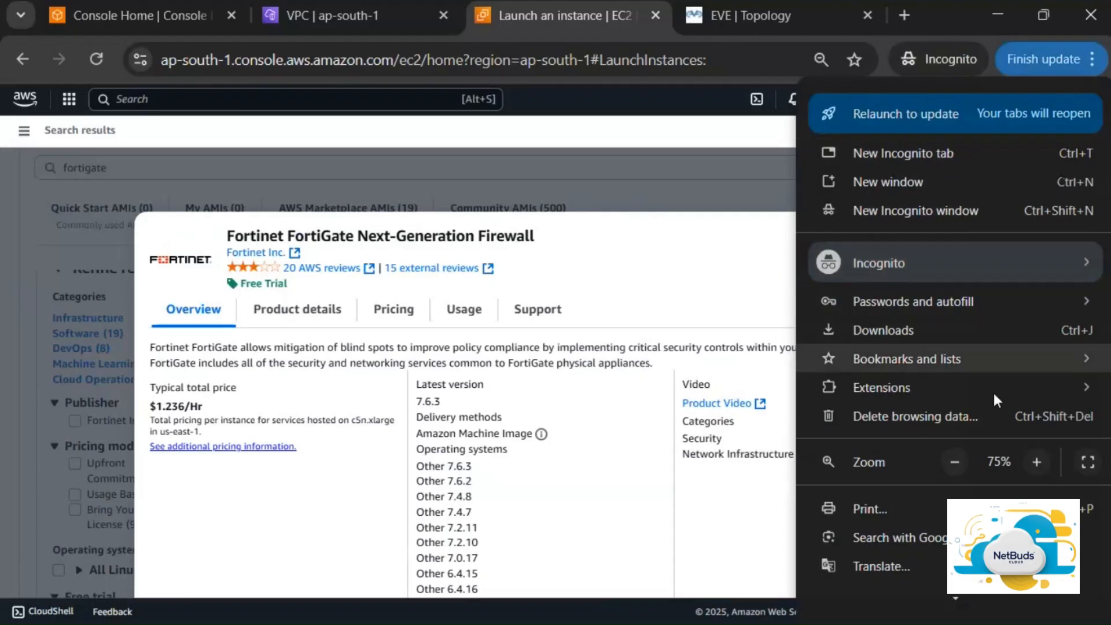
{"action": "left_click", "coordinate": [952, 462]}
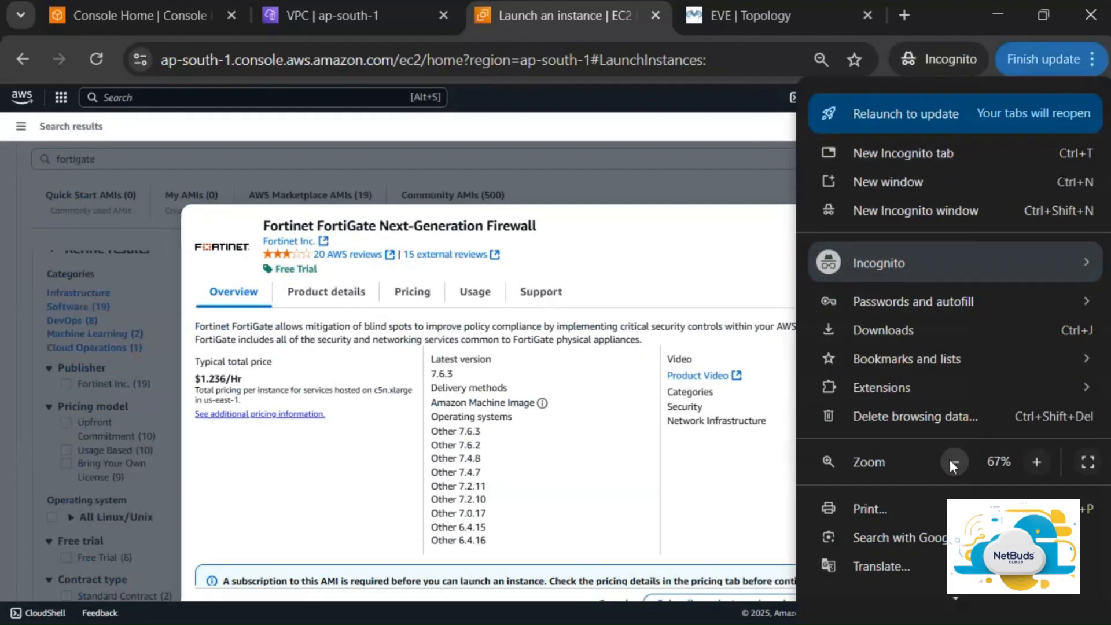
{"action": "left_click", "coordinate": [952, 461]}
{"action": "key", "text": "Escape"}
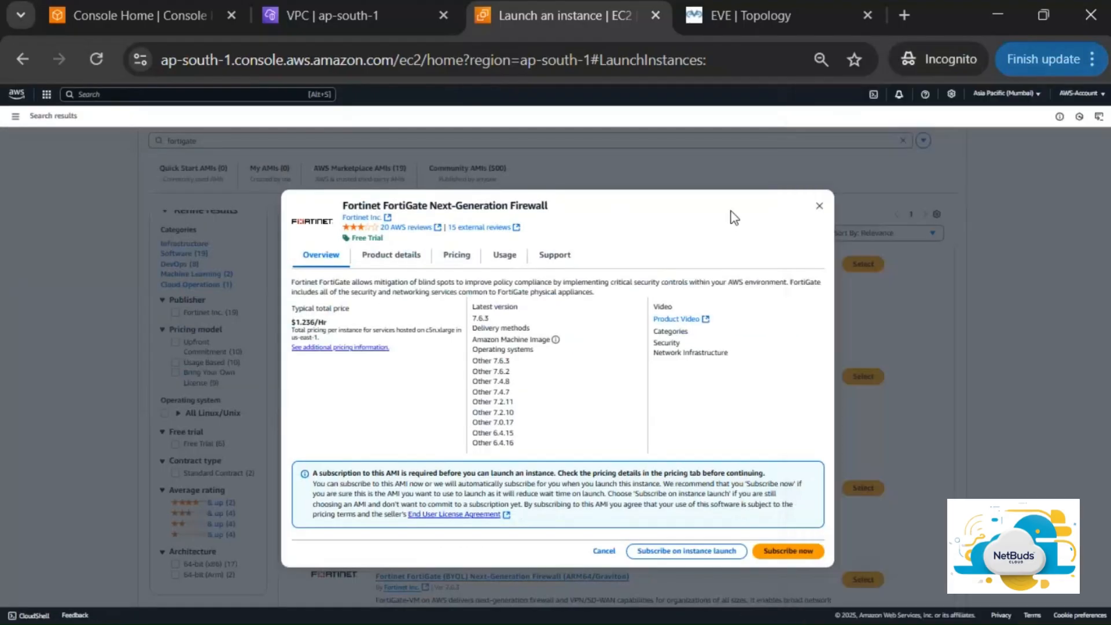
{"action": "left_click", "coordinate": [1093, 60]}
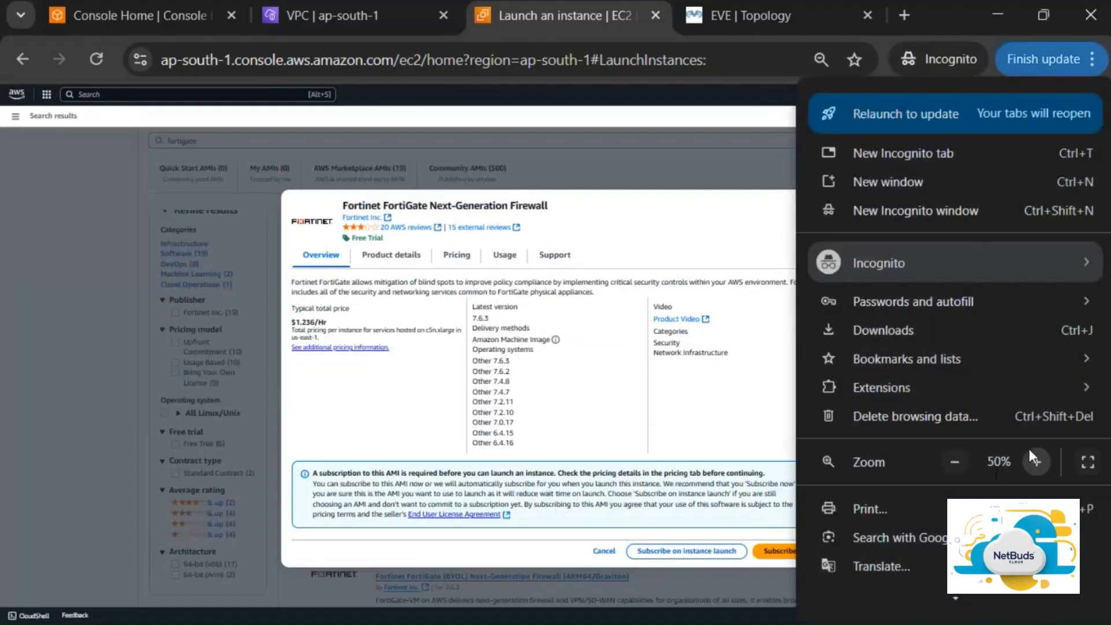
{"action": "left_click", "coordinate": [1036, 462]}
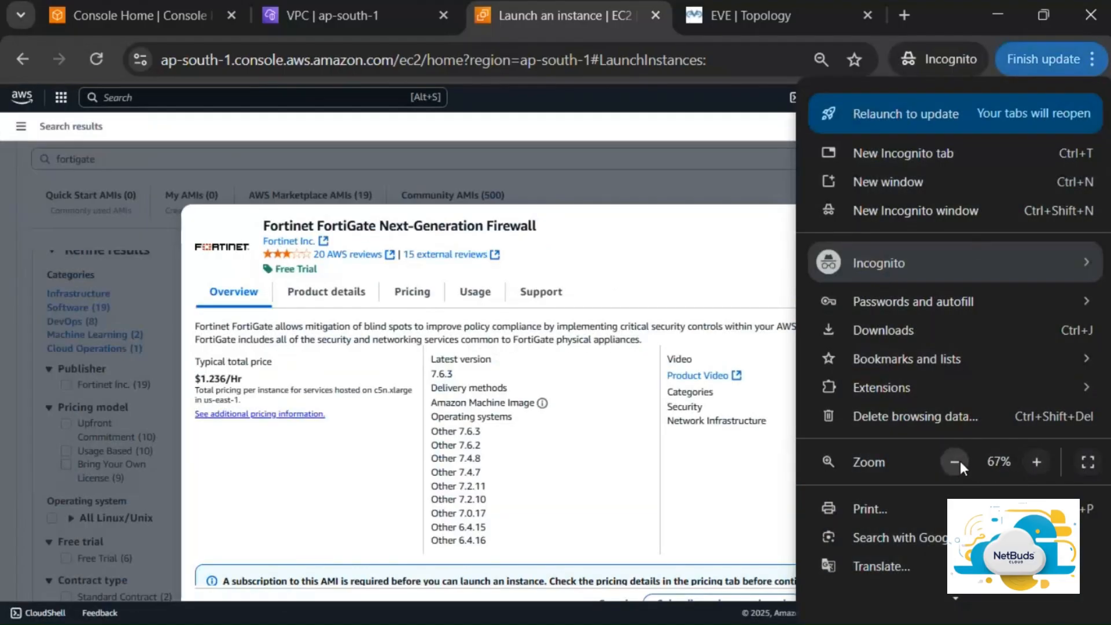
{"action": "left_click", "coordinate": [956, 461]}
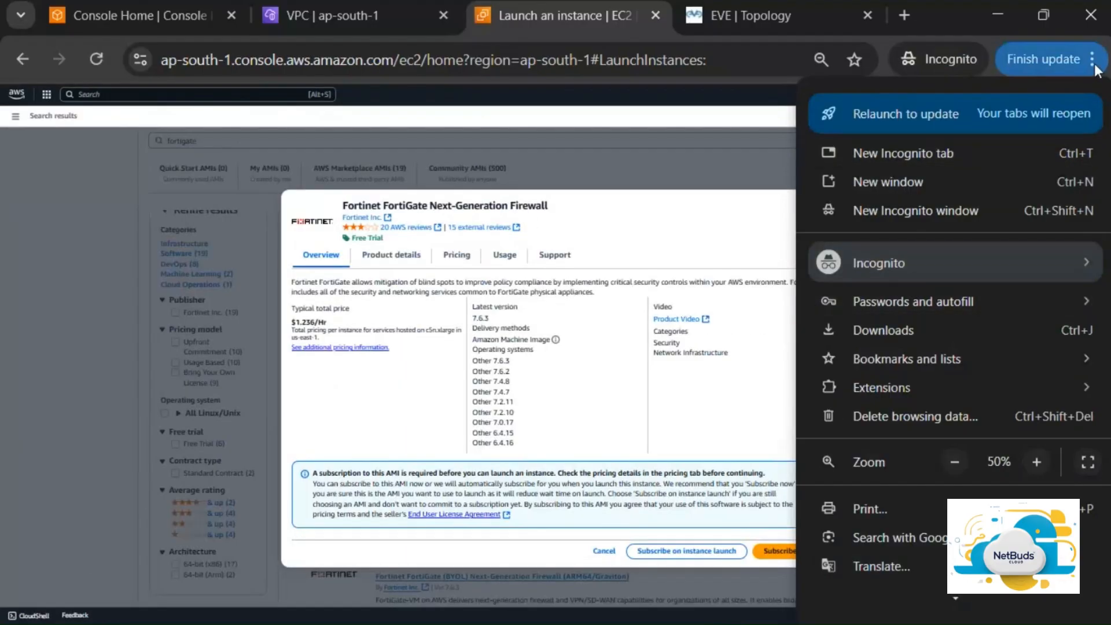
{"action": "left_click", "coordinate": [782, 224]}
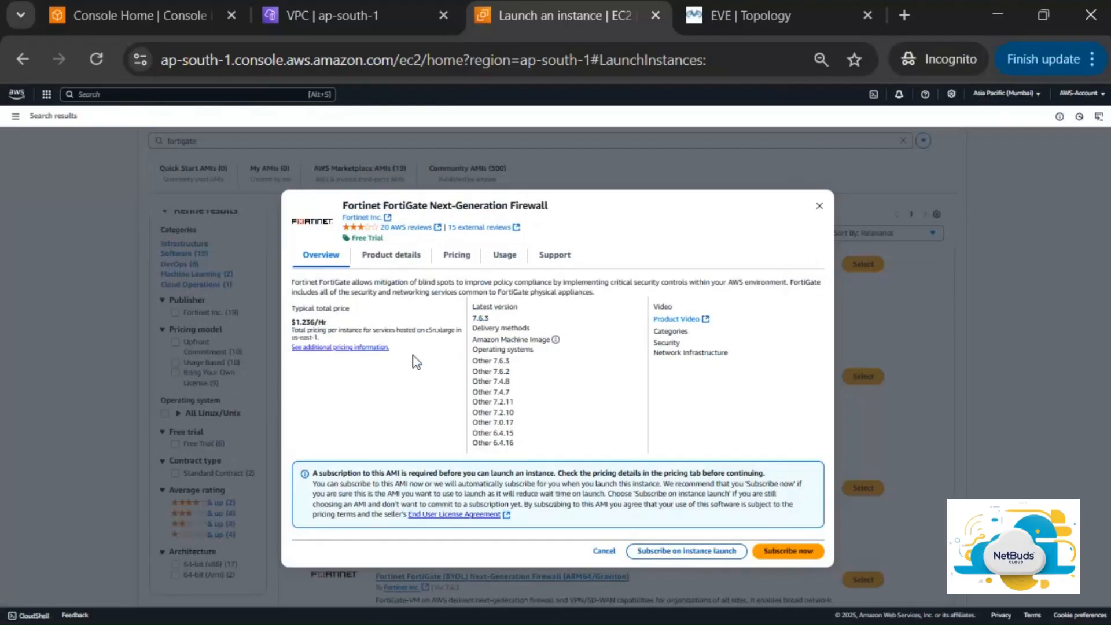
{"action": "left_click", "coordinate": [409, 255]}
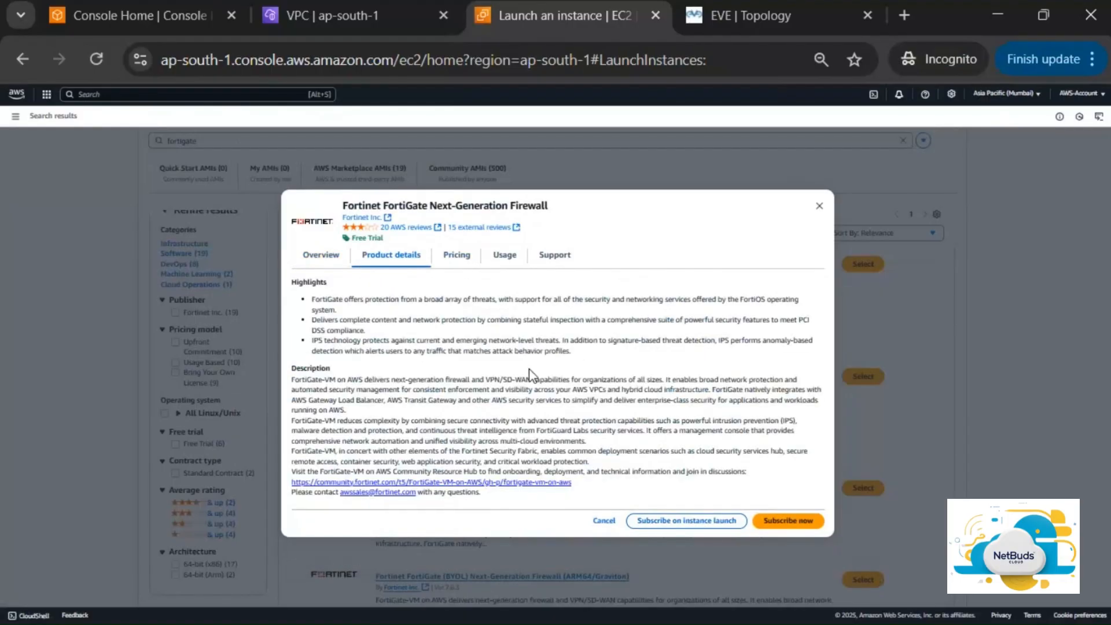
Show the FortiGate Pricing tab with its 30-day free trial and hourly rates
{"action": "left_click", "coordinate": [458, 255]}
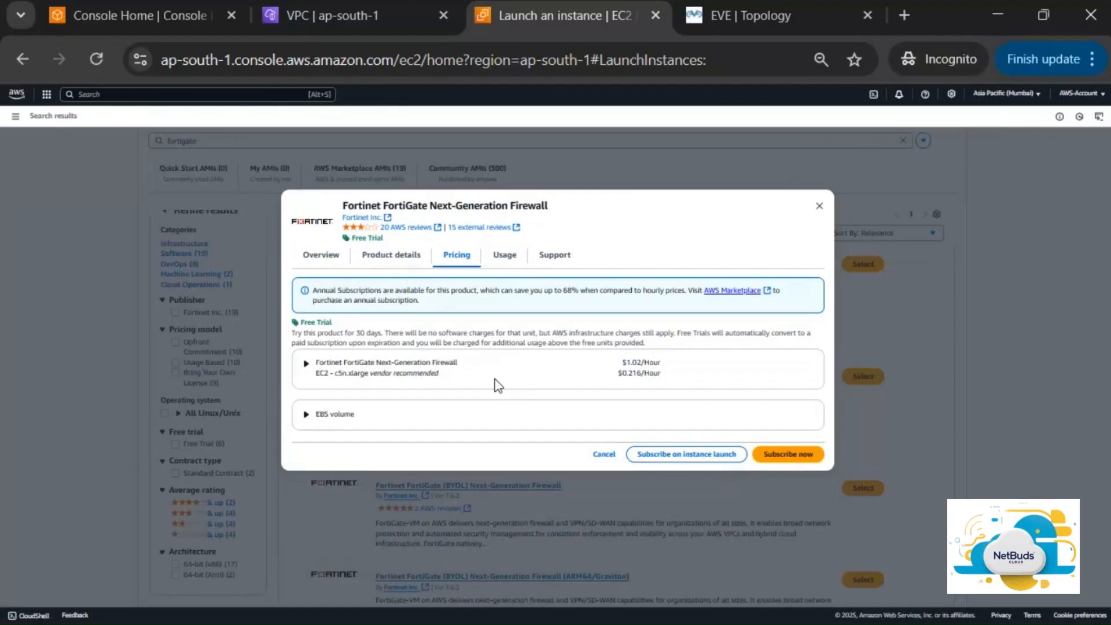
Expand the per-instance pricing table and choose t3.medium at $0.925 per hour
{"action": "left_click", "coordinate": [464, 369]}
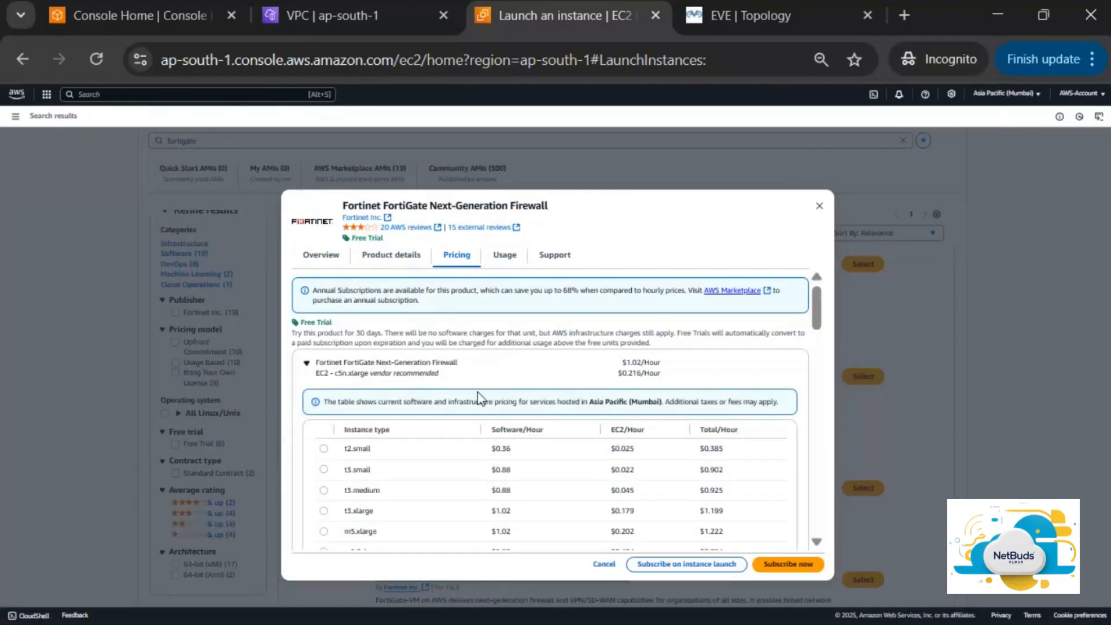
{"action": "scroll", "coordinate": [478, 398], "scroll_direction": "down", "scroll_amount": 4}
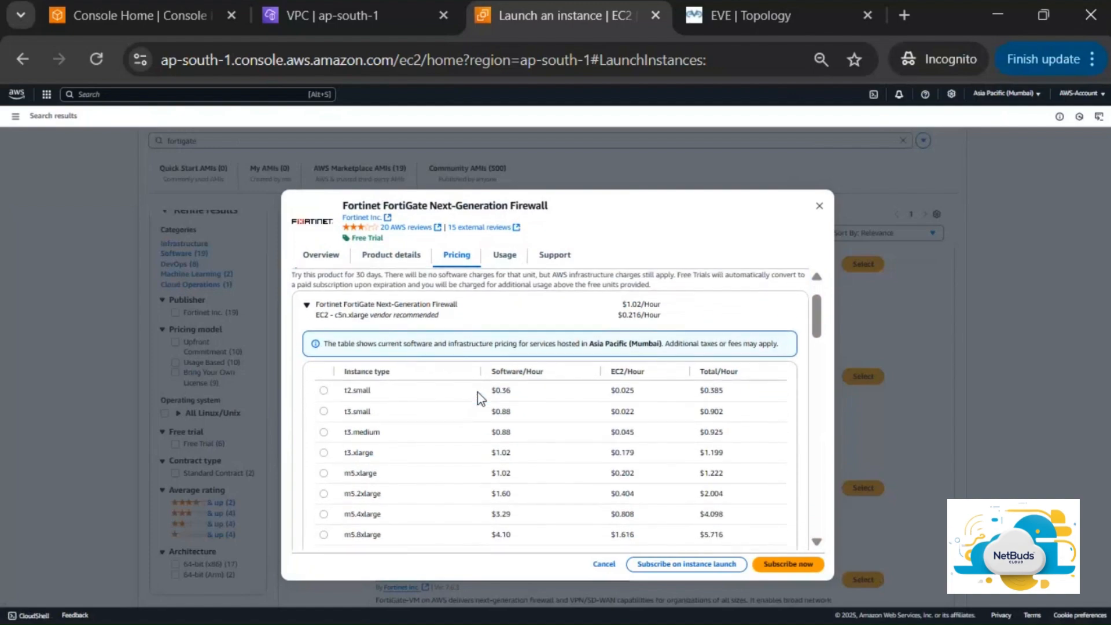
{"action": "scroll", "coordinate": [477, 398], "scroll_direction": "down", "scroll_amount": 8}
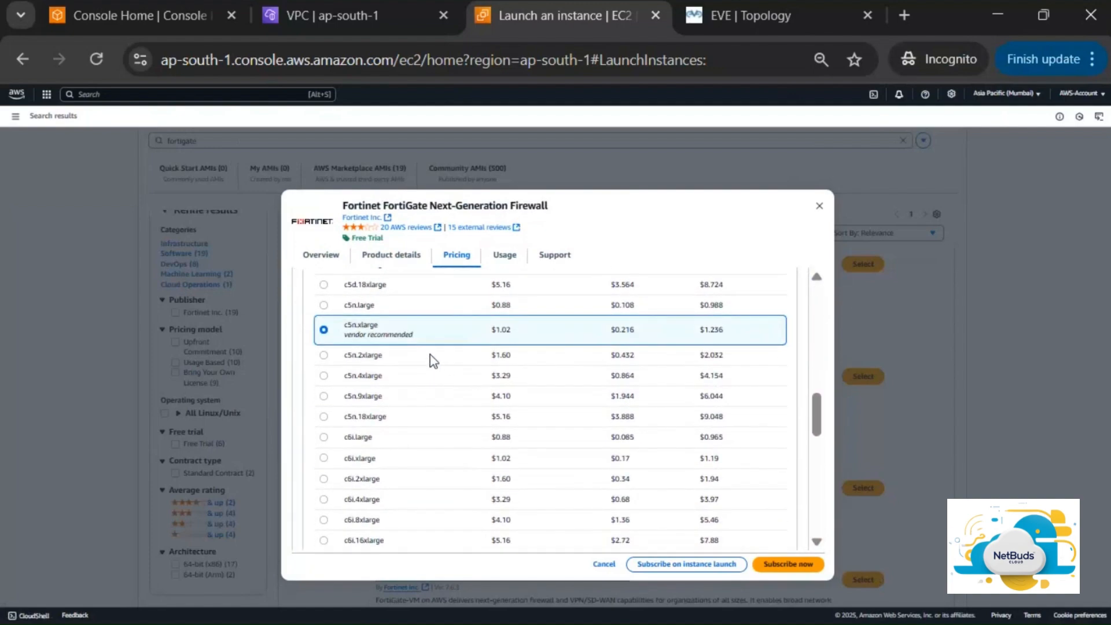
{"action": "scroll", "coordinate": [434, 361], "scroll_direction": "up", "scroll_amount": 1}
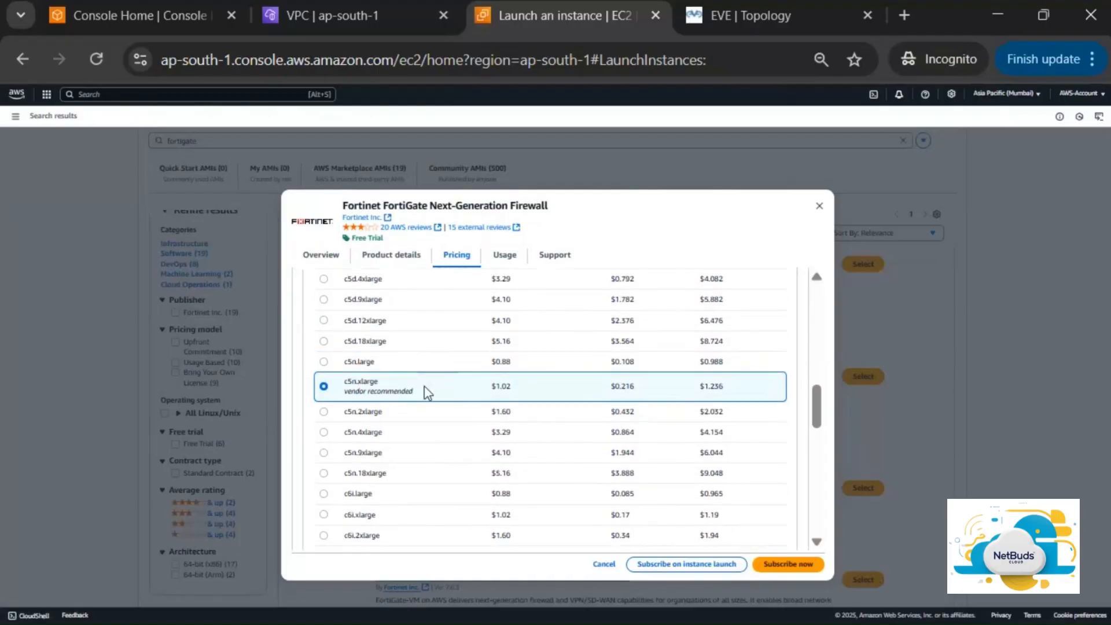
{"action": "scroll", "coordinate": [444, 390], "scroll_direction": "up", "scroll_amount": 1}
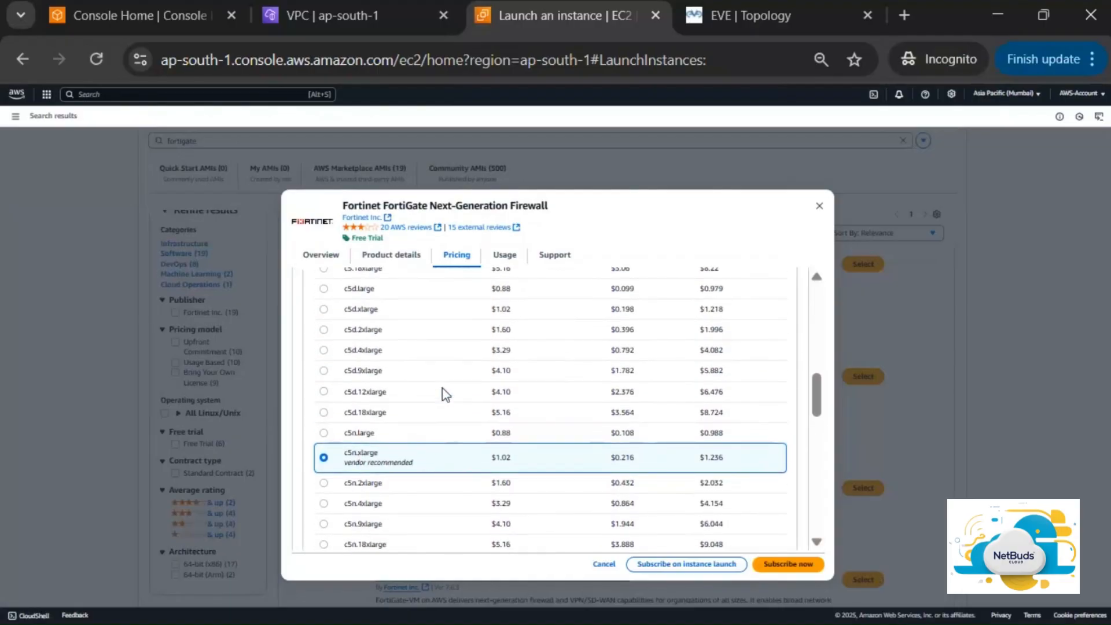
{"action": "scroll", "coordinate": [445, 395], "scroll_direction": "up", "scroll_amount": 2}
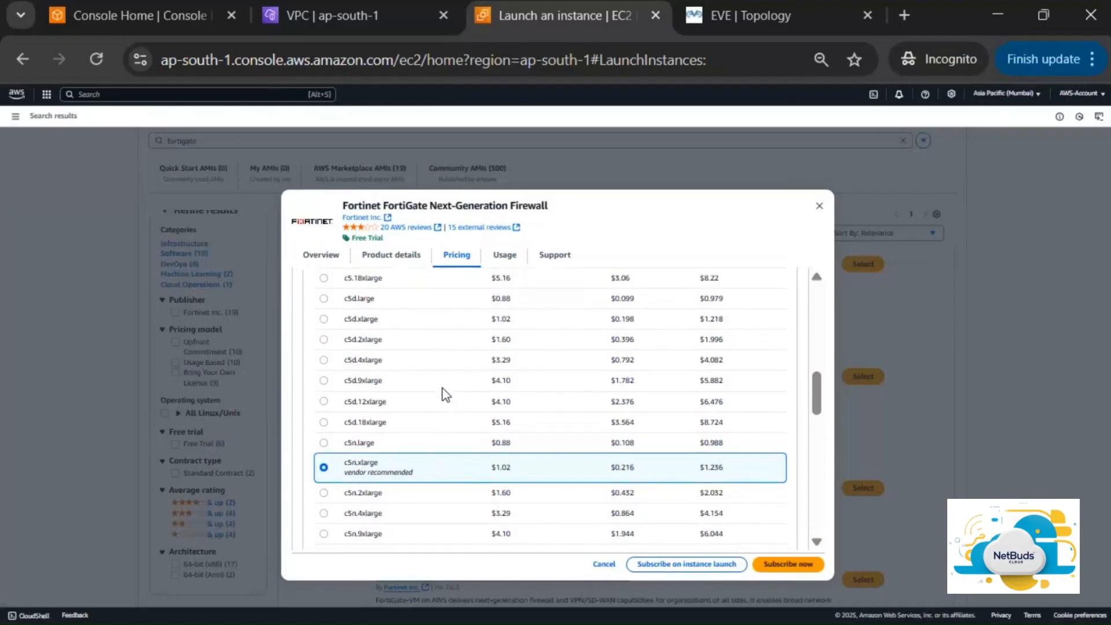
{"action": "scroll", "coordinate": [445, 394], "scroll_direction": "down", "scroll_amount": 2}
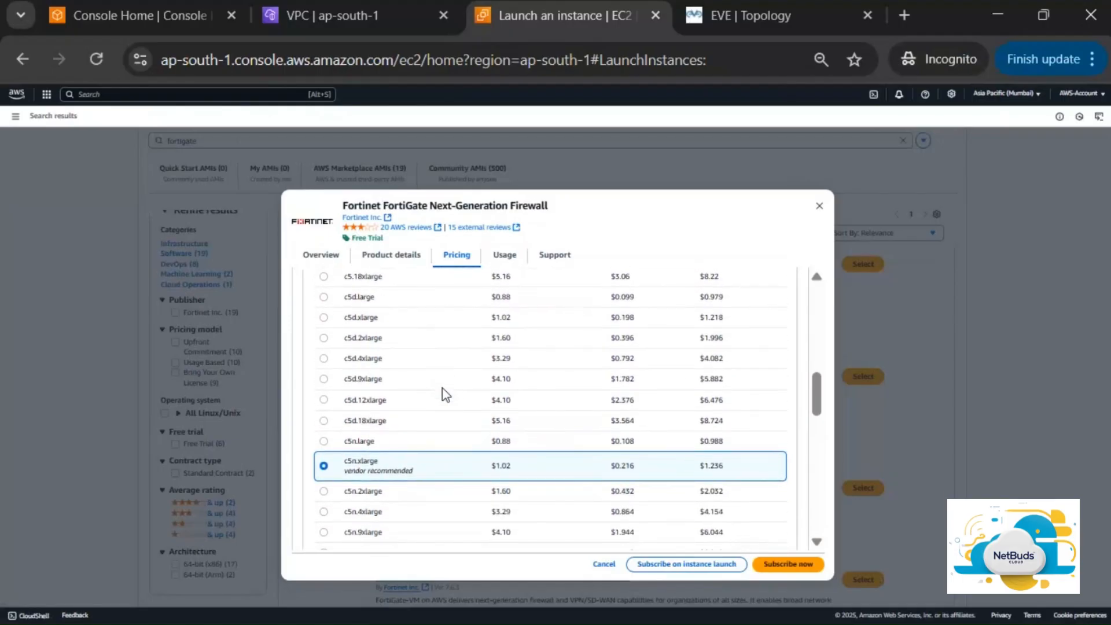
{"action": "scroll", "coordinate": [458, 452], "scroll_direction": "up", "scroll_amount": 4}
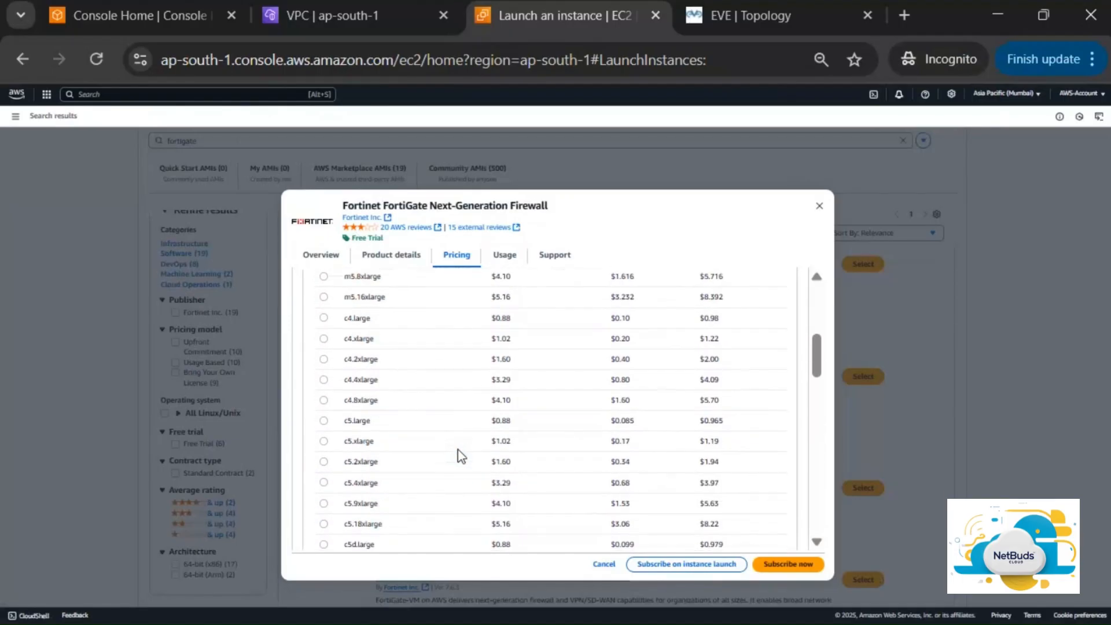
{"action": "scroll", "coordinate": [458, 452], "scroll_direction": "up", "scroll_amount": 2}
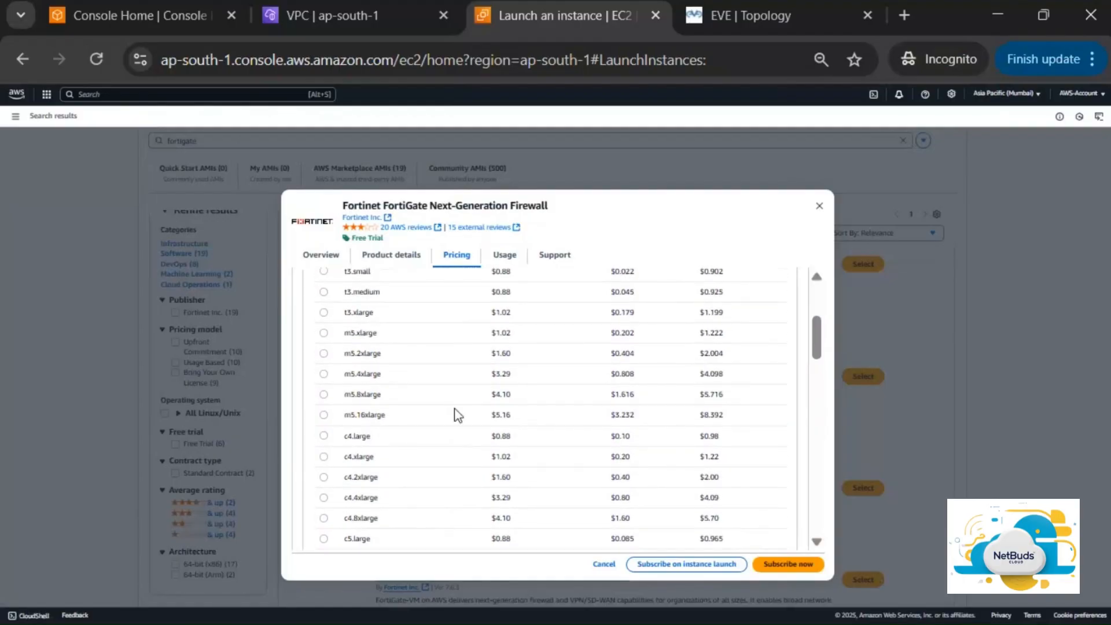
{"action": "scroll", "coordinate": [454, 414], "scroll_direction": "up", "scroll_amount": 1}
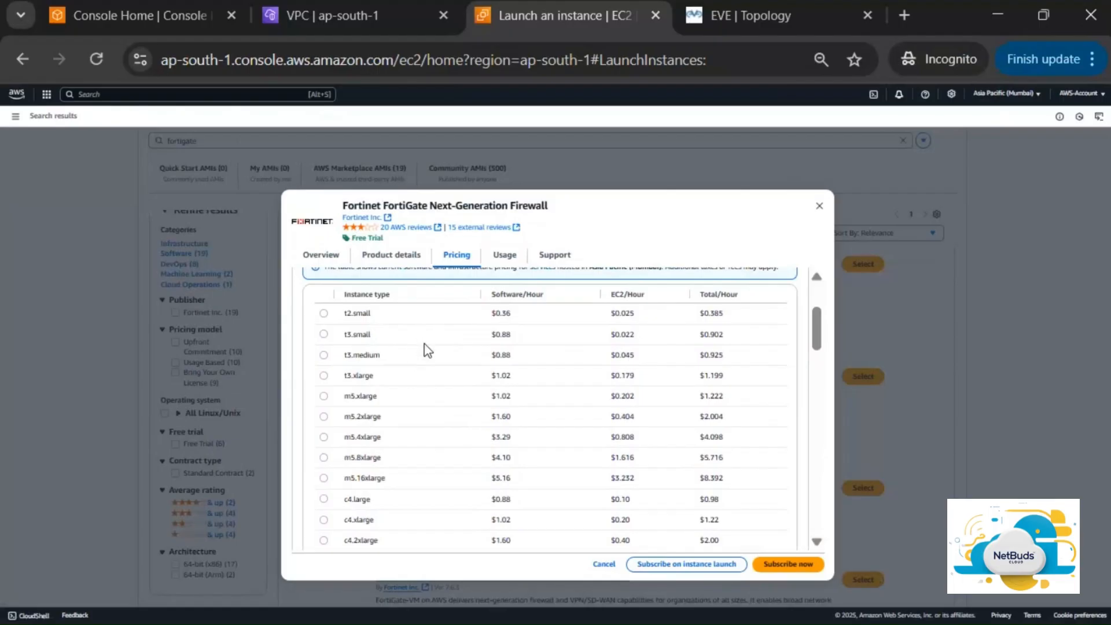
{"action": "left_click", "coordinate": [323, 356]}
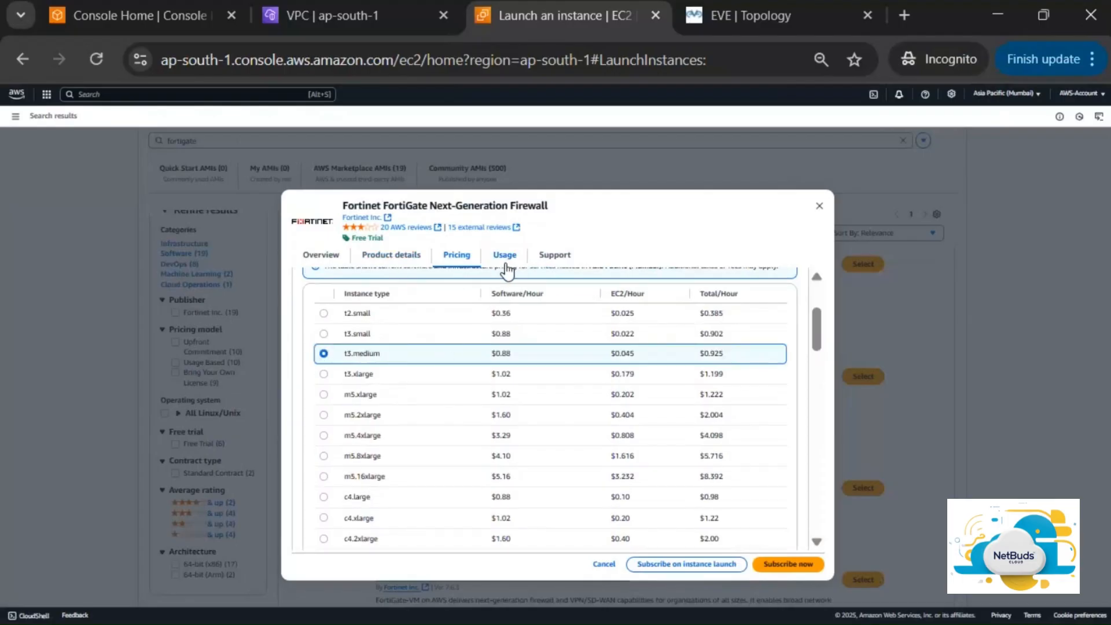
Subscribe on launch to the FortiGate 7.6.3 image and set the instance type to t3.medium
{"action": "left_click", "coordinate": [705, 565]}
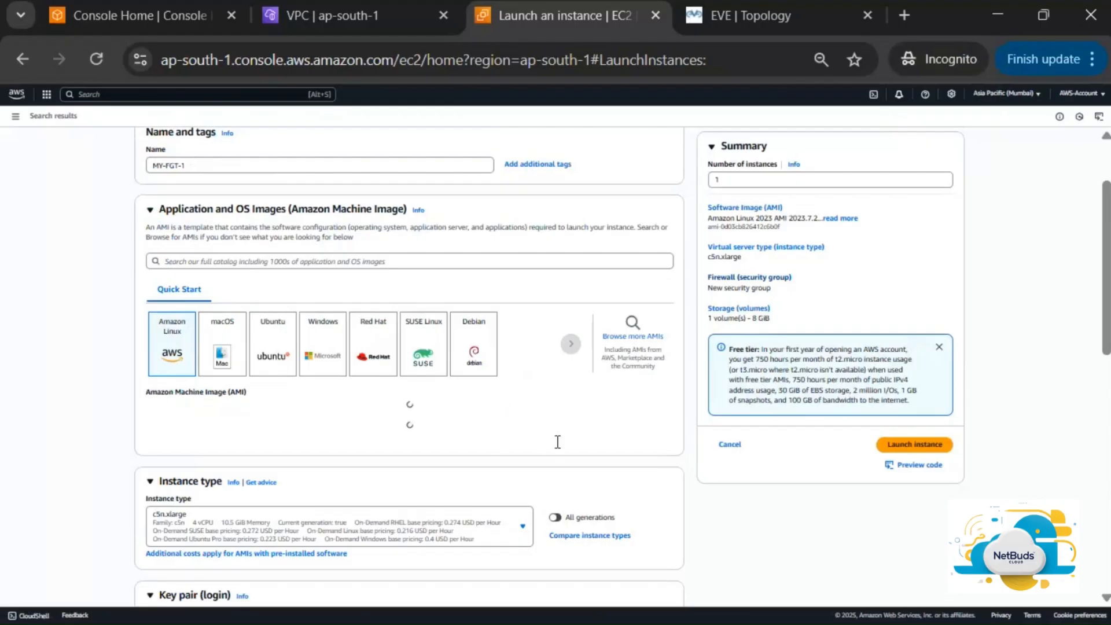
{"action": "scroll", "coordinate": [557, 443], "scroll_direction": "down", "scroll_amount": 1}
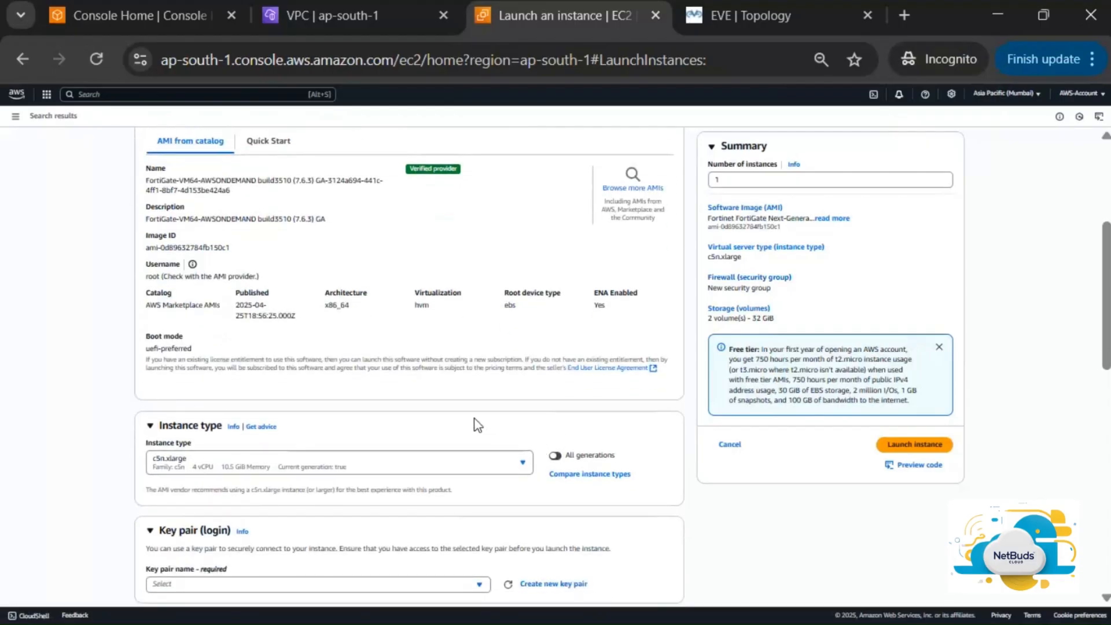
{"action": "scroll", "coordinate": [476, 426], "scroll_direction": "down", "scroll_amount": 1}
{"action": "scroll", "coordinate": [476, 425], "scroll_direction": "up", "scroll_amount": 1}
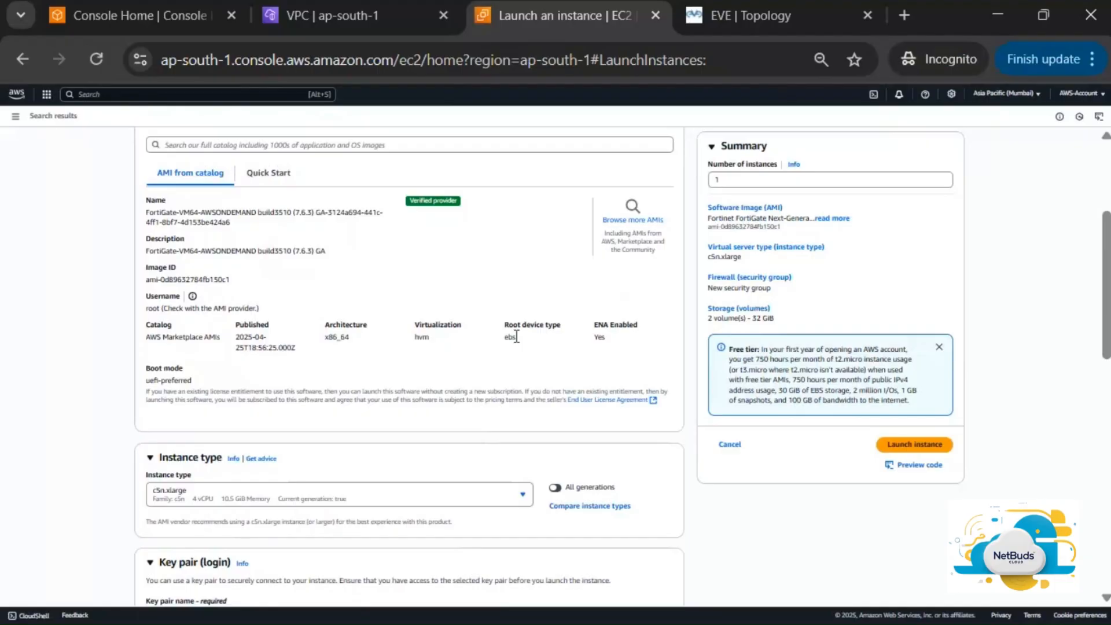
{"action": "scroll", "coordinate": [516, 336], "scroll_direction": "down", "scroll_amount": 2}
{"action": "scroll", "coordinate": [517, 336], "scroll_direction": "down", "scroll_amount": 1}
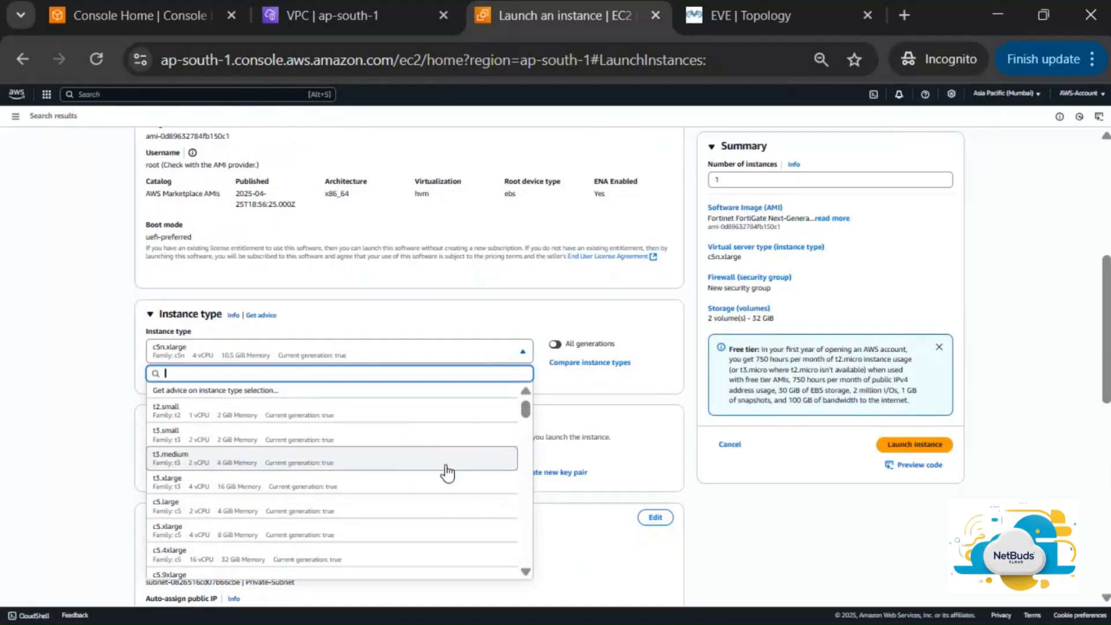
{"action": "left_click", "coordinate": [417, 462]}
{"action": "scroll", "coordinate": [613, 370], "scroll_direction": "down", "scroll_amount": 3}
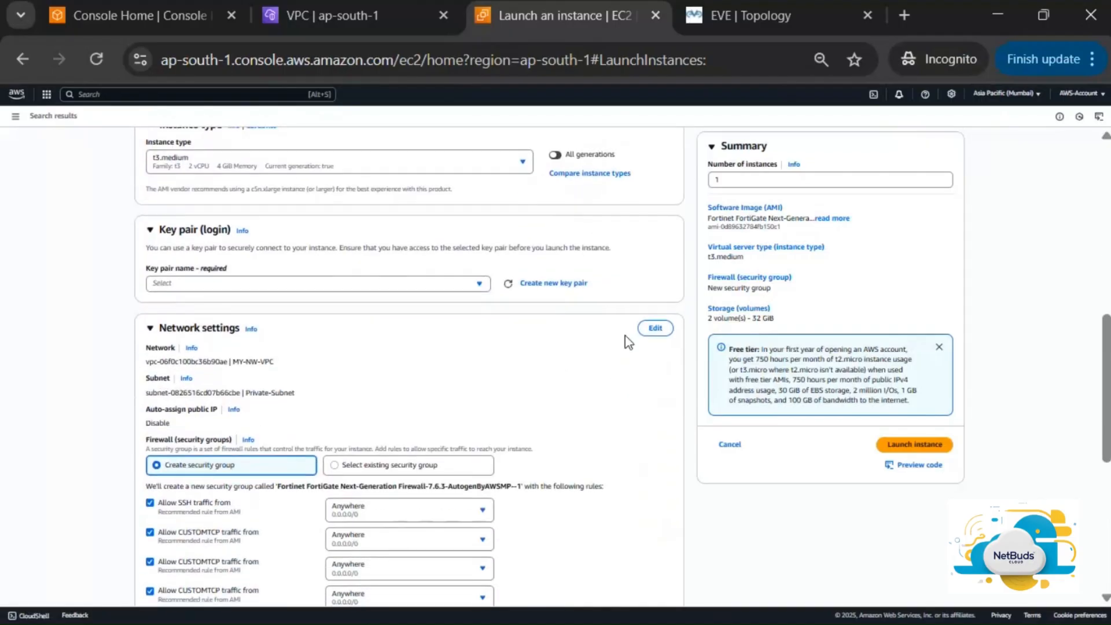
Place the instance in Public-Subnet with auto-assign public IP enabled
{"action": "left_click", "coordinate": [655, 329]}
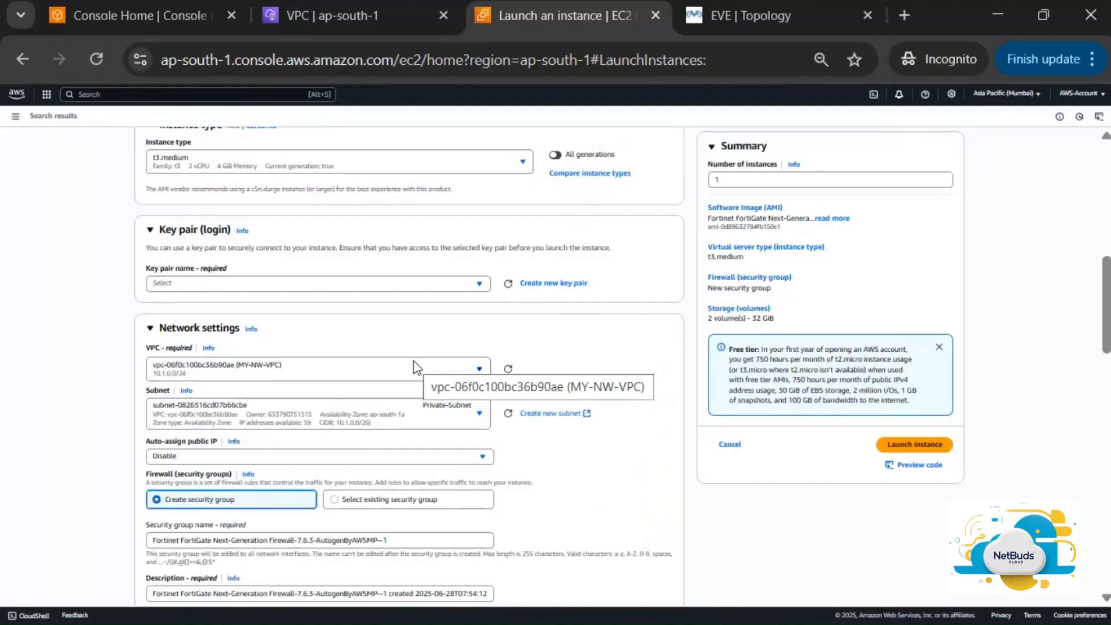
{"action": "scroll", "coordinate": [422, 347], "scroll_direction": "down", "scroll_amount": 2}
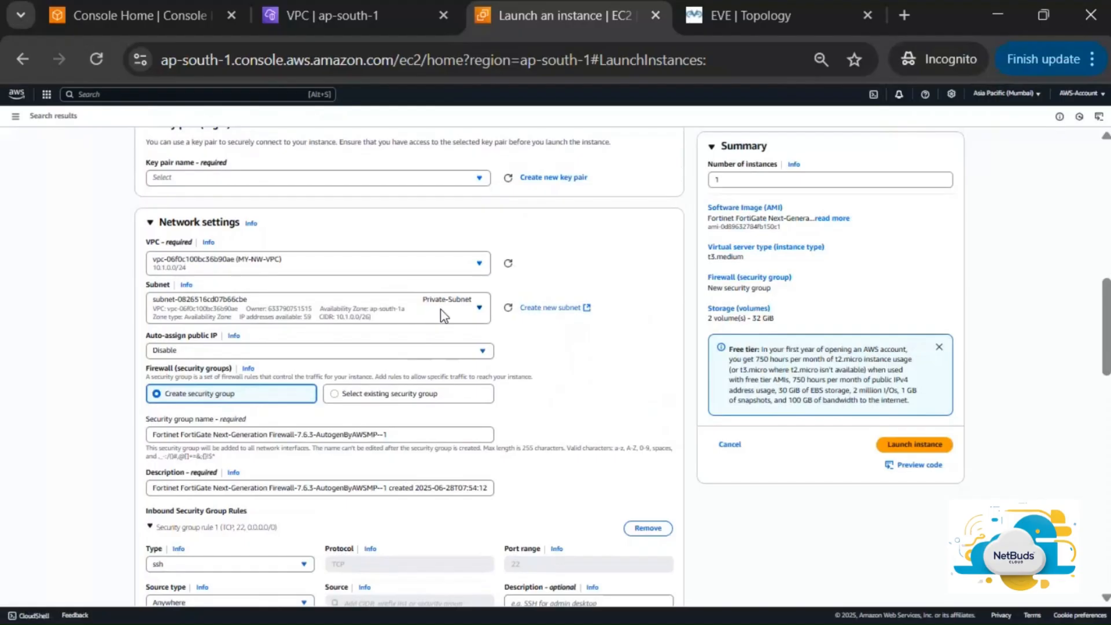
{"action": "left_click", "coordinate": [441, 311]}
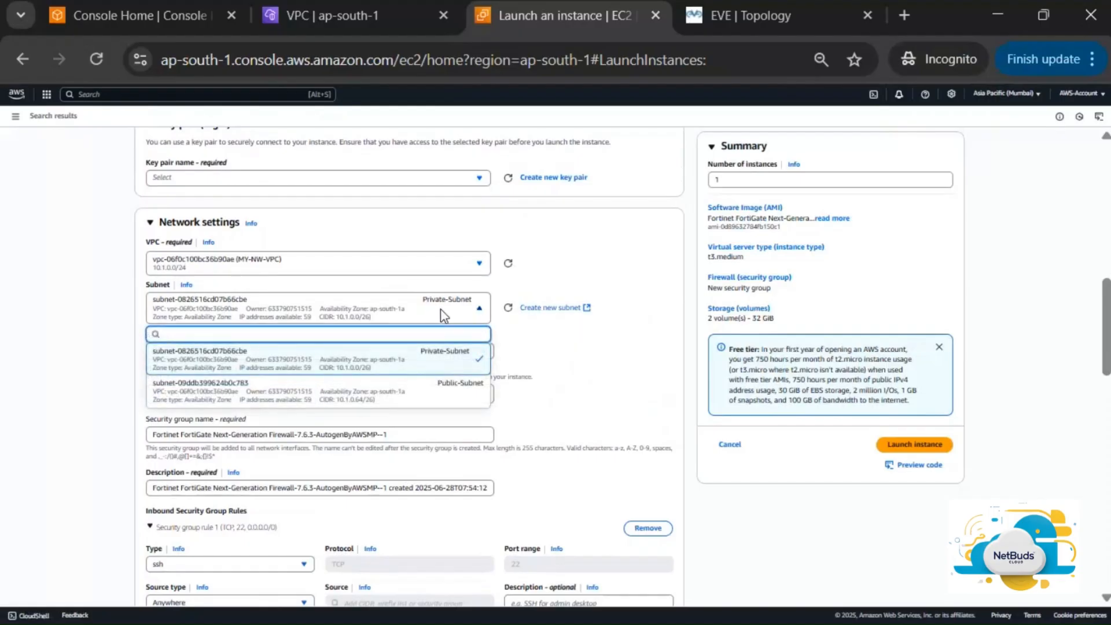
{"action": "left_click", "coordinate": [409, 393]}
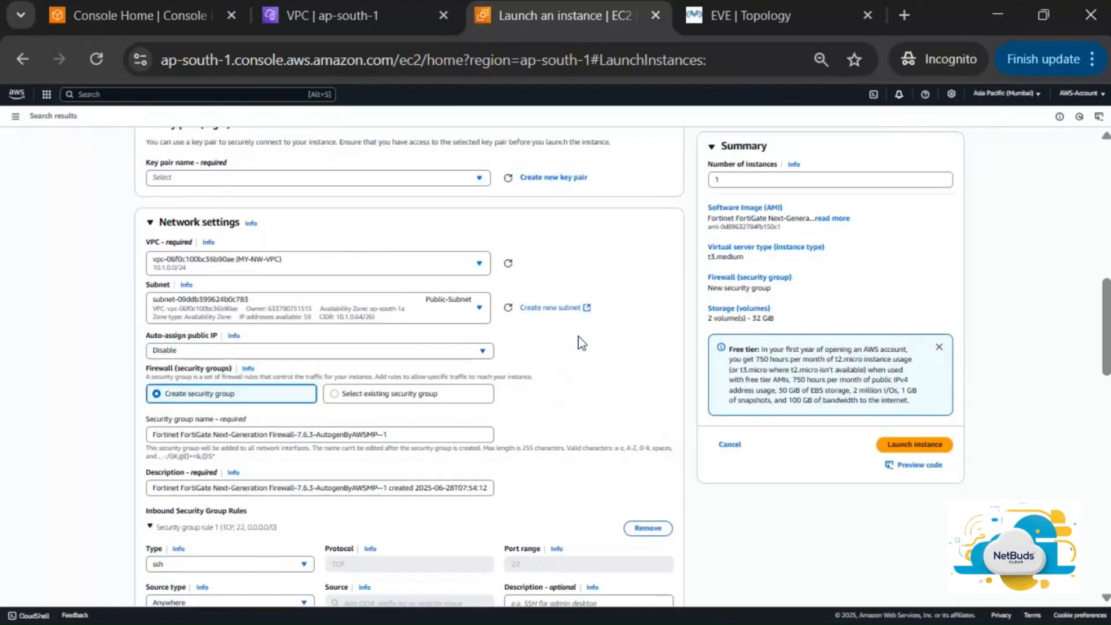
{"action": "left_click", "coordinate": [461, 351]}
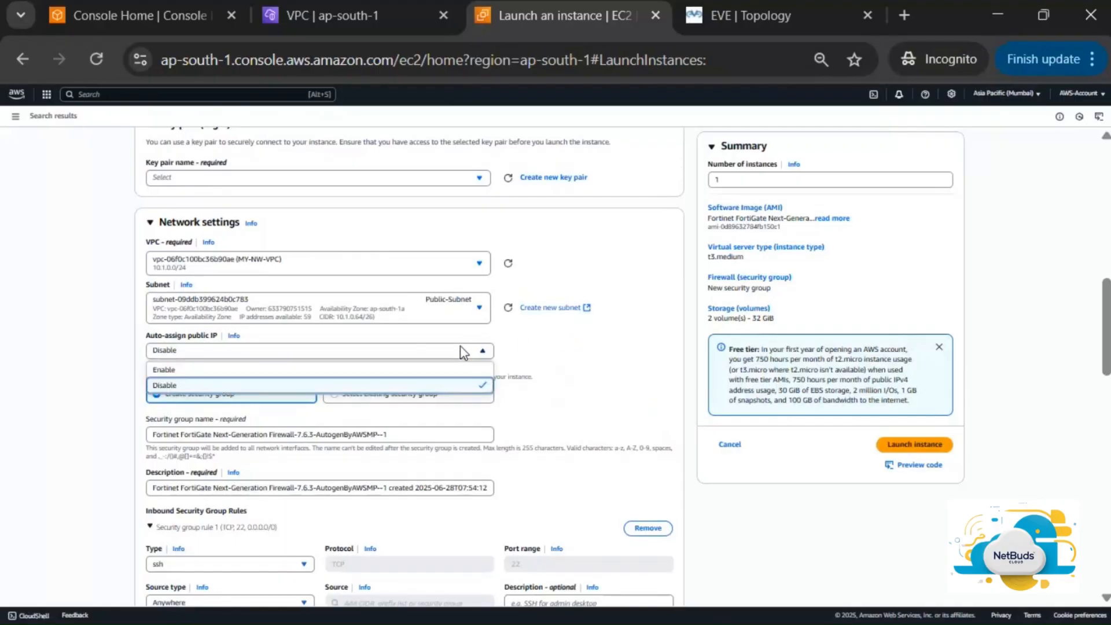
{"action": "left_click", "coordinate": [428, 371]}
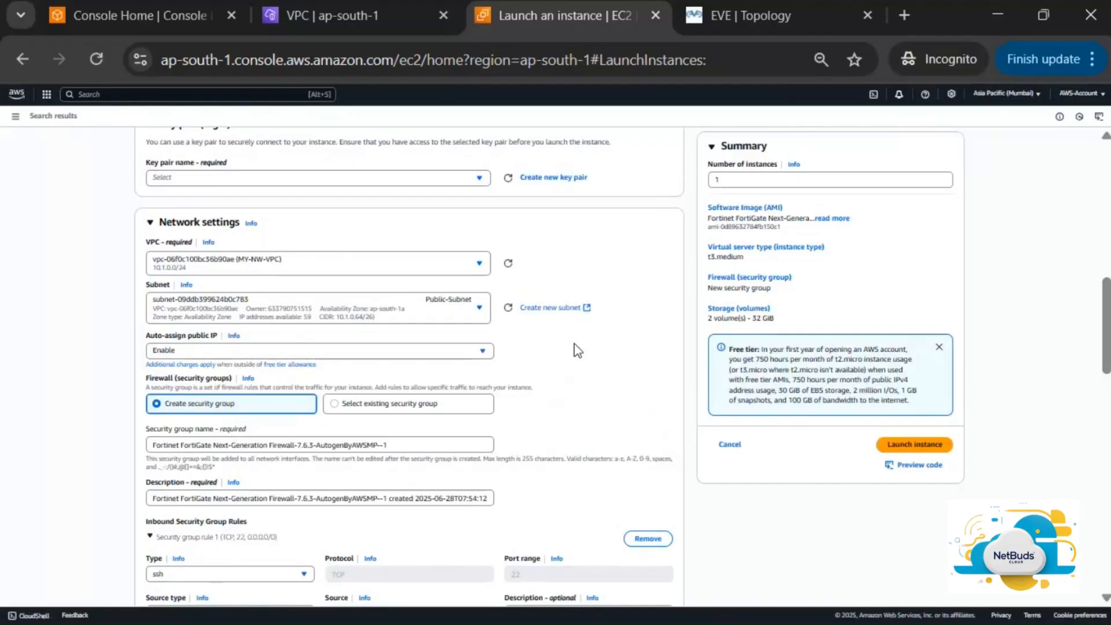
Attach the existing MY-SG security group instead of creating a new one
{"action": "scroll", "coordinate": [574, 343], "scroll_direction": "down", "scroll_amount": 1}
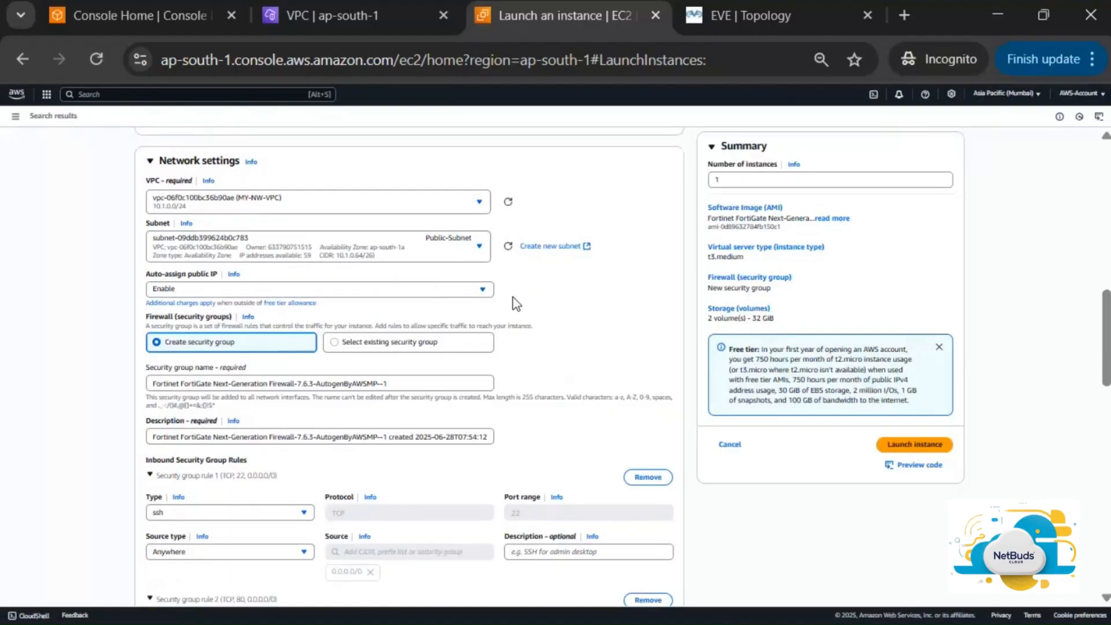
{"action": "scroll", "coordinate": [515, 303], "scroll_direction": "down", "scroll_amount": 1}
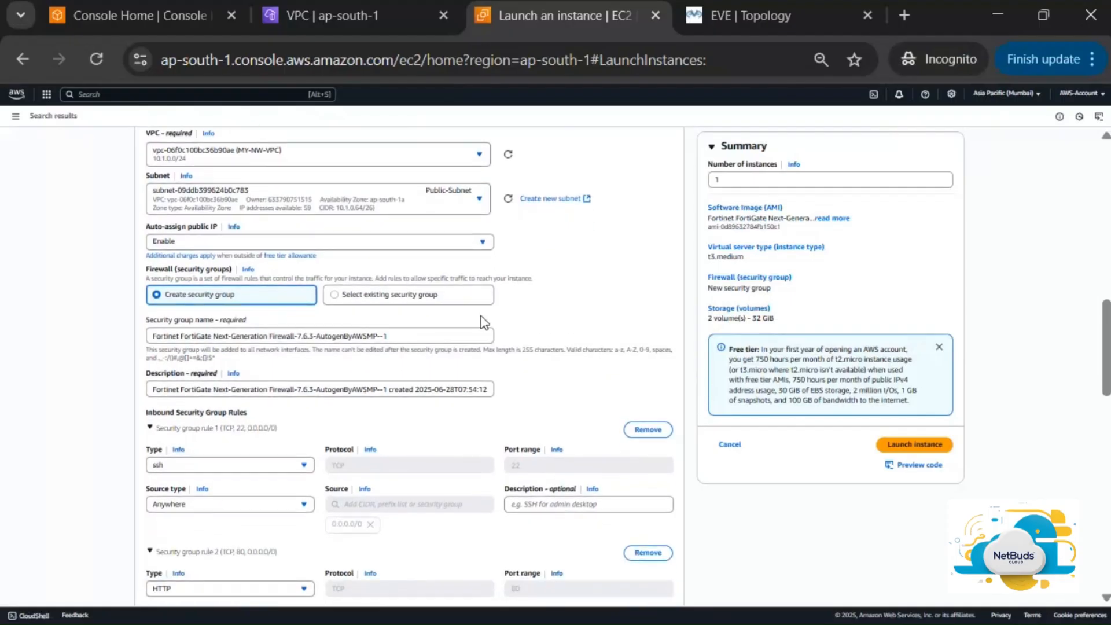
{"action": "left_click", "coordinate": [446, 332]}
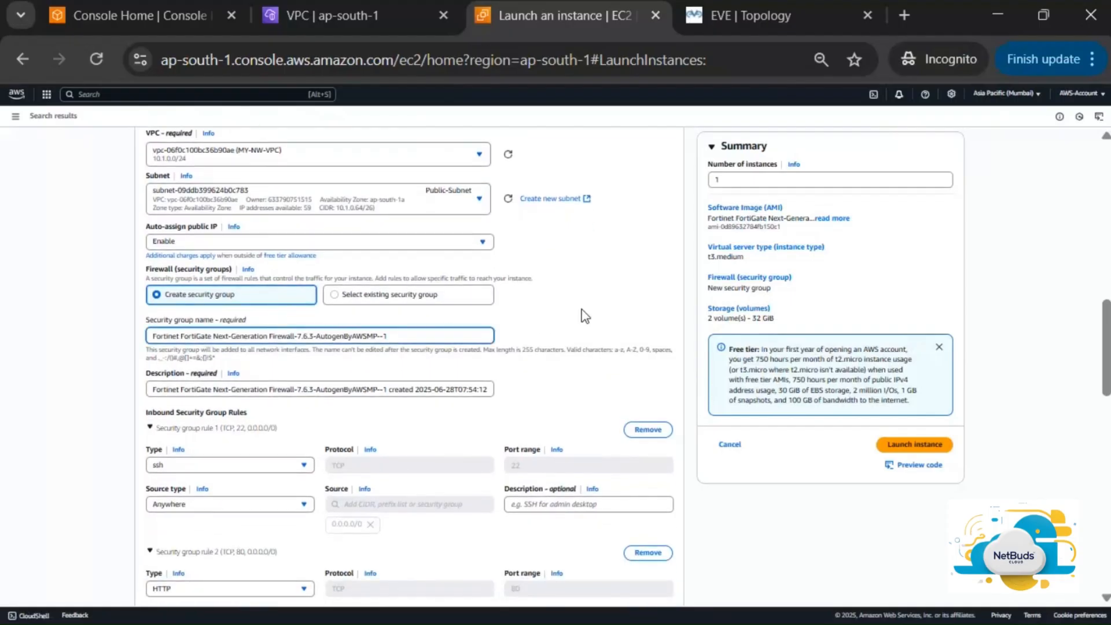
{"action": "scroll", "coordinate": [582, 316], "scroll_direction": "down", "scroll_amount": 3}
{"action": "scroll", "coordinate": [541, 267], "scroll_direction": "up", "scroll_amount": 2}
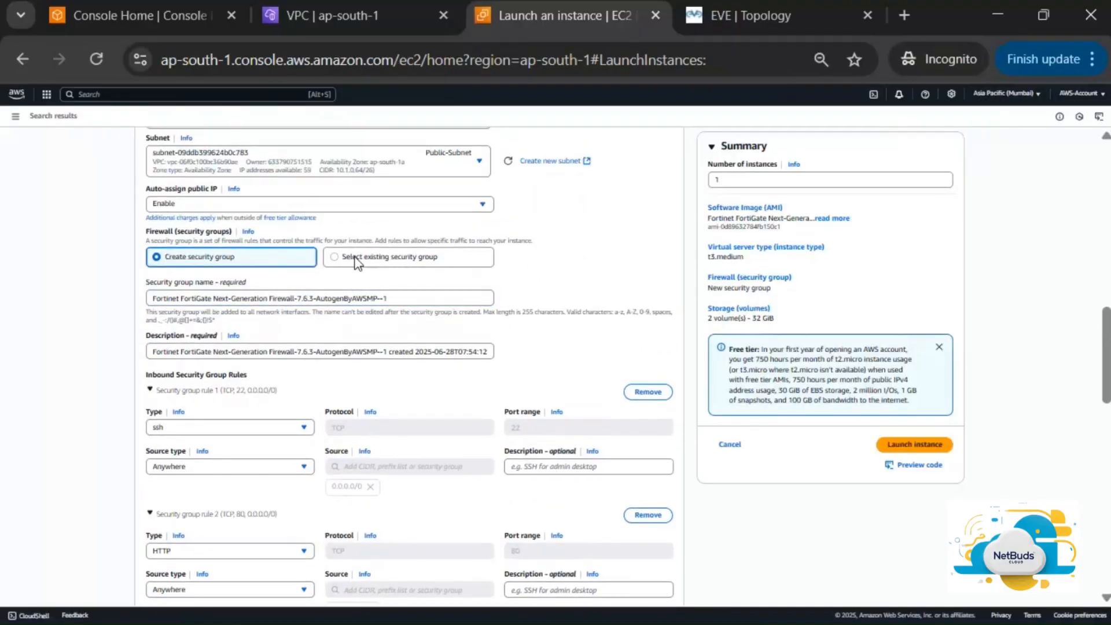
{"action": "left_click", "coordinate": [356, 261]}
{"action": "left_click", "coordinate": [339, 298]}
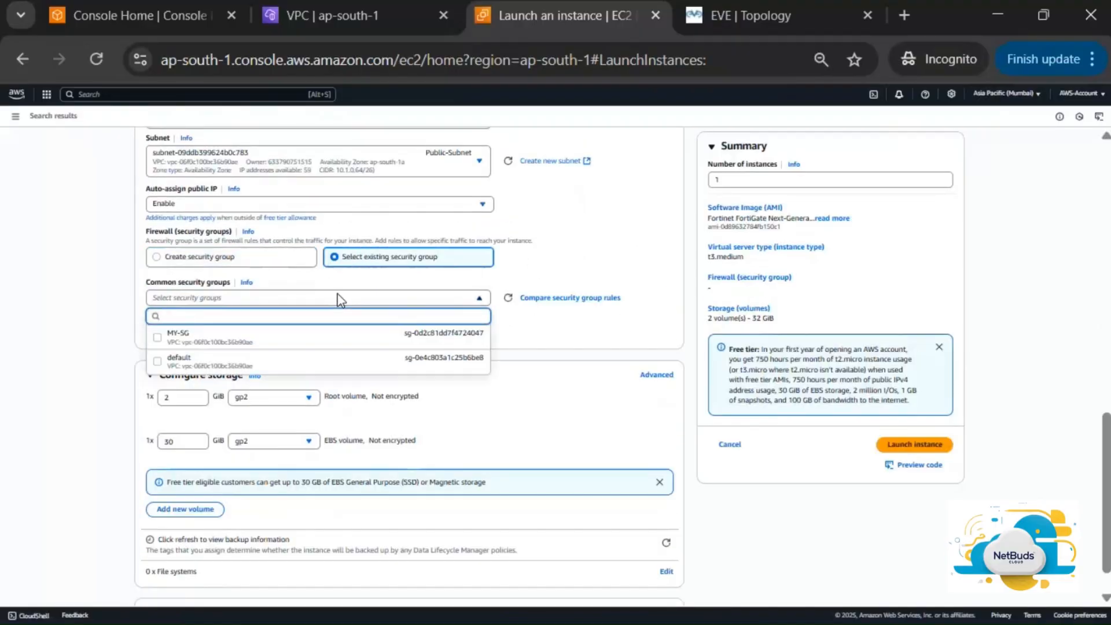
{"action": "left_click", "coordinate": [318, 341]}
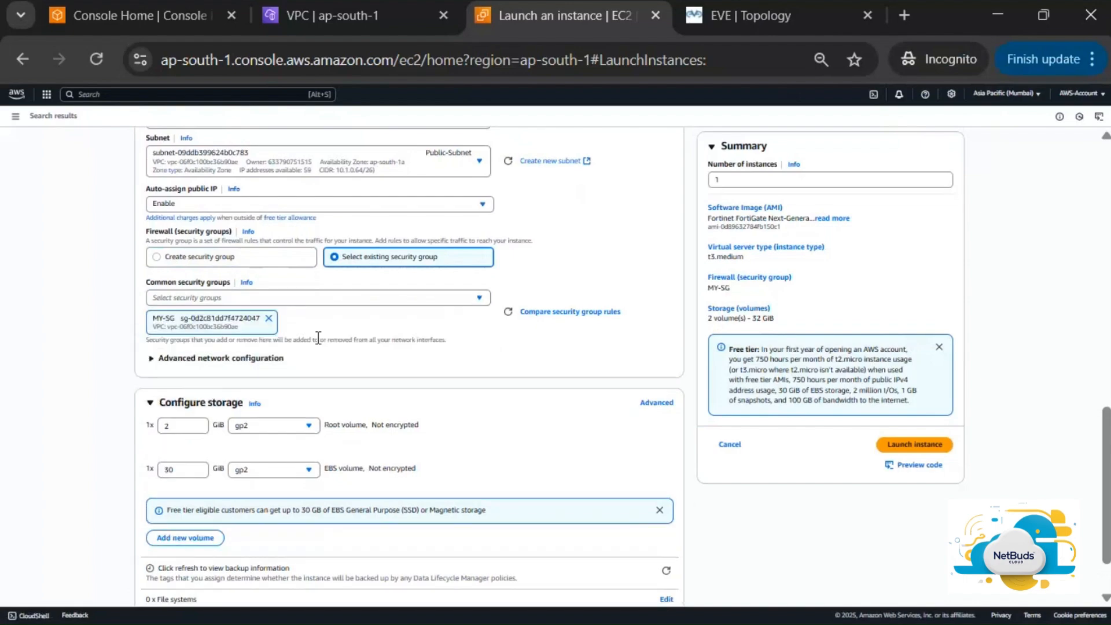
{"action": "scroll", "coordinate": [522, 350], "scroll_direction": "down", "scroll_amount": 1}
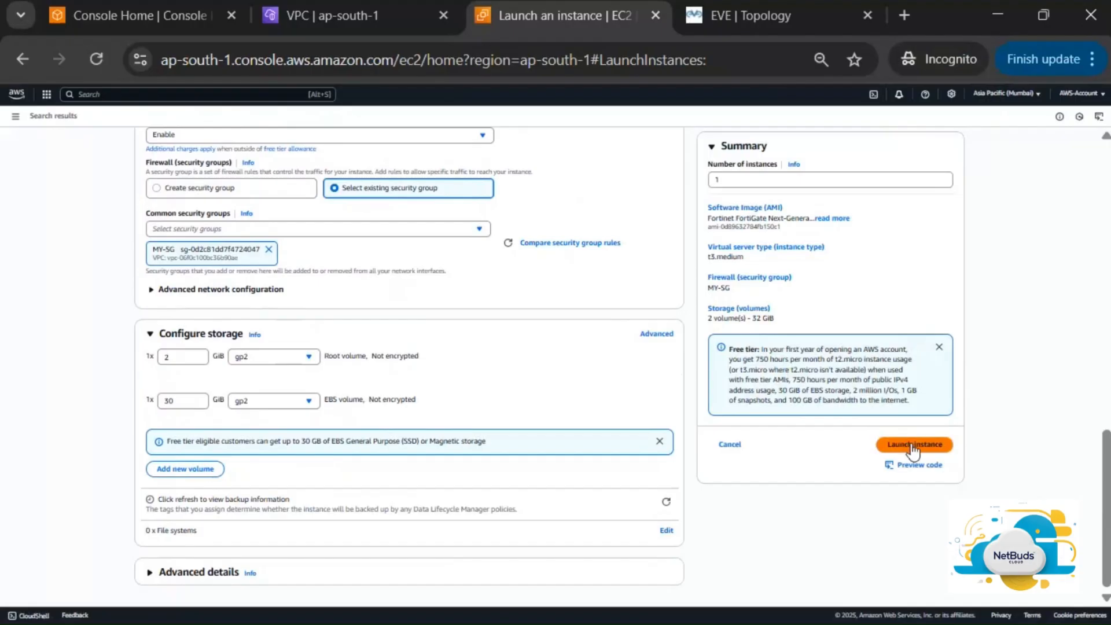
Launch the FortiGate instance, proceeding without a key pair
{"action": "left_click", "coordinate": [921, 450]}
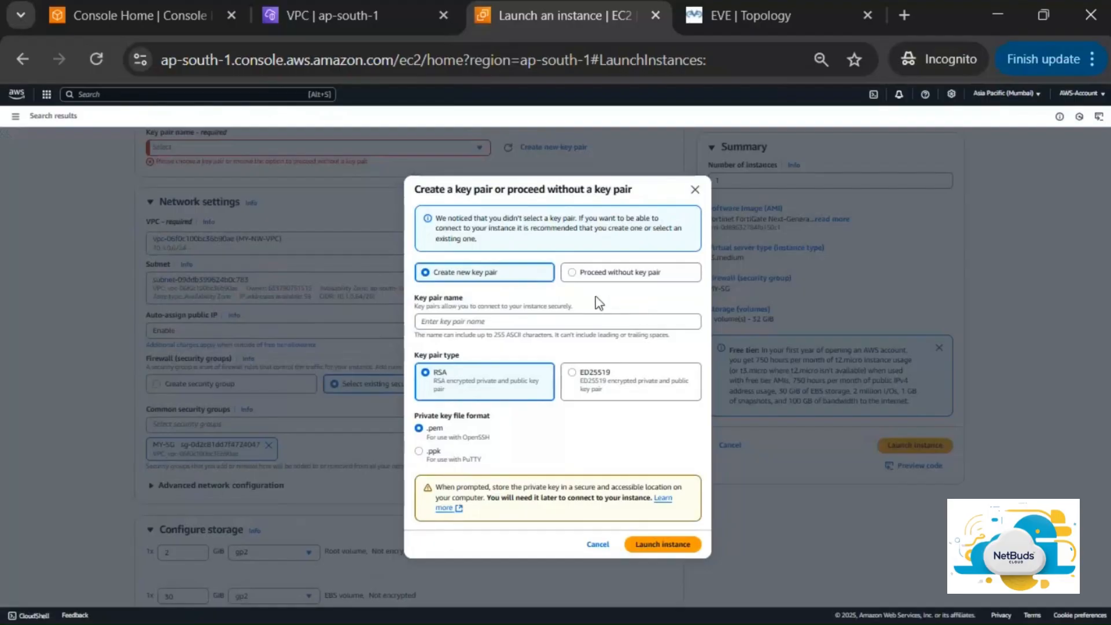
{"action": "left_click", "coordinate": [571, 273]}
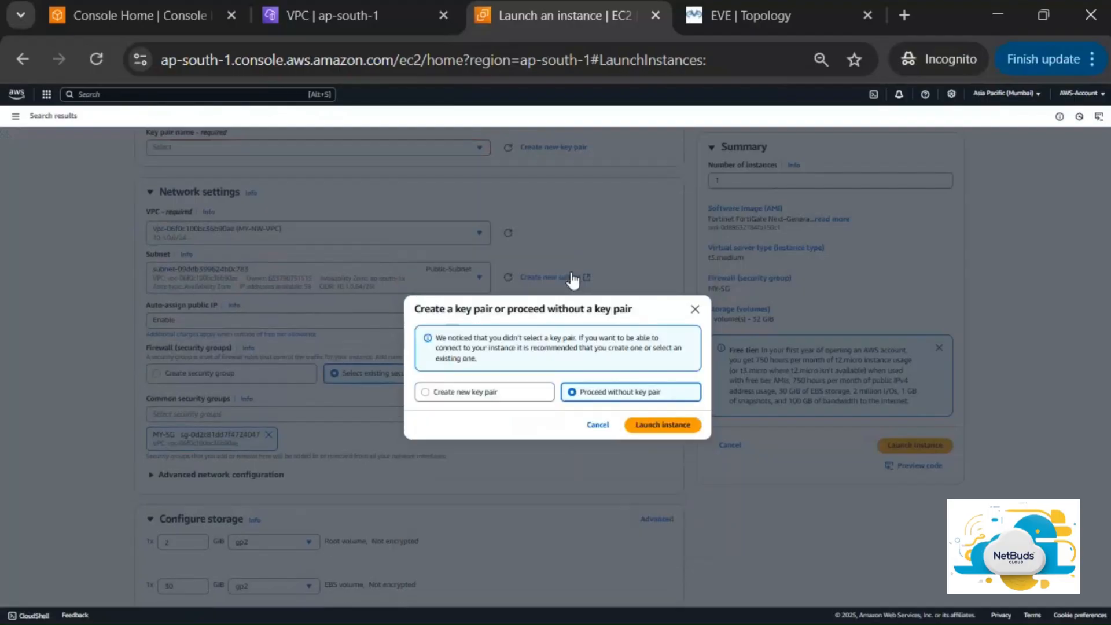
{"action": "left_click", "coordinate": [667, 426]}
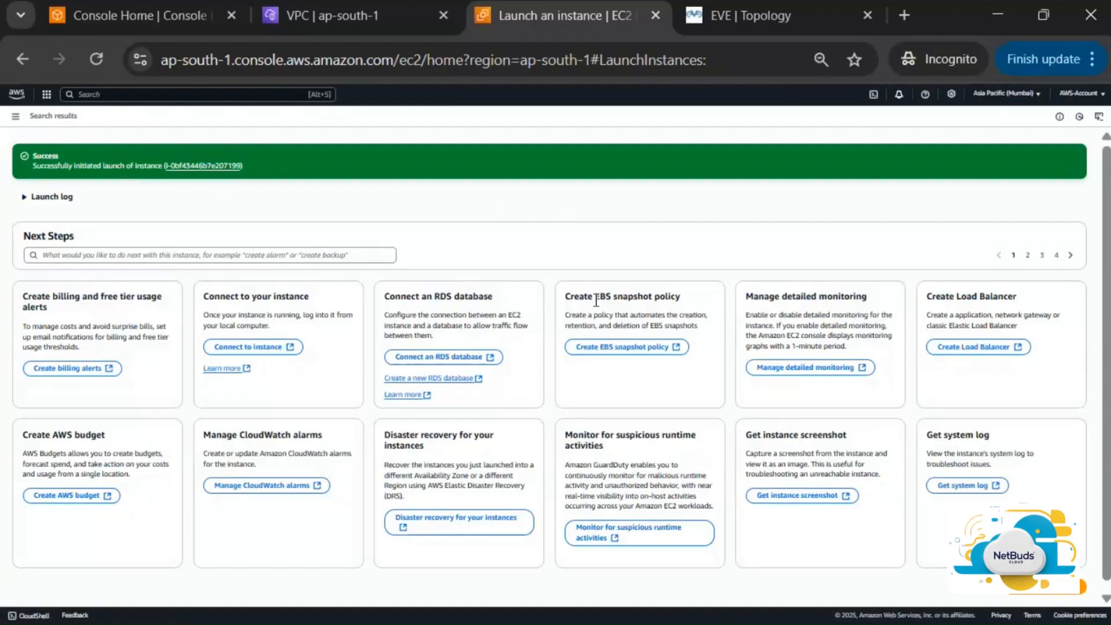
Search for ec2 and open the EC2 Instances list
{"action": "left_click", "coordinate": [198, 98]}
{"action": "type", "text": "ec2"}
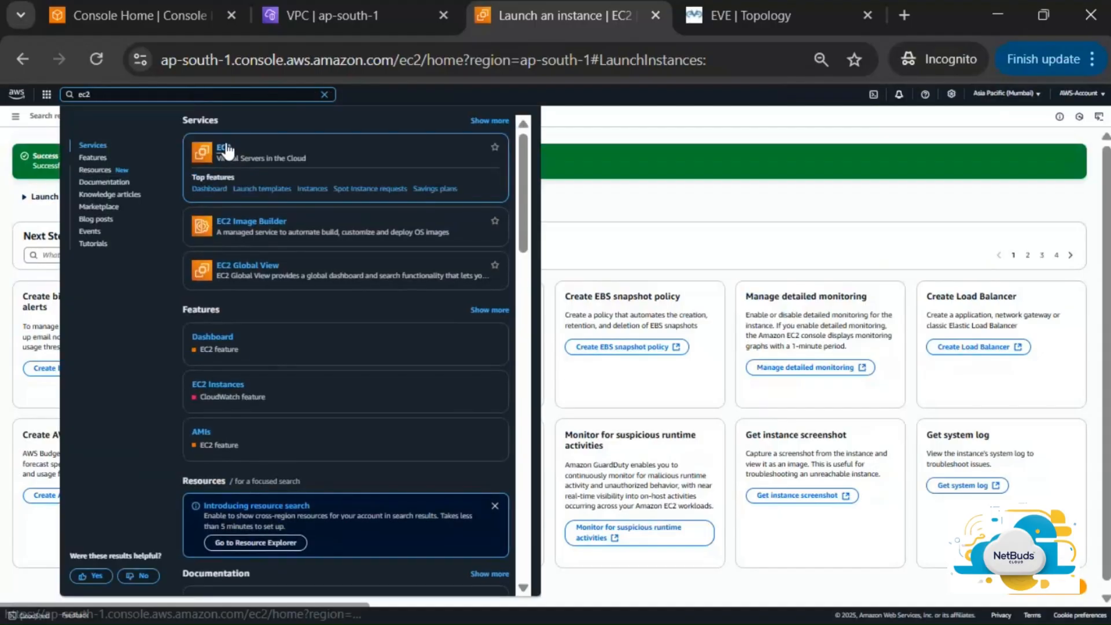
{"action": "left_click", "coordinate": [225, 147]}
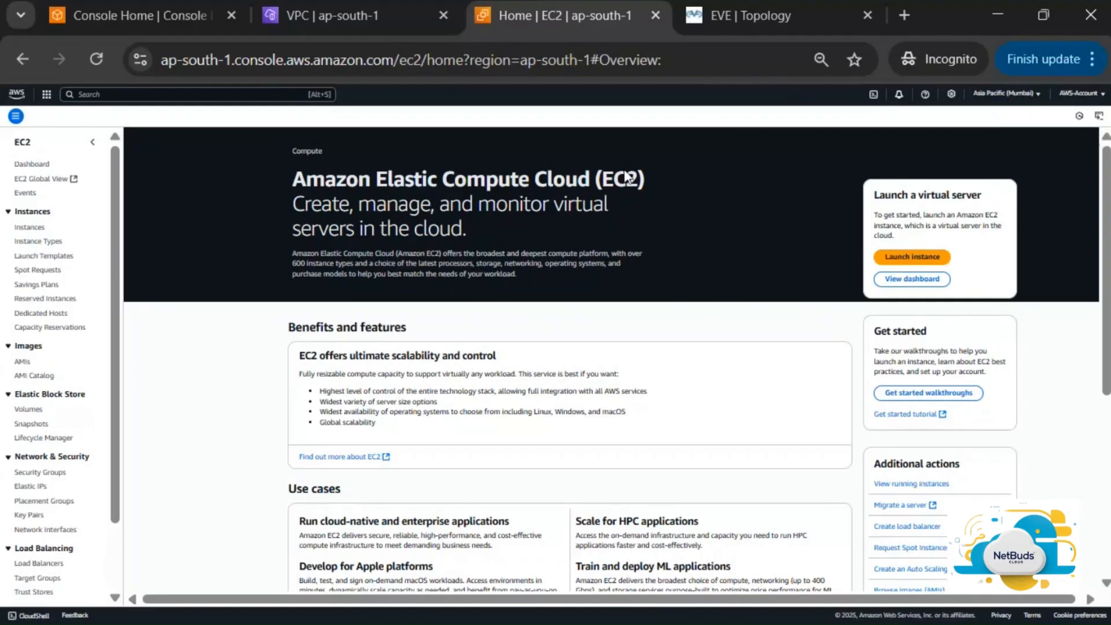
{"action": "scroll", "coordinate": [239, 485], "scroll_direction": "down", "scroll_amount": 5}
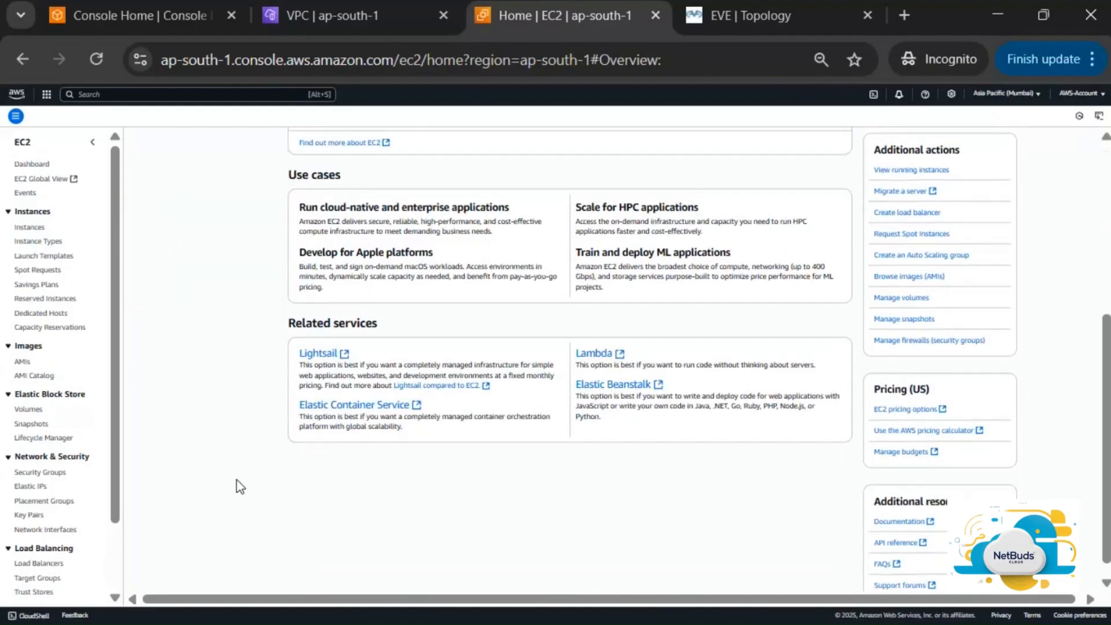
{"action": "scroll", "coordinate": [237, 486], "scroll_direction": "up", "scroll_amount": 5}
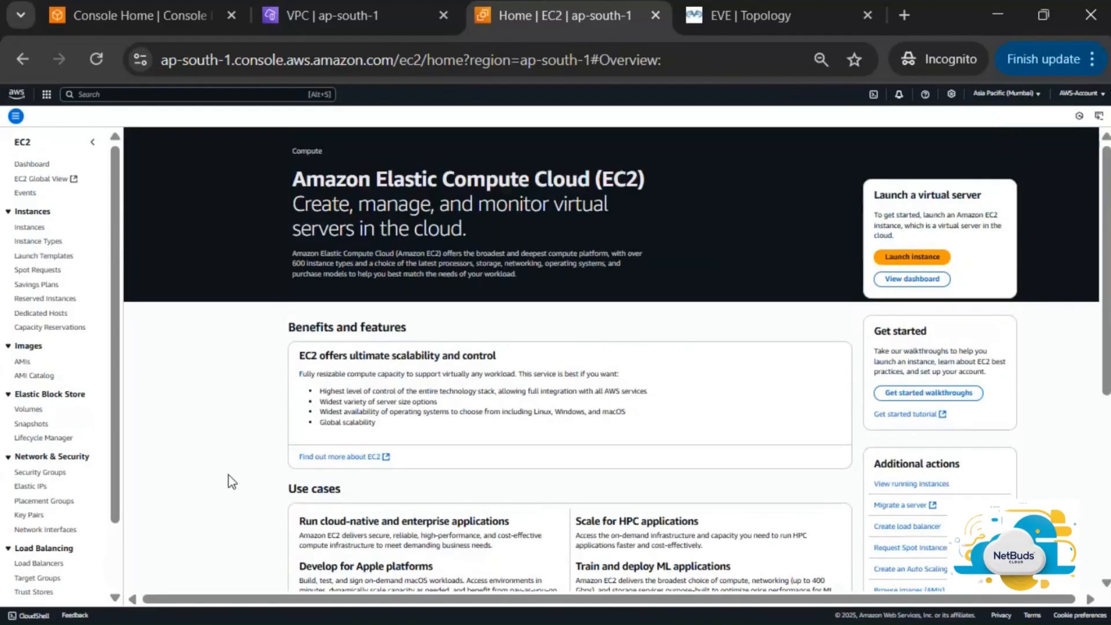
{"action": "left_click", "coordinate": [30, 228]}
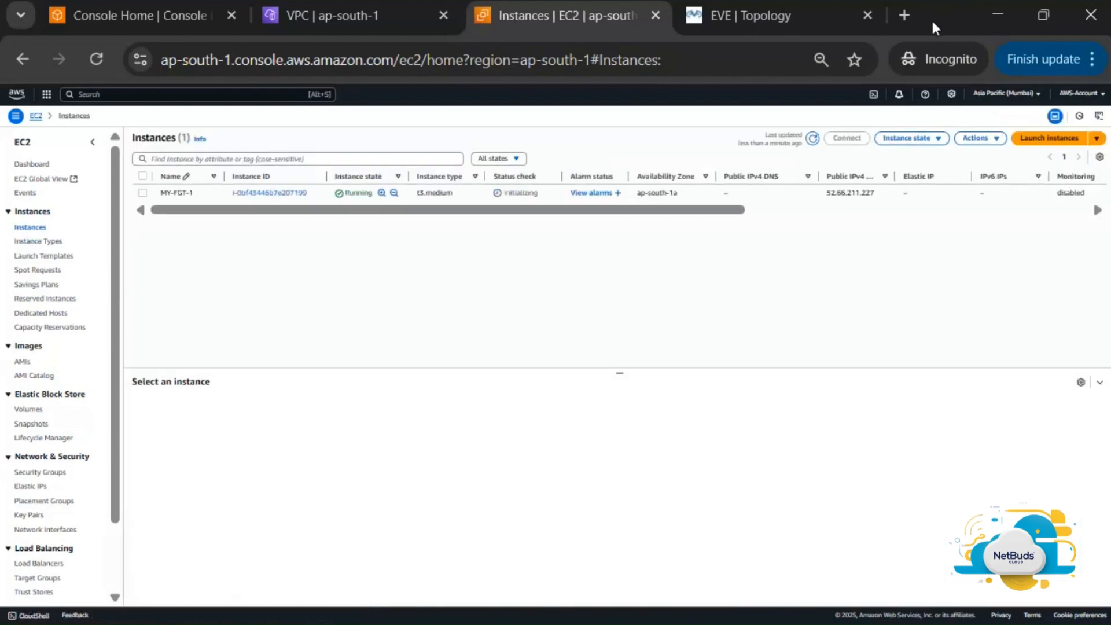
{"action": "left_click_drag", "start_coordinate": [931, 18], "coordinate": [906, 36]}
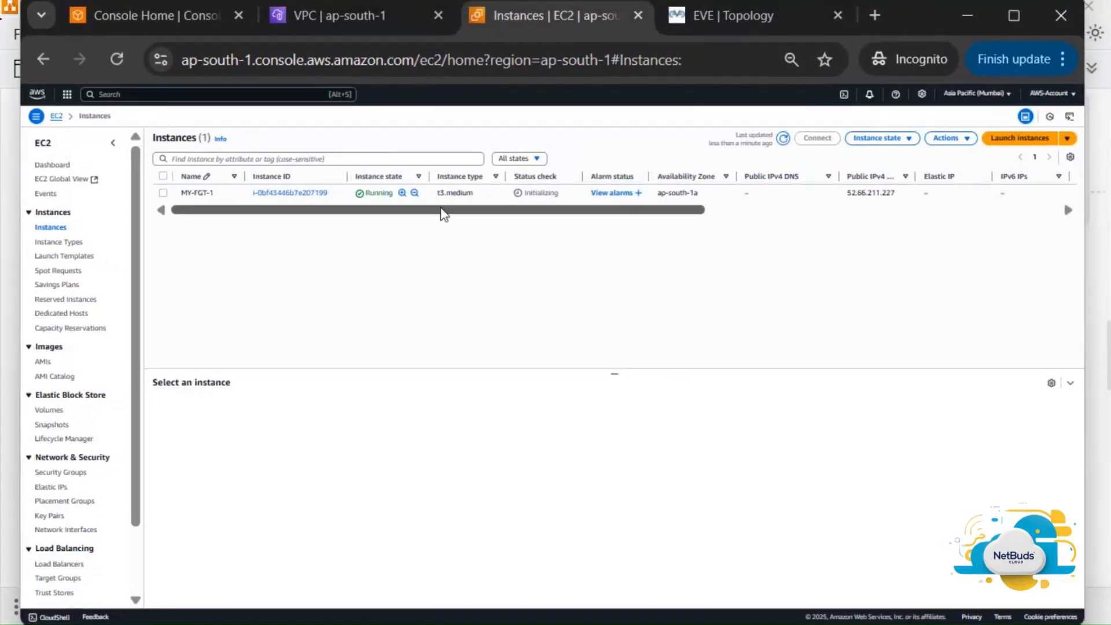
Select MY-FGT-1 and view its networking details, including public IP 52.66.211.227
{"action": "left_click", "coordinate": [163, 193]}
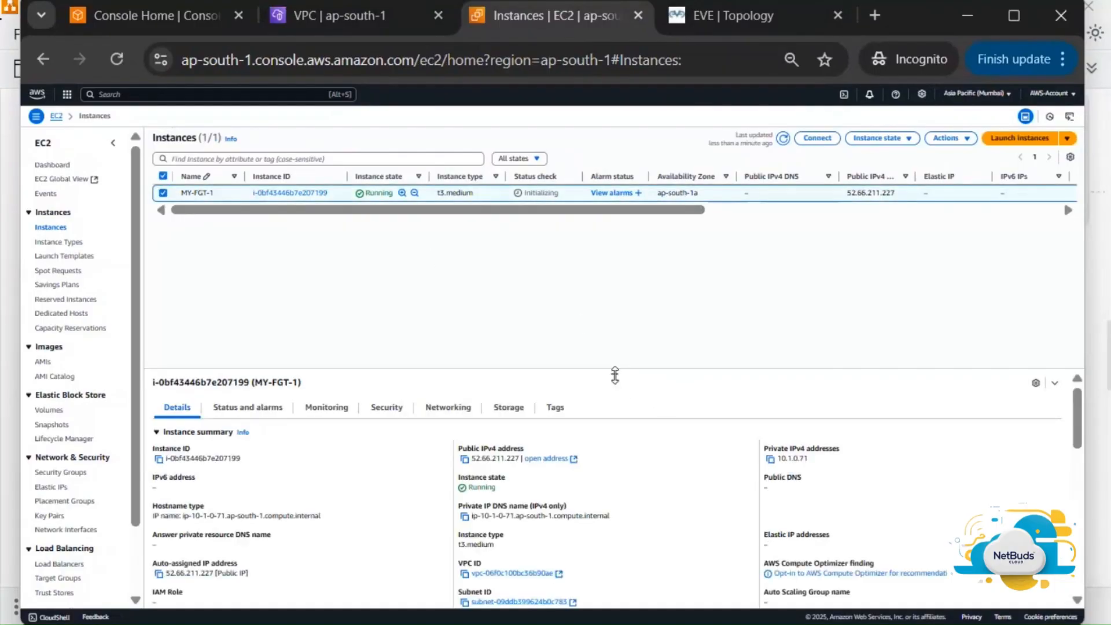
{"action": "left_click_drag", "start_coordinate": [615, 374], "coordinate": [601, 274]}
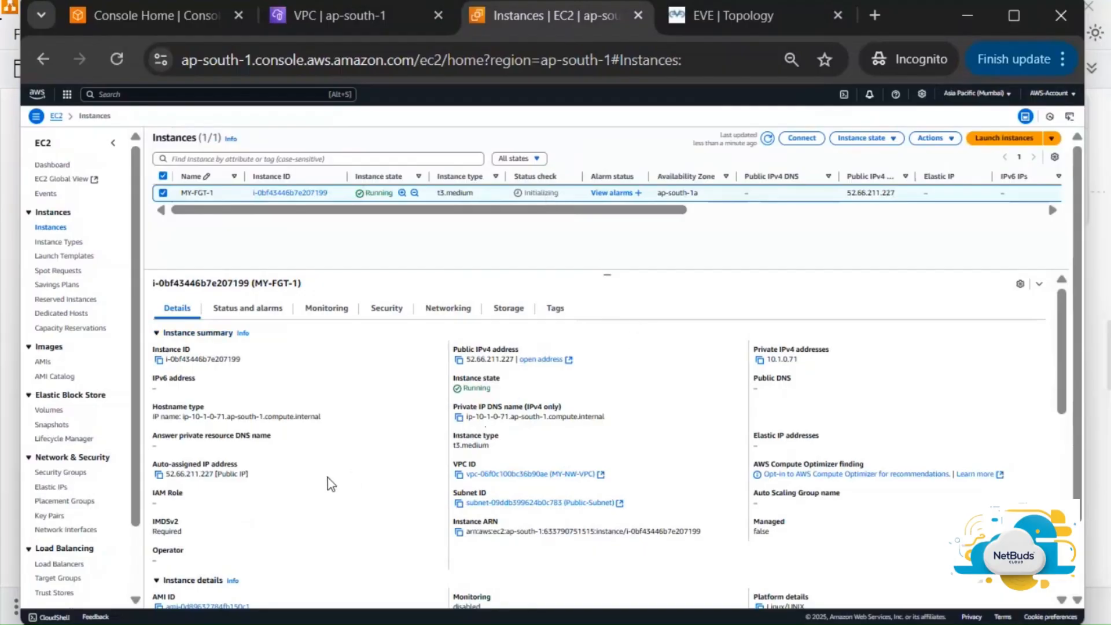
{"action": "left_click", "coordinate": [450, 311]}
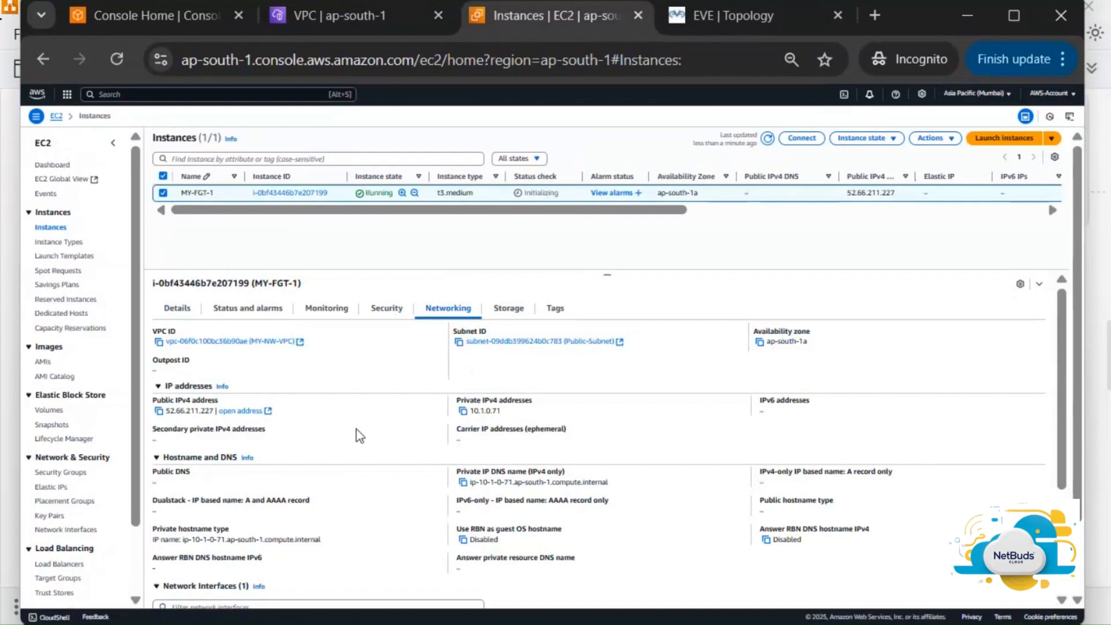
{"action": "scroll", "coordinate": [357, 429], "scroll_direction": "down", "scroll_amount": 3}
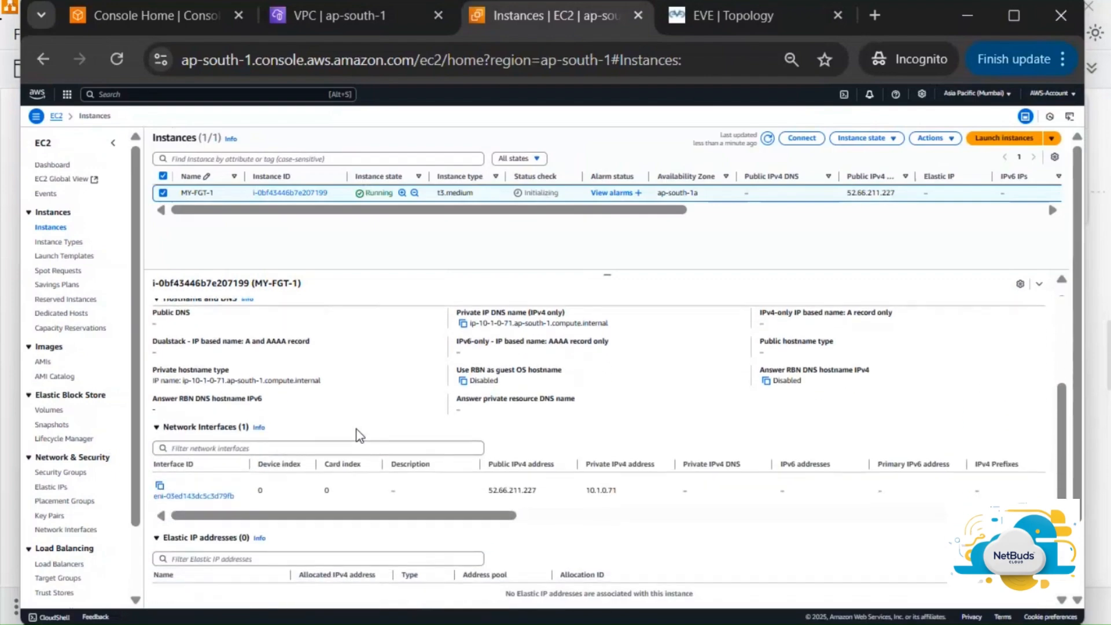
{"action": "scroll", "coordinate": [359, 437], "scroll_direction": "up", "scroll_amount": 3}
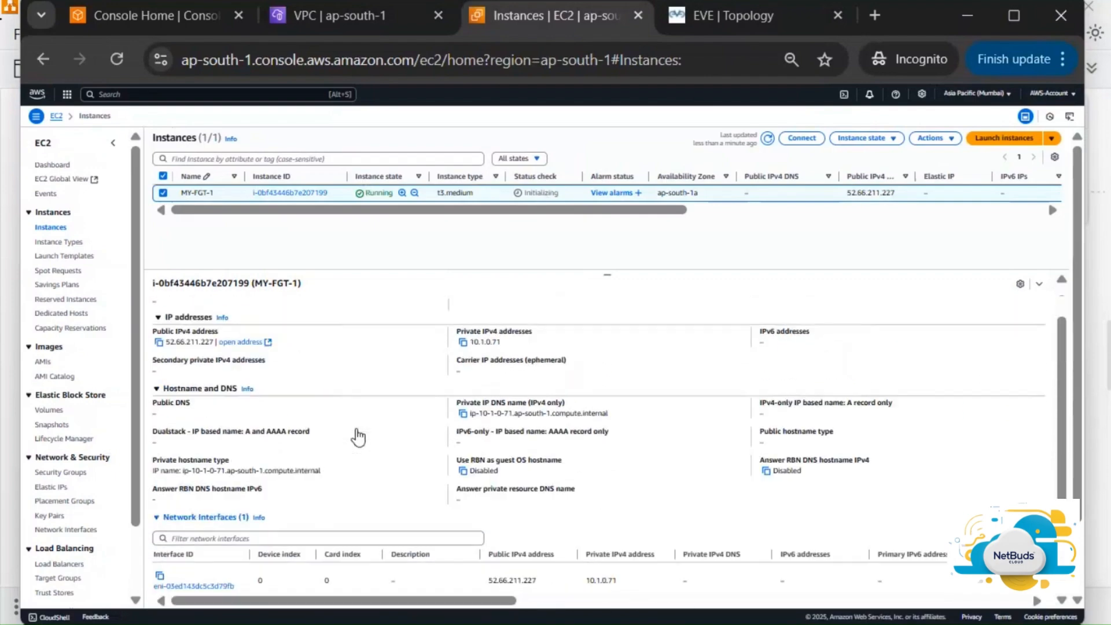
{"action": "scroll", "coordinate": [359, 436], "scroll_direction": "down", "scroll_amount": 3}
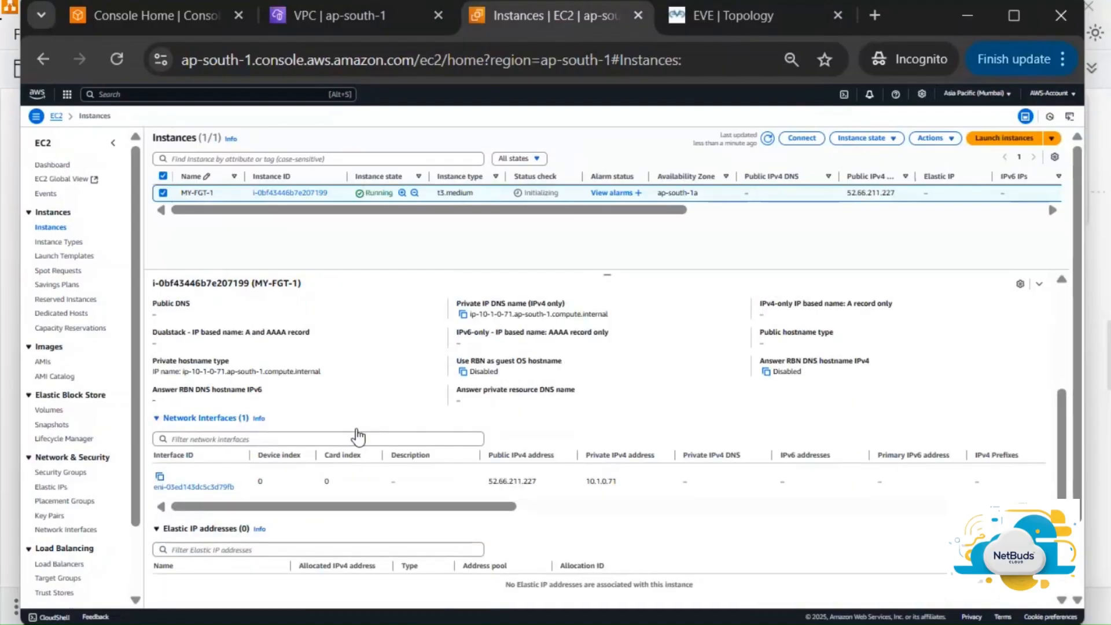
{"action": "scroll", "coordinate": [360, 436], "scroll_direction": "up", "scroll_amount": 3}
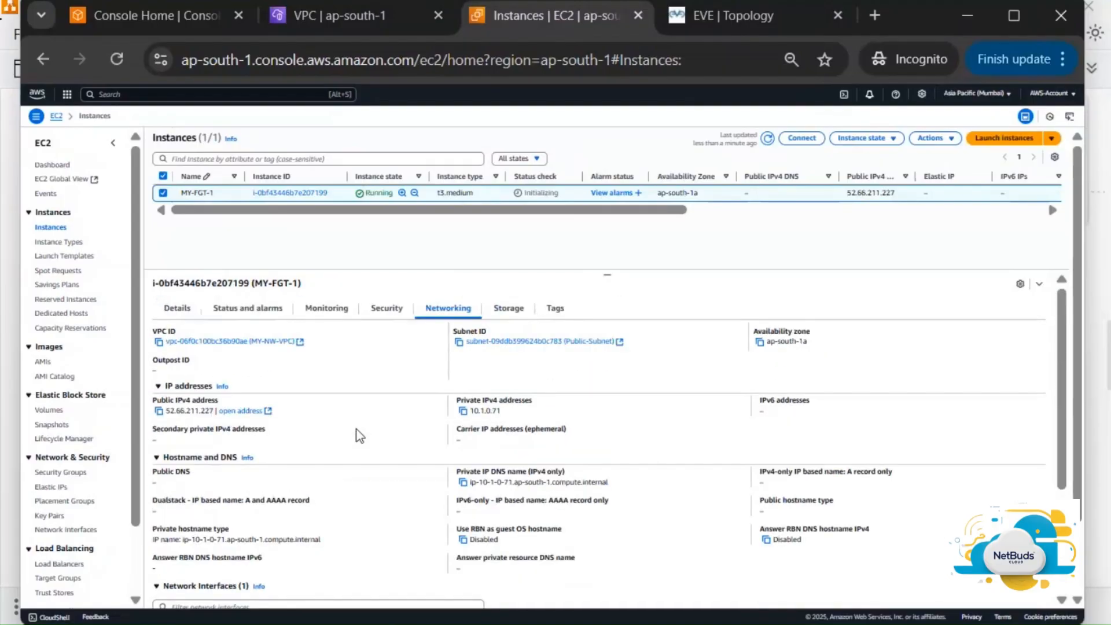
Start a new network interface and enter the description FGT-Private-Interface, with page zoom at 67%
{"action": "left_click", "coordinate": [66, 530]}
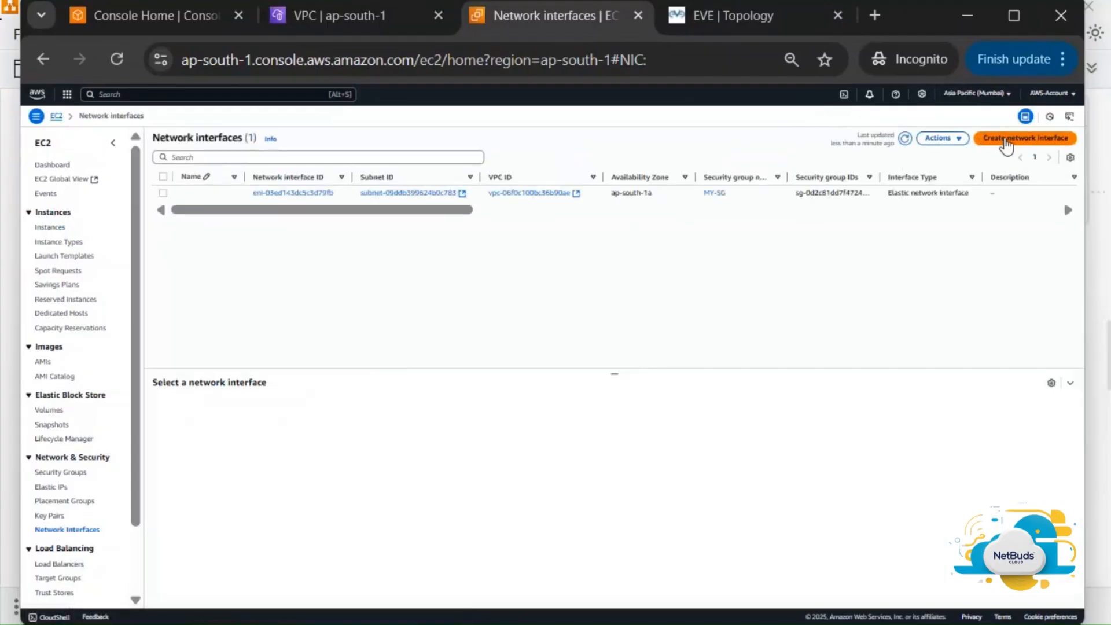
{"action": "left_click", "coordinate": [1007, 144]}
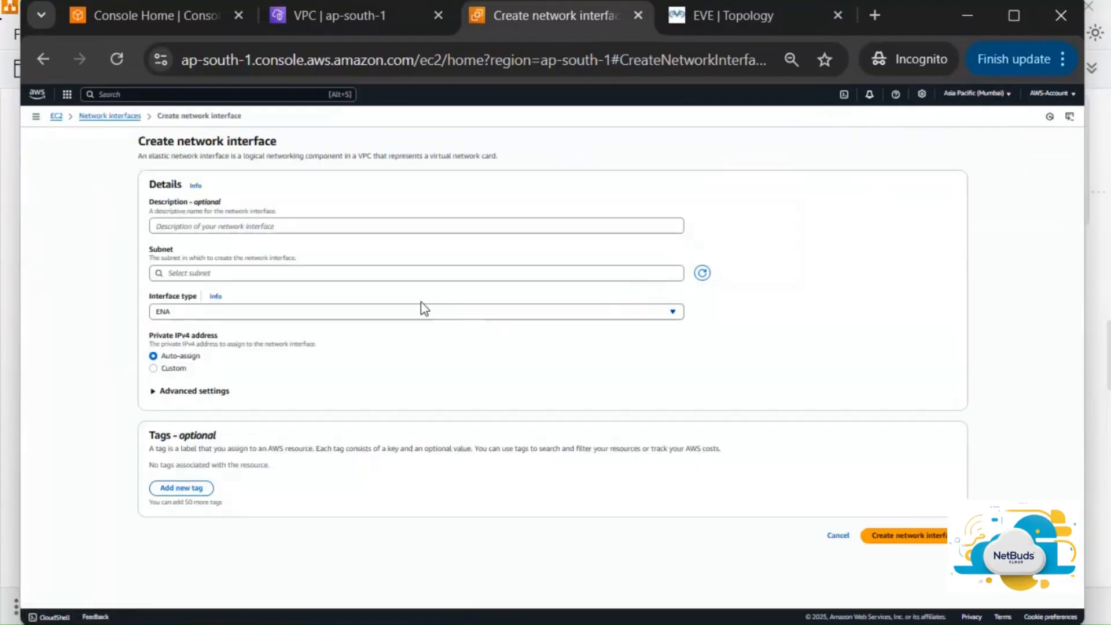
{"action": "left_click", "coordinate": [396, 225]}
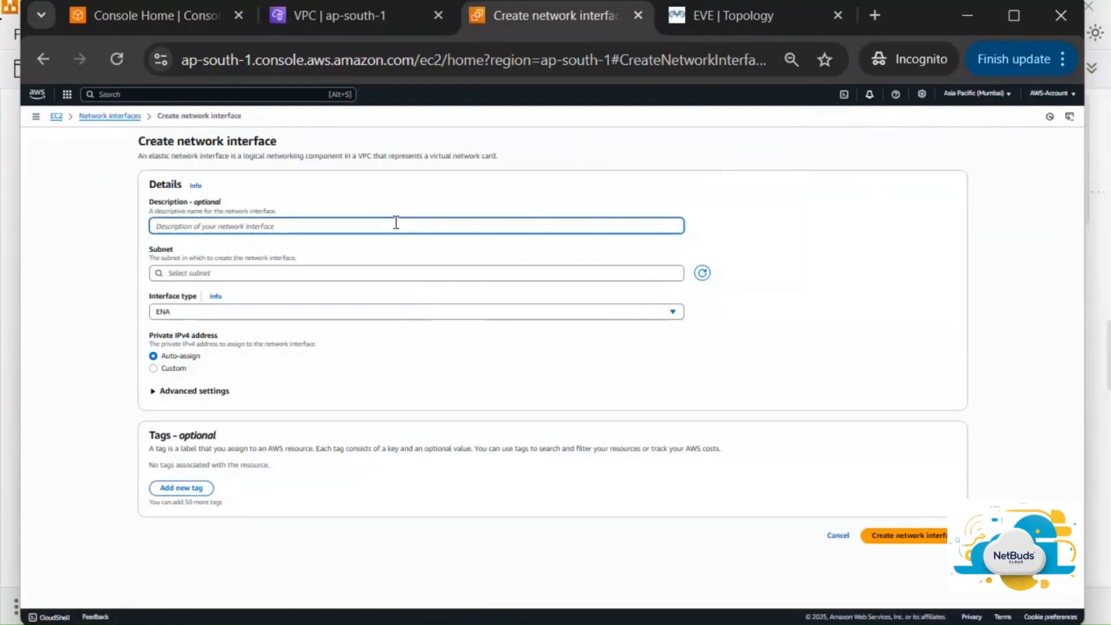
{"action": "type", "text": "r"}
{"action": "left_click", "coordinate": [1063, 58]}
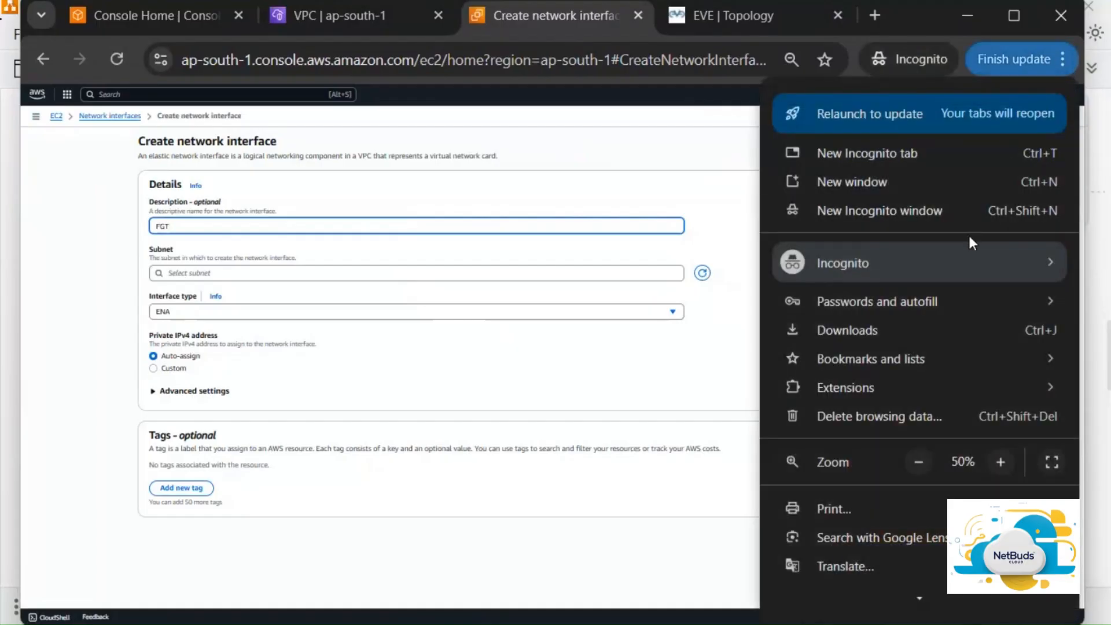
{"action": "left_click", "coordinate": [1000, 463]}
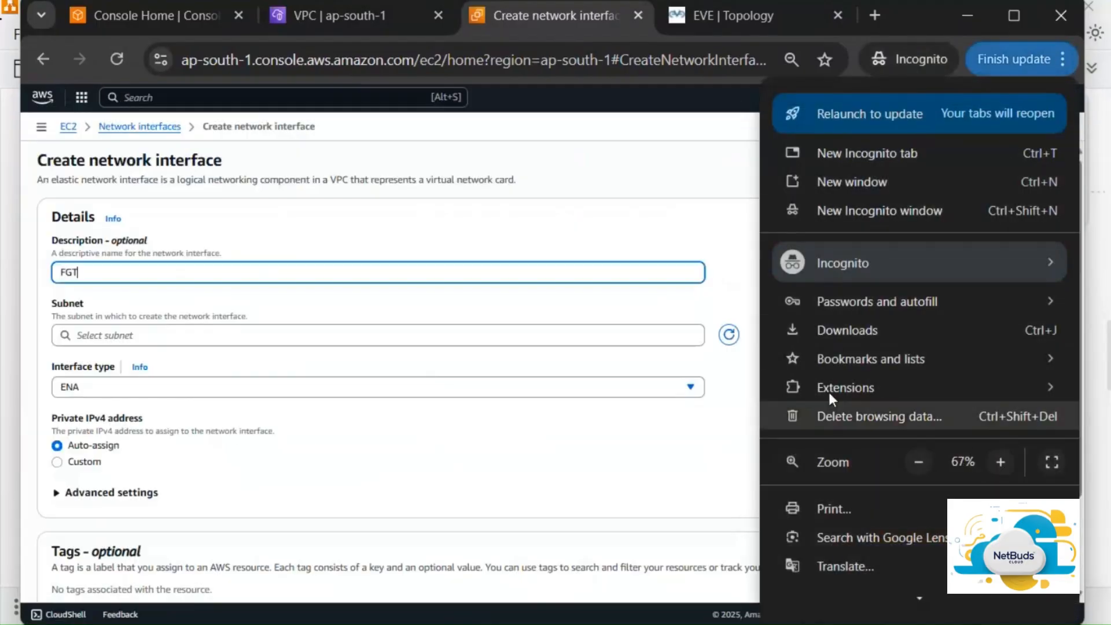
{"action": "left_click", "coordinate": [446, 278]}
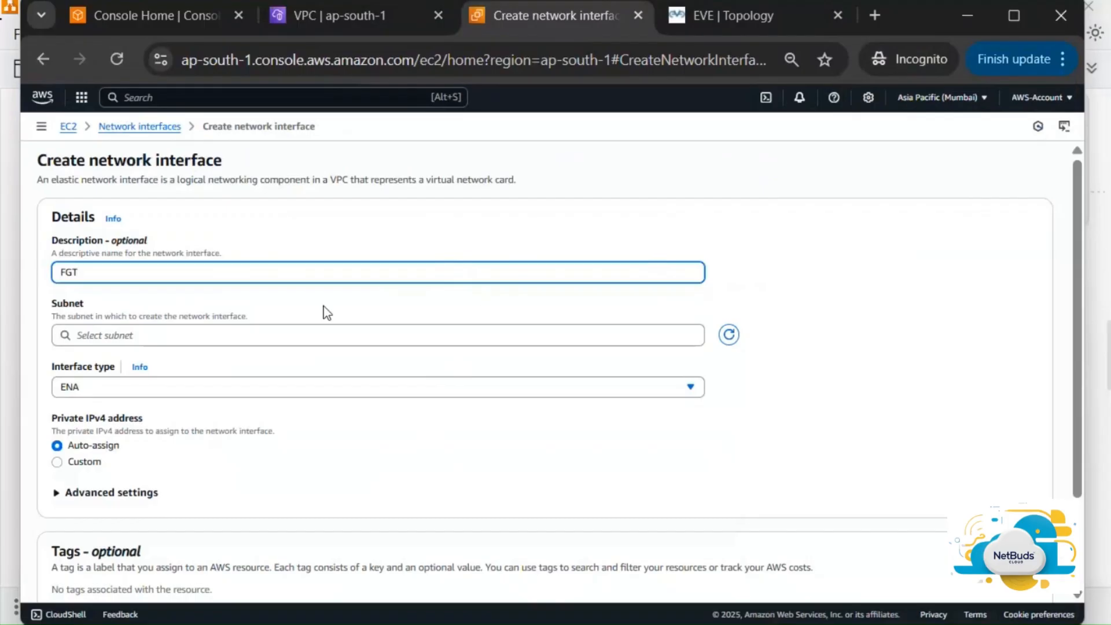
{"action": "type", "text": "-Private-Interface"}
Put the interface in Private-Subnet, type ENA, with custom private IPv4 10.1.0.10
{"action": "scroll", "coordinate": [326, 315], "scroll_direction": "down", "scroll_amount": 1}
{"action": "left_click", "coordinate": [329, 328]}
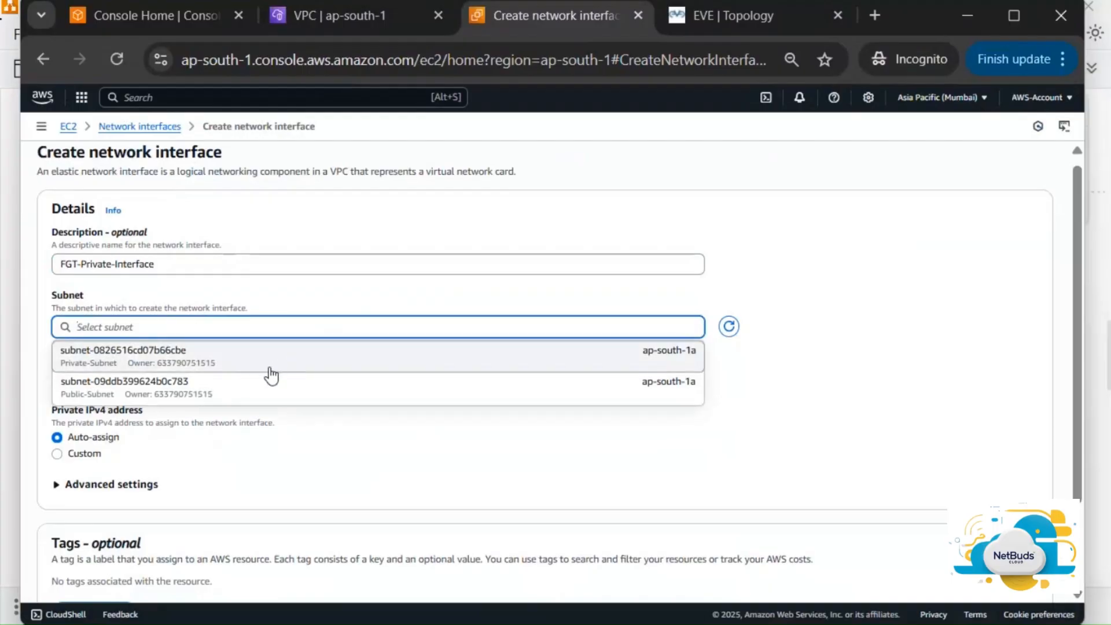
{"action": "left_click", "coordinate": [216, 364]}
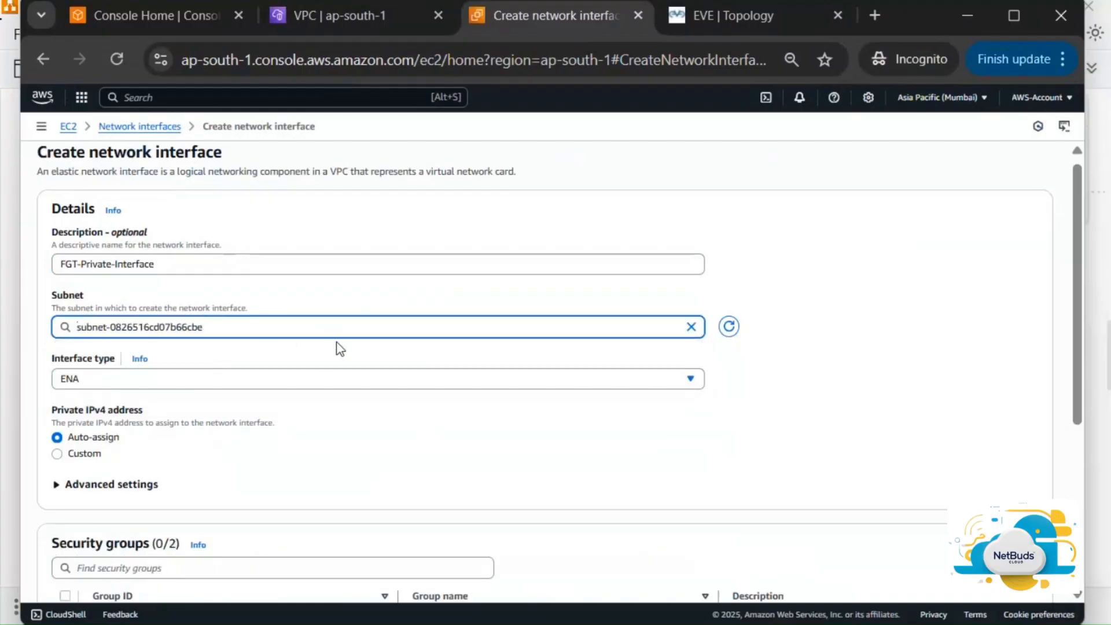
{"action": "left_click", "coordinate": [330, 384]}
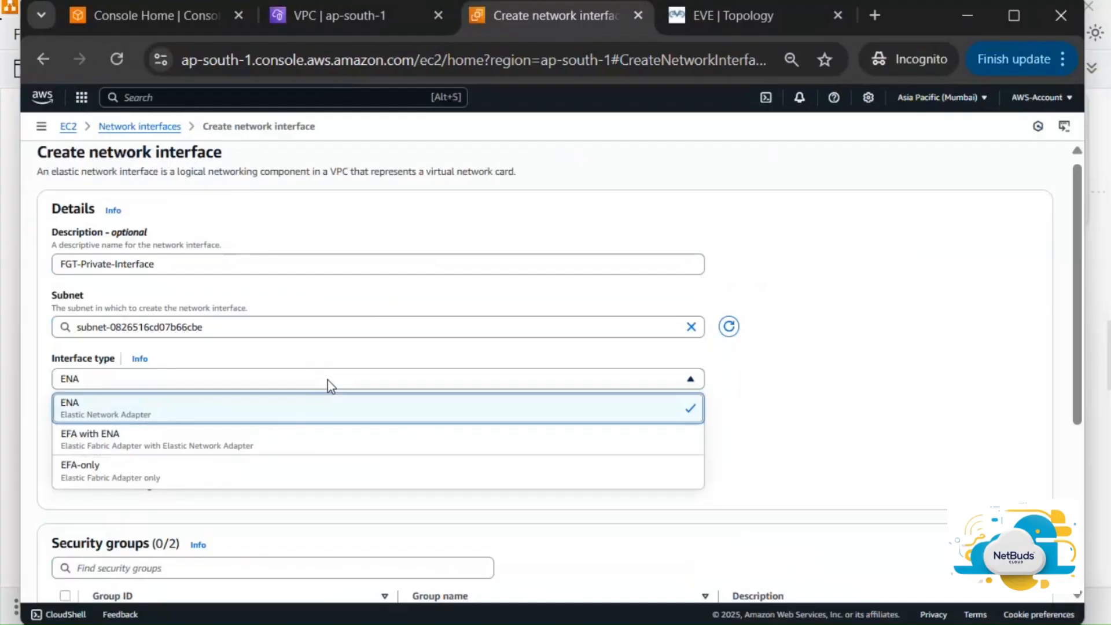
{"action": "left_click", "coordinate": [329, 385]}
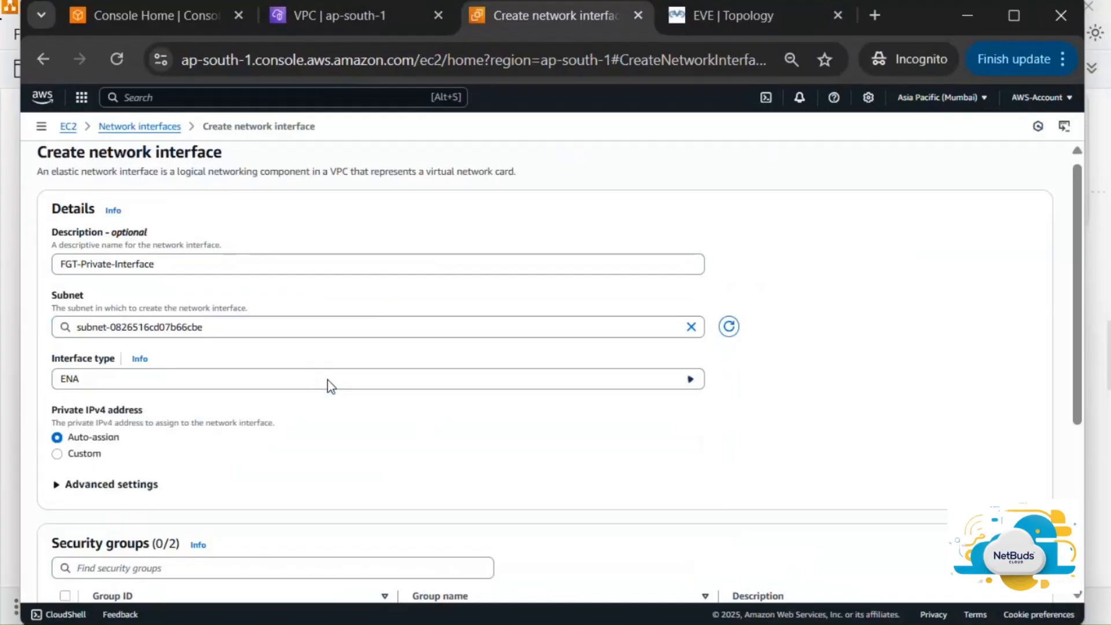
{"action": "scroll", "coordinate": [386, 434], "scroll_direction": "down", "scroll_amount": 3}
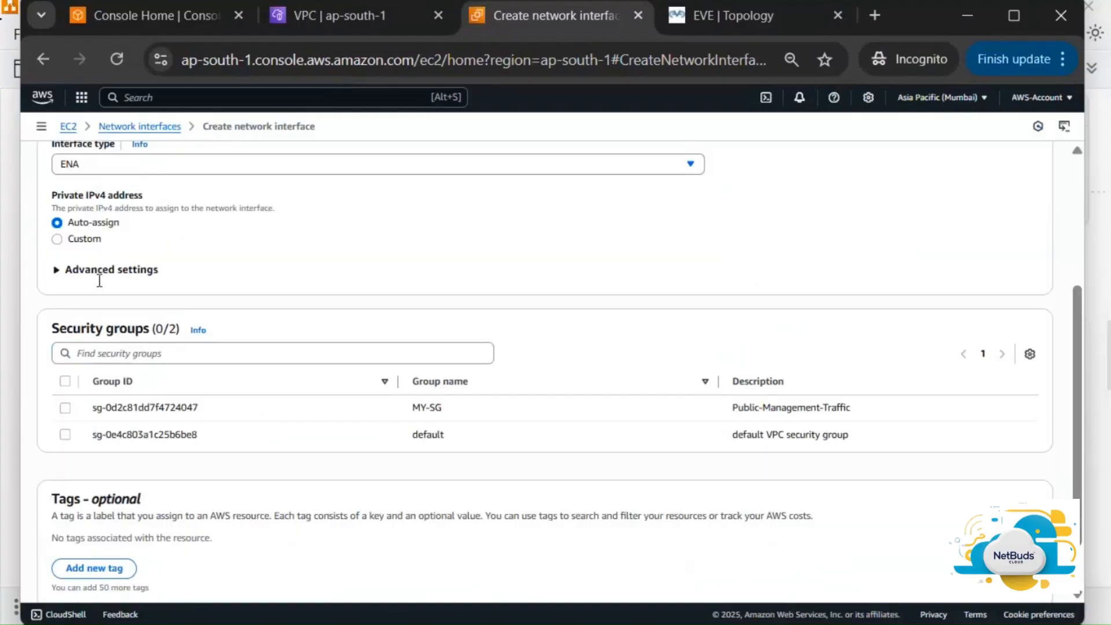
{"action": "left_click", "coordinate": [78, 240]}
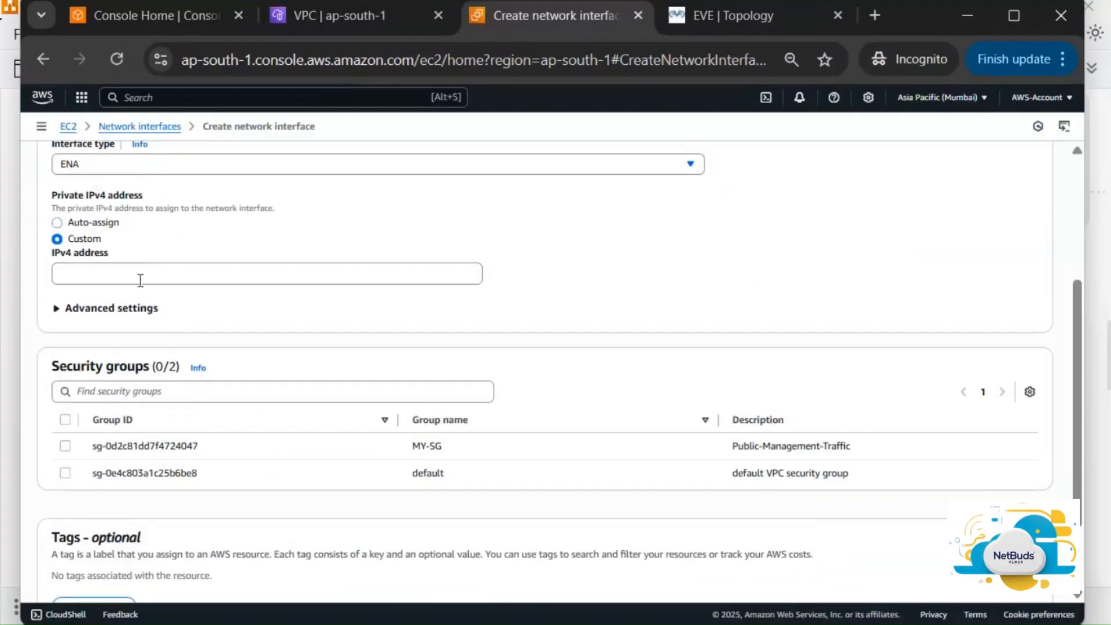
{"action": "scroll", "coordinate": [216, 269], "scroll_direction": "up", "scroll_amount": 1}
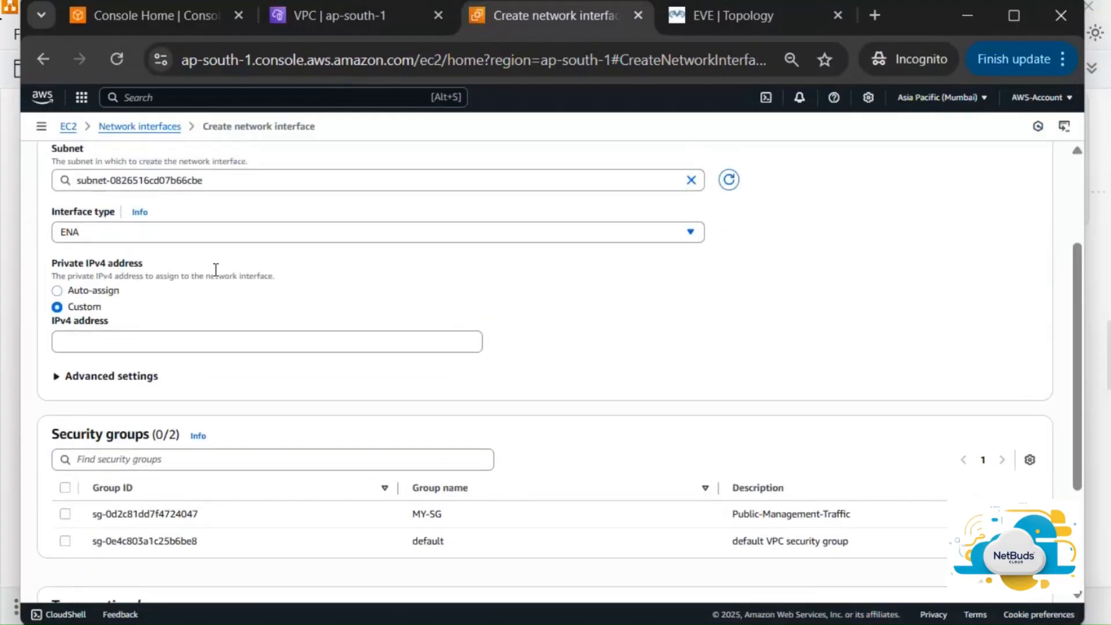
{"action": "scroll", "coordinate": [214, 270], "scroll_direction": "up", "scroll_amount": 2}
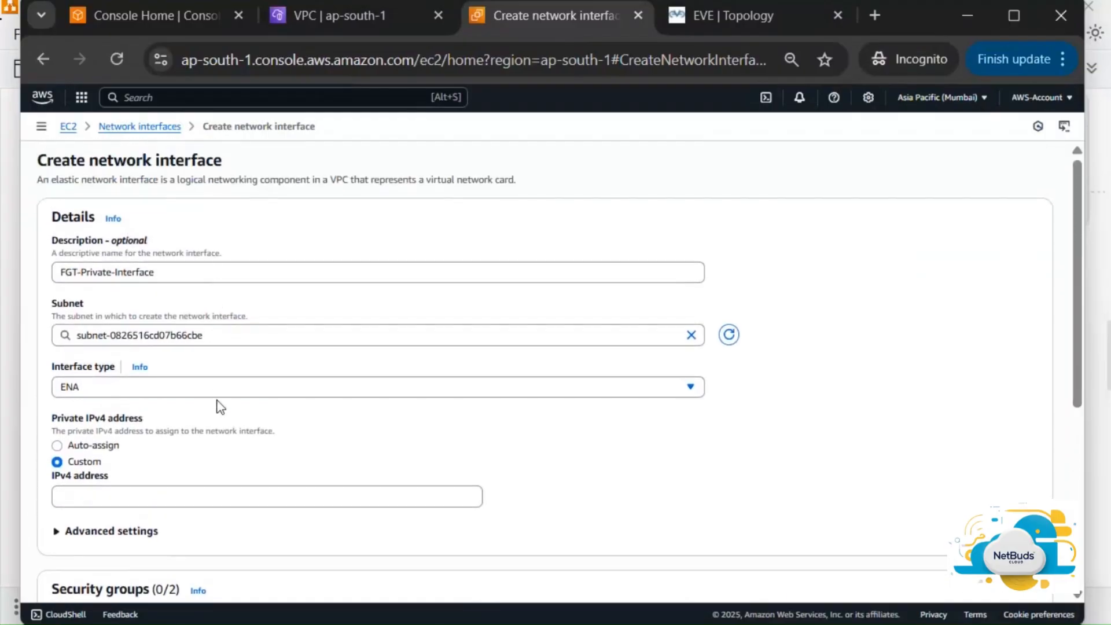
{"action": "left_click", "coordinate": [254, 331]}
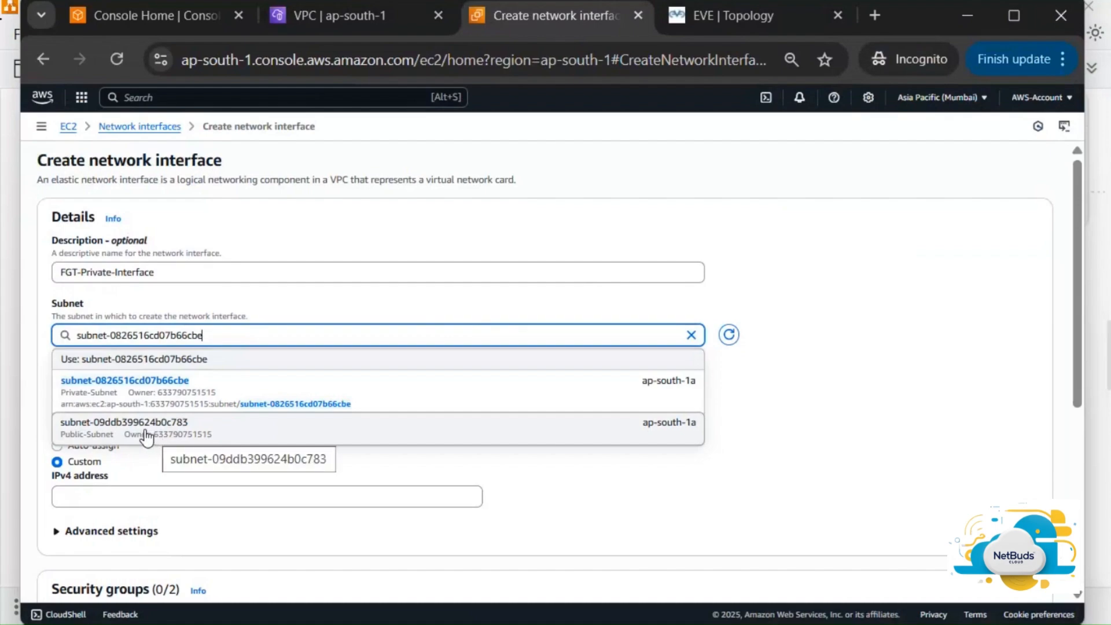
{"action": "left_click", "coordinate": [291, 453]}
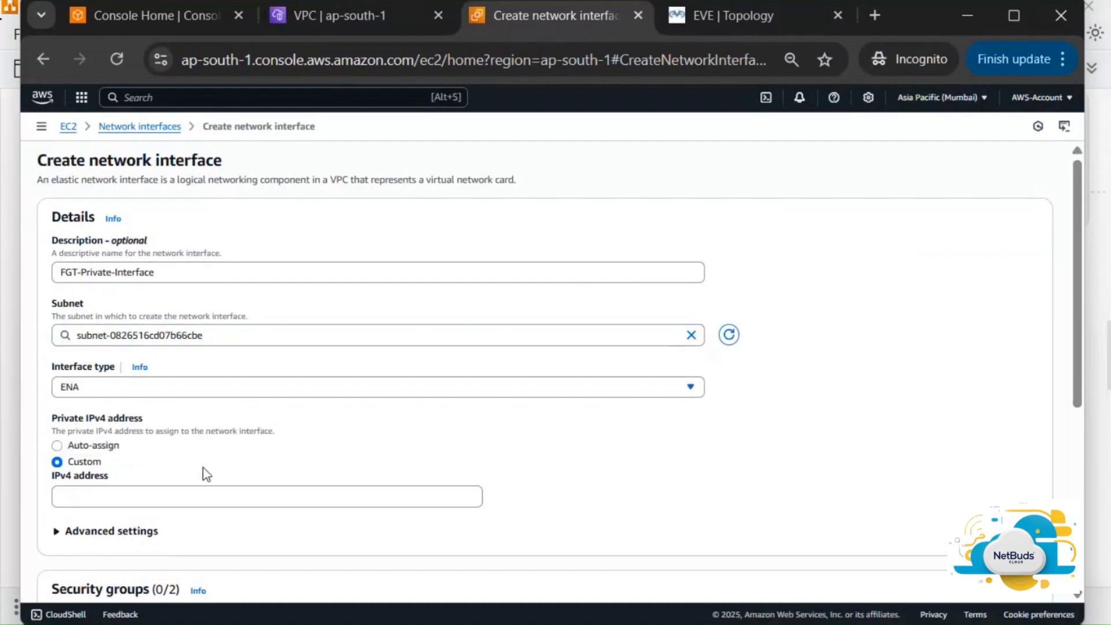
{"action": "left_click", "coordinate": [205, 492]}
{"action": "type", "text": "10.1."}
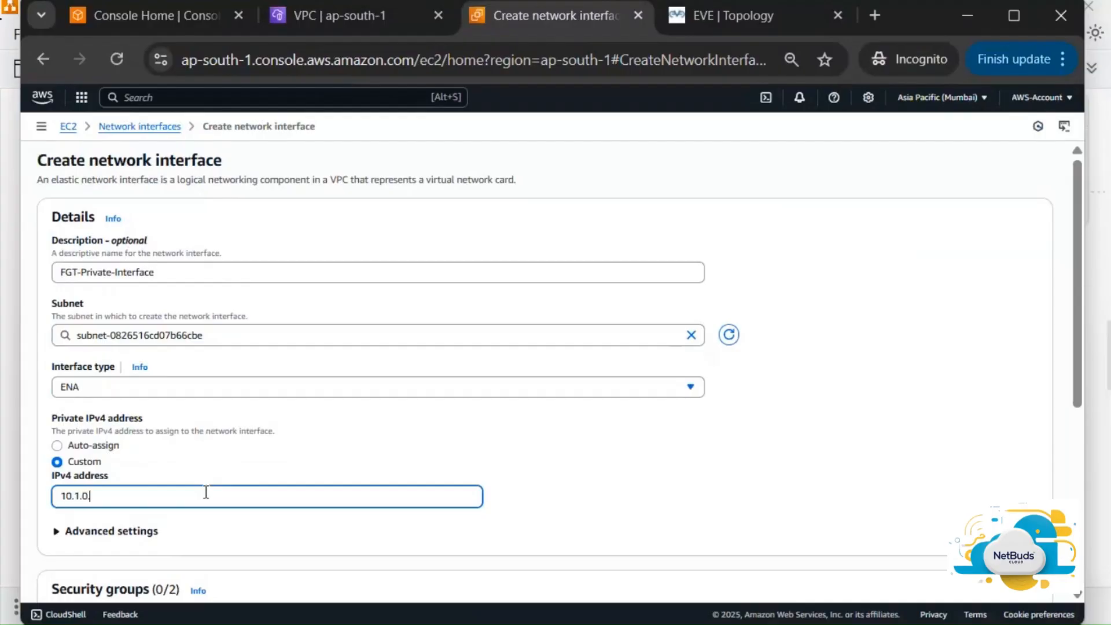
{"action": "type", "text": "0.10"}
Attach the MY-SG security group and create the network interface
{"action": "scroll", "coordinate": [493, 453], "scroll_direction": "down", "scroll_amount": 3}
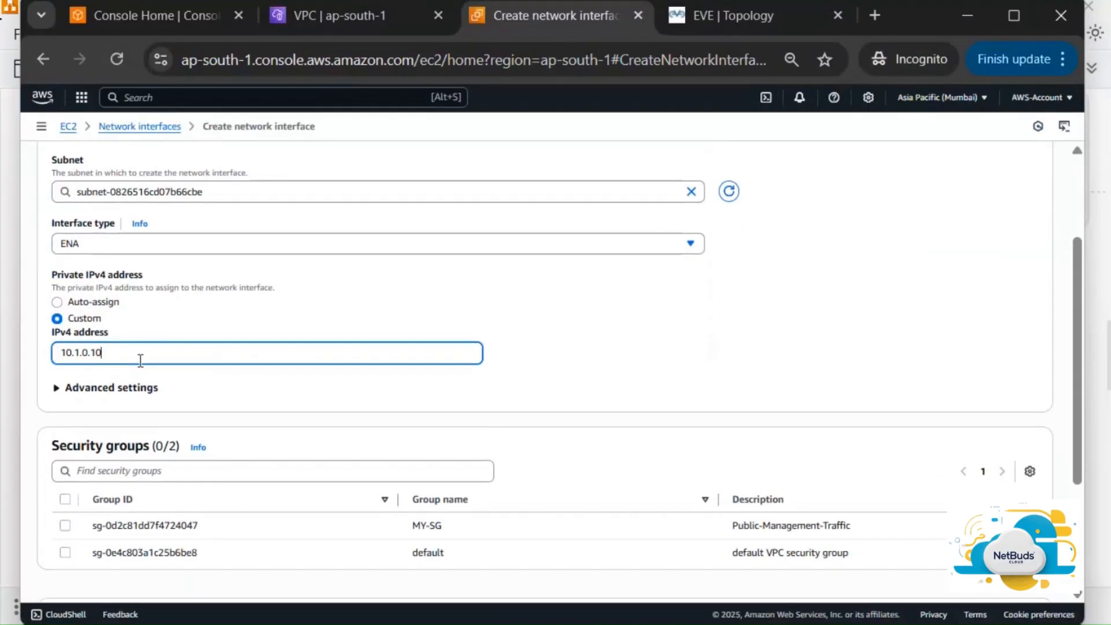
{"action": "left_click", "coordinate": [130, 387]}
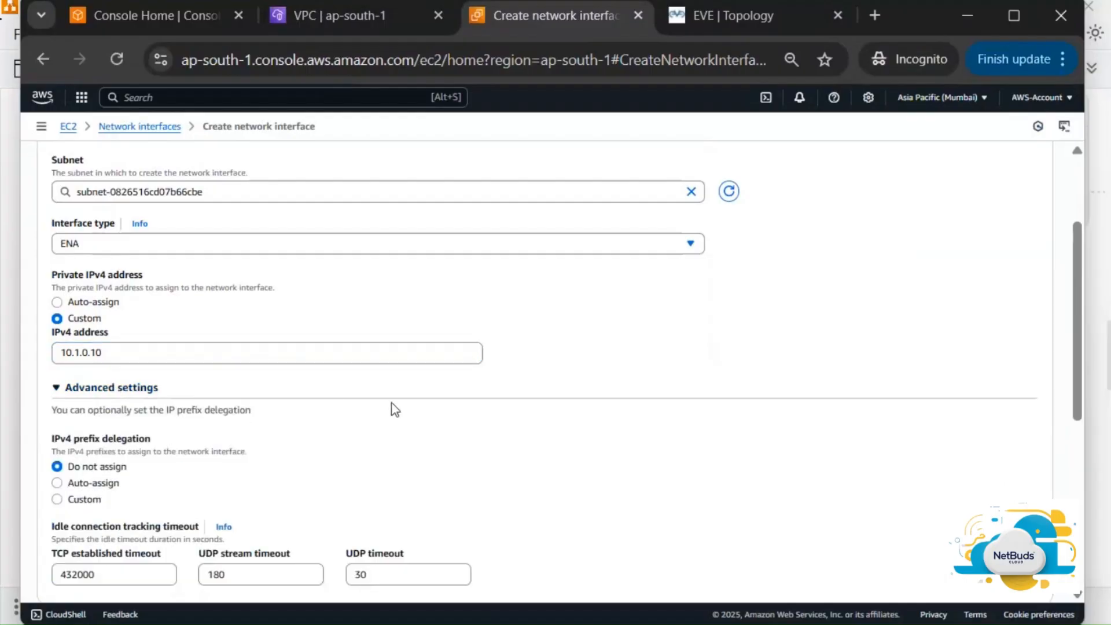
{"action": "scroll", "coordinate": [394, 408], "scroll_direction": "down", "scroll_amount": 1}
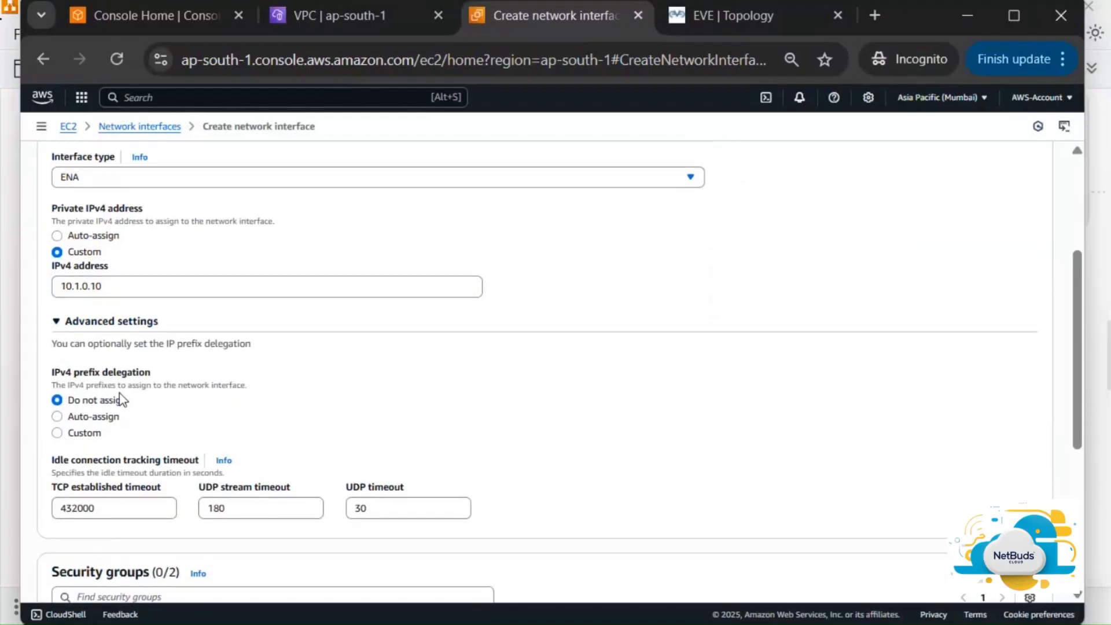
{"action": "left_click", "coordinate": [56, 323]}
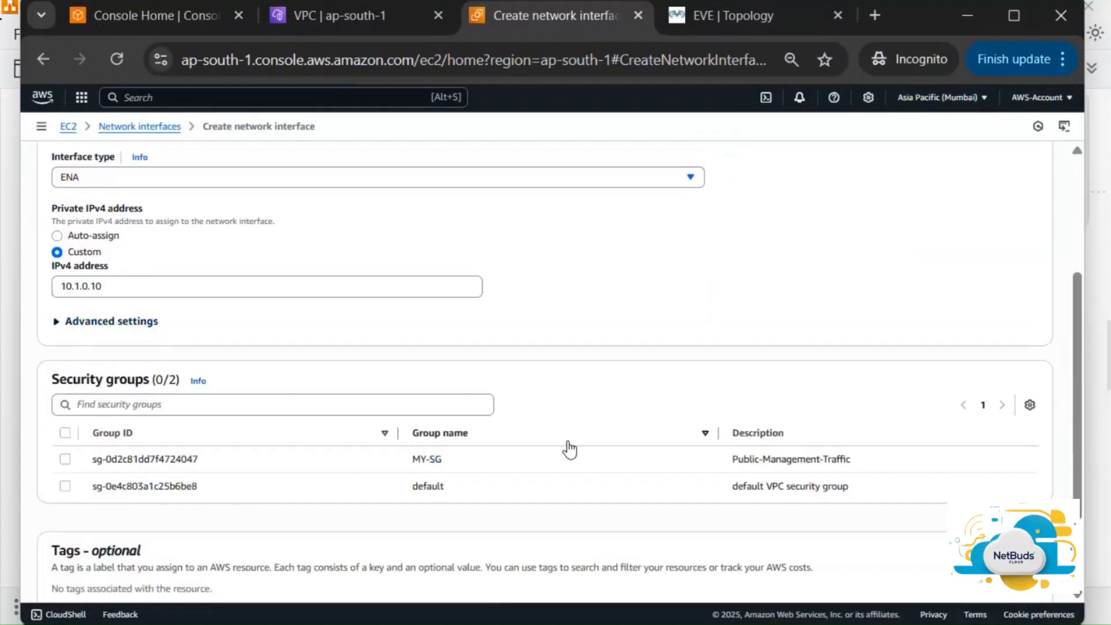
{"action": "scroll", "coordinate": [570, 449], "scroll_direction": "down", "scroll_amount": 2}
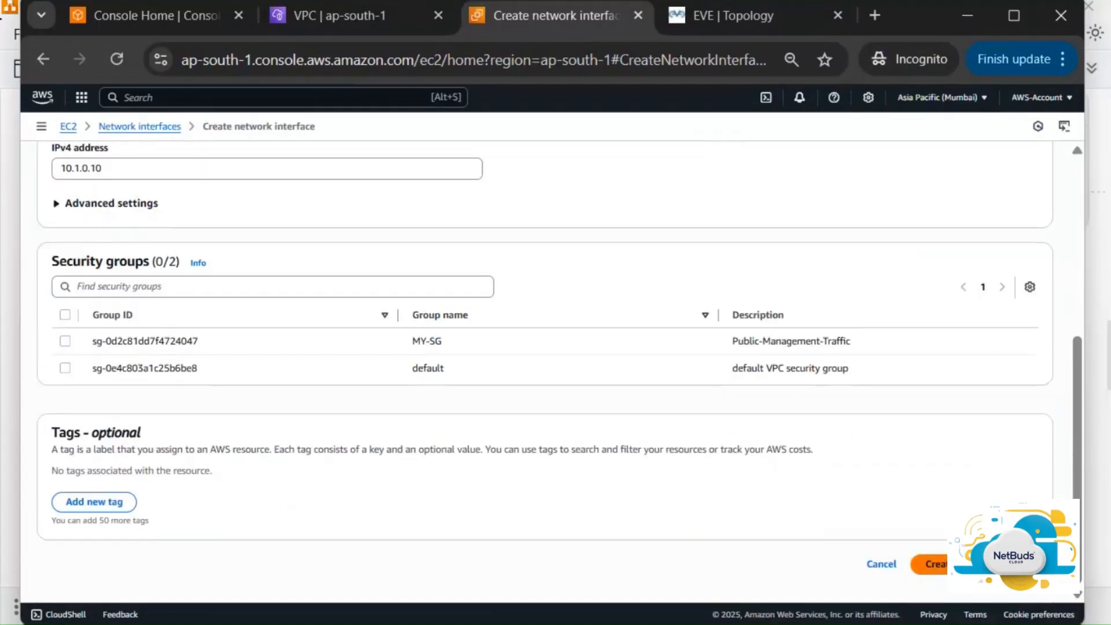
{"action": "left_click", "coordinate": [929, 564]}
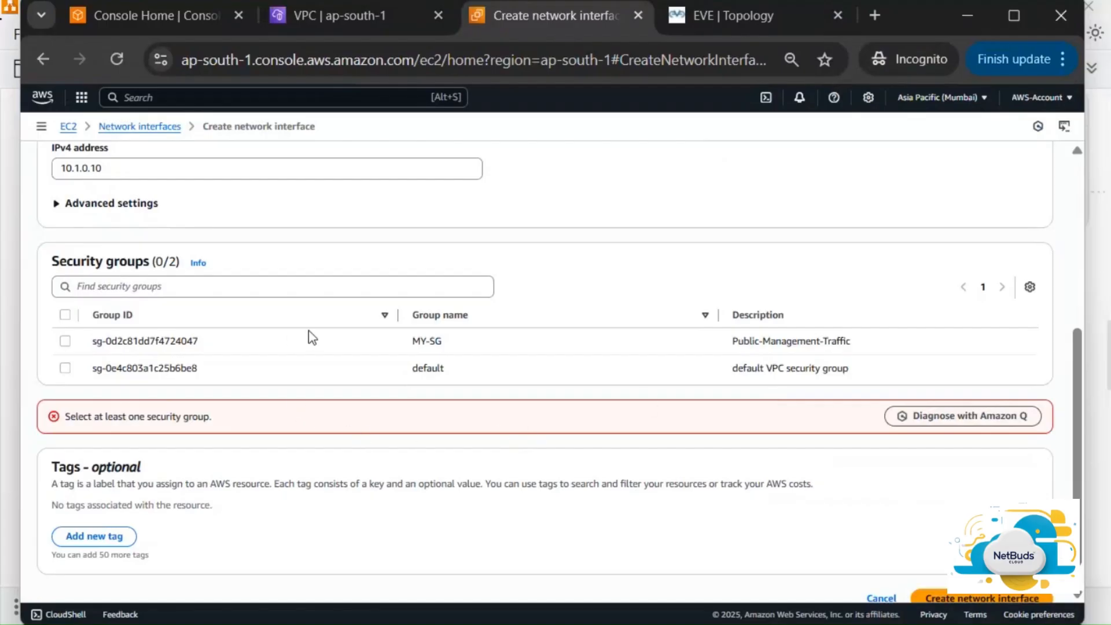
{"action": "left_click", "coordinate": [65, 341]}
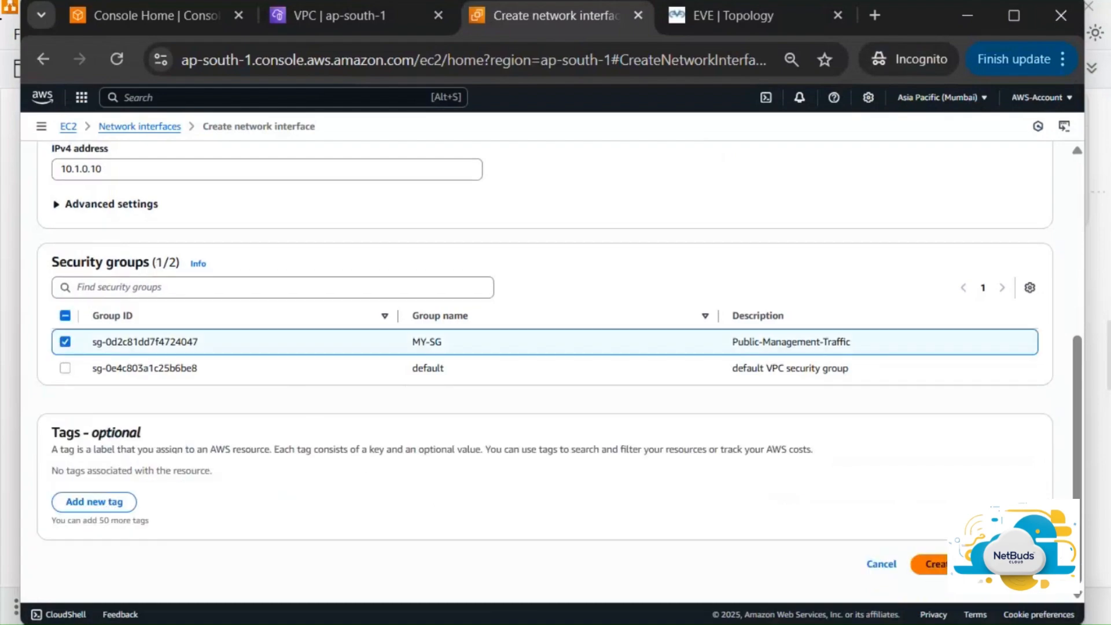
{"action": "left_click", "coordinate": [932, 564]}
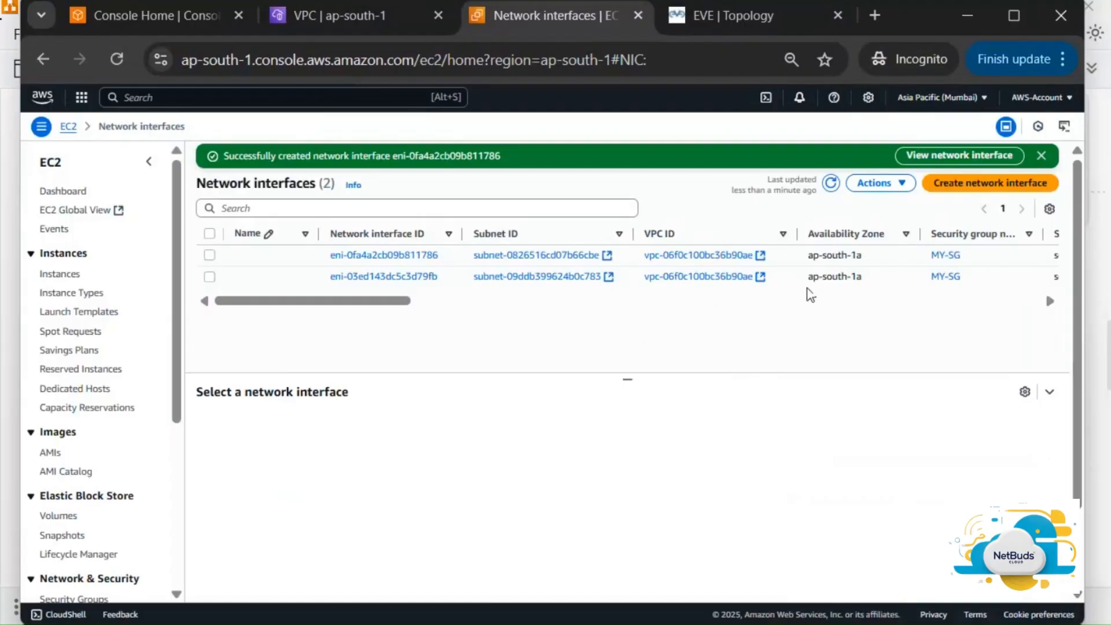
Scroll the Network interfaces table sideways to confirm eni-0fa4a2cb09b811786 shows Available
{"action": "scroll", "coordinate": [862, 284], "scroll_direction": "right", "scroll_amount": 5}
{"action": "scroll", "coordinate": [867, 288], "scroll_direction": "right", "scroll_amount": 3}
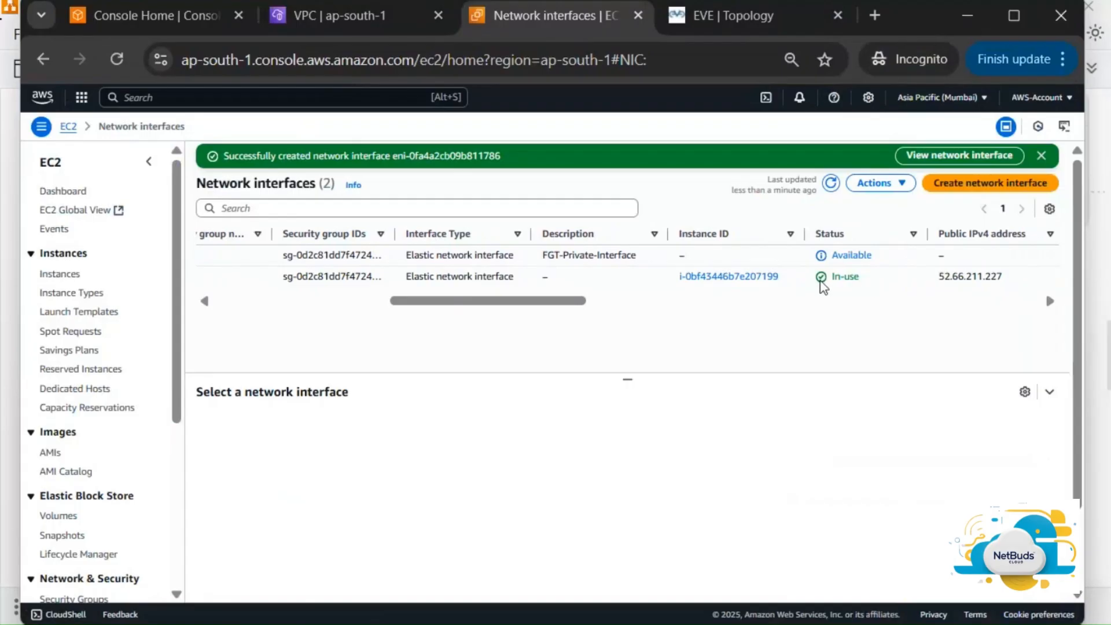
{"action": "scroll", "coordinate": [308, 285], "scroll_direction": "left", "scroll_amount": 8}
Name the public-subnet interface Public-FGT and the new private-subnet interface Private-FGT
{"action": "left_click", "coordinate": [278, 275]}
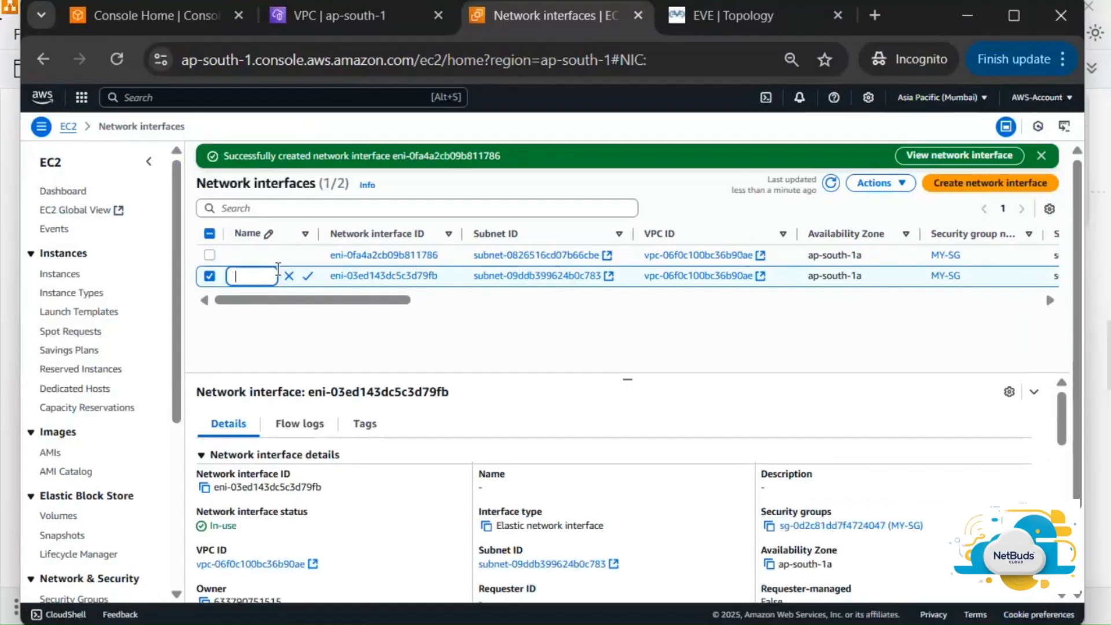
{"action": "type", "text": "Public-FGT"}
{"action": "left_click", "coordinate": [307, 276]}
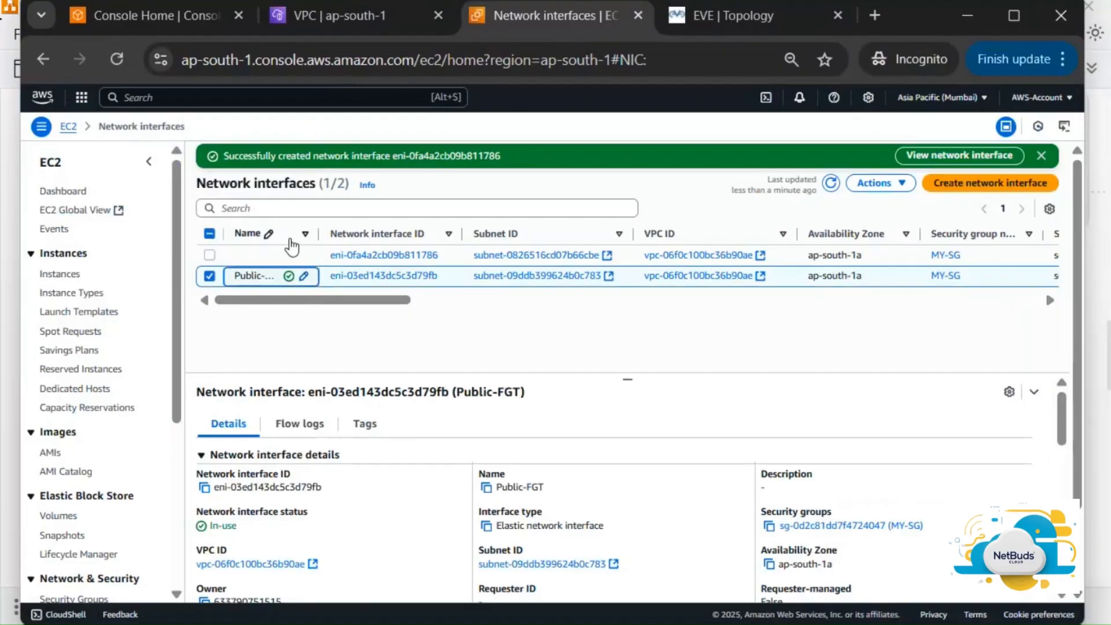
{"action": "left_click", "coordinate": [305, 257]}
{"action": "type", "text": "Priv"}
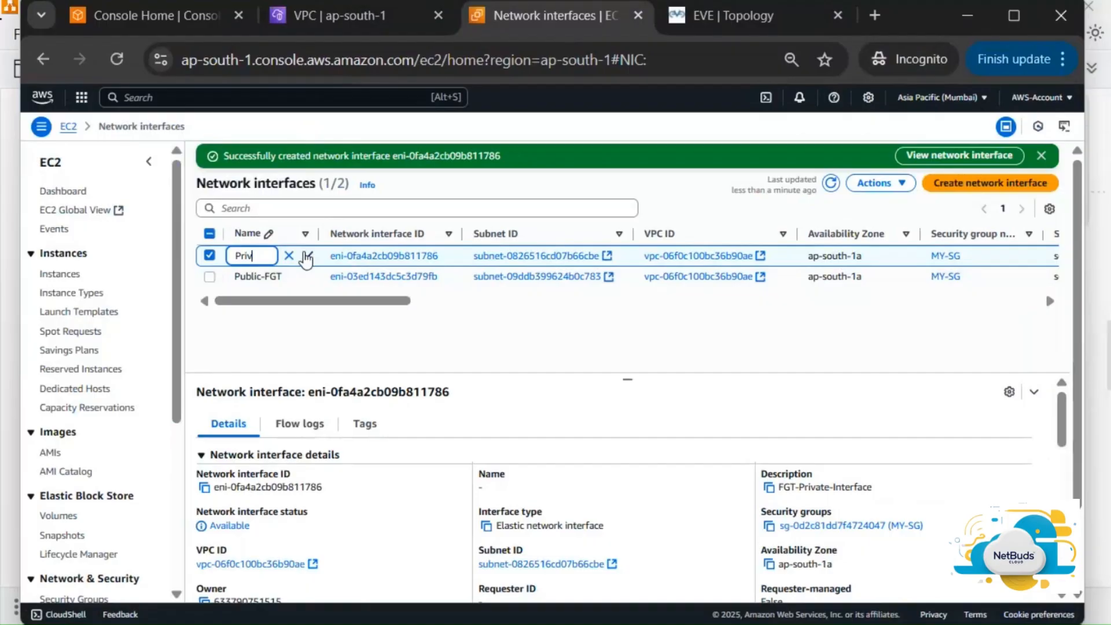
{"action": "type", "text": "ate-FGT"}
{"action": "left_click", "coordinate": [306, 256]}
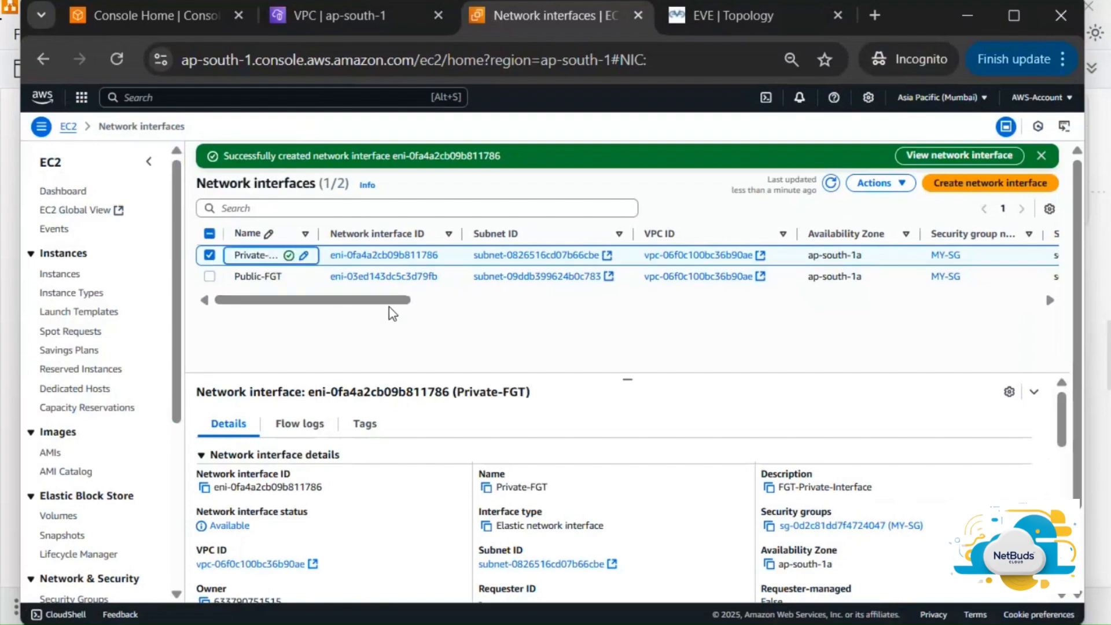
{"action": "left_click", "coordinate": [875, 184]}
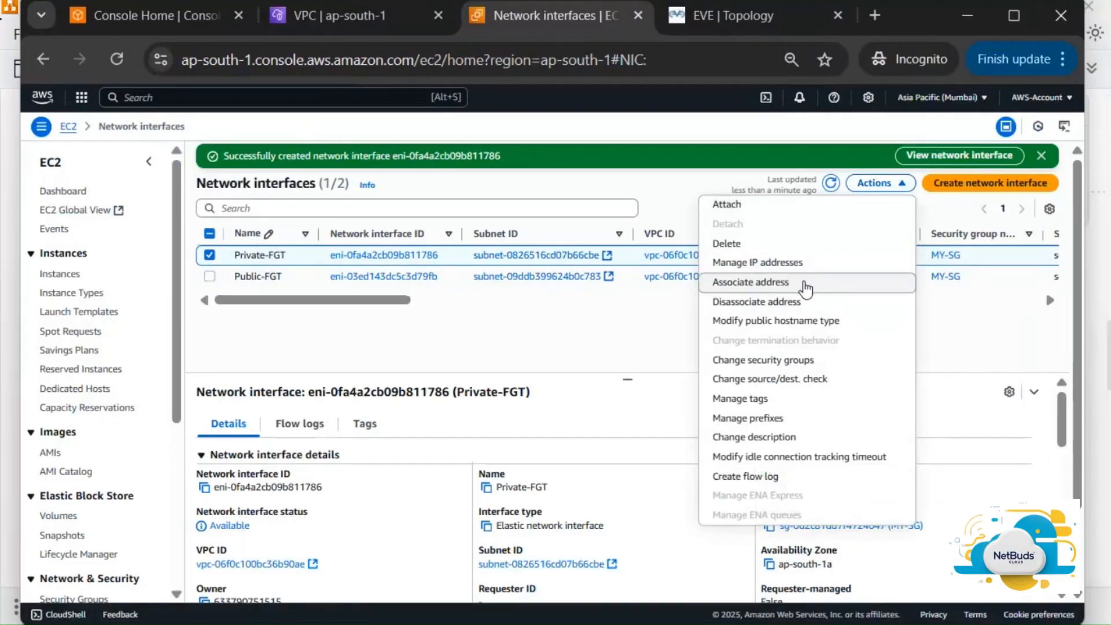
Begin associating an Elastic IP with Private-FGT, then abandon it and return to interfaces
{"action": "left_click", "coordinate": [806, 289]}
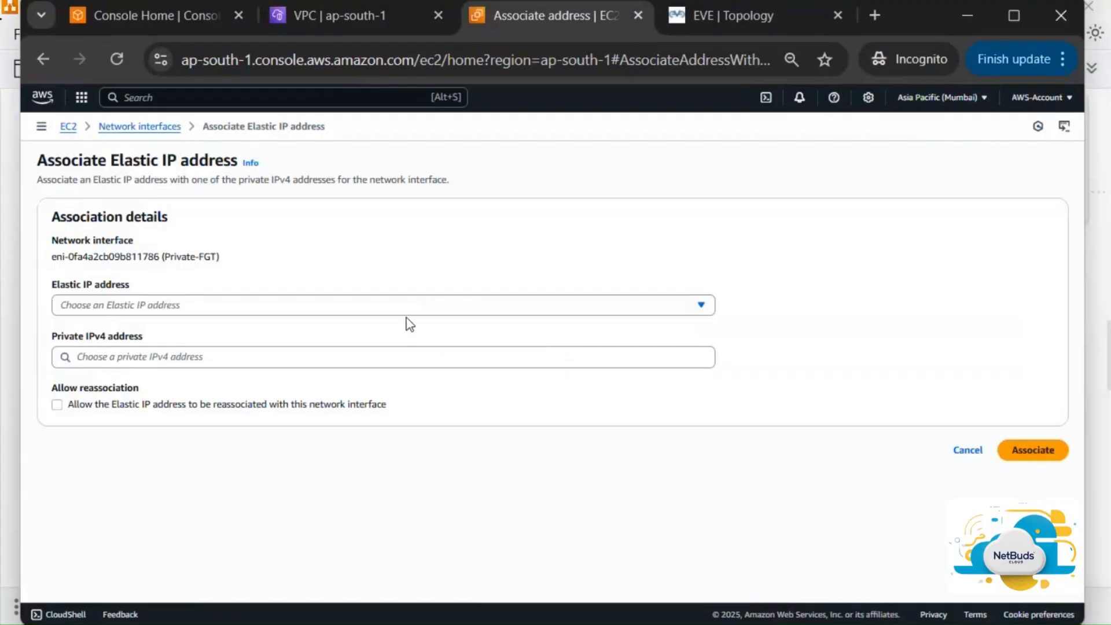
{"action": "left_click", "coordinate": [403, 311]}
{"action": "left_click", "coordinate": [403, 311]}
{"action": "left_click", "coordinate": [966, 451]}
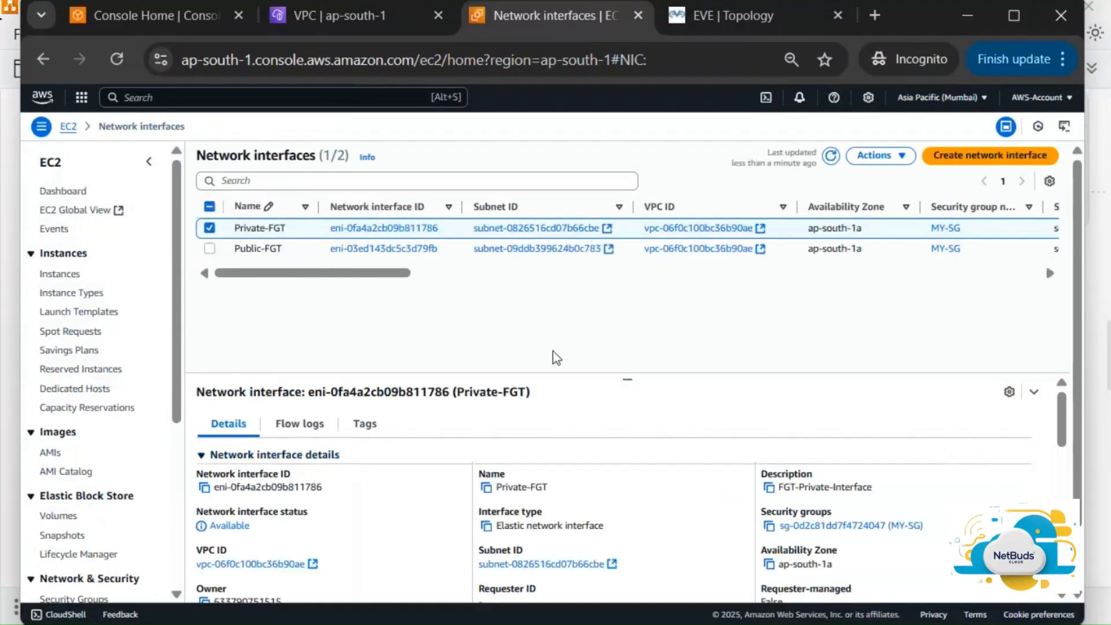
Attach Private-FGT to instance i-0bf43446b7e207199 in the MY-NW-VPC network
{"action": "left_click", "coordinate": [891, 168]}
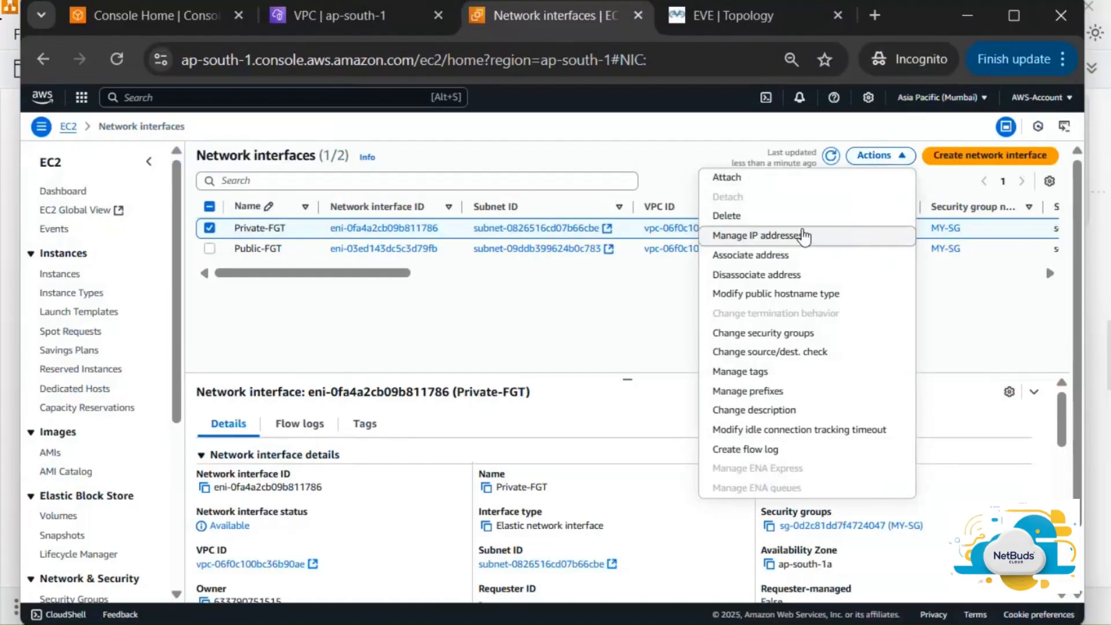
{"action": "left_click", "coordinate": [761, 188]}
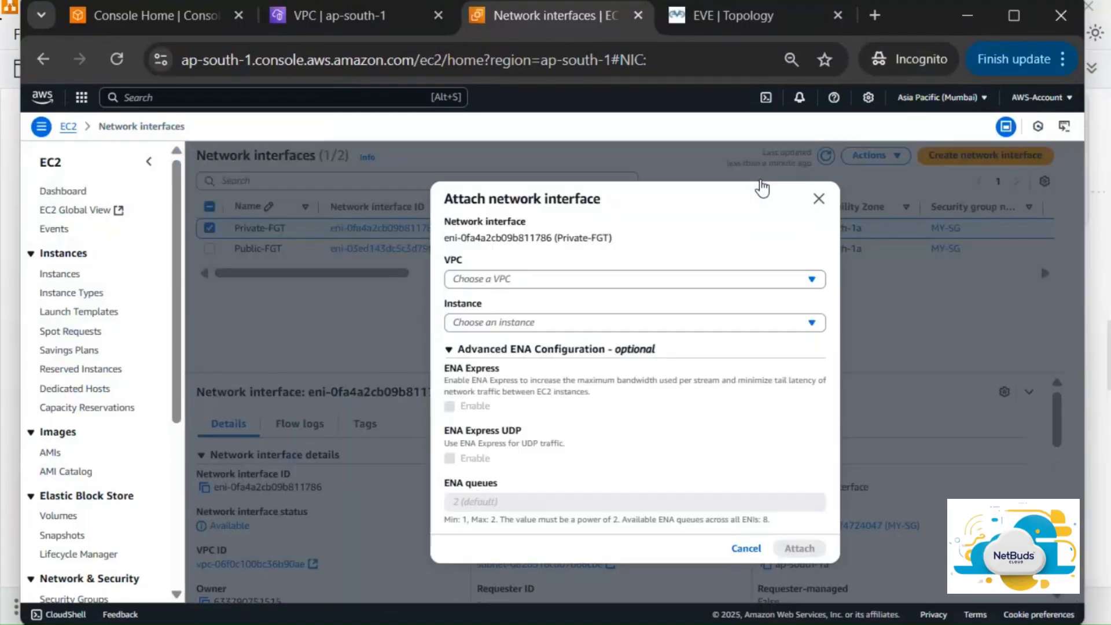
{"action": "left_click", "coordinate": [630, 281]}
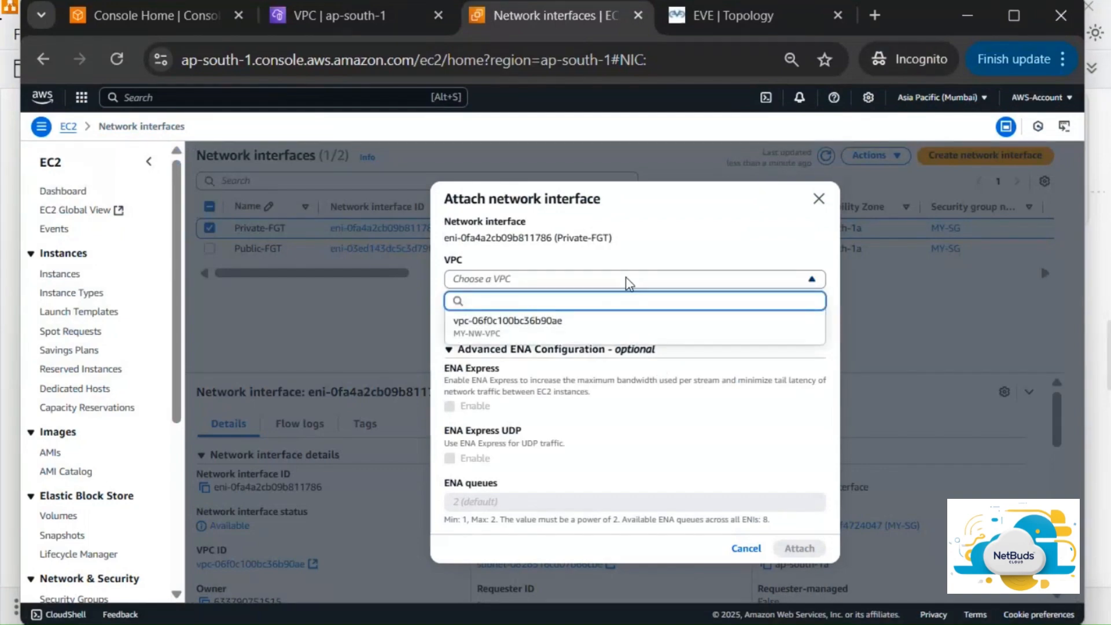
{"action": "left_click", "coordinate": [598, 330]}
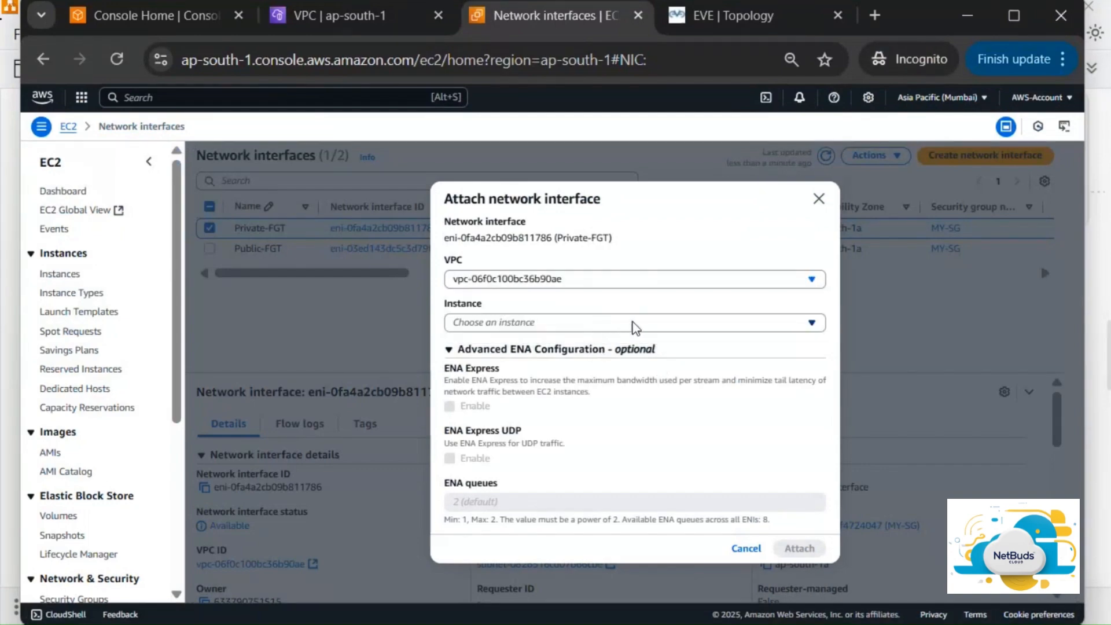
{"action": "left_click", "coordinate": [638, 323]}
{"action": "left_click", "coordinate": [599, 373]}
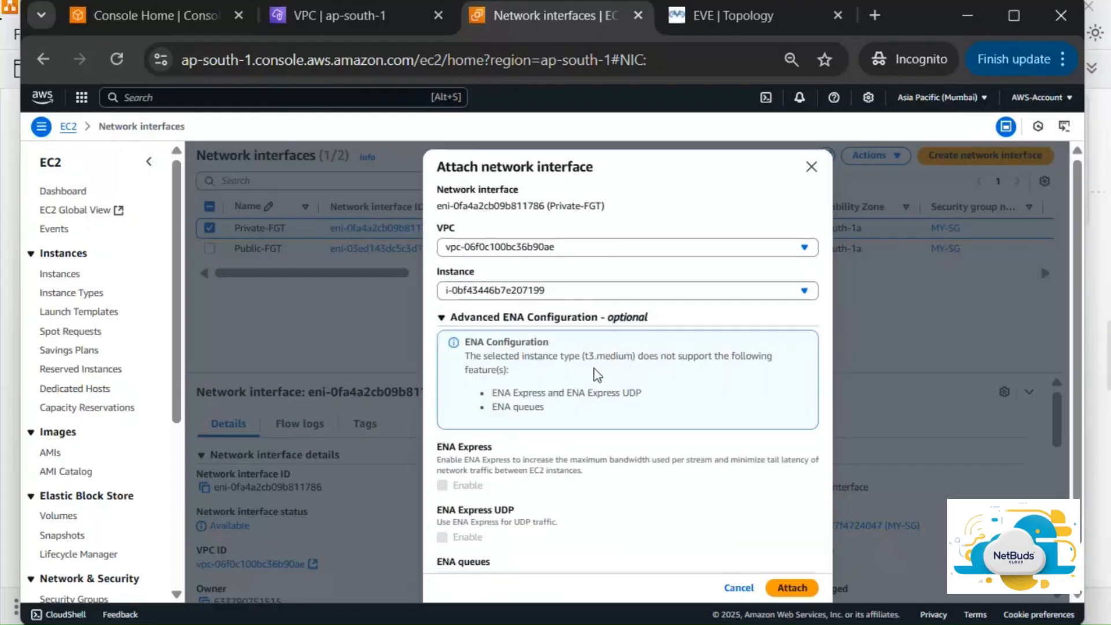
{"action": "scroll", "coordinate": [702, 412], "scroll_direction": "down", "scroll_amount": 3}
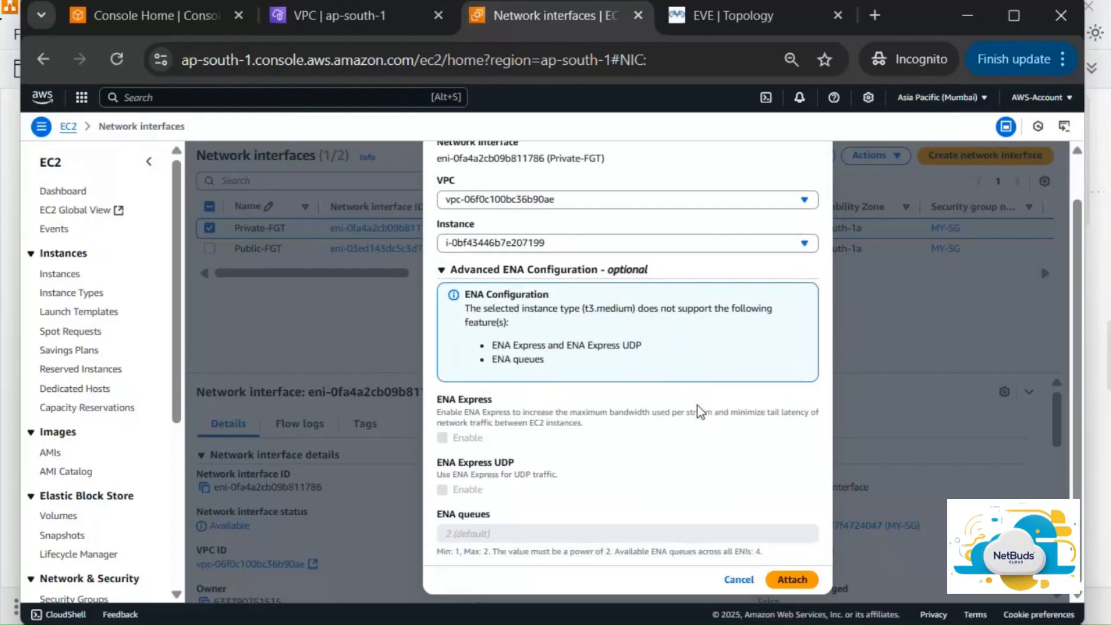
{"action": "left_click", "coordinate": [802, 578]}
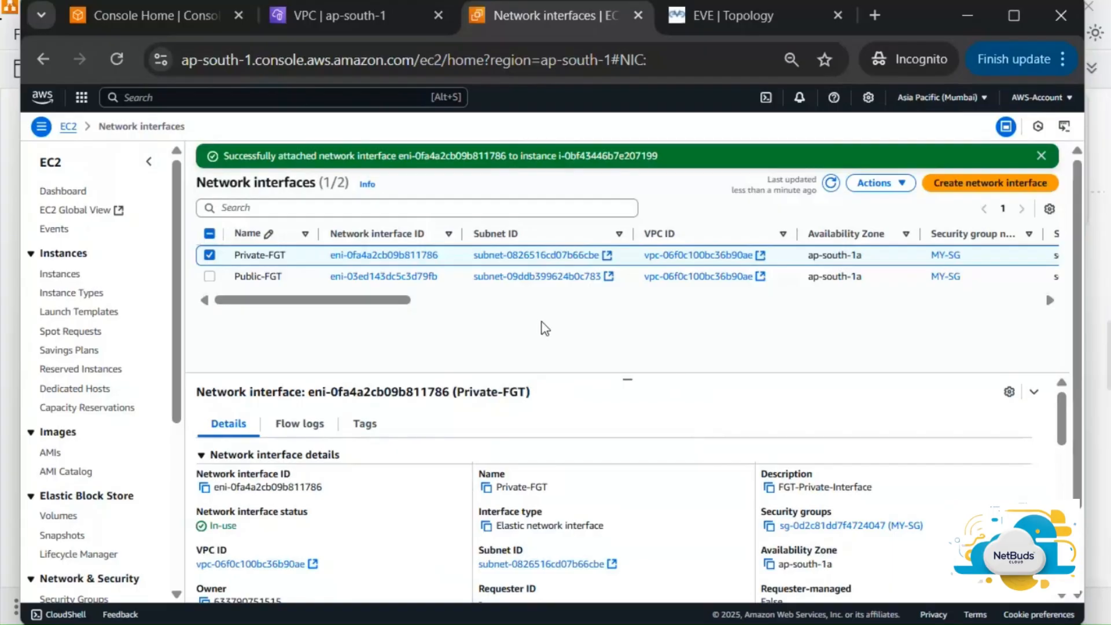
Review the interface columns, then refresh Instances to see MY-FGT-1 with 10.1.0.71 and 10.1.0.10
{"action": "scroll", "coordinate": [583, 289], "scroll_direction": "right", "scroll_amount": 5}
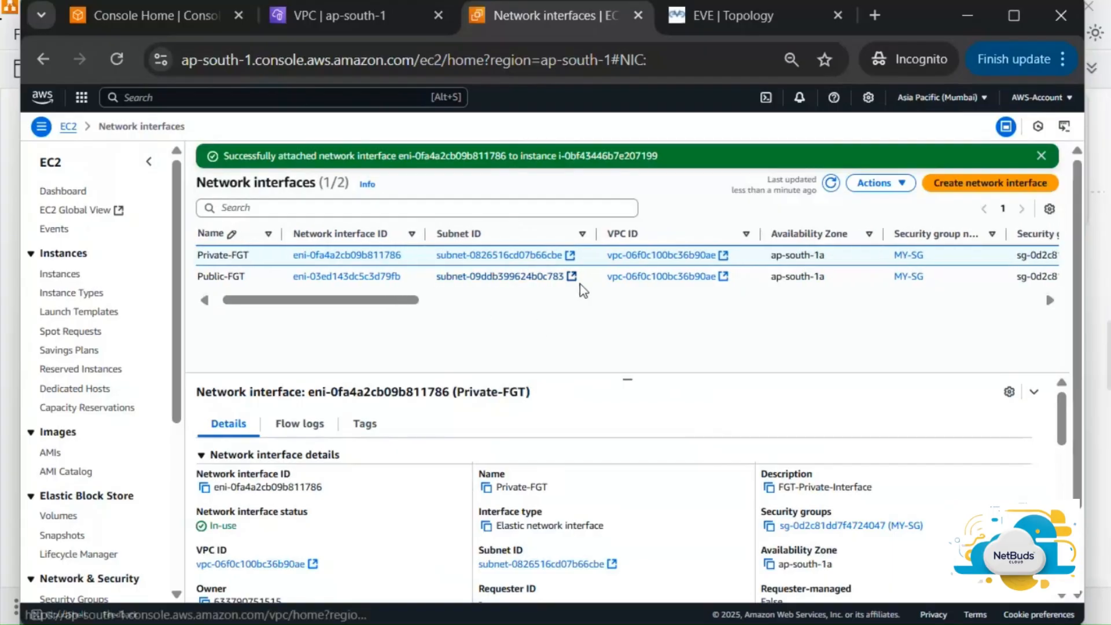
{"action": "scroll", "coordinate": [583, 289], "scroll_direction": "right", "scroll_amount": 5}
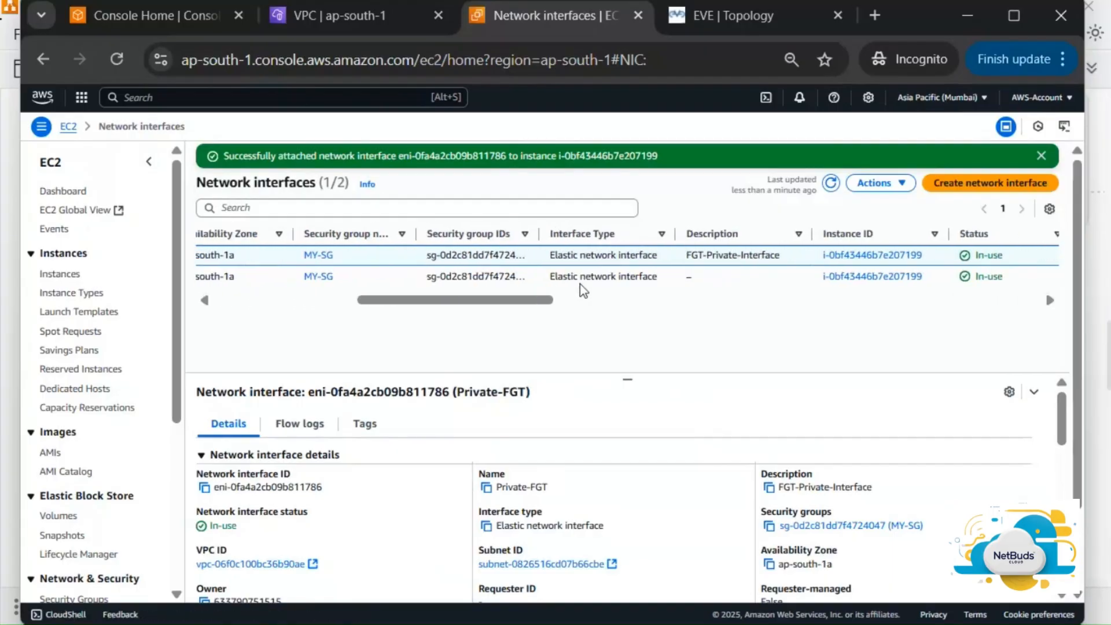
{"action": "scroll", "coordinate": [583, 289], "scroll_direction": "right", "scroll_amount": 2}
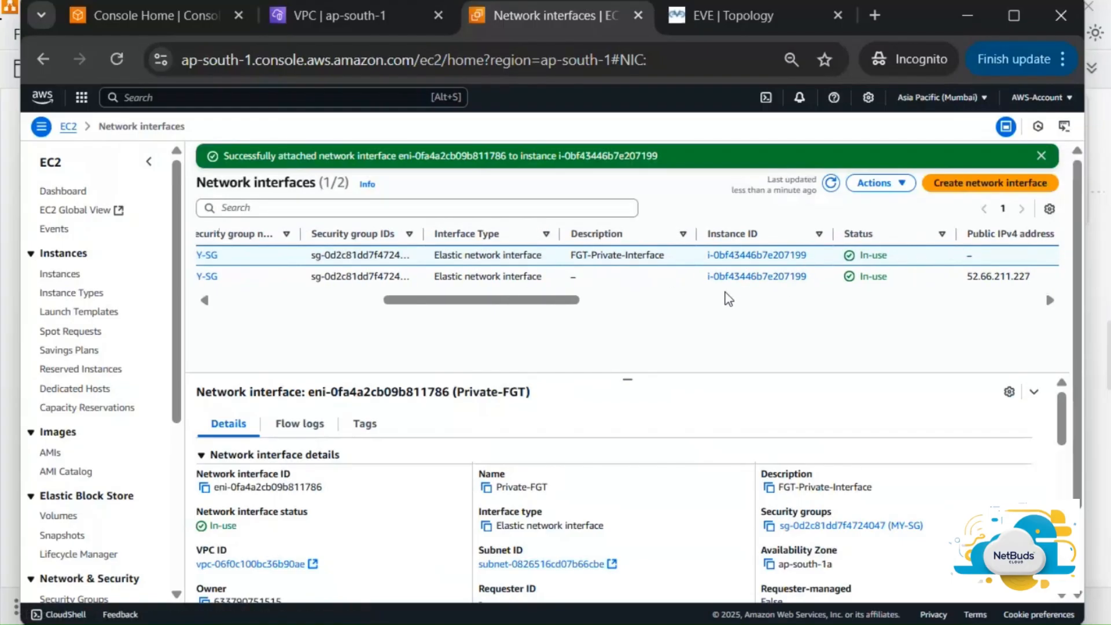
{"action": "scroll", "coordinate": [728, 298], "scroll_direction": "right", "scroll_amount": 4}
{"action": "scroll", "coordinate": [728, 298], "scroll_direction": "left", "scroll_amount": 10}
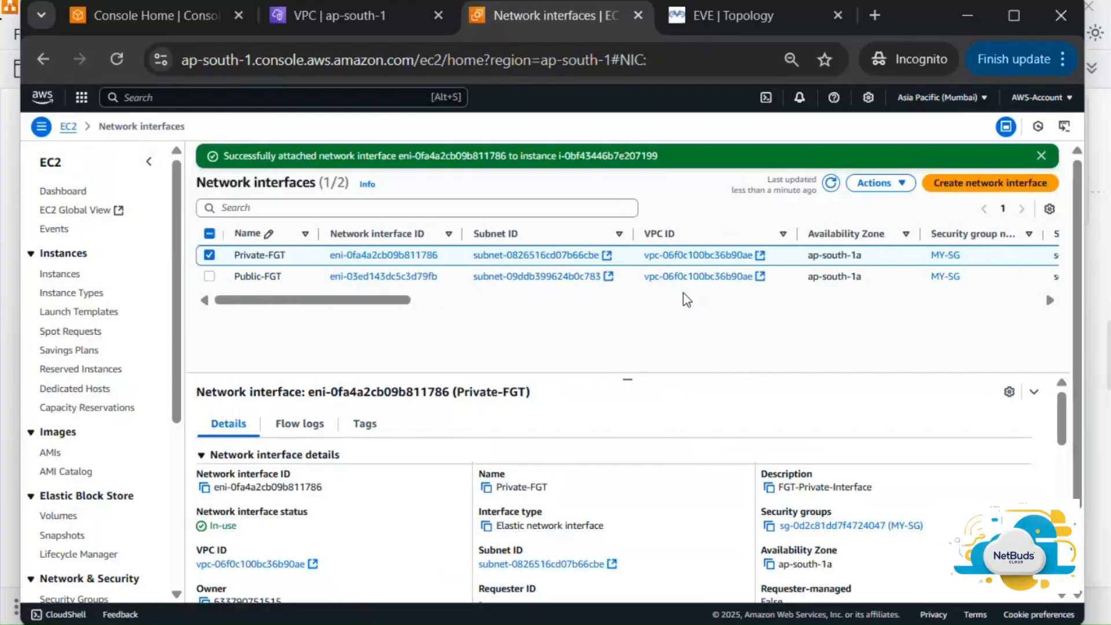
{"action": "left_click", "coordinate": [56, 277]}
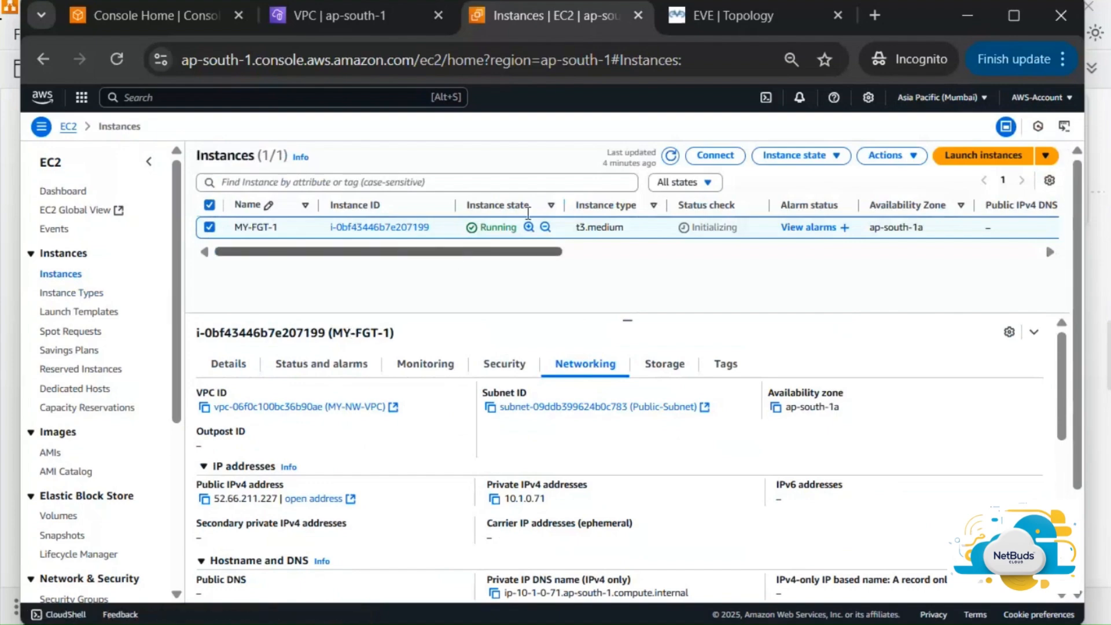
{"action": "left_click", "coordinate": [671, 157]}
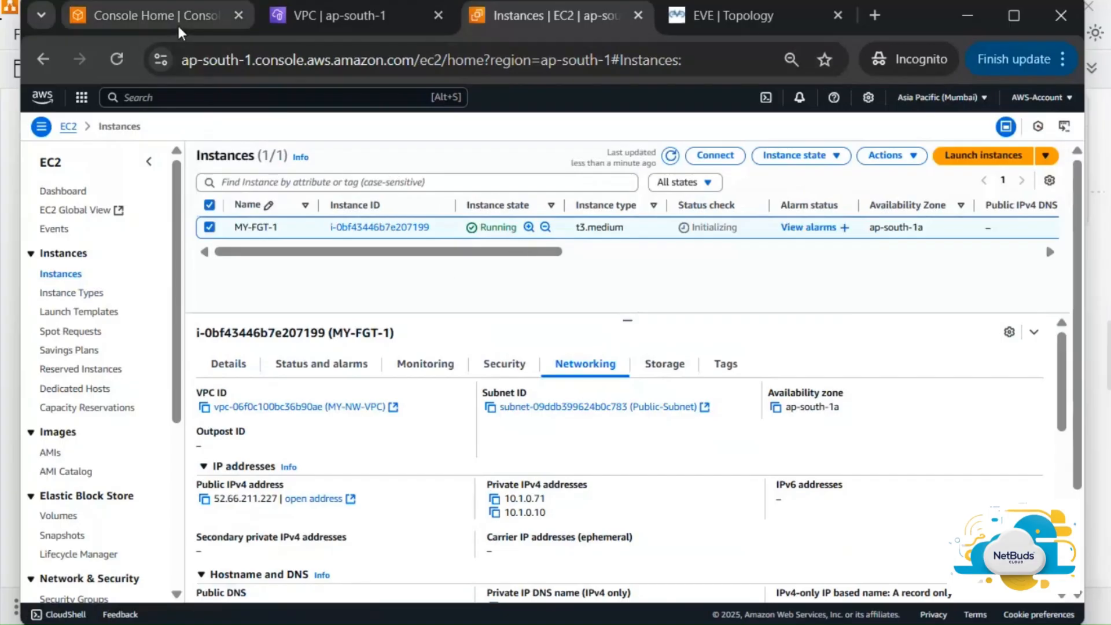
Open the VPC Route tables list showing Private-RT's local 10.1.0.0/24 route, then bring up draw.io
{"action": "left_click", "coordinate": [382, 19]}
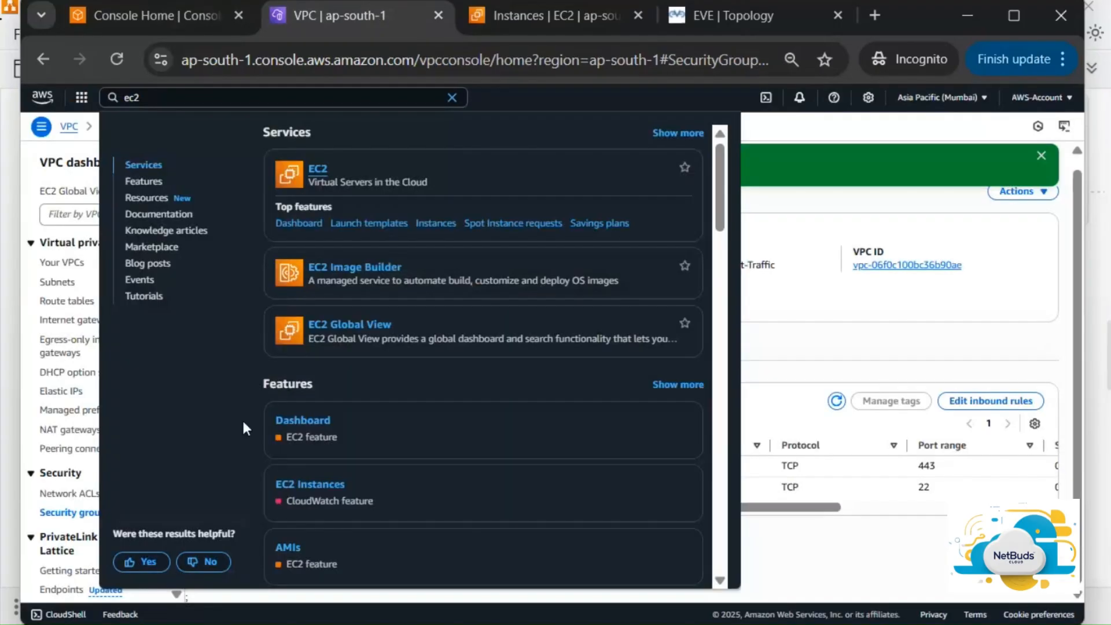
{"action": "left_click", "coordinate": [770, 134]}
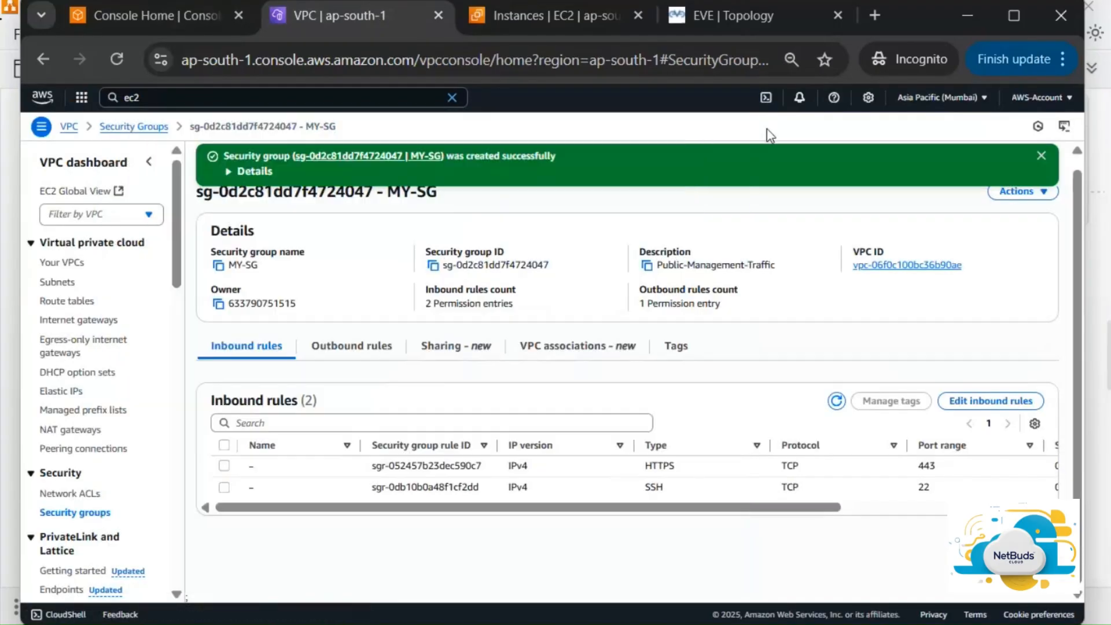
{"action": "left_click", "coordinate": [80, 302]}
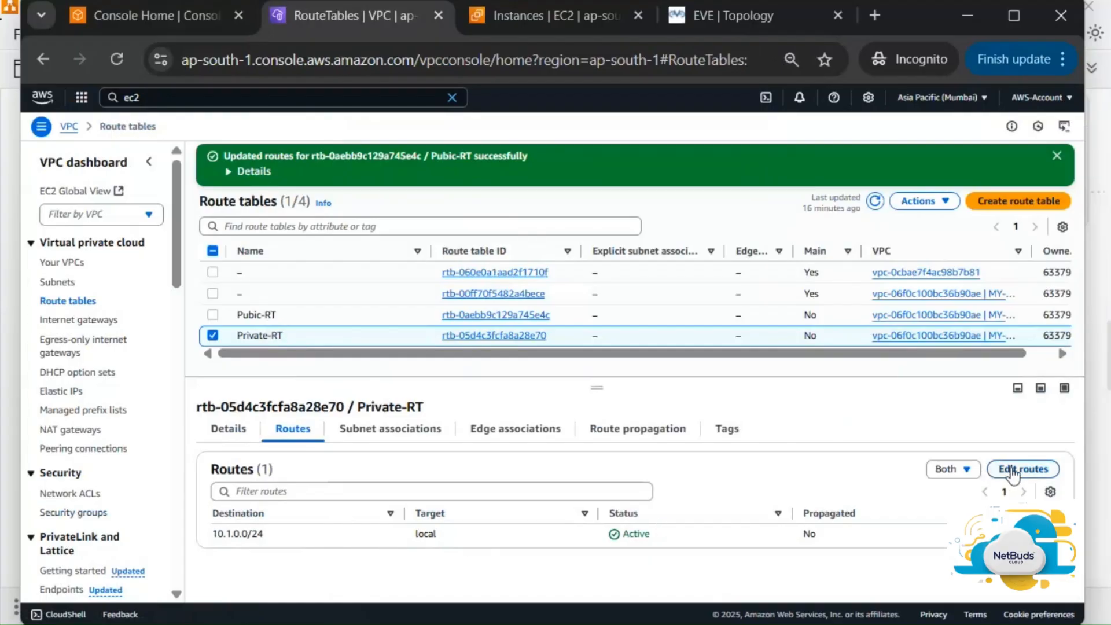
{"action": "key", "text": "alt+Tab"}
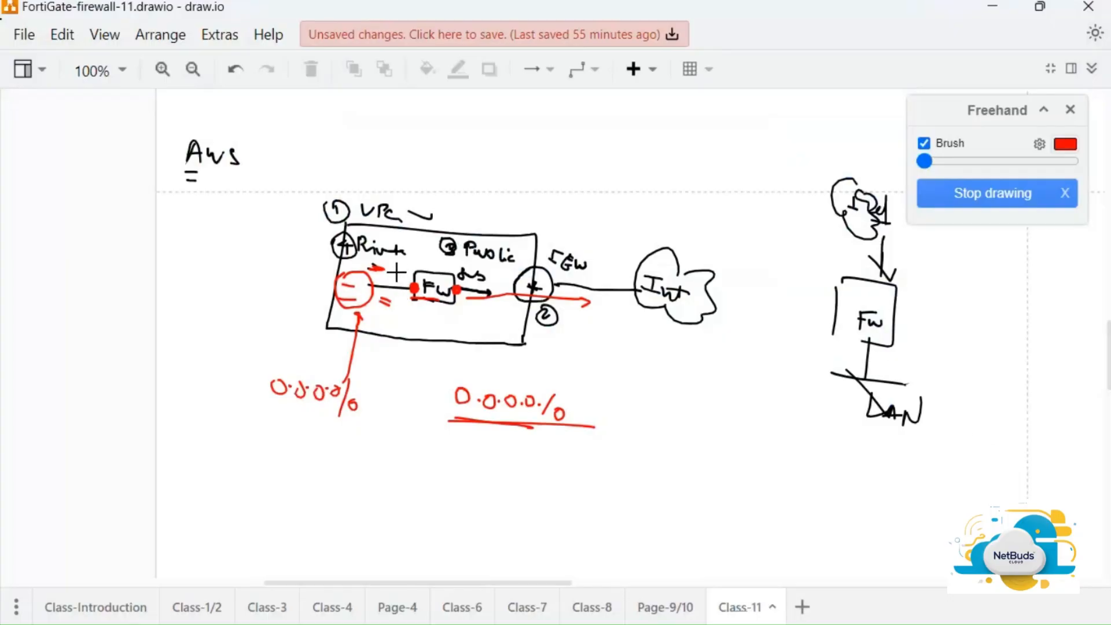
Sketch a red freehand arrow from the private interface to the FW box, then return to the browser
{"action": "left_click_drag", "start_coordinate": [397, 273], "coordinate": [403, 283]}
{"action": "key", "text": "alt+Tab"}
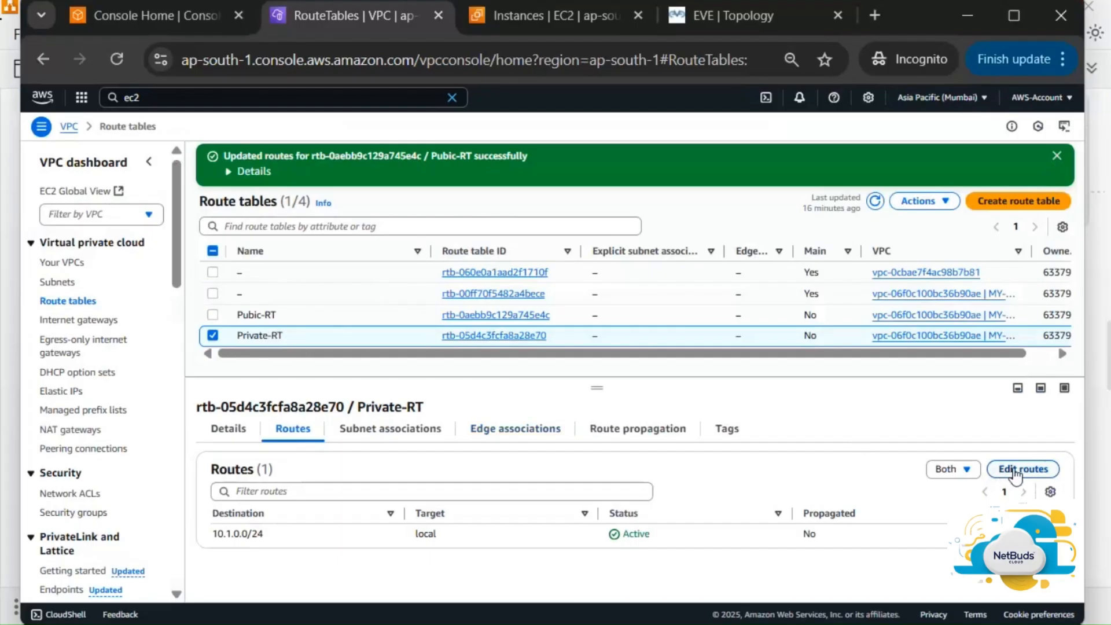
Add a 0.0.0.0/0 route to Private-RT targeting network interface eni-0fa4a2cb09b811786 (Private-FGT)
{"action": "left_click", "coordinate": [1017, 472]}
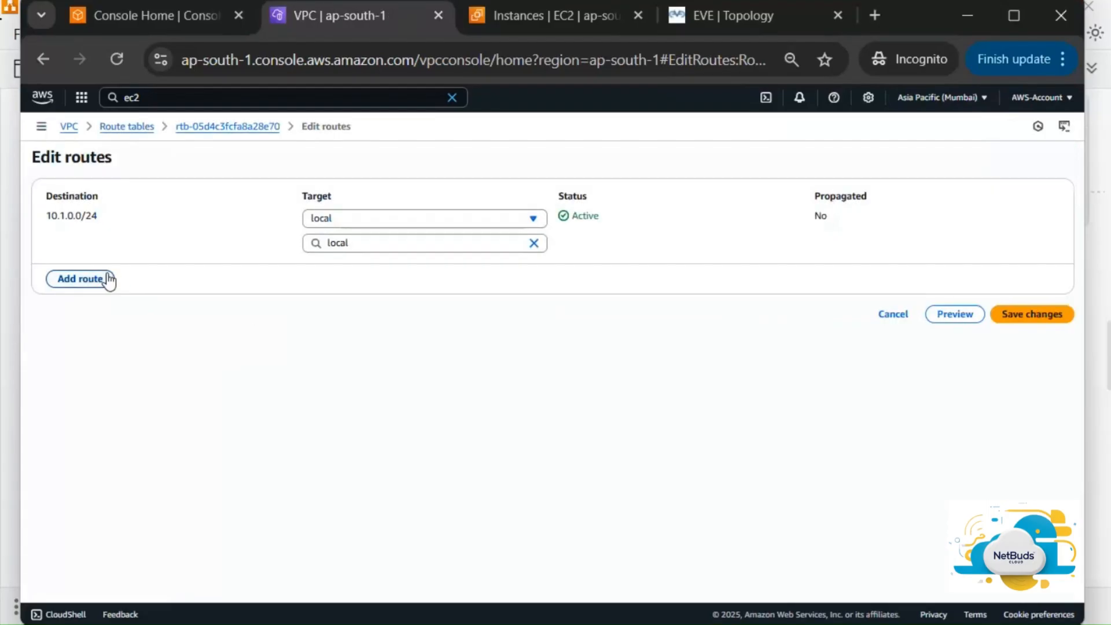
{"action": "left_click", "coordinate": [108, 279]}
{"action": "left_click", "coordinate": [162, 269]}
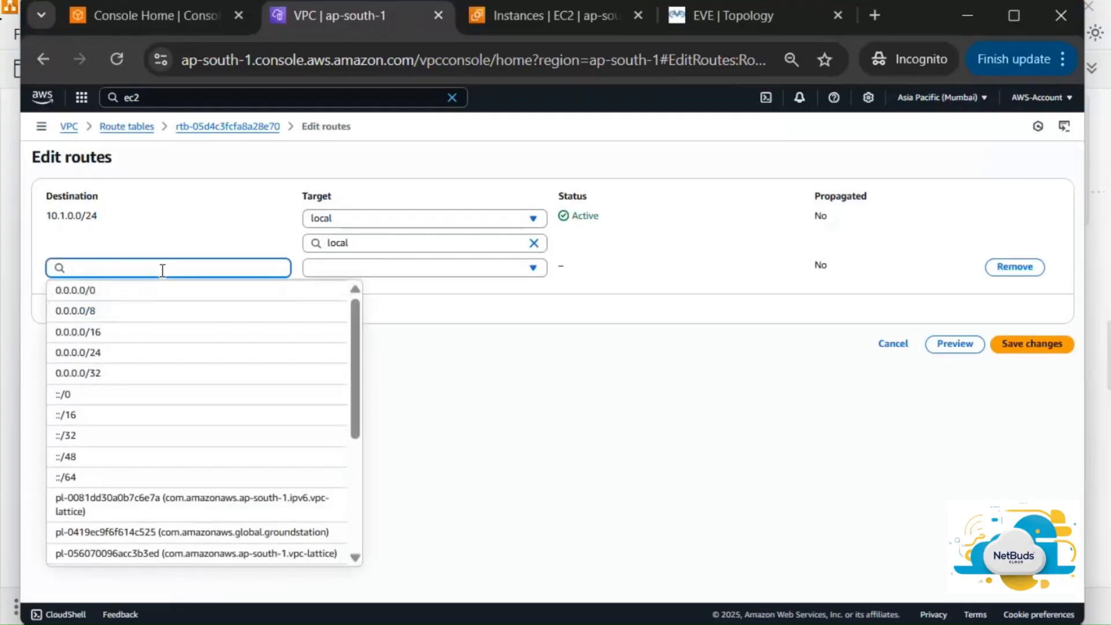
{"action": "left_click", "coordinate": [162, 291]}
{"action": "left_click", "coordinate": [404, 272]}
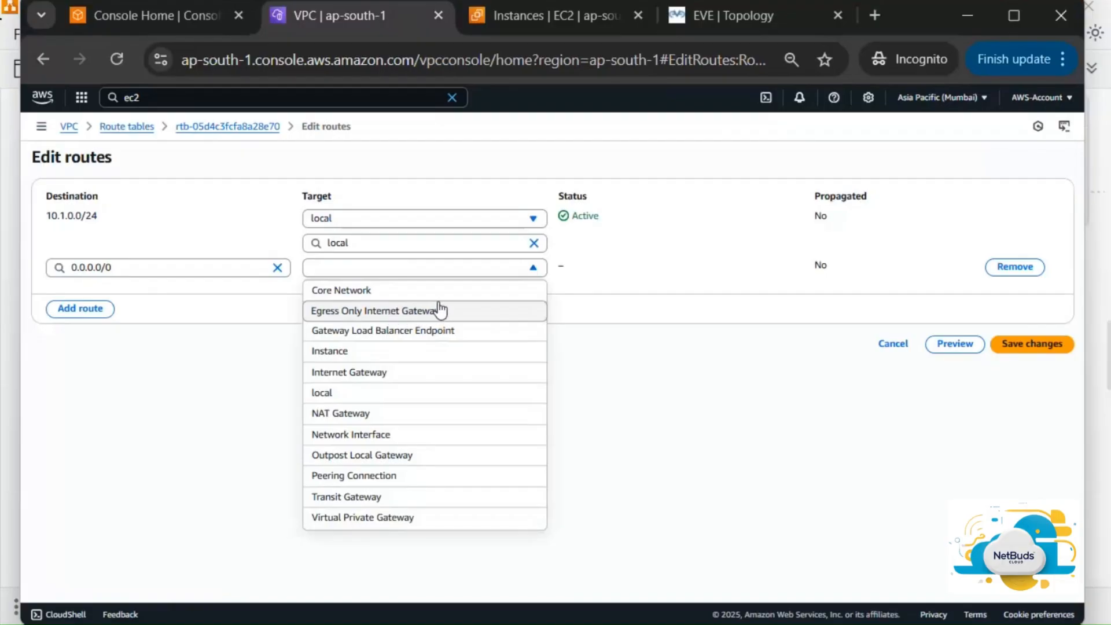
{"action": "left_click", "coordinate": [423, 436]}
{"action": "left_click", "coordinate": [463, 292]}
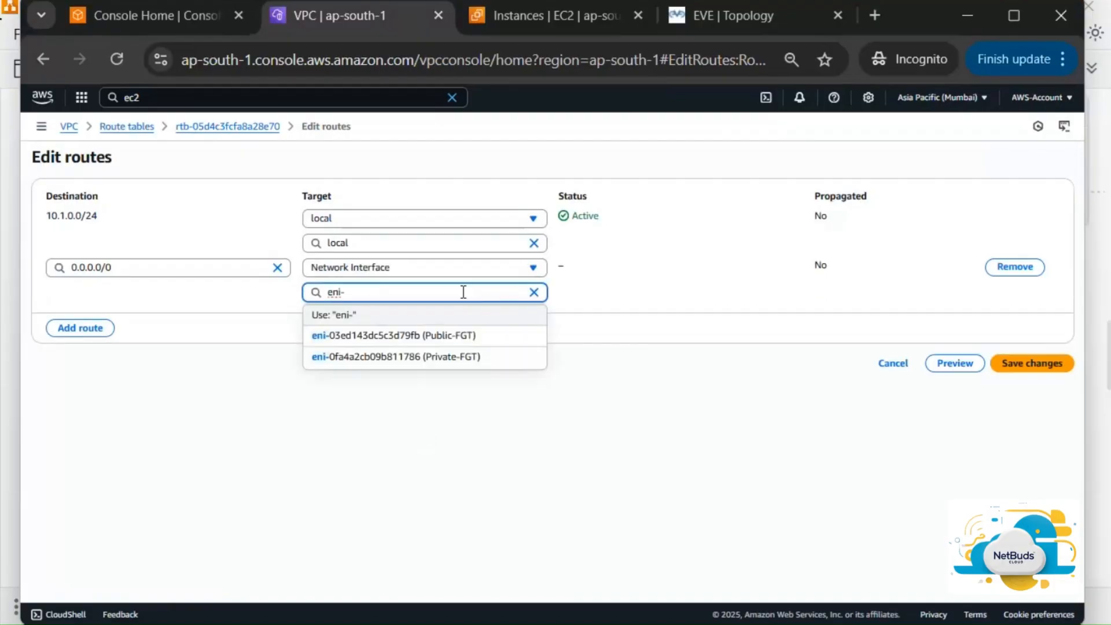
{"action": "left_click", "coordinate": [476, 357]}
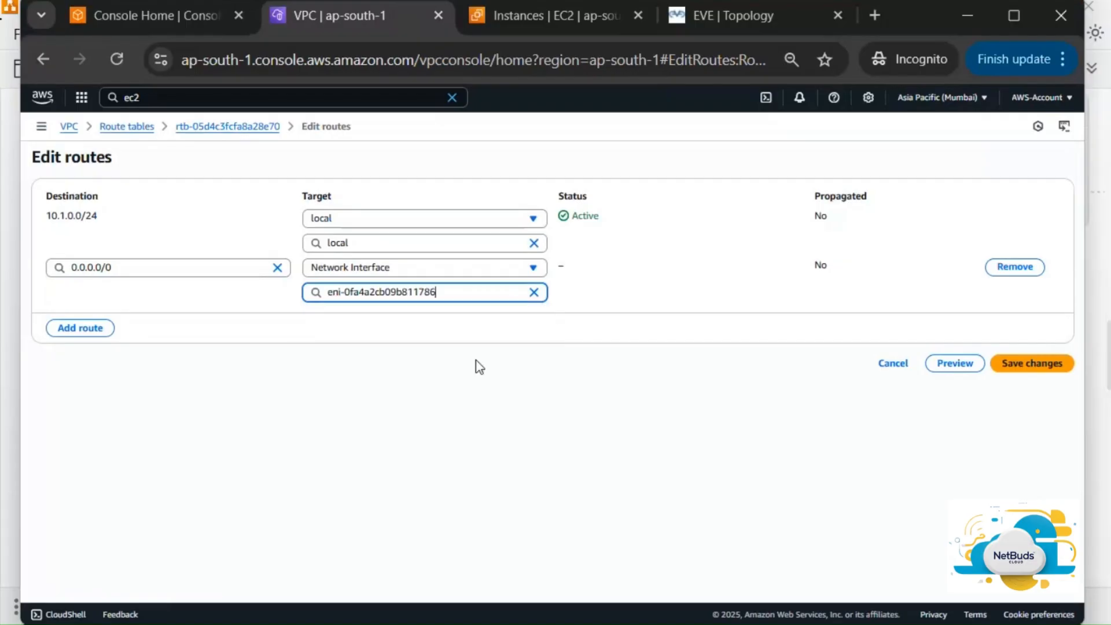
{"action": "left_click", "coordinate": [1065, 364]}
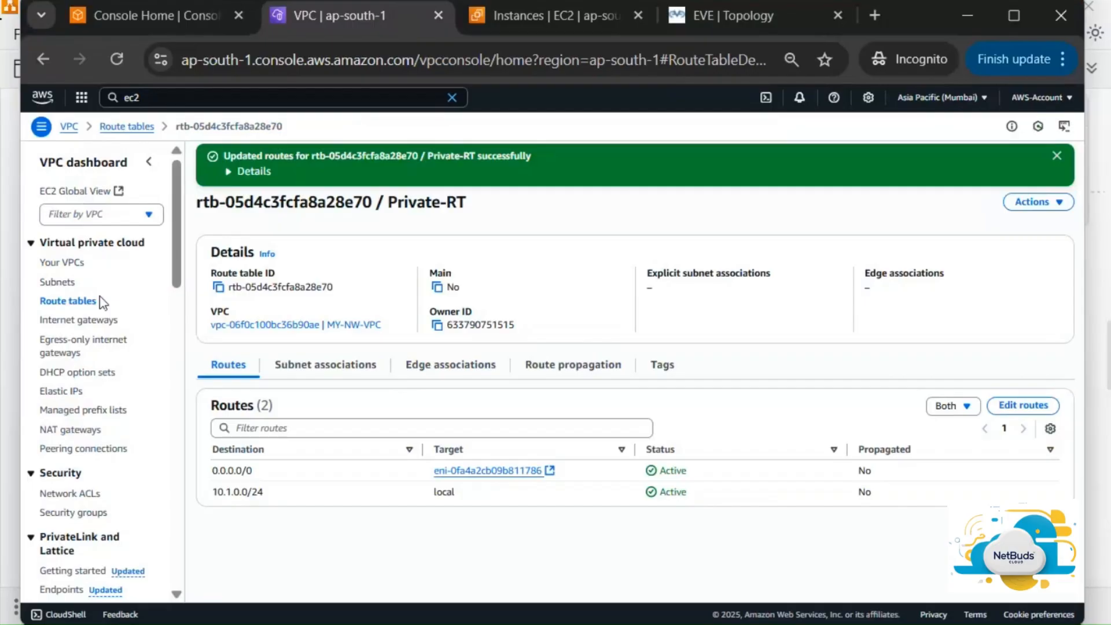
Open the FortiGate instance's public address 52.66.211.227 in a new tab from its Details
{"action": "left_click", "coordinate": [537, 16]}
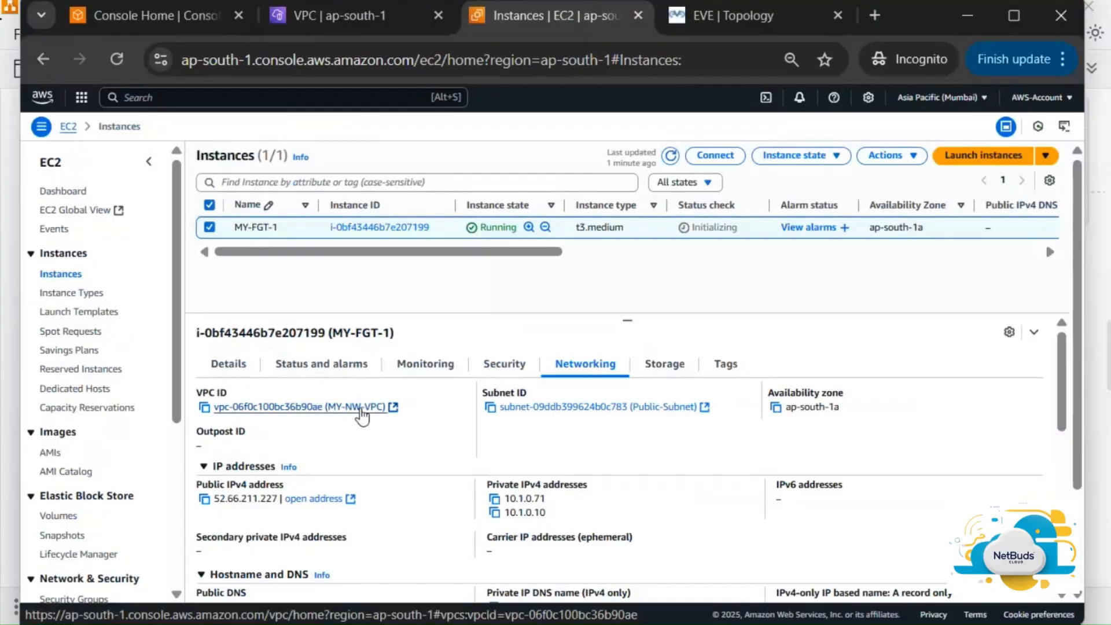
{"action": "left_click", "coordinate": [229, 364]}
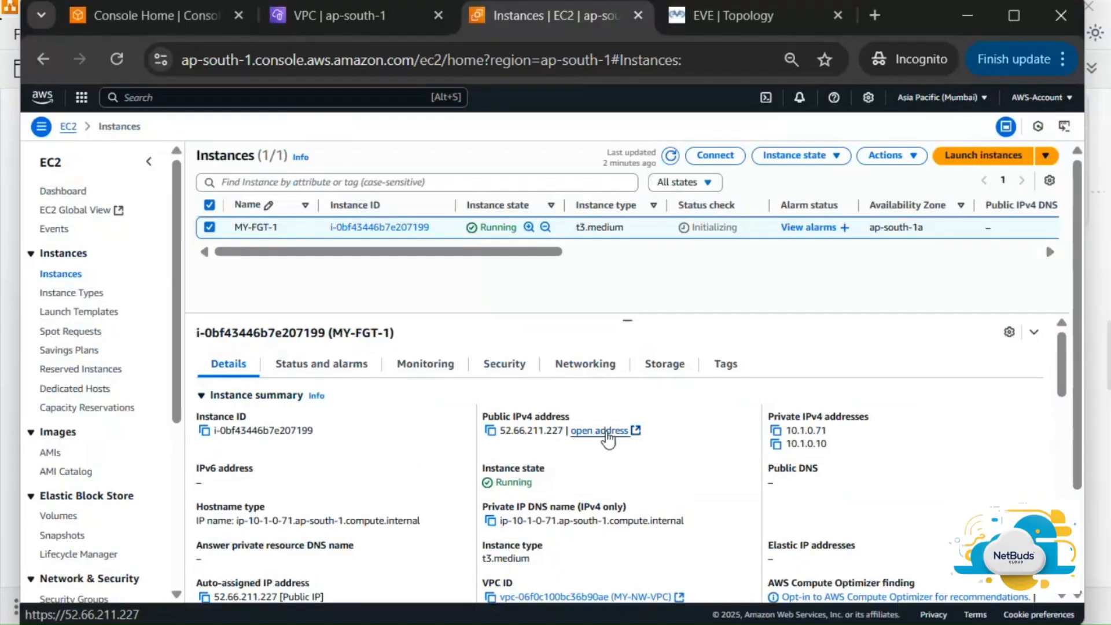
{"action": "left_click", "coordinate": [601, 431]}
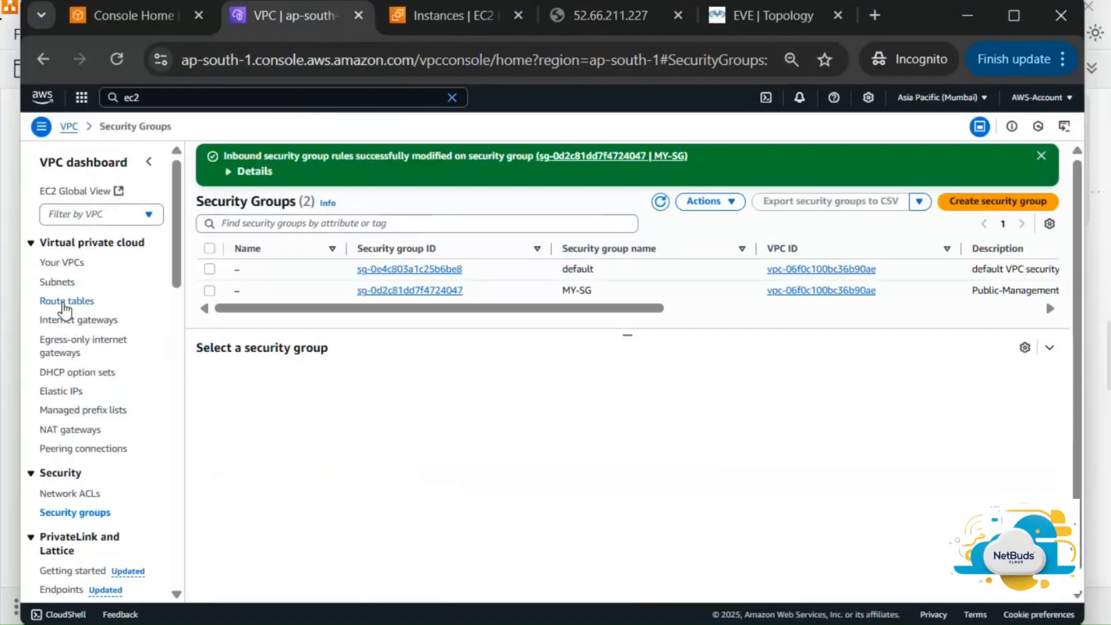
Inspect Pubic-RT and the unnamed main route table, try deleting the main table, and dismiss the warning
{"action": "left_click", "coordinate": [59, 302]}
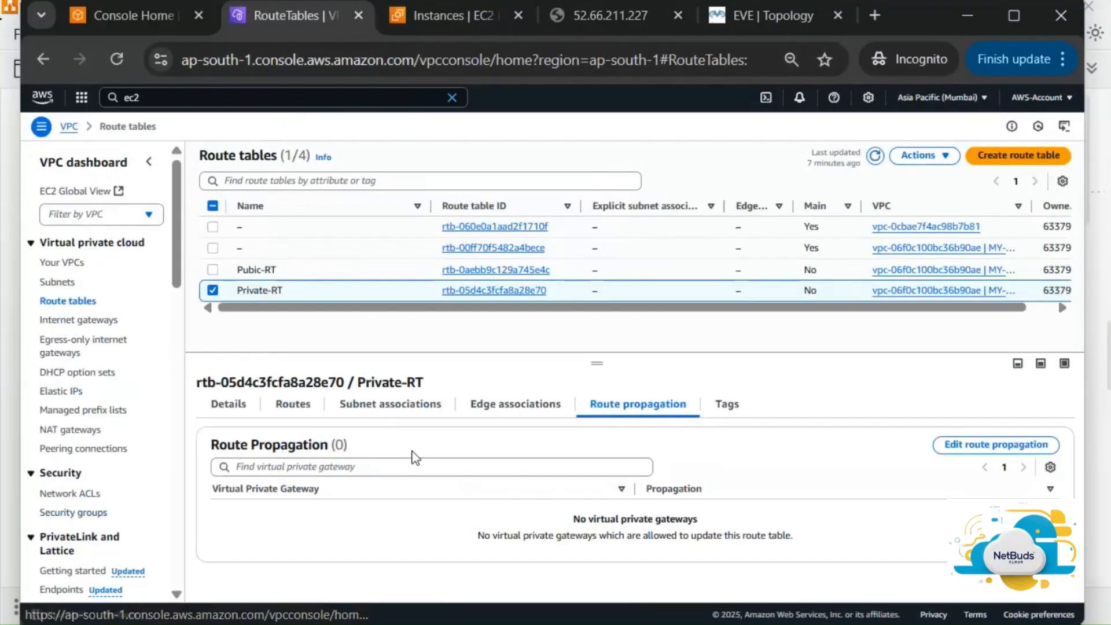
{"action": "left_click", "coordinate": [388, 276]}
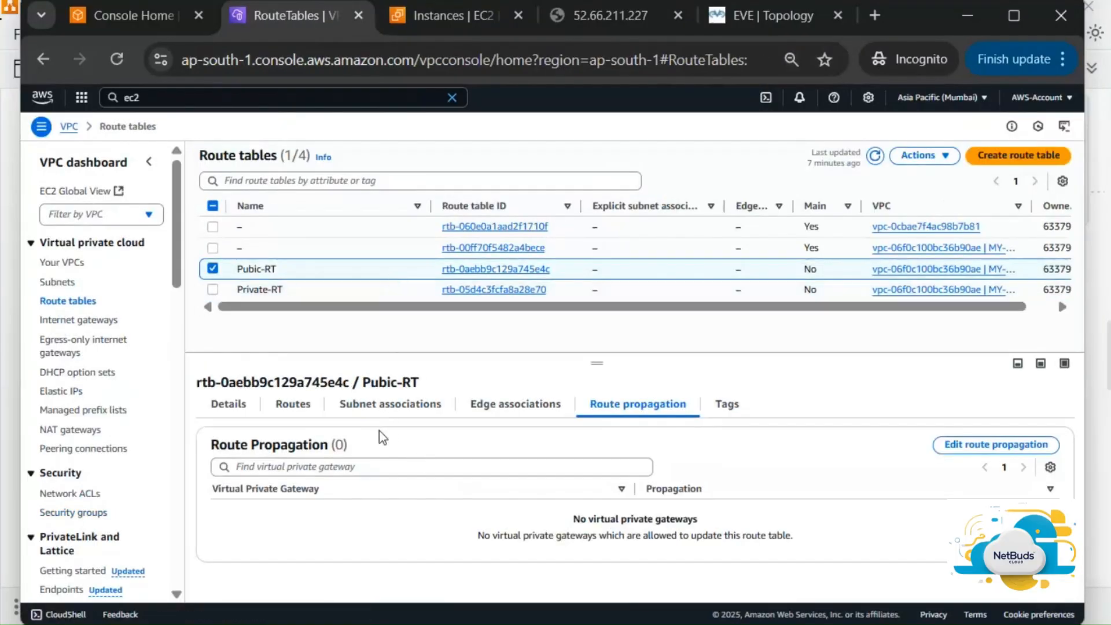
{"action": "left_click", "coordinate": [292, 404]}
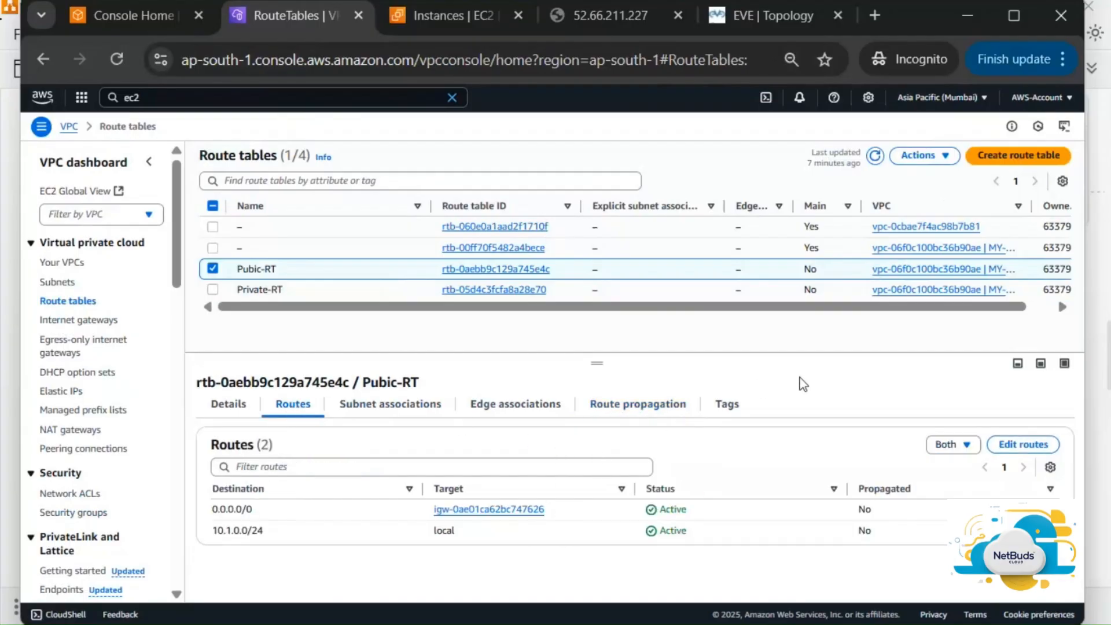
{"action": "left_click", "coordinate": [353, 249]}
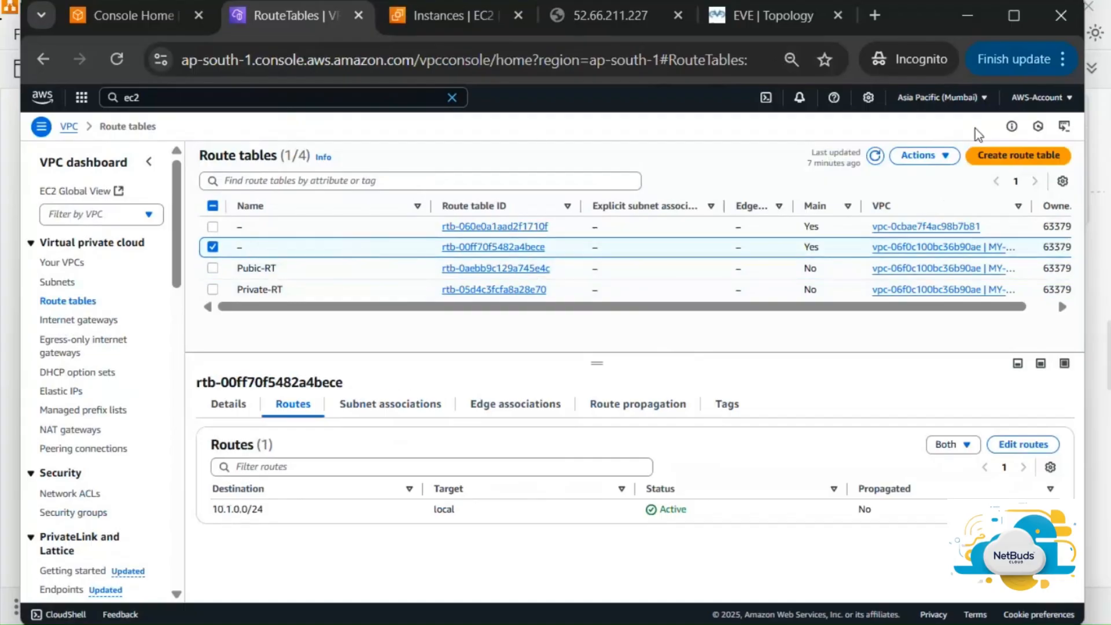
{"action": "left_click", "coordinate": [923, 155]}
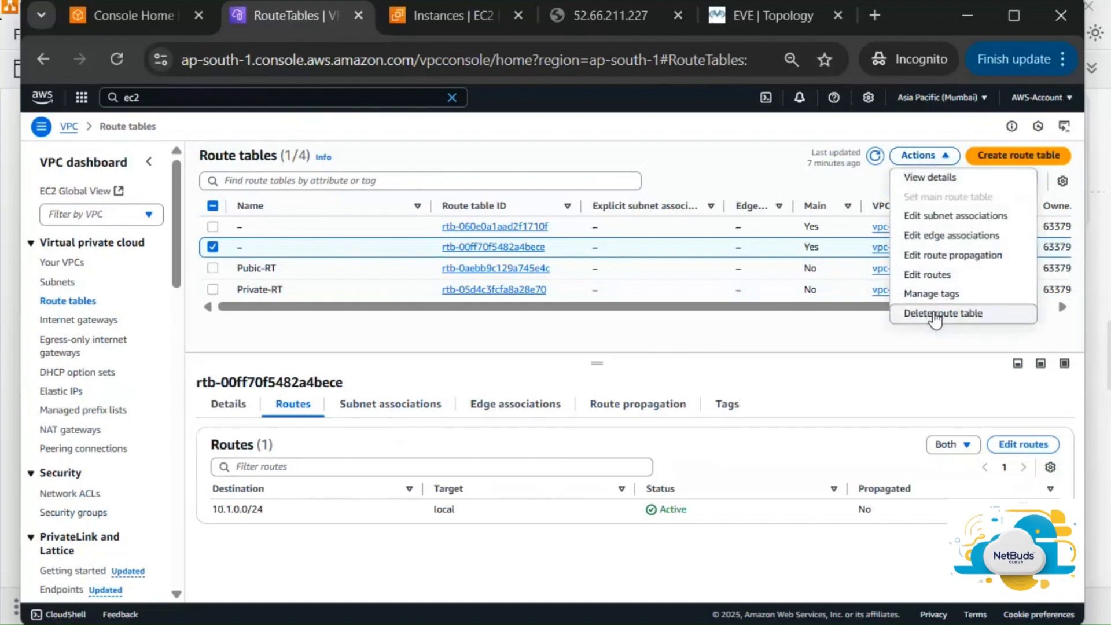
{"action": "left_click", "coordinate": [933, 314]}
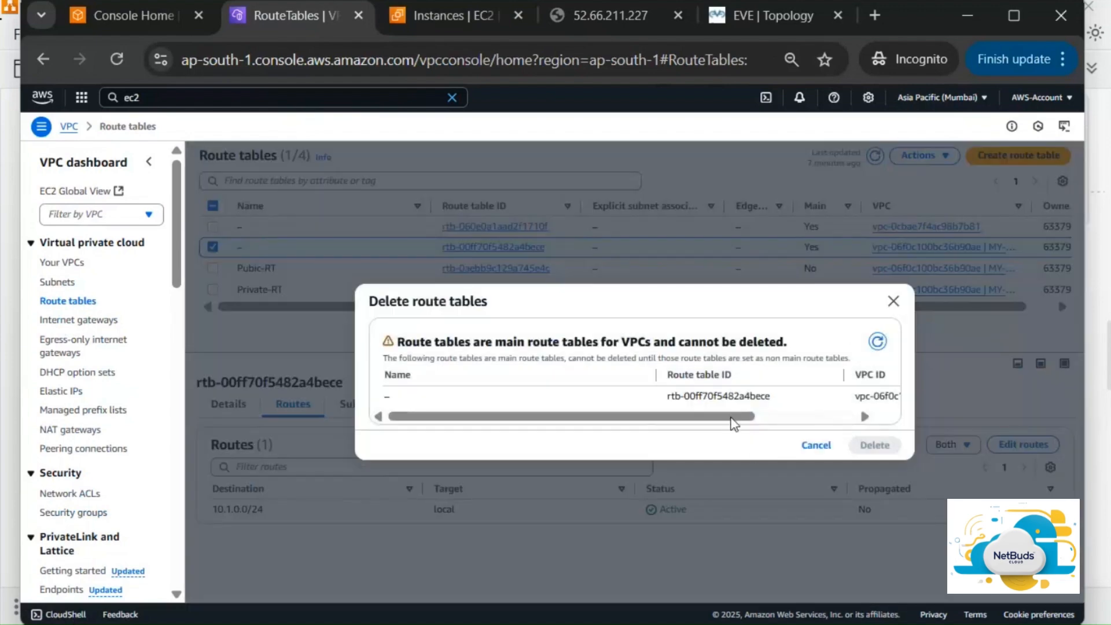
{"action": "scroll", "coordinate": [860, 406], "scroll_direction": "right", "scroll_amount": 5}
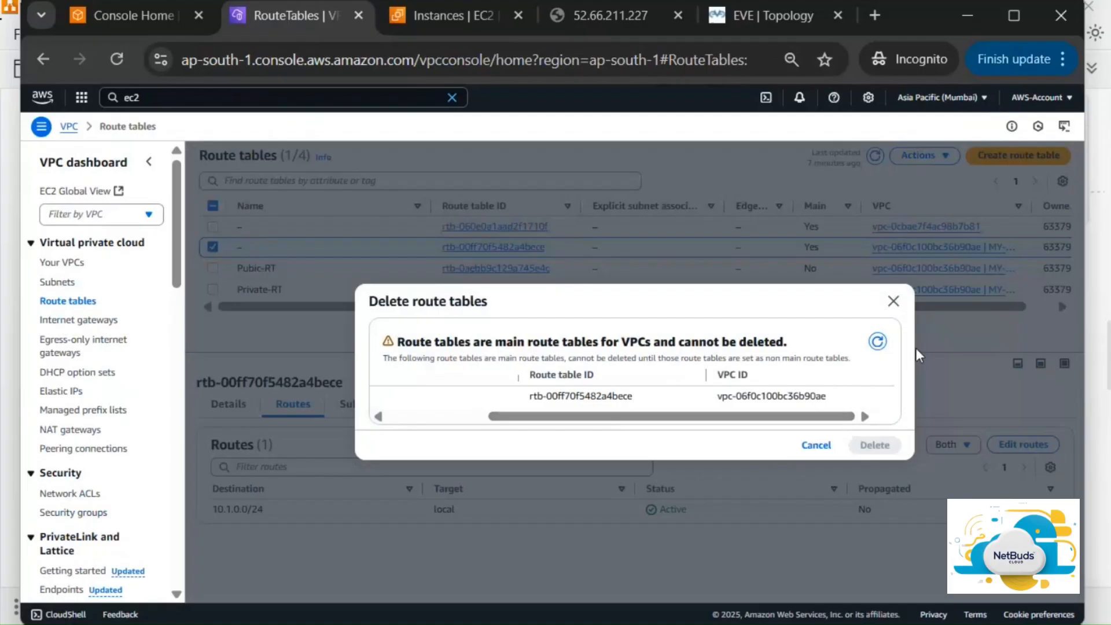
{"action": "left_click", "coordinate": [893, 301]}
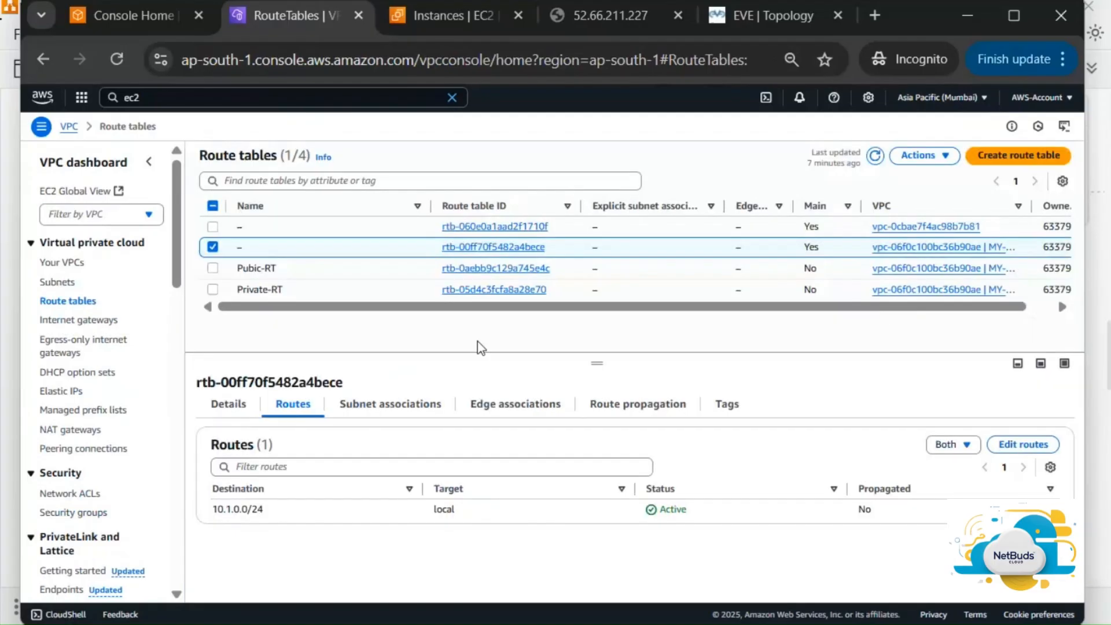
View Private-RT's routes to 0.0.0.0/0 and 10.1.0.0/24, then its general details
{"action": "left_click", "coordinate": [323, 294]}
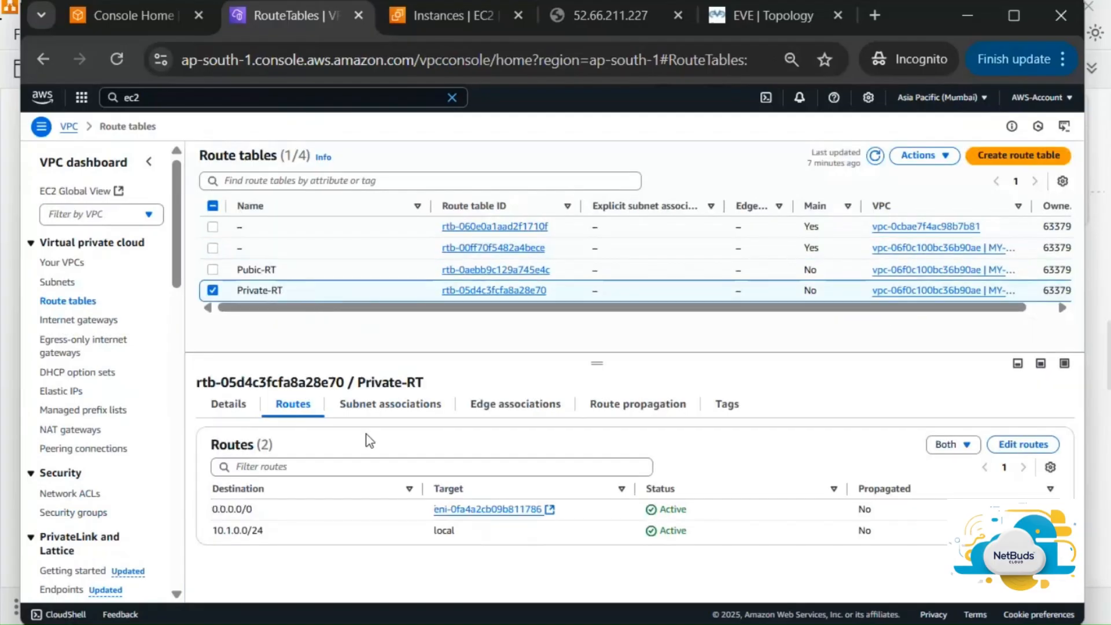
{"action": "left_click", "coordinate": [965, 447]}
{"action": "left_click", "coordinate": [965, 446]}
{"action": "left_click", "coordinate": [230, 405]}
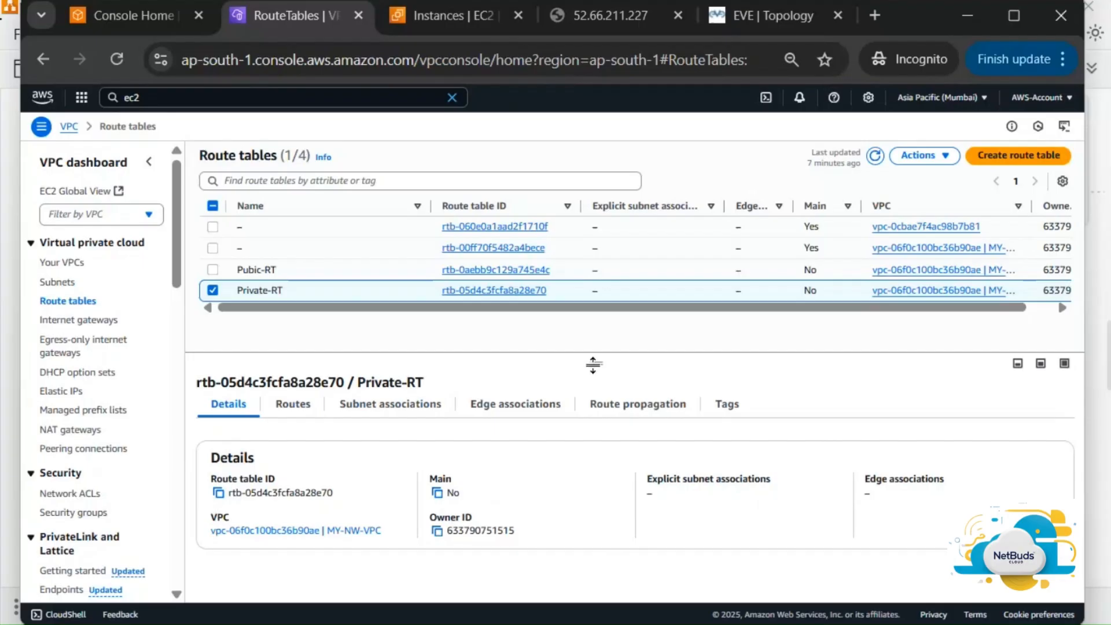
Set Private-RT as the main route table of MY-NW-VPC, confirming with 'set'
{"action": "left_click", "coordinate": [938, 157]}
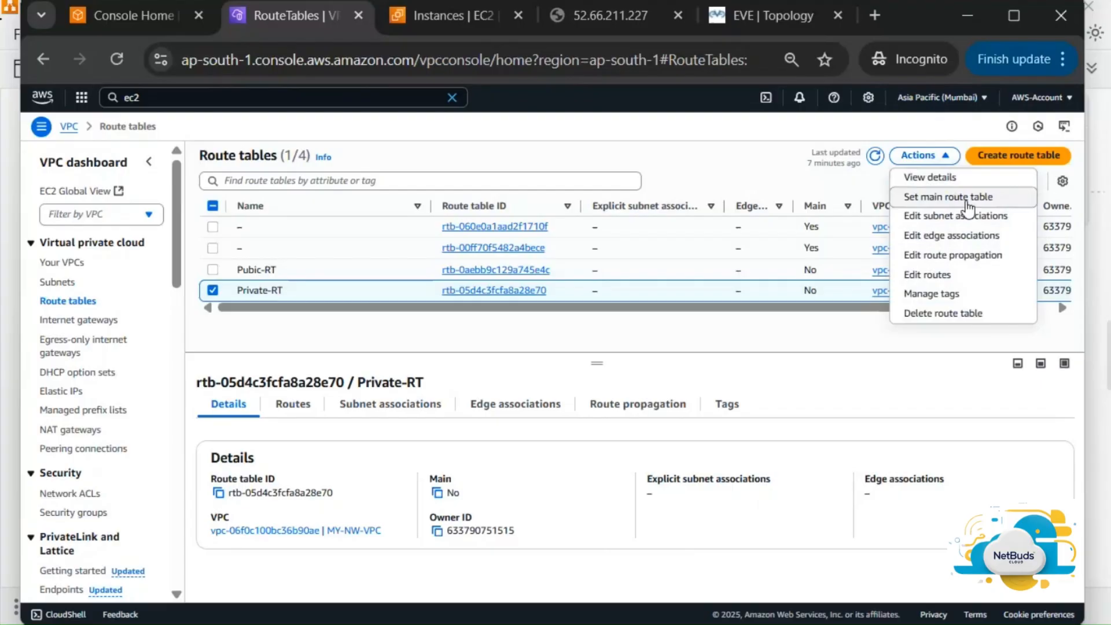
{"action": "left_click", "coordinate": [968, 208]}
{"action": "left_click", "coordinate": [635, 421]}
{"action": "type", "text": "se"}
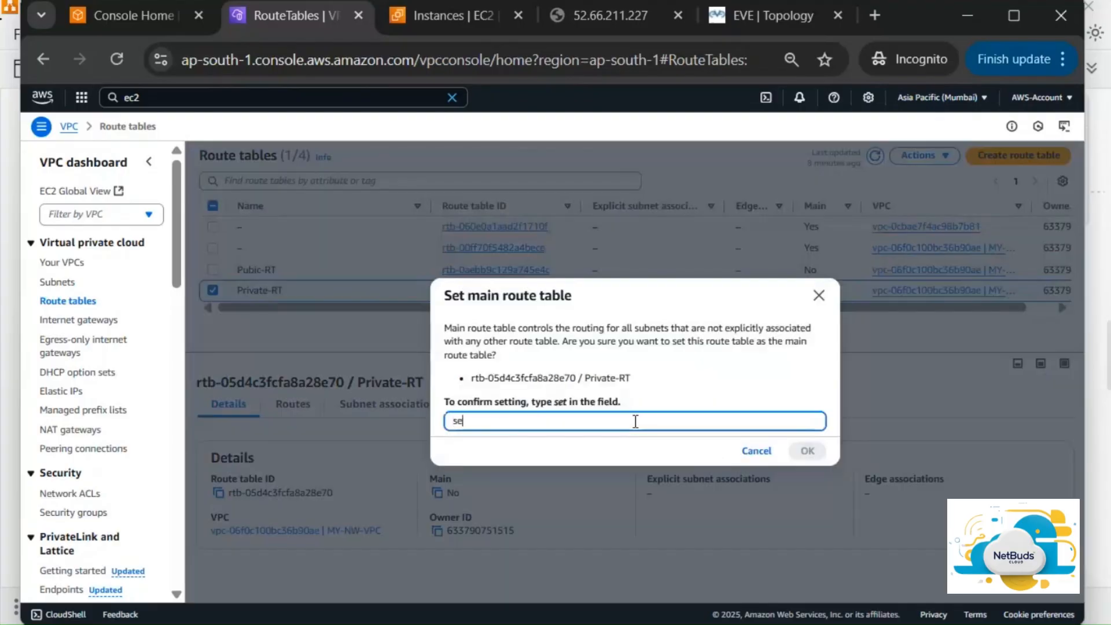
{"action": "type", "text": "t"}
{"action": "left_click", "coordinate": [816, 455]}
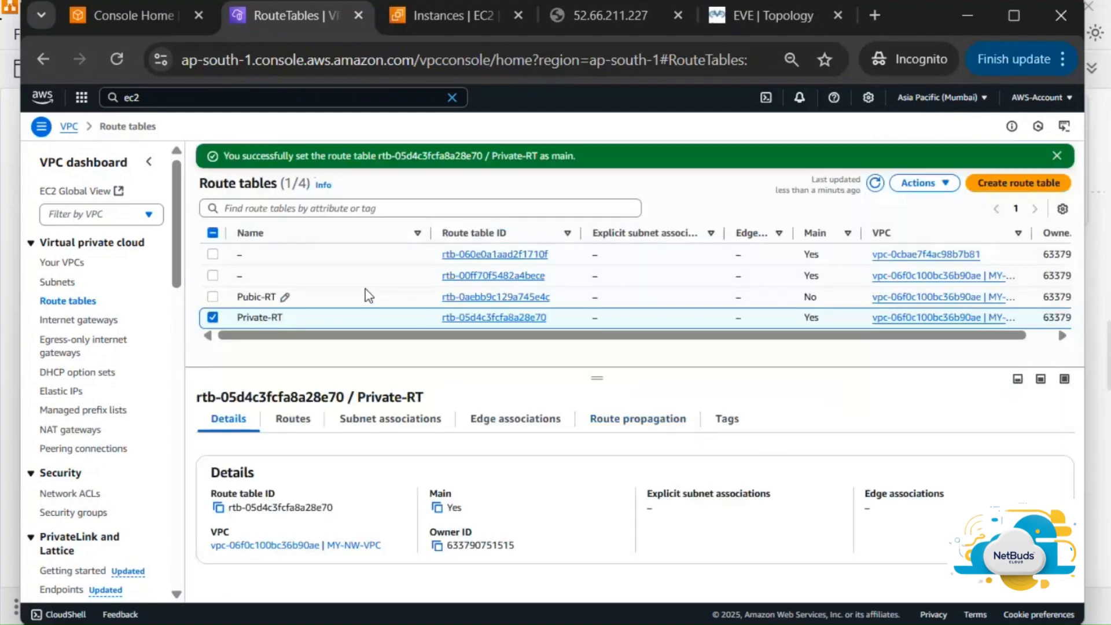
{"action": "left_click", "coordinate": [364, 276]}
Try deleting route table rtb-00ff70f5482a4bece from Actions, then cancel the delete warning
{"action": "left_click", "coordinate": [932, 183]}
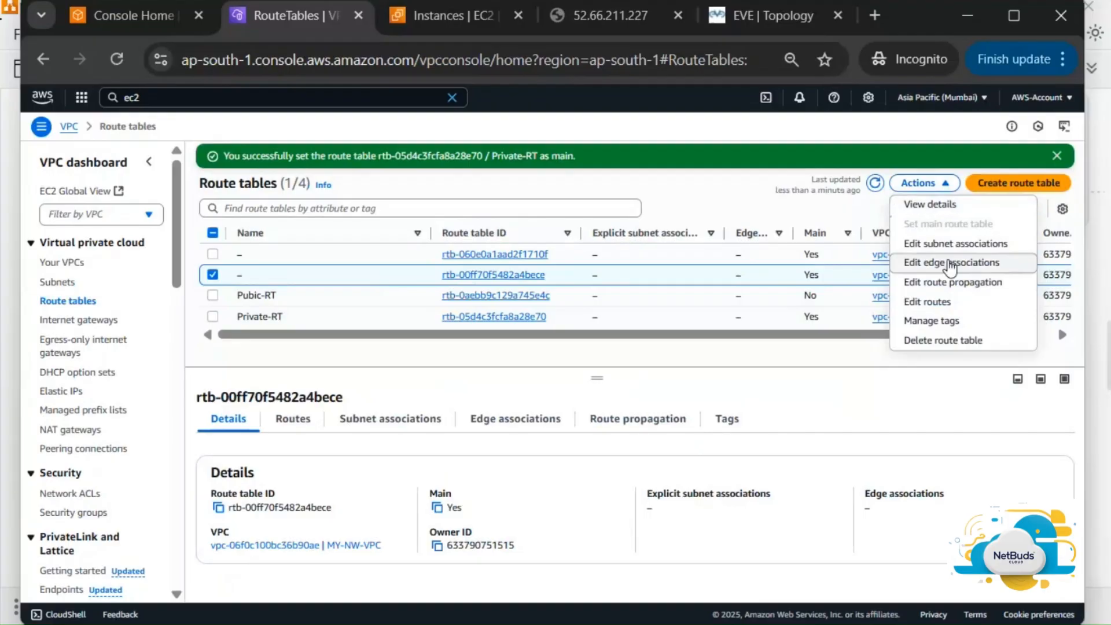
{"action": "left_click", "coordinate": [944, 339]}
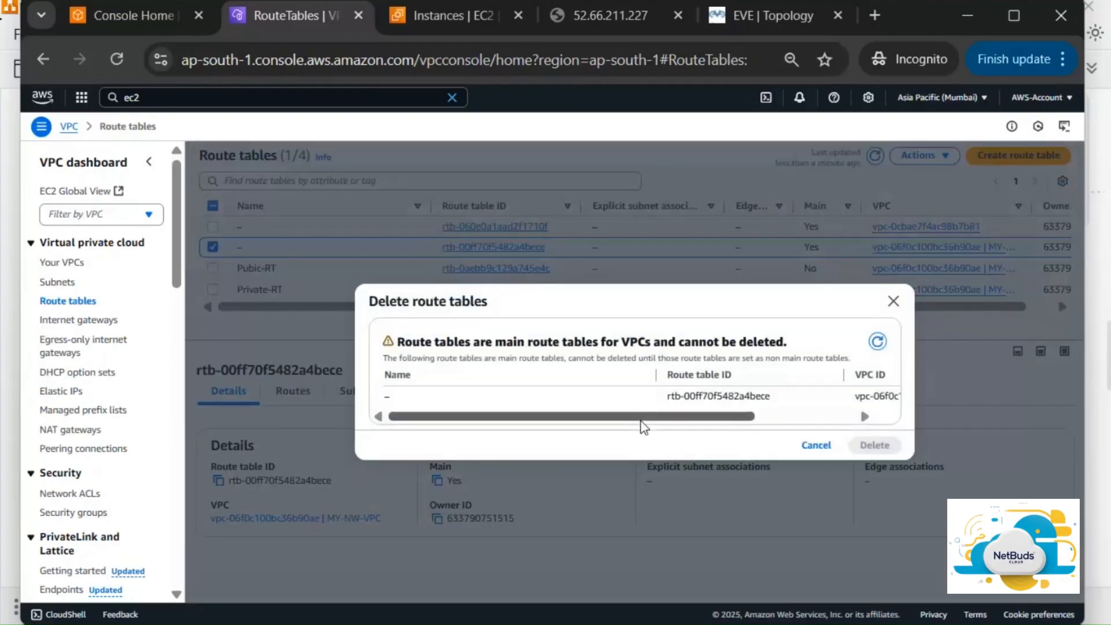
{"action": "scroll", "coordinate": [720, 396], "scroll_direction": "right", "scroll_amount": 3}
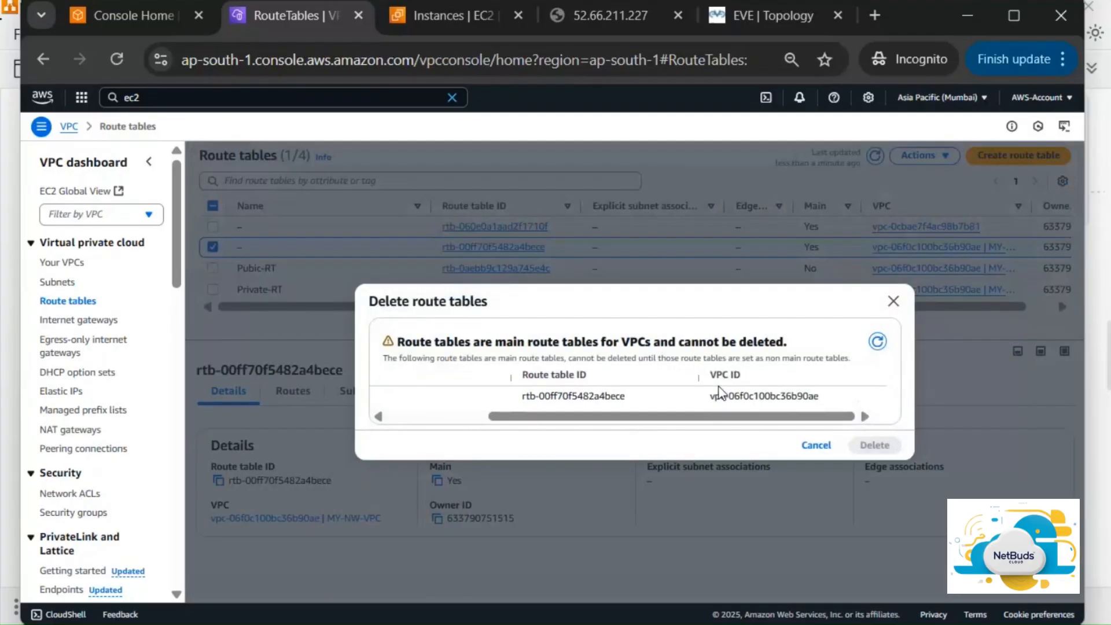
{"action": "left_click", "coordinate": [816, 445]}
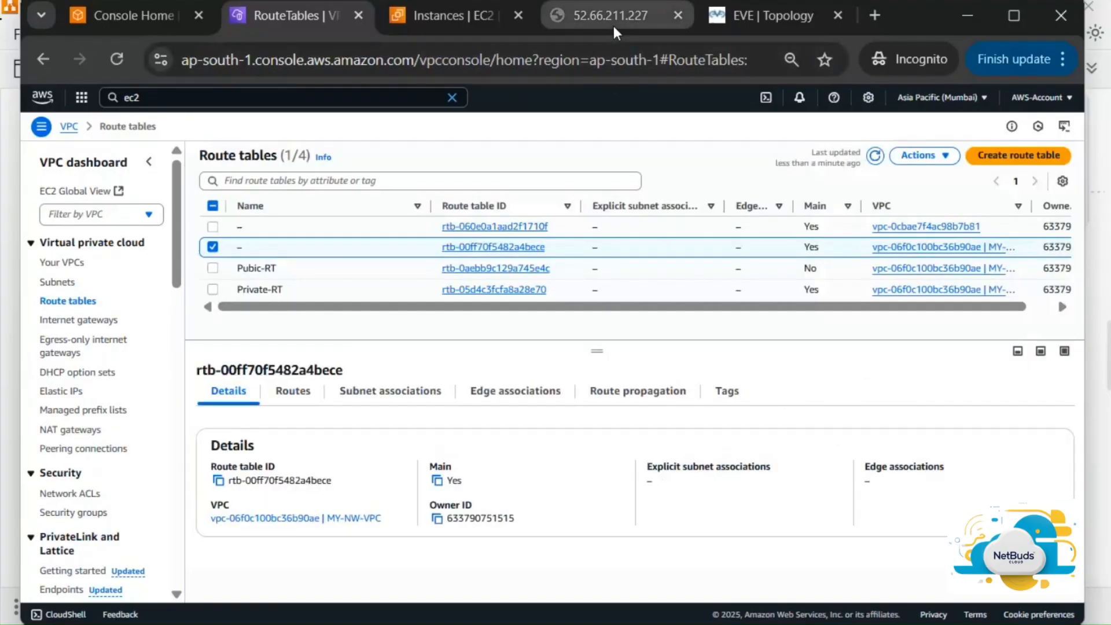
Check the ping to 52.66.211.227, then refresh the route tables list
{"action": "key", "text": "alt+Tab"}
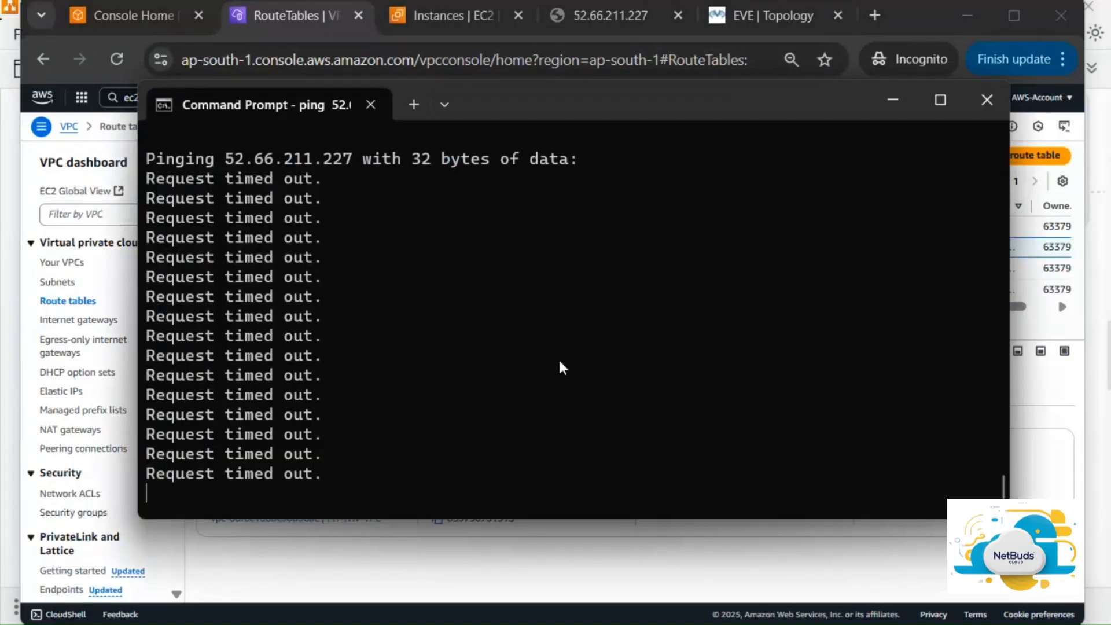
{"action": "key", "text": "alt+Tab"}
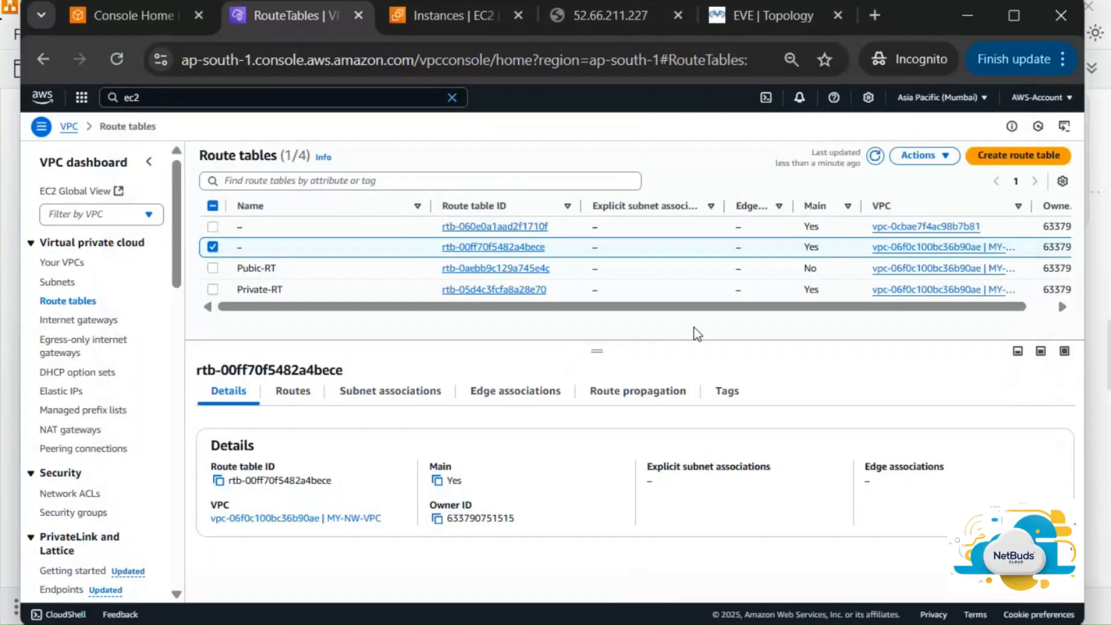
{"action": "left_click", "coordinate": [880, 161]}
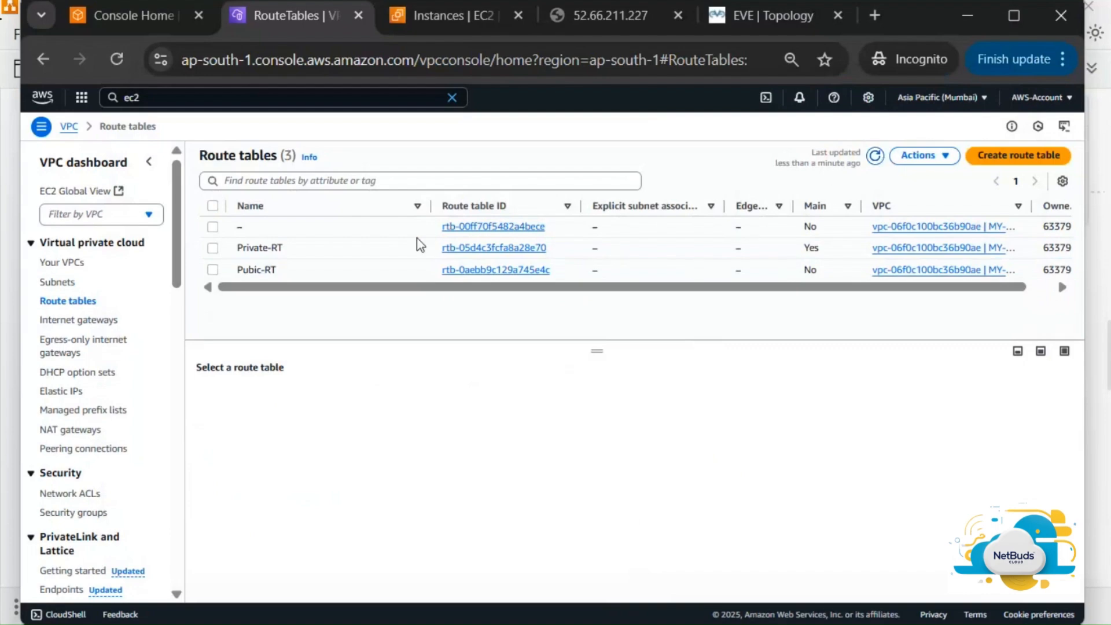
Delete route table rtb-00ff70f5482a4bece, confirming with 'delete', then refresh the list
{"action": "left_click", "coordinate": [368, 231]}
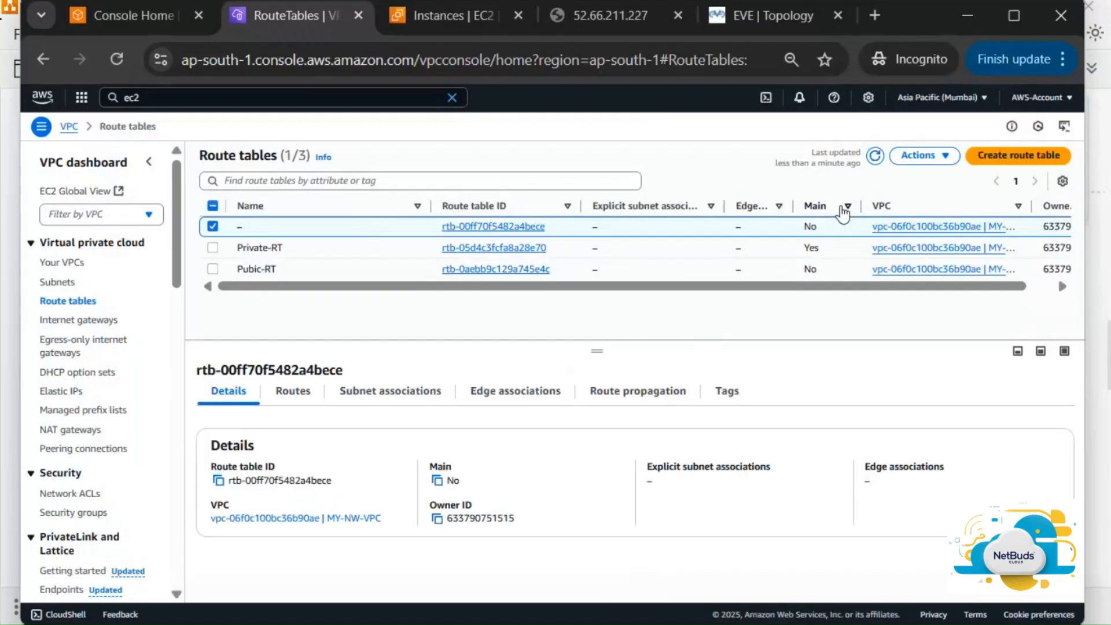
{"action": "left_click", "coordinate": [934, 155]}
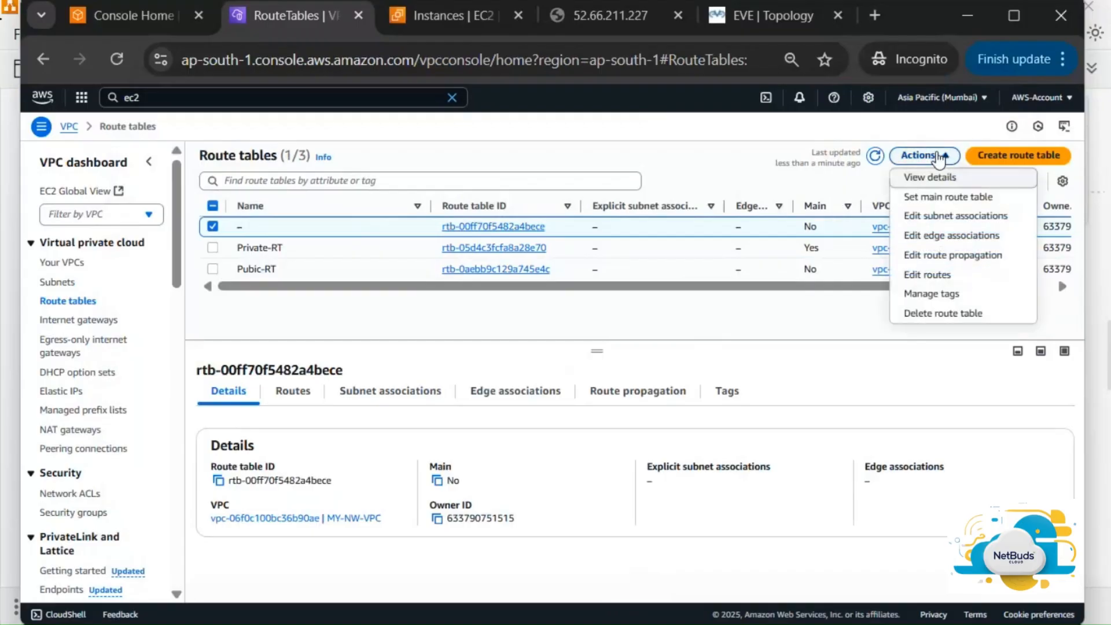
{"action": "left_click", "coordinate": [943, 313]}
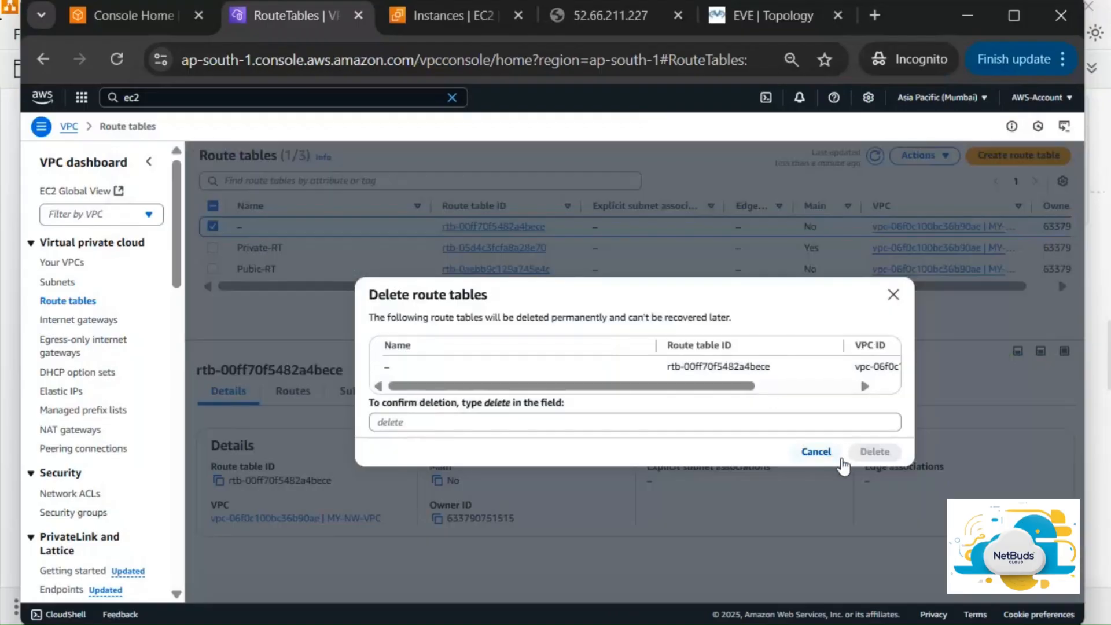
{"action": "left_click", "coordinate": [563, 429]}
{"action": "type", "text": "delete"}
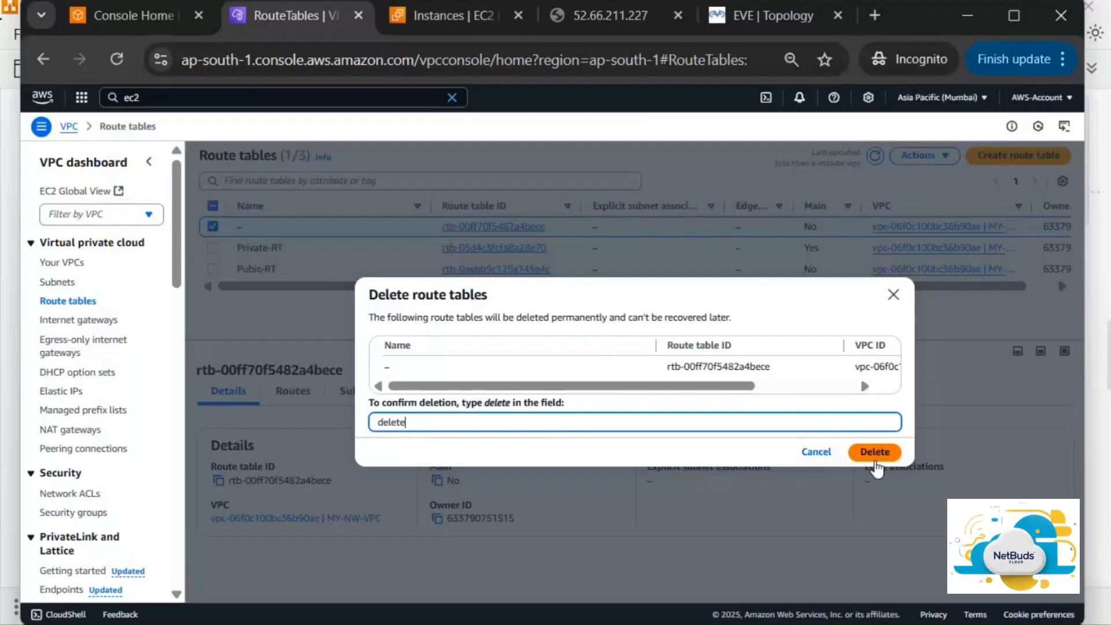
{"action": "left_click", "coordinate": [875, 452]}
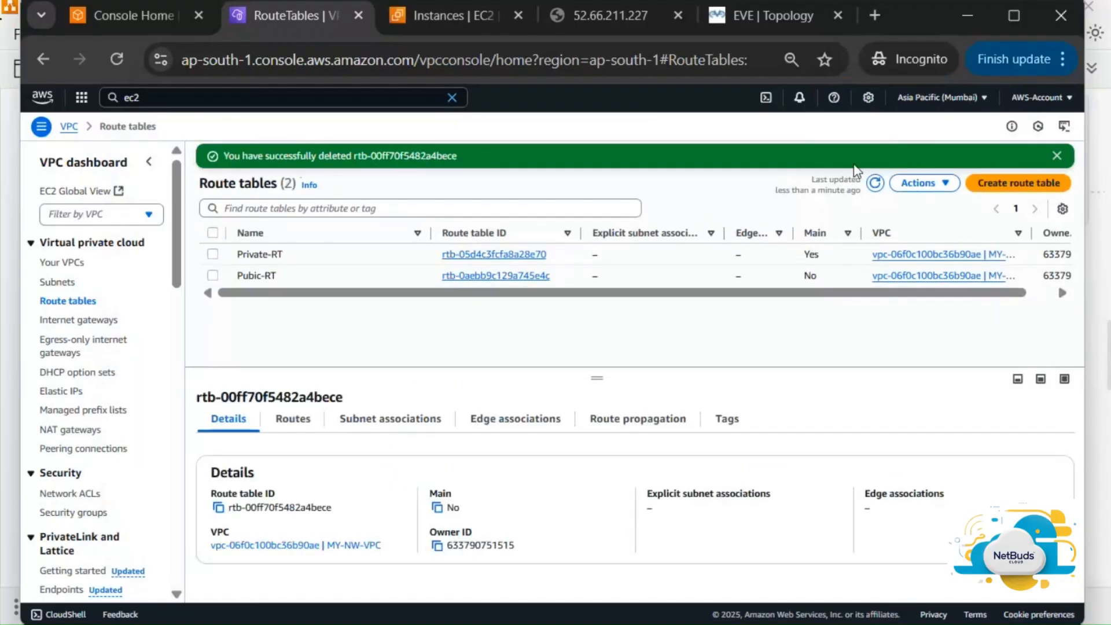
{"action": "left_click", "coordinate": [875, 183]}
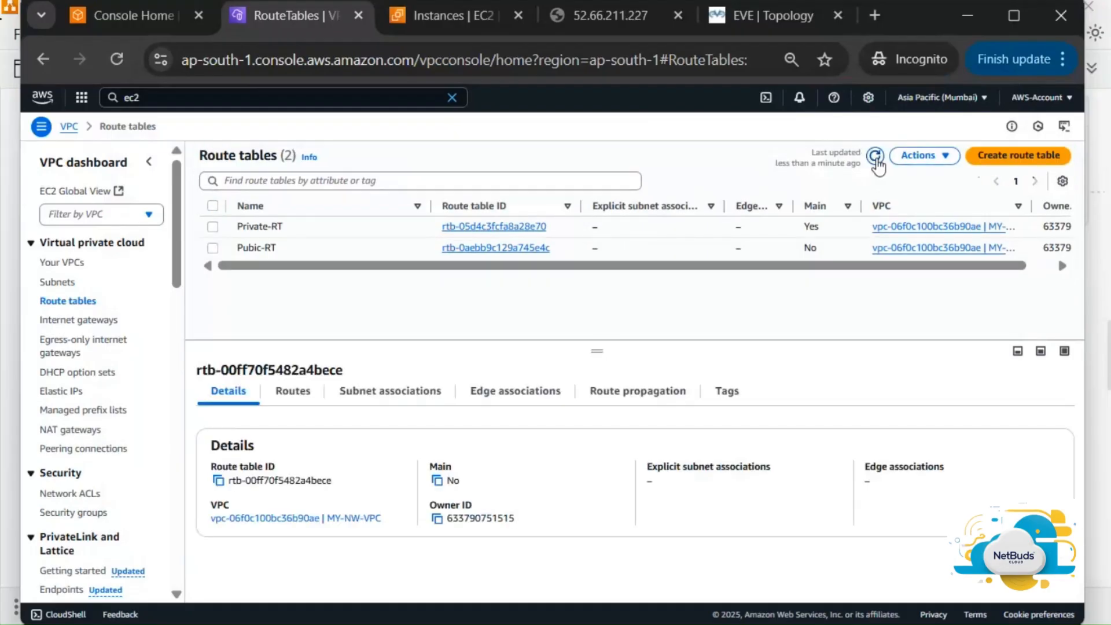
{"action": "left_click", "coordinate": [875, 156]}
Review the routes and subnet associations of Private-RT and Pubic-RT
{"action": "left_click", "coordinate": [284, 389]}
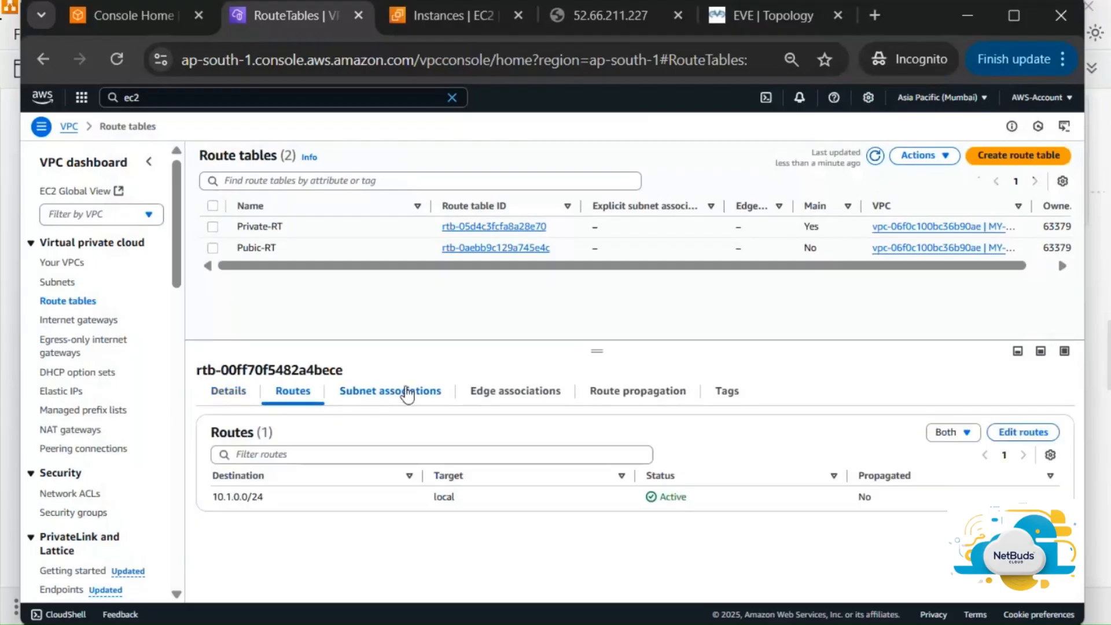
{"action": "left_click", "coordinate": [407, 391]}
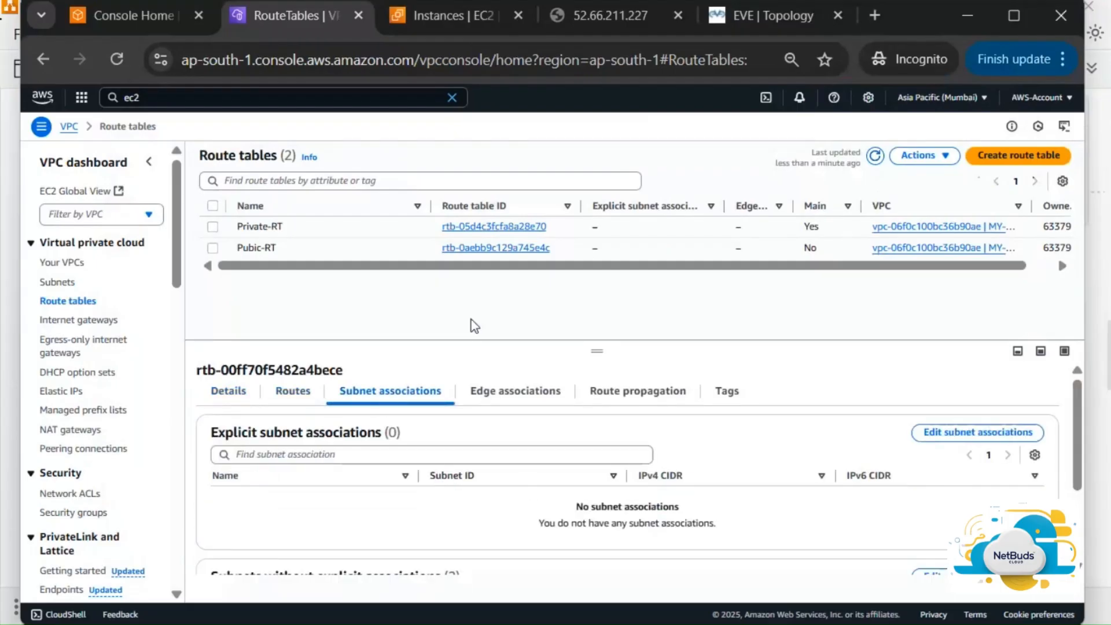
{"action": "left_click", "coordinate": [367, 230]}
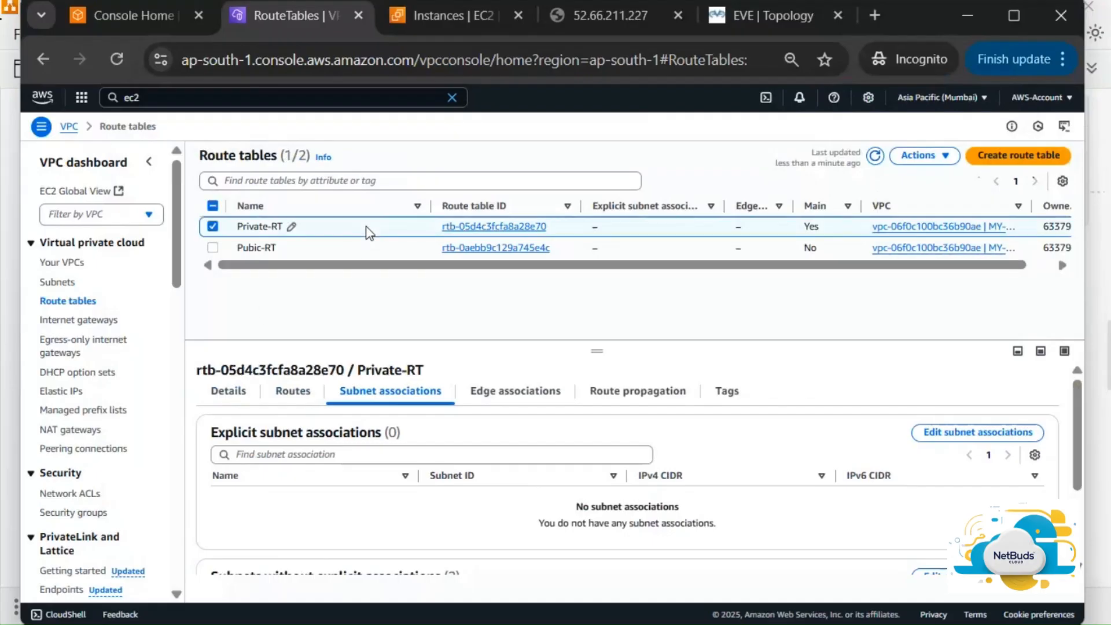
{"action": "left_click", "coordinate": [379, 248]}
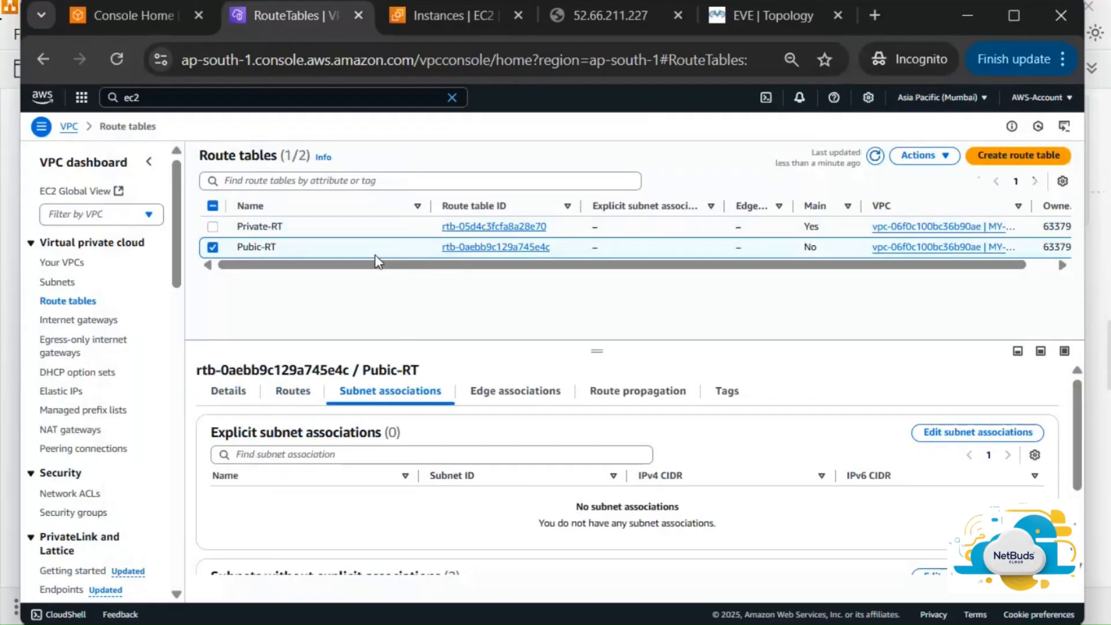
{"action": "left_click", "coordinate": [384, 227]}
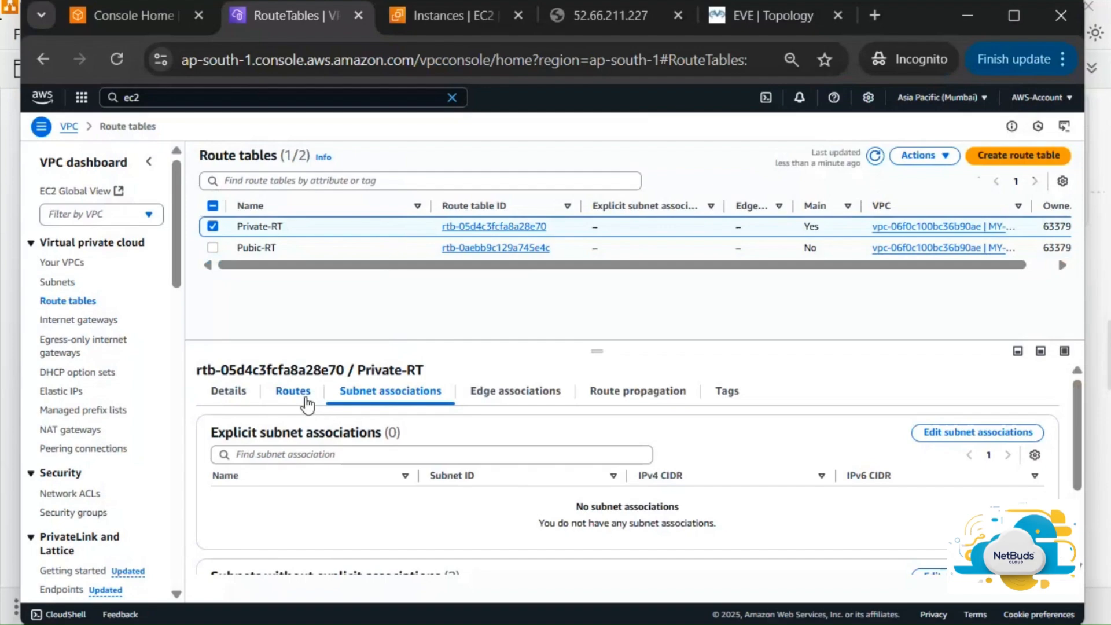
{"action": "left_click", "coordinate": [300, 398]}
{"action": "left_click", "coordinate": [408, 405]}
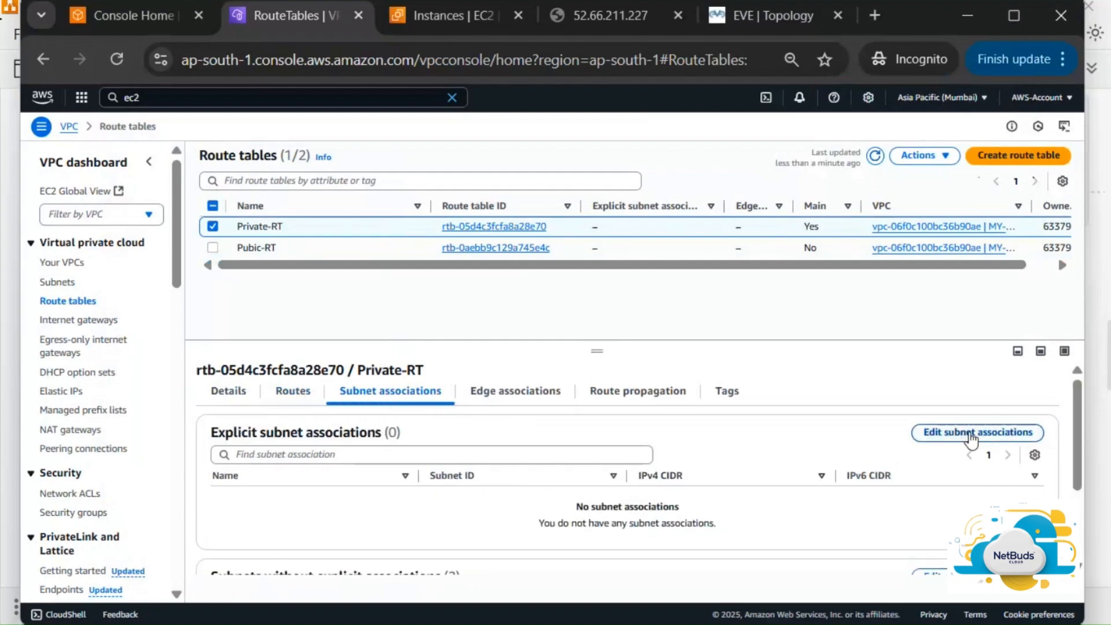
Associate Private-Subnet with Private-RT and save the subnet associations
{"action": "left_click", "coordinate": [976, 435]}
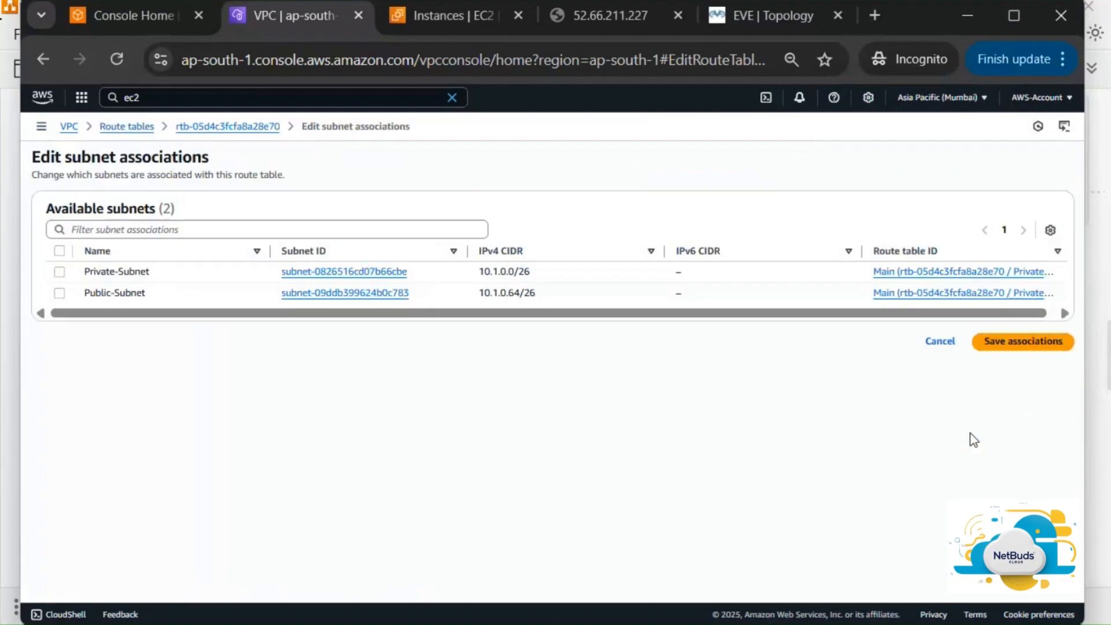
{"action": "left_click", "coordinate": [59, 271]}
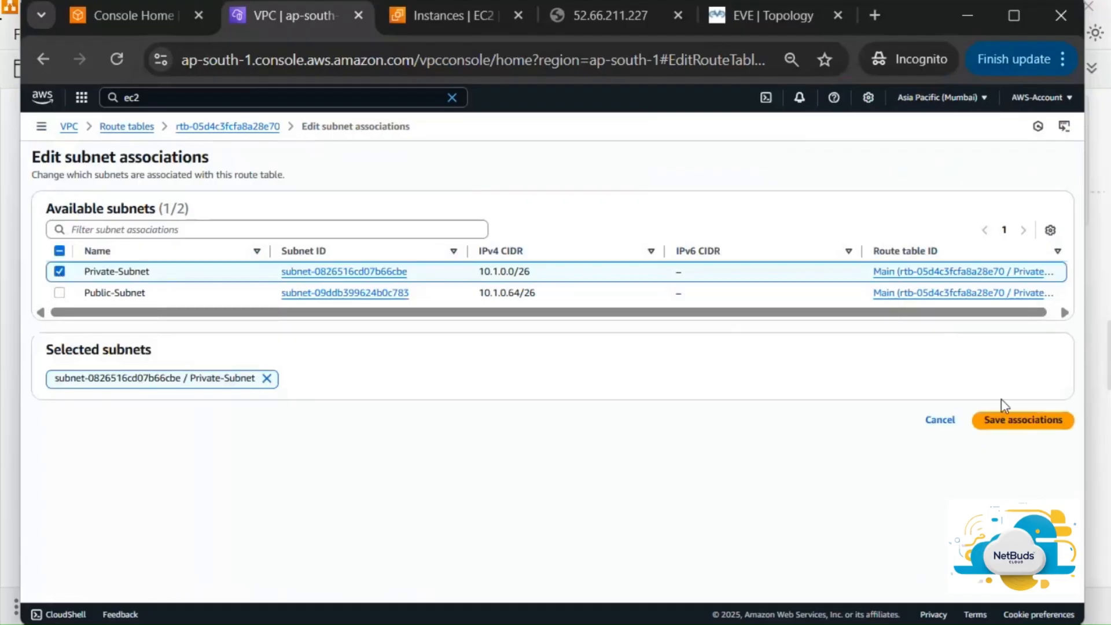
{"action": "left_click", "coordinate": [1033, 421]}
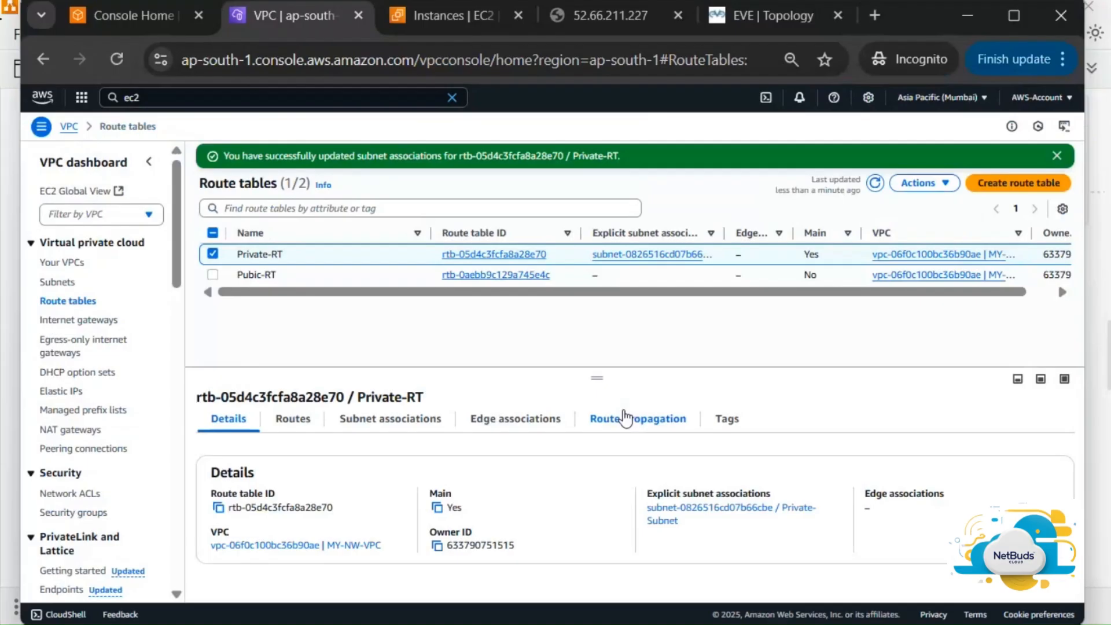
{"action": "left_click", "coordinate": [331, 278]}
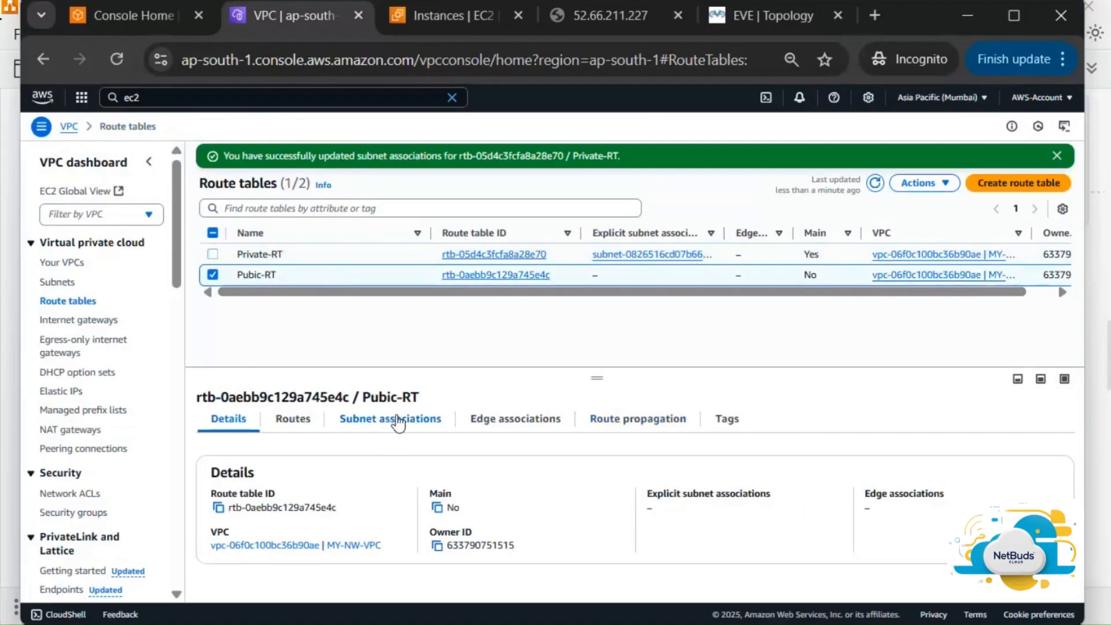
Associate Public-Subnet with Pubic-RT, save, and open Private-RT's details page
{"action": "left_click", "coordinate": [398, 422]}
{"action": "left_click", "coordinate": [968, 460]}
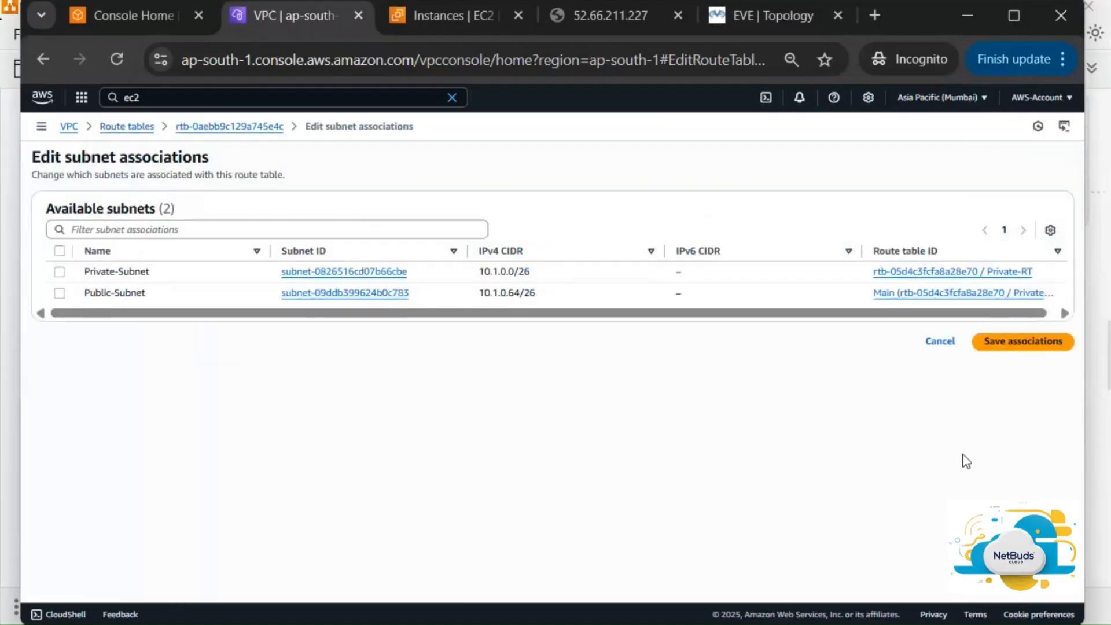
{"action": "left_click", "coordinate": [60, 293]}
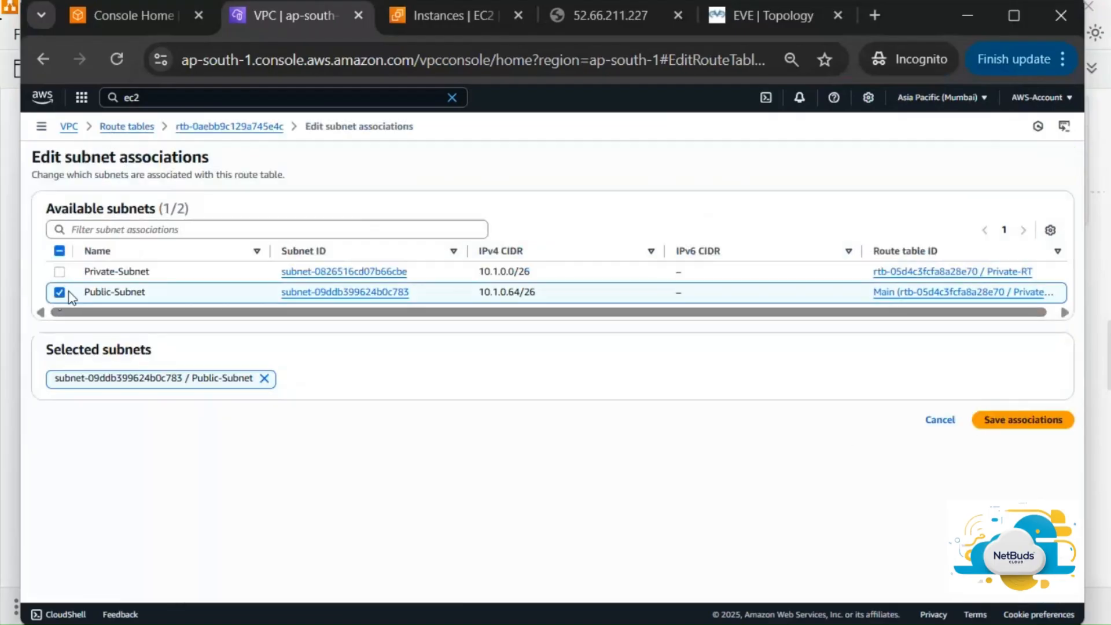
{"action": "left_click", "coordinate": [1014, 423]}
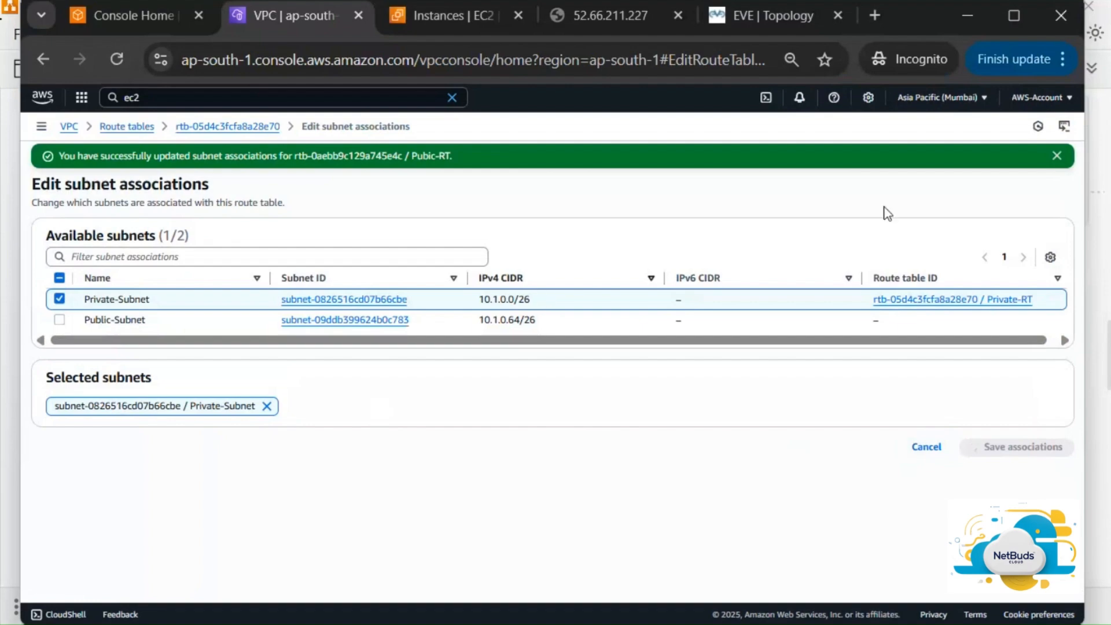
{"action": "left_click", "coordinate": [1058, 156]}
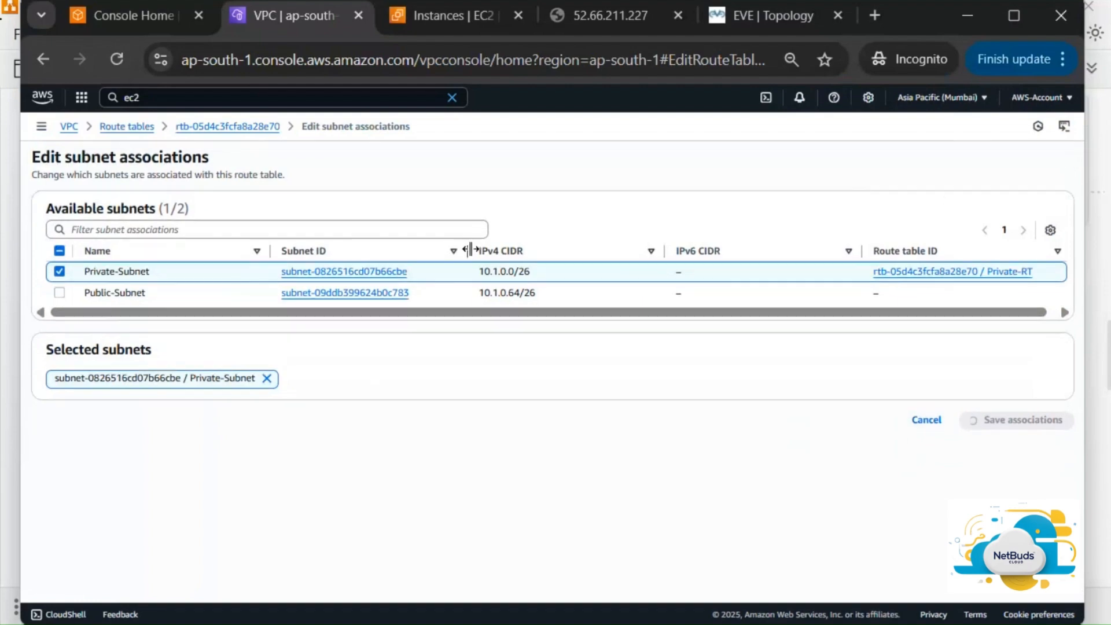
{"action": "left_click", "coordinate": [208, 127]}
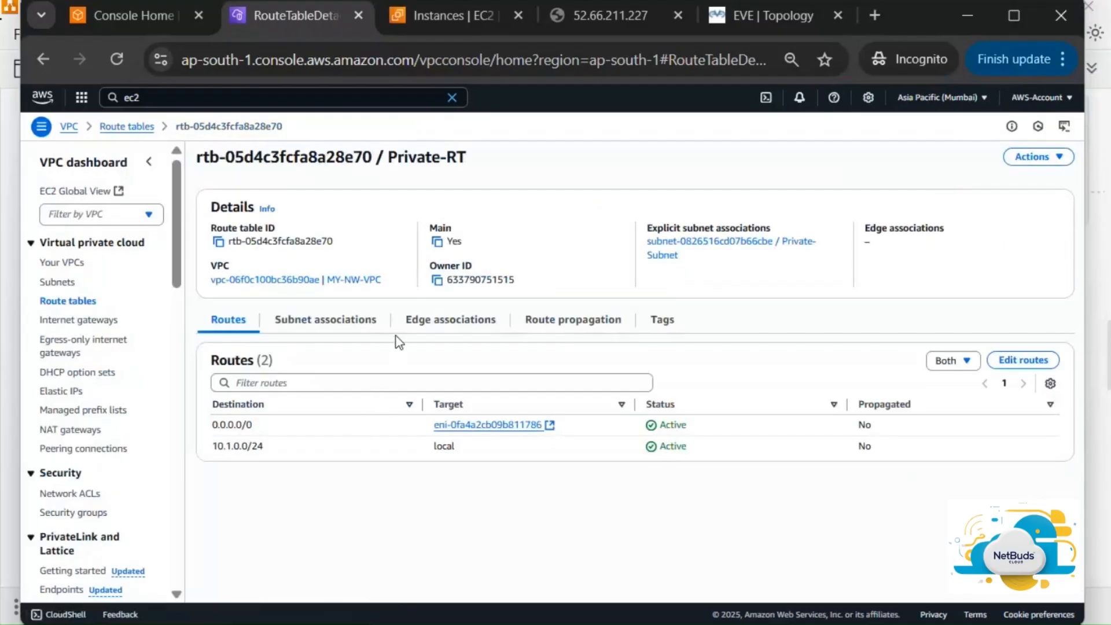
Check Private-RT's edge associations and leave them unchanged
{"action": "left_click", "coordinate": [435, 327]}
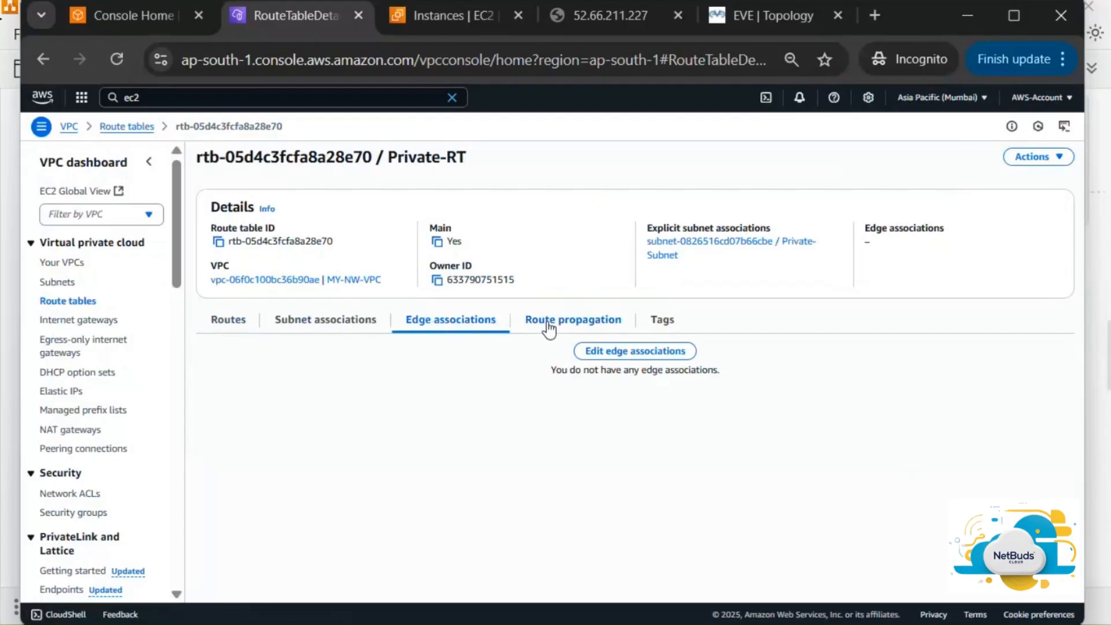
{"action": "left_click", "coordinate": [607, 353]}
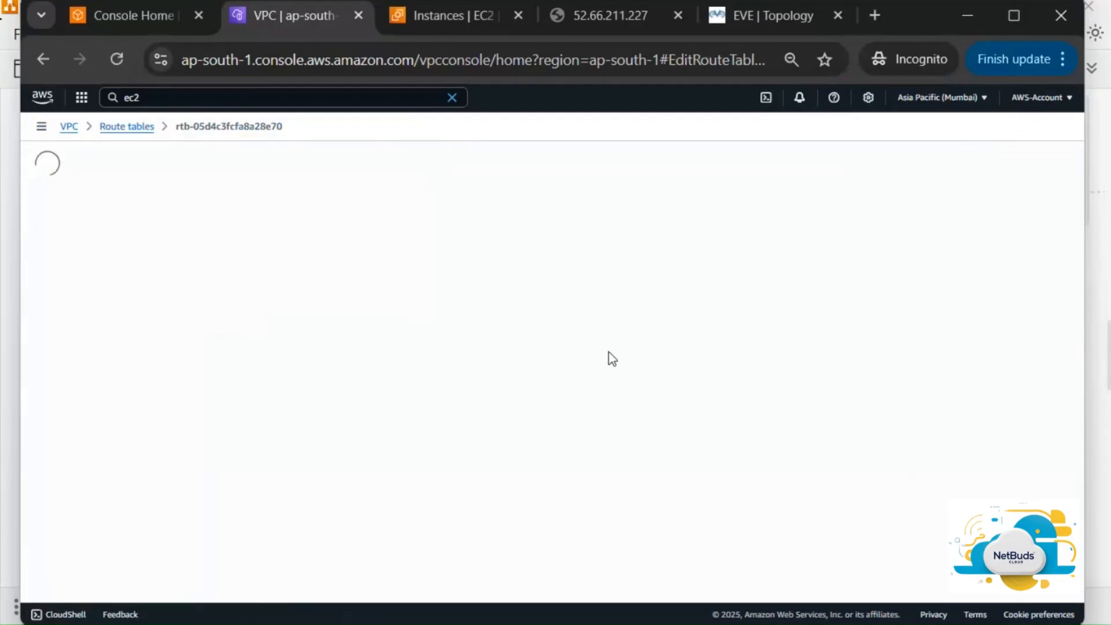
{"action": "left_click", "coordinate": [952, 422]}
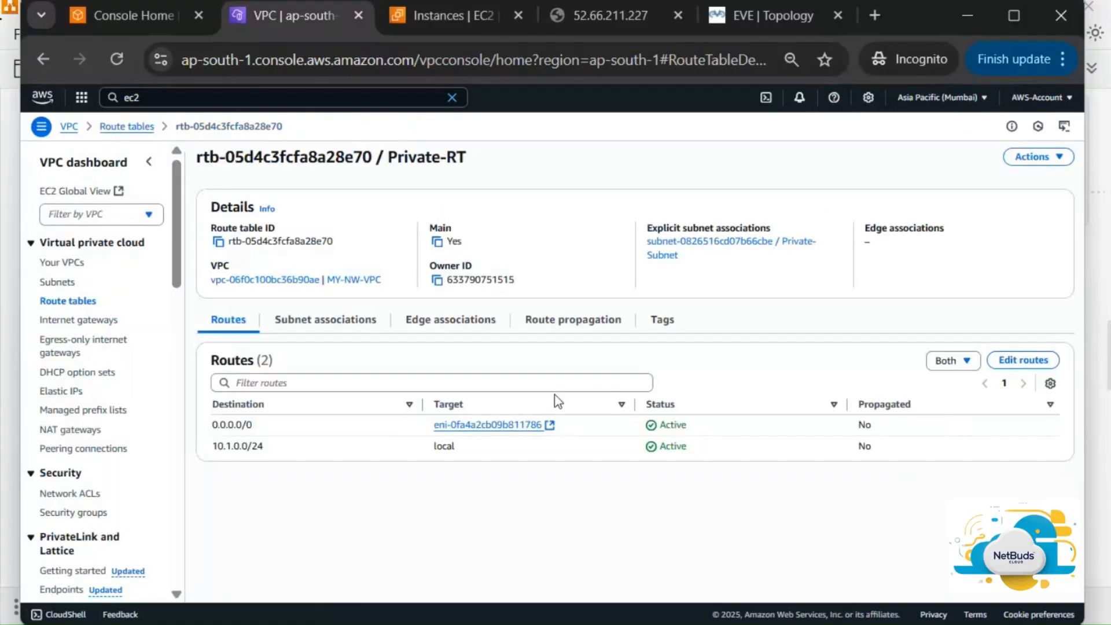
Back in the Route tables list, review Pubic-RT's subnet associations and Private-RT's routes
{"action": "left_click", "coordinate": [57, 302]}
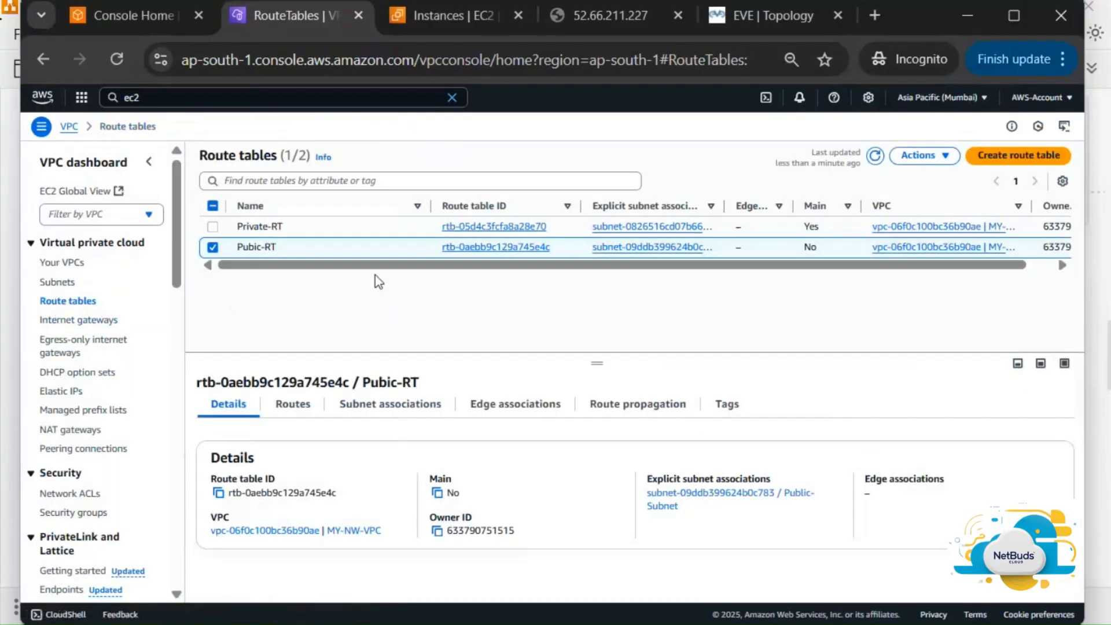
{"action": "left_click", "coordinate": [399, 408]}
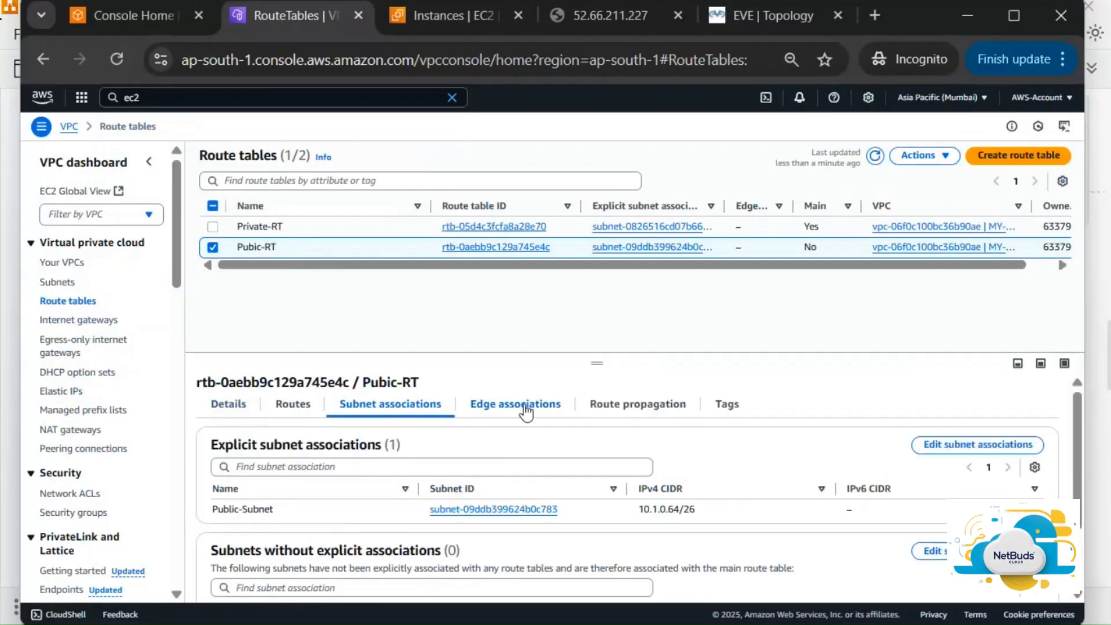
{"action": "left_click", "coordinate": [405, 227]}
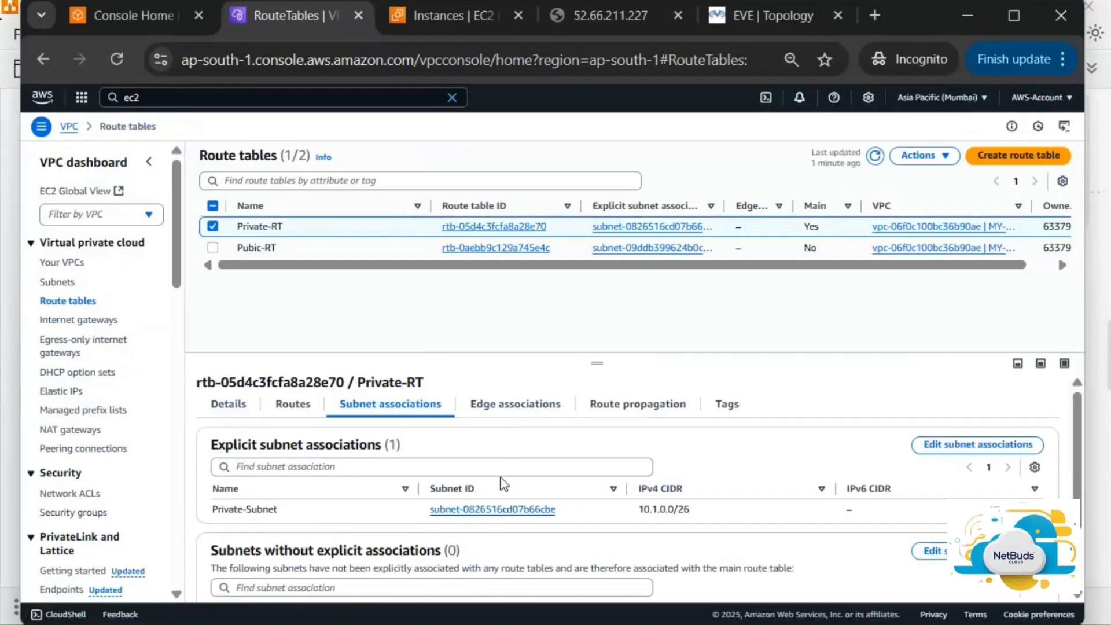
{"action": "left_click", "coordinate": [295, 411]}
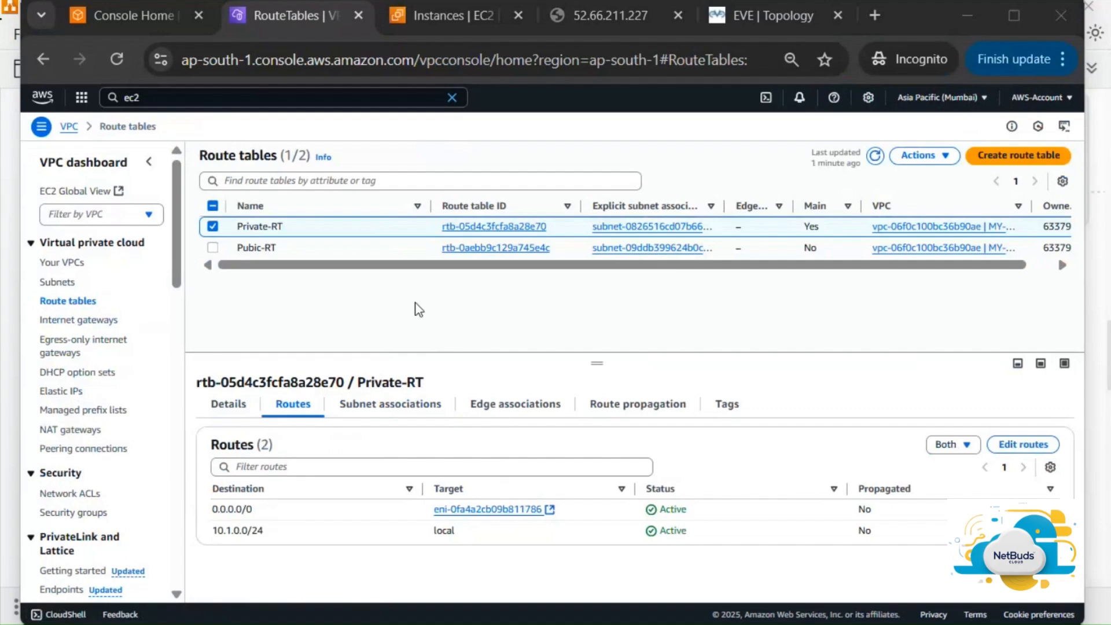
{"action": "key", "text": "alt+Tab"}
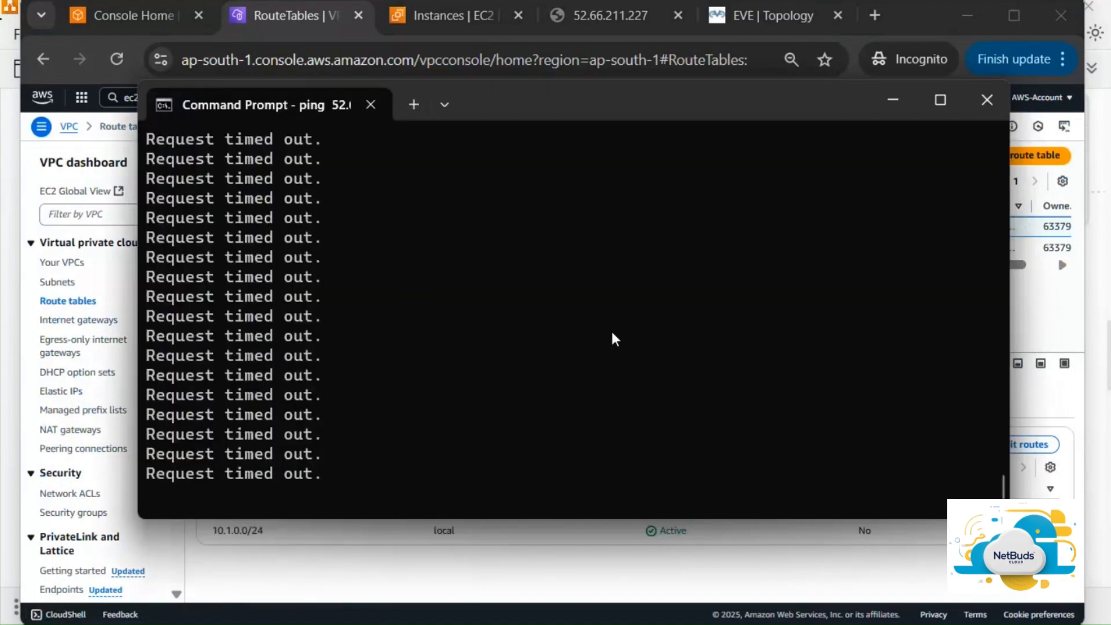
{"action": "key", "text": "ctrl+c"}
{"action": "key", "text": "Up"}
{"action": "key", "text": "Return"}
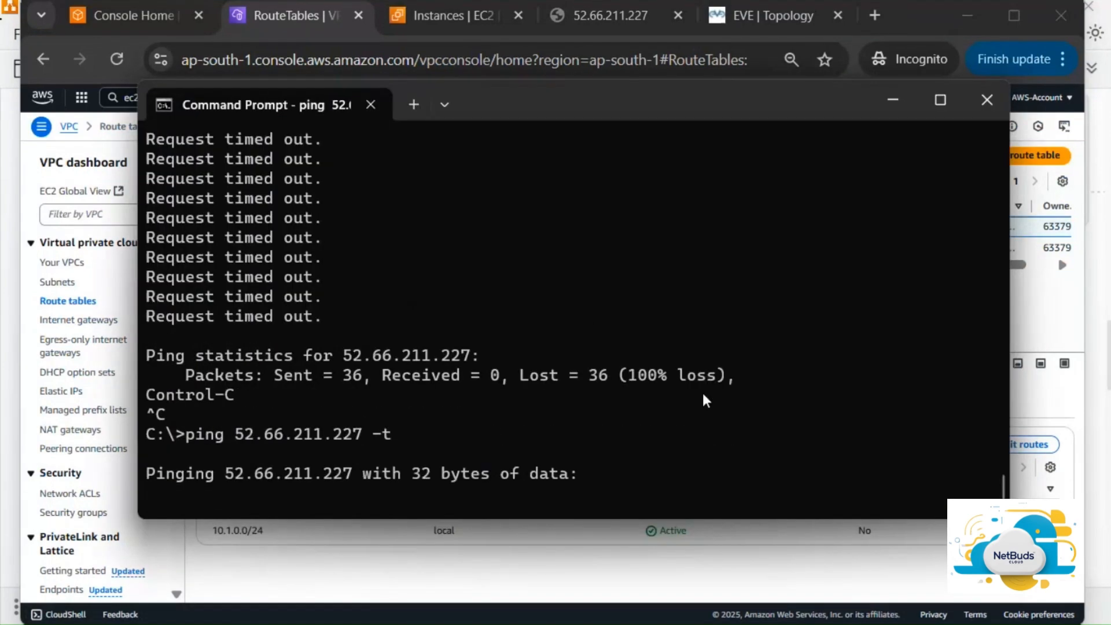
{"action": "key", "text": "alt+Tab"}
{"action": "left_click", "coordinate": [554, 416]}
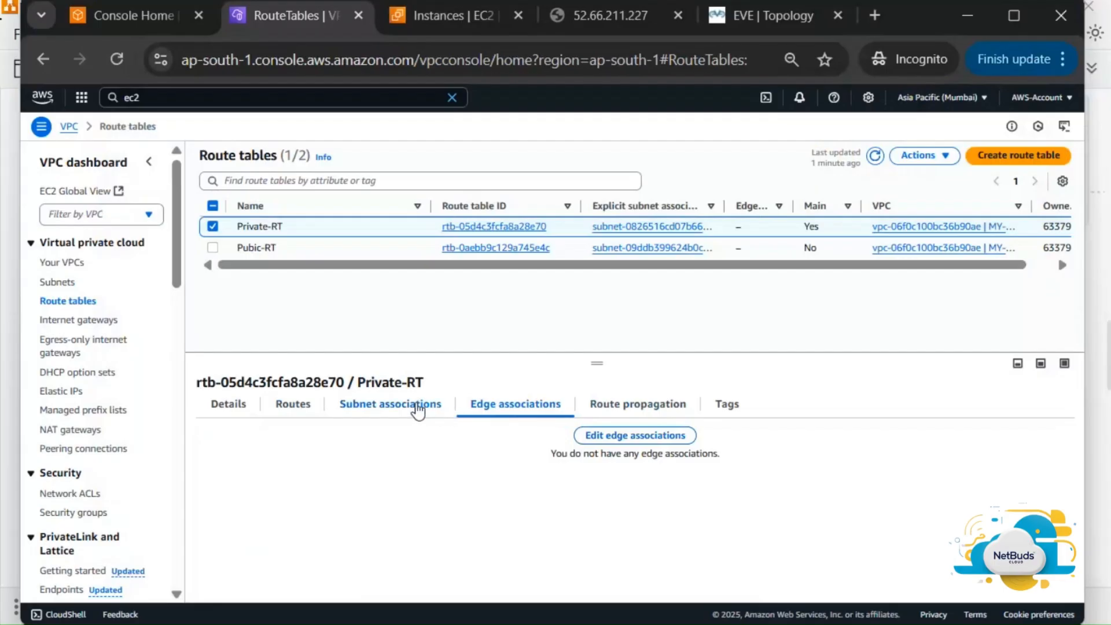
{"action": "left_click", "coordinate": [414, 405]}
{"action": "left_click", "coordinate": [527, 415]}
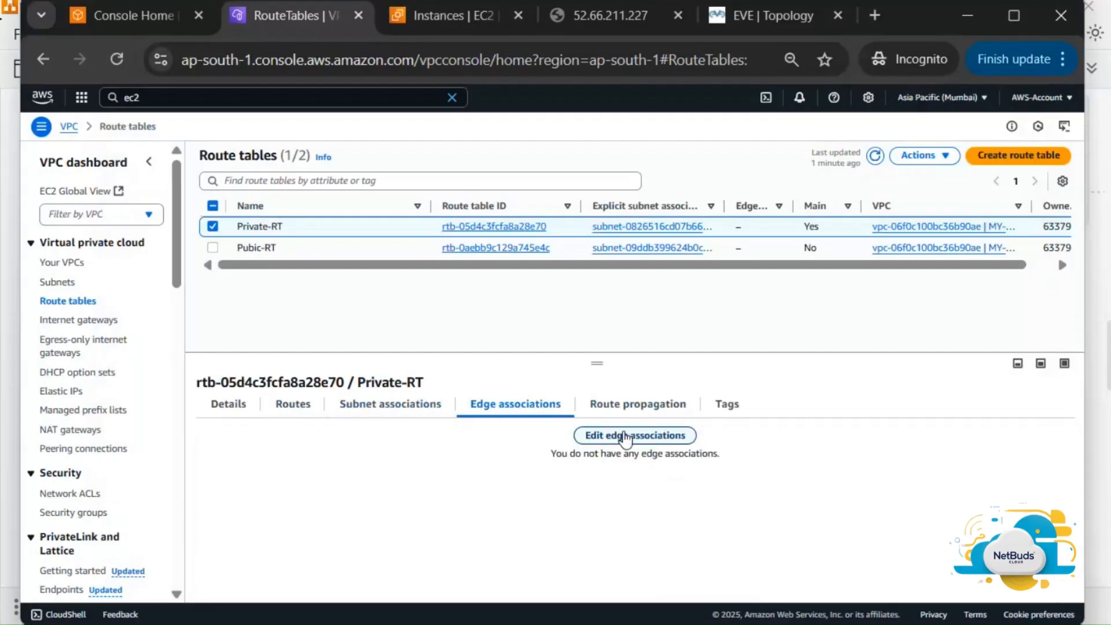
{"action": "left_click", "coordinate": [619, 436]}
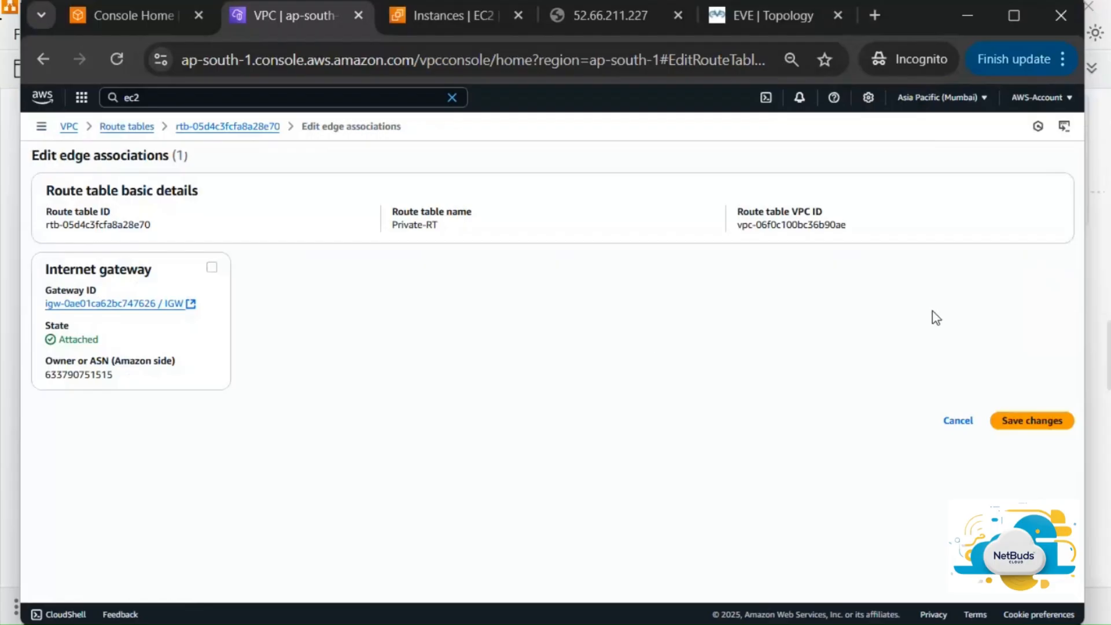
{"action": "left_click", "coordinate": [961, 423]}
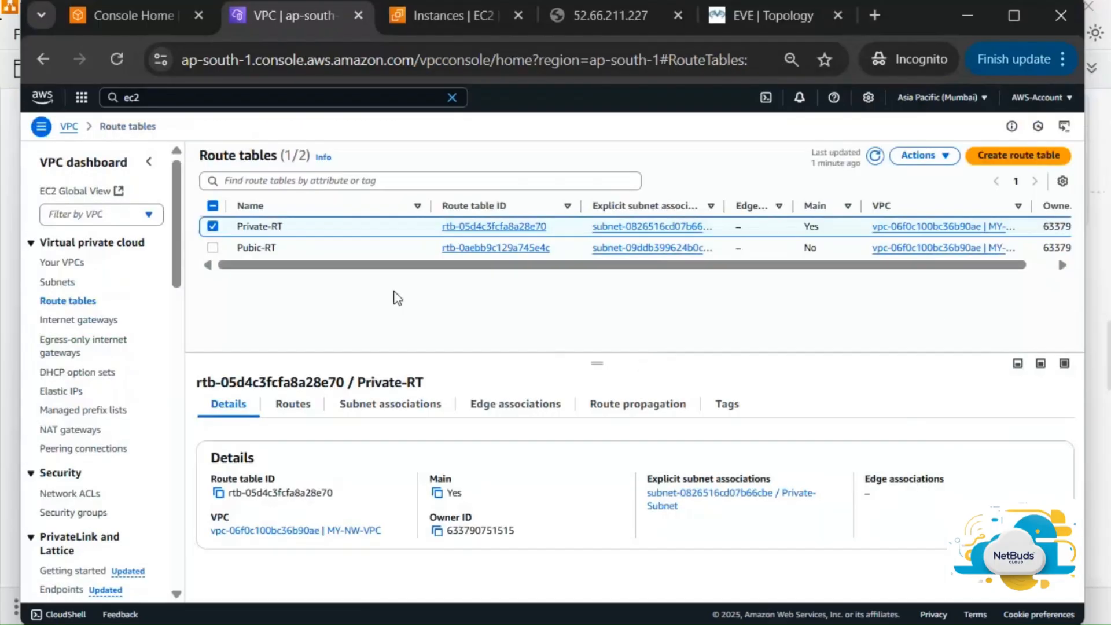
{"action": "left_click", "coordinate": [346, 253]}
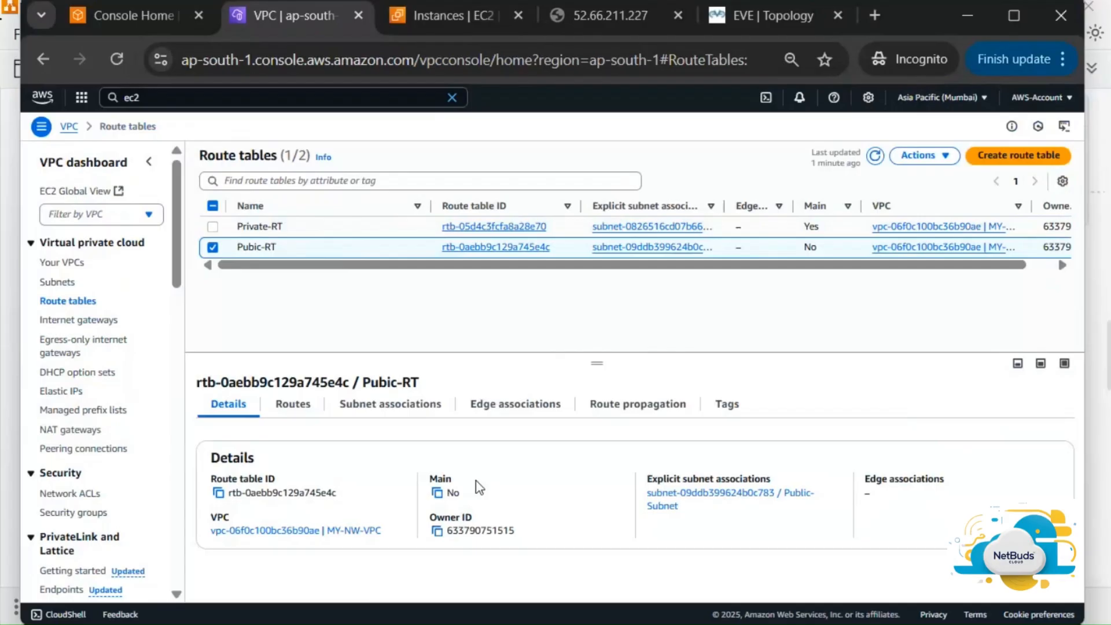
{"action": "left_click", "coordinate": [433, 414]}
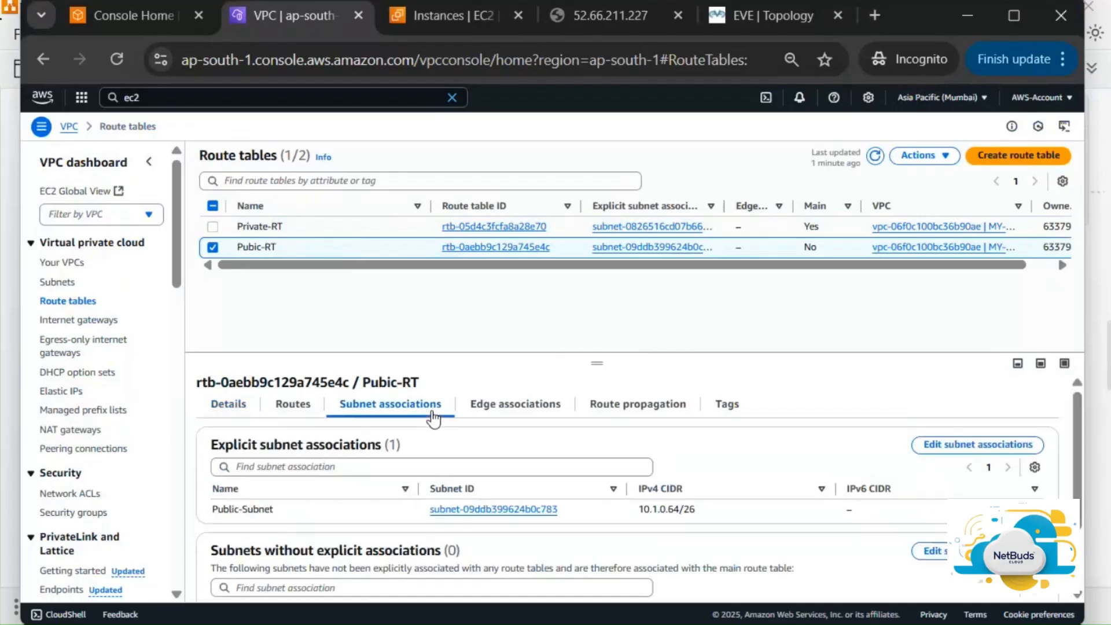
{"action": "scroll", "coordinate": [595, 468], "scroll_direction": "down", "scroll_amount": 2}
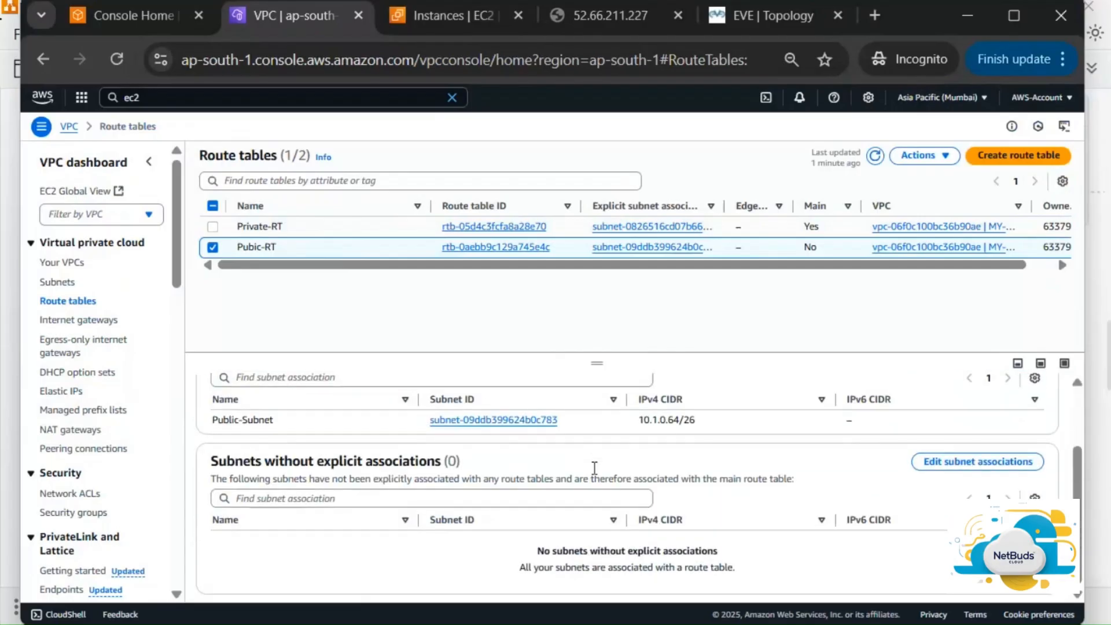
{"action": "scroll", "coordinate": [594, 472], "scroll_direction": "up", "scroll_amount": 1}
{"action": "scroll", "coordinate": [594, 473], "scroll_direction": "down", "scroll_amount": 1}
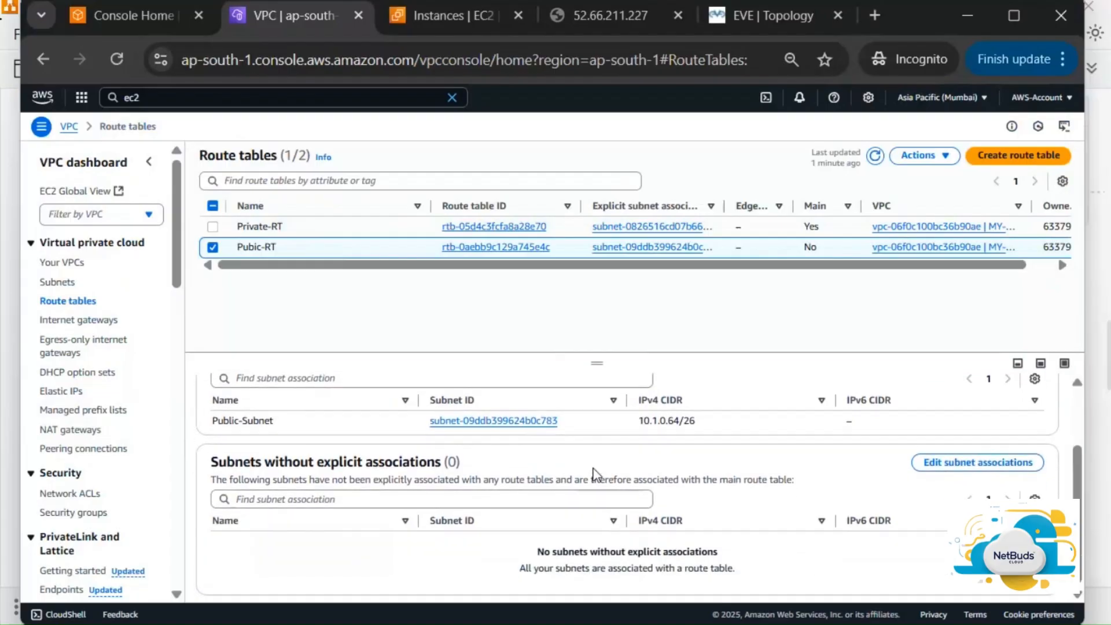
{"action": "scroll", "coordinate": [595, 473], "scroll_direction": "up", "scroll_amount": 3}
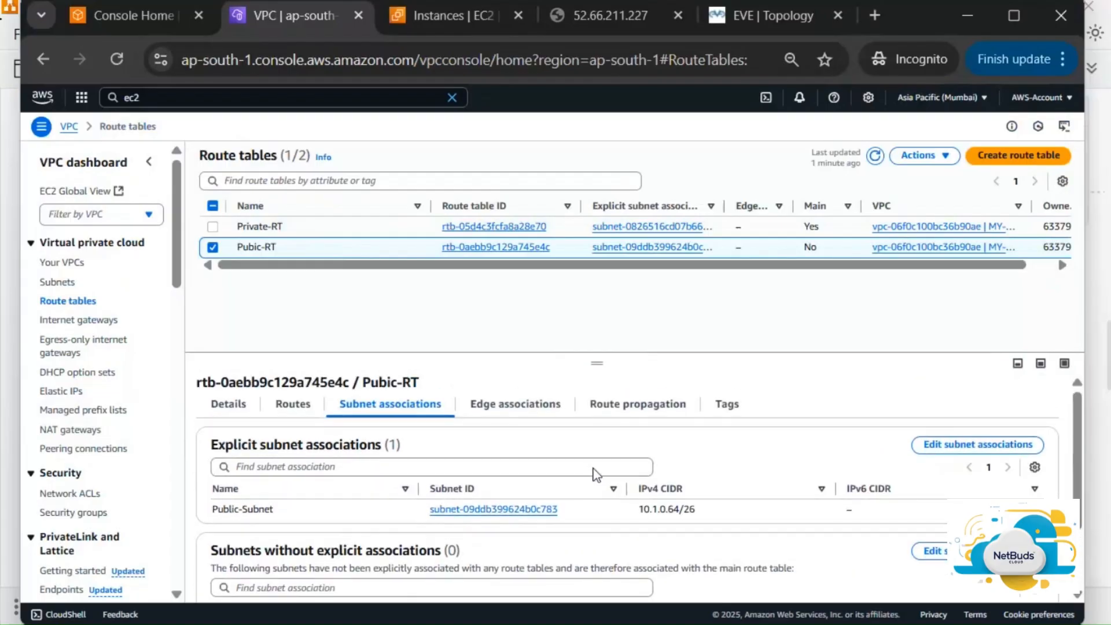
{"action": "scroll", "coordinate": [594, 470], "scroll_direction": "down", "scroll_amount": 3}
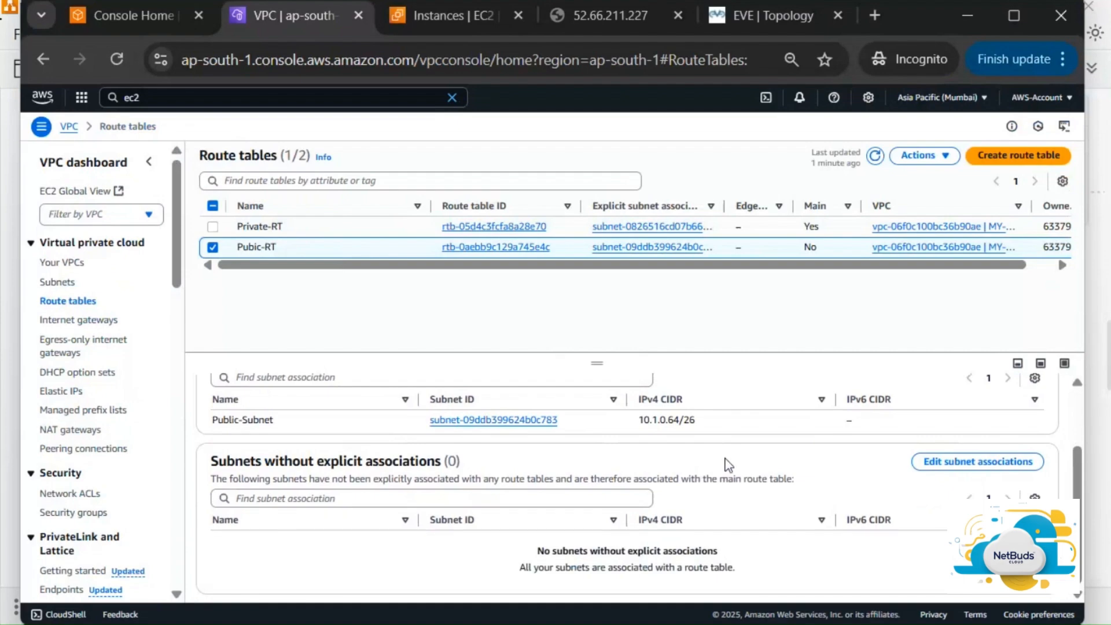
{"action": "scroll", "coordinate": [750, 465], "scroll_direction": "up", "scroll_amount": 2}
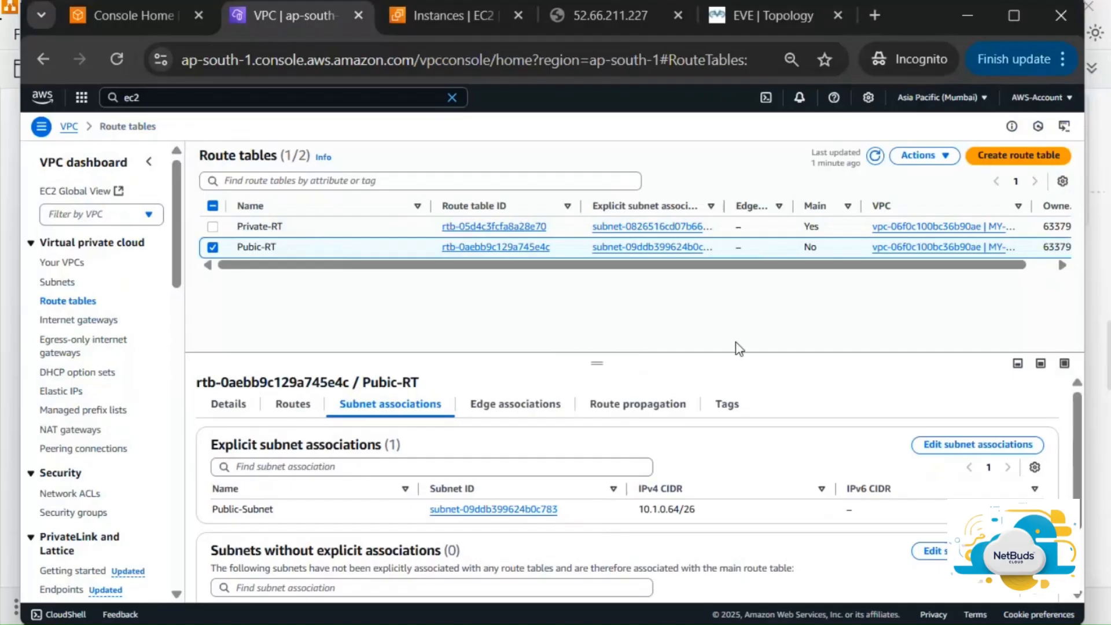
{"action": "left_click", "coordinate": [363, 231]}
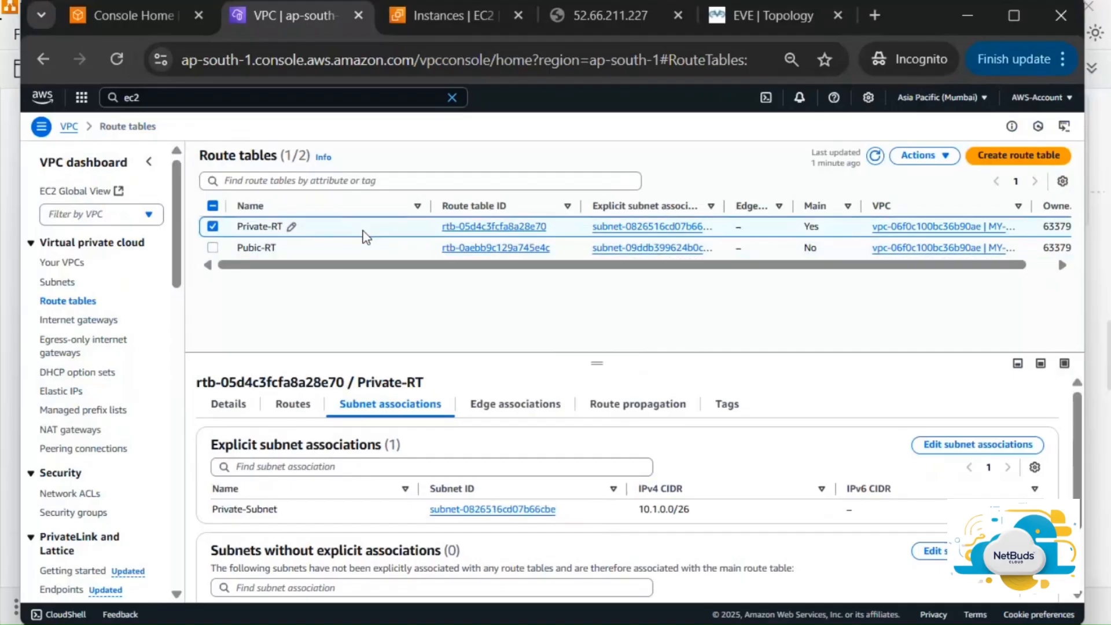
{"action": "left_click", "coordinate": [114, 70]}
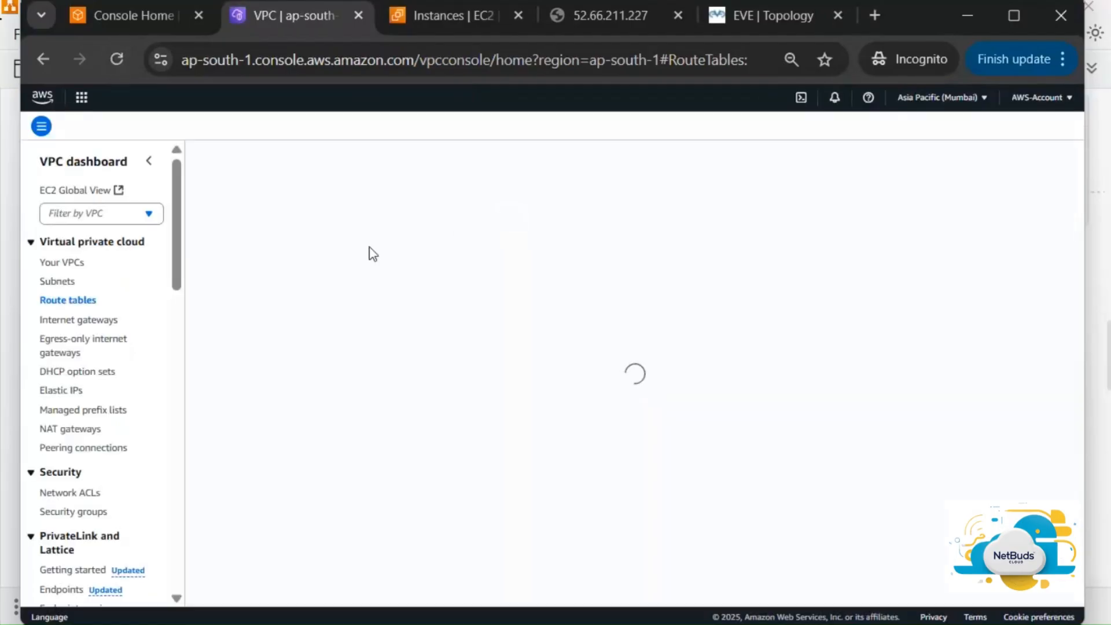
Reload the FortiGate page at 52.66.211.227 and proceed past the untrusted-certificate warning
{"action": "left_click", "coordinate": [640, 11]}
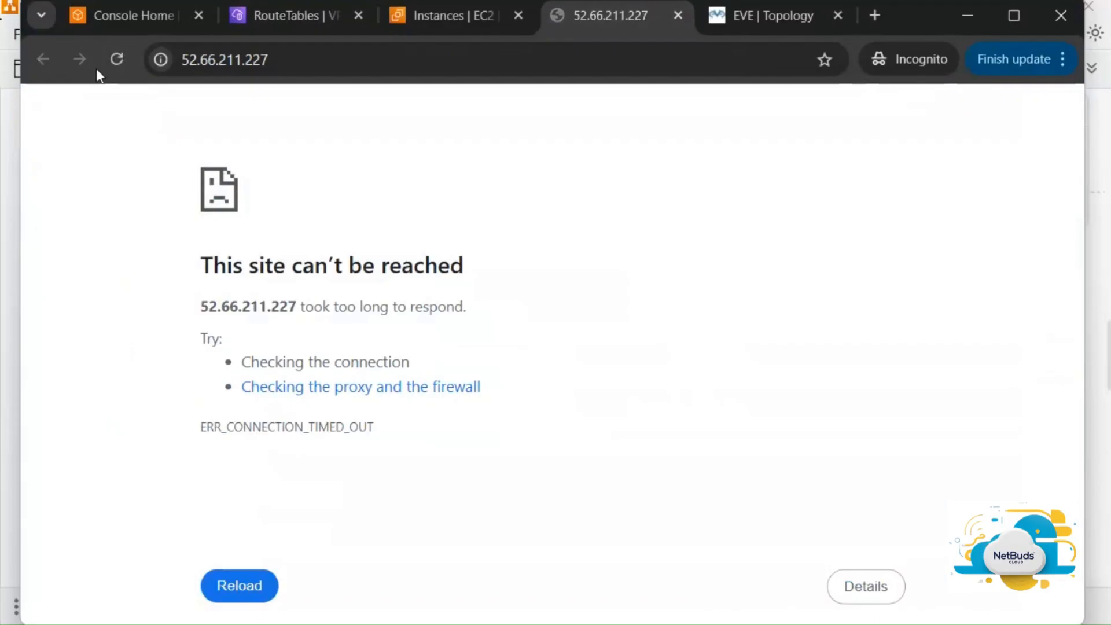
{"action": "left_click", "coordinate": [117, 59]}
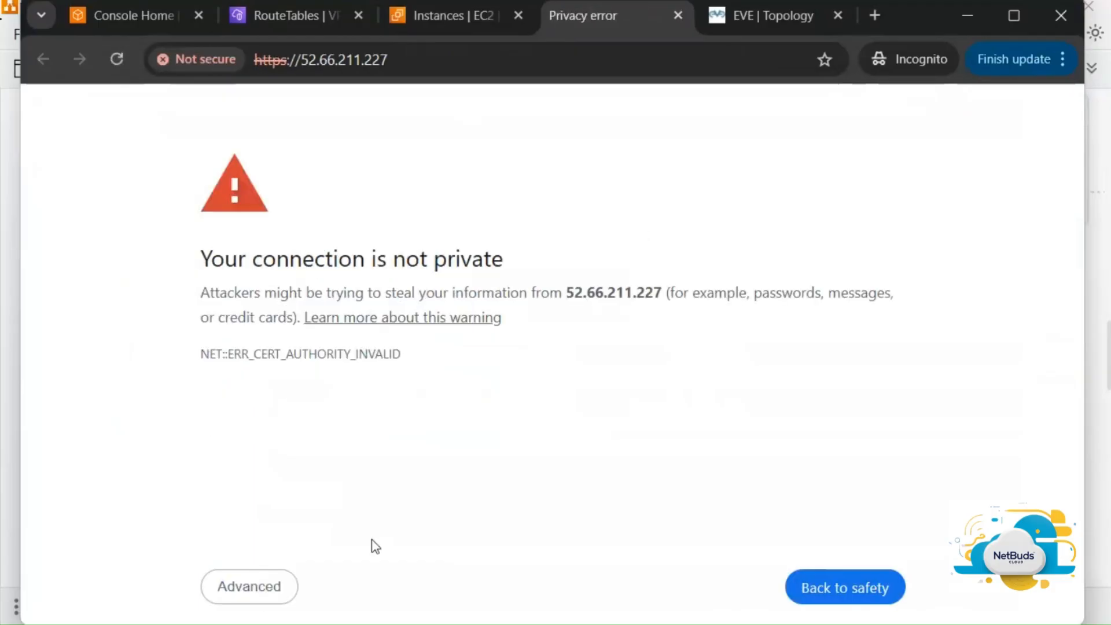
{"action": "key", "text": "alt+Tab"}
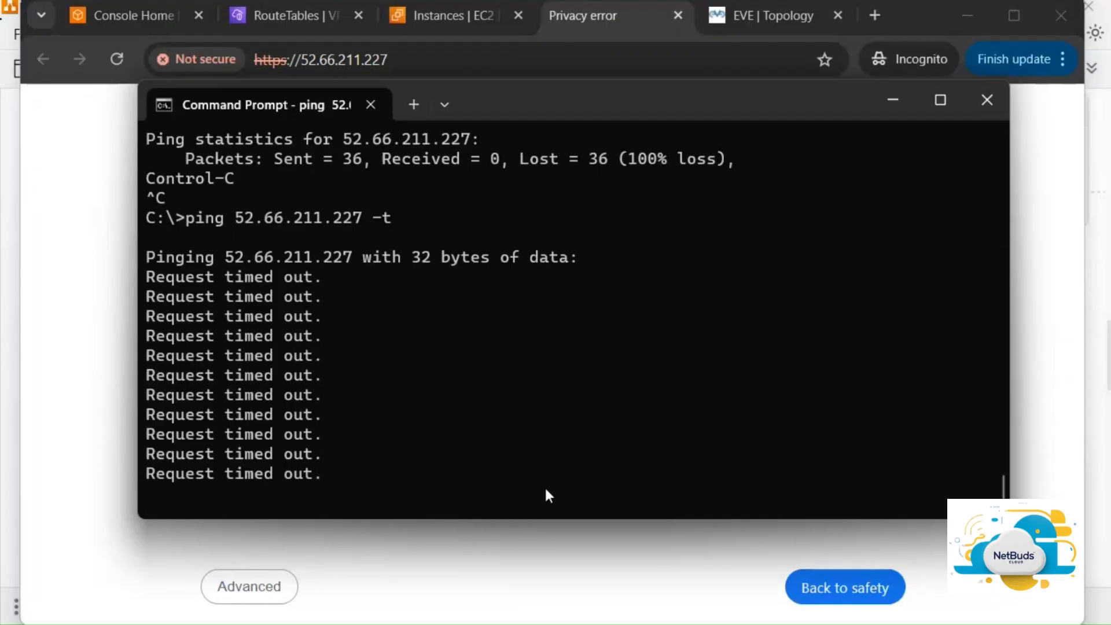
{"action": "key", "text": "alt+Tab"}
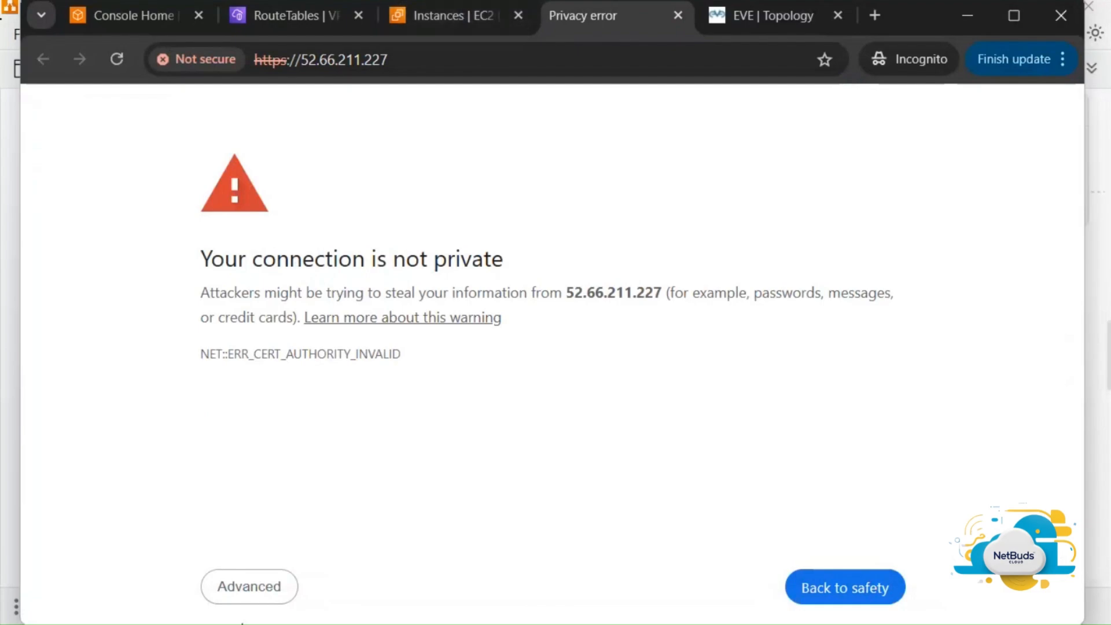
{"action": "left_click", "coordinate": [250, 588]}
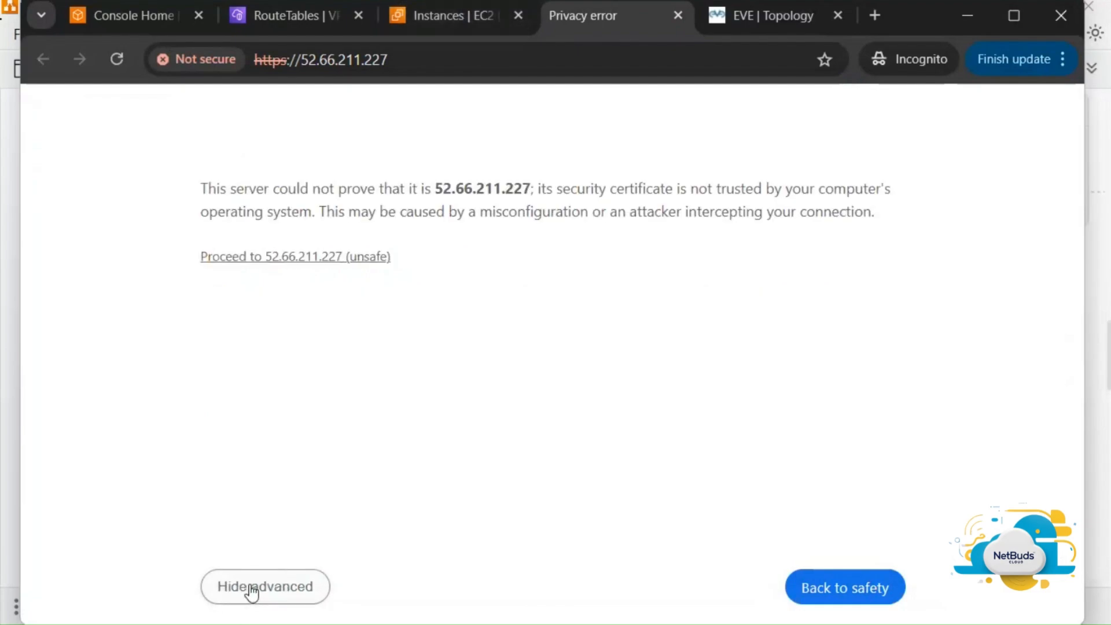
{"action": "left_click", "coordinate": [317, 258]}
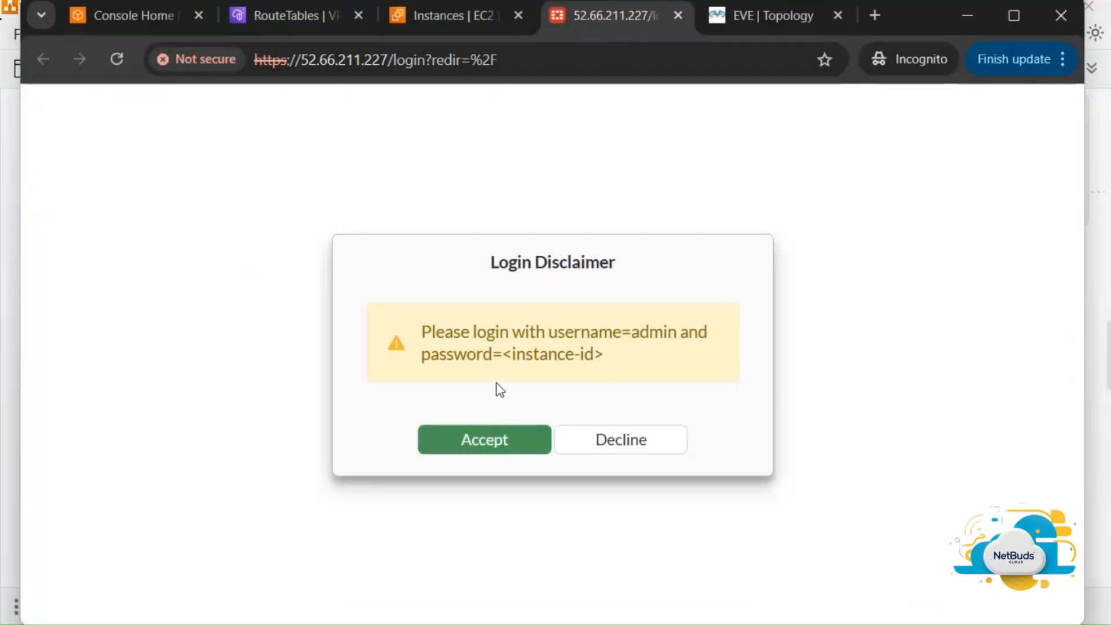
Accept the disclaimer and log in as admin, using the copied EC2 instance ID as password
{"action": "left_click", "coordinate": [498, 448]}
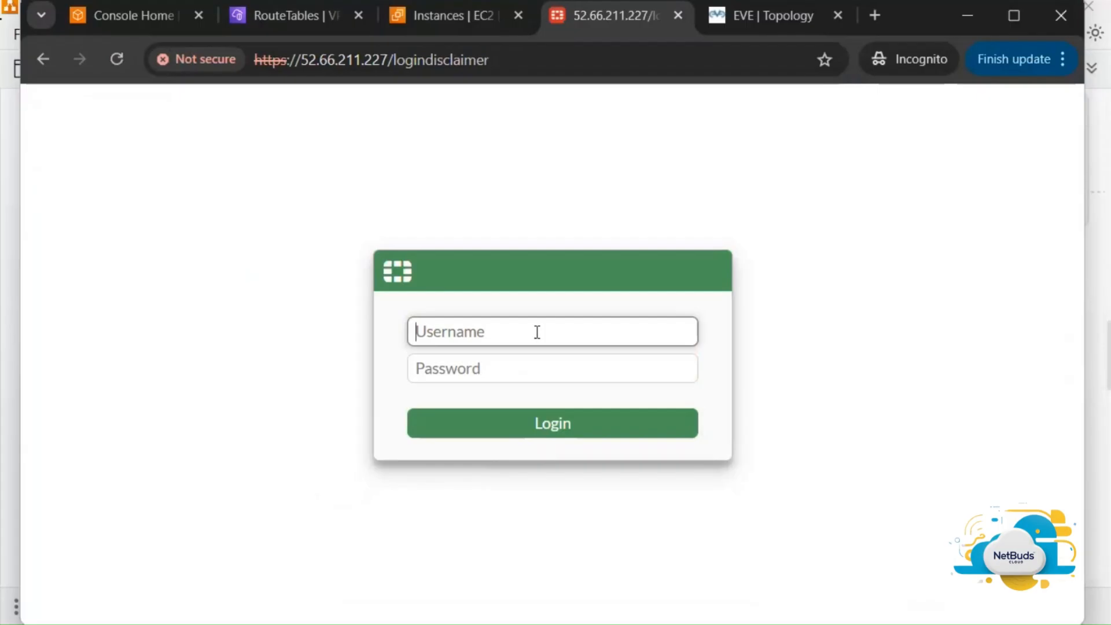
{"action": "type", "text": "admin"}
{"action": "key", "text": "Tab"}
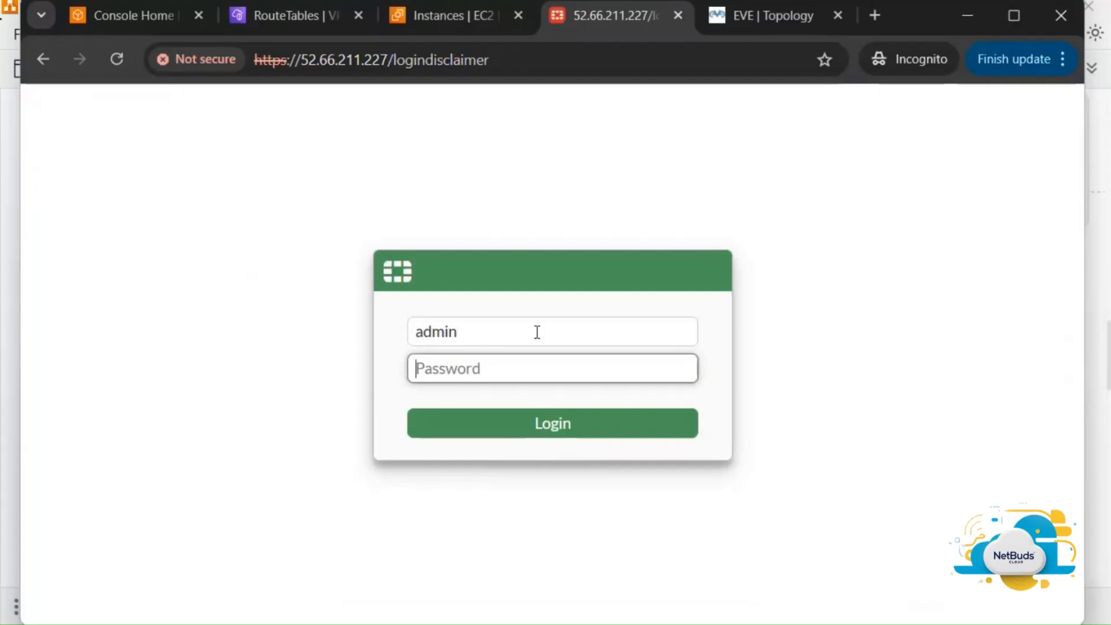
{"action": "left_click", "coordinate": [463, 16]}
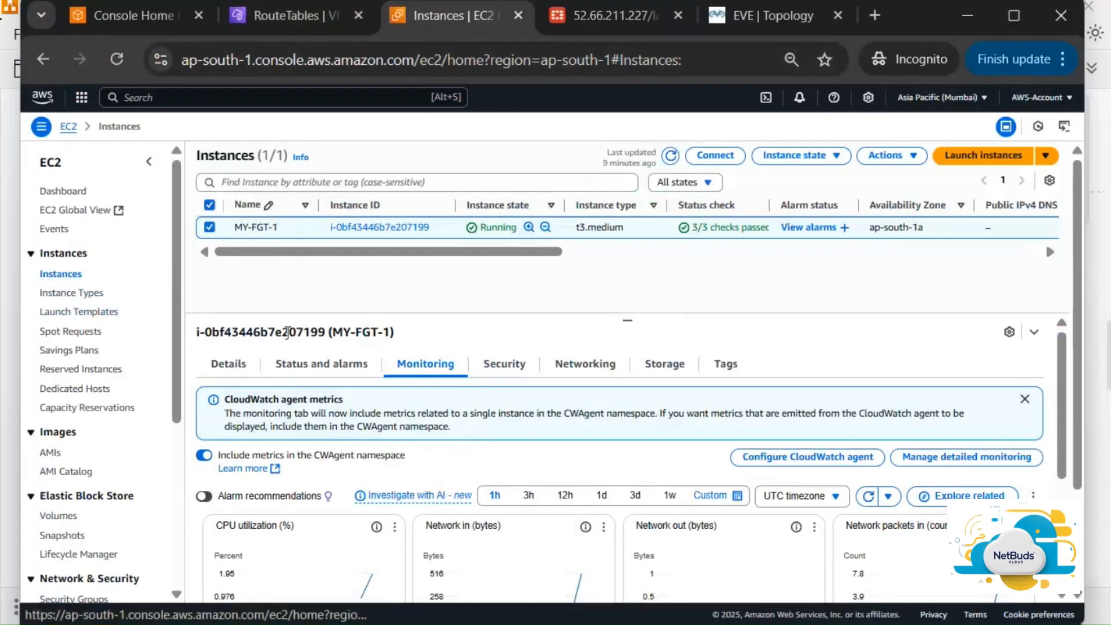
{"action": "left_click", "coordinate": [242, 365]}
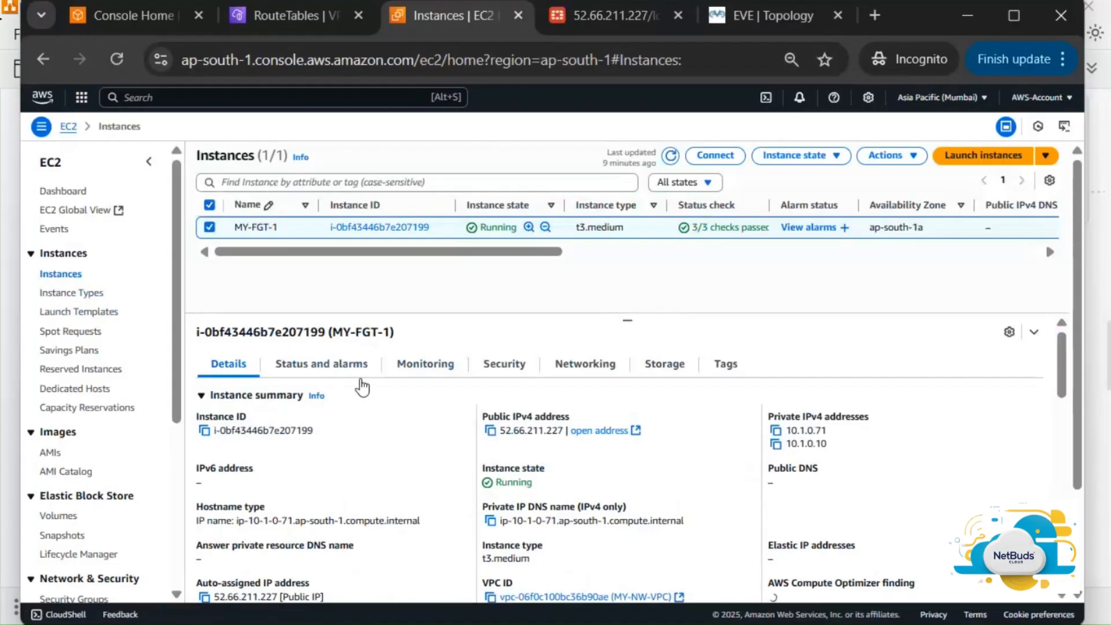
{"action": "left_click", "coordinate": [204, 431]}
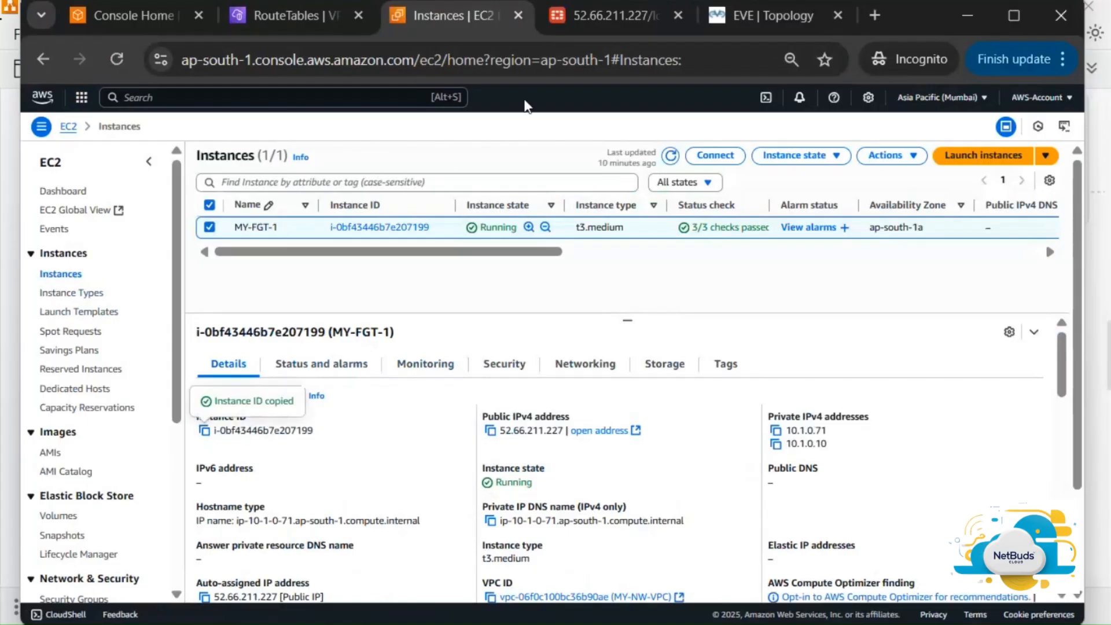
{"action": "left_click", "coordinate": [582, 23]}
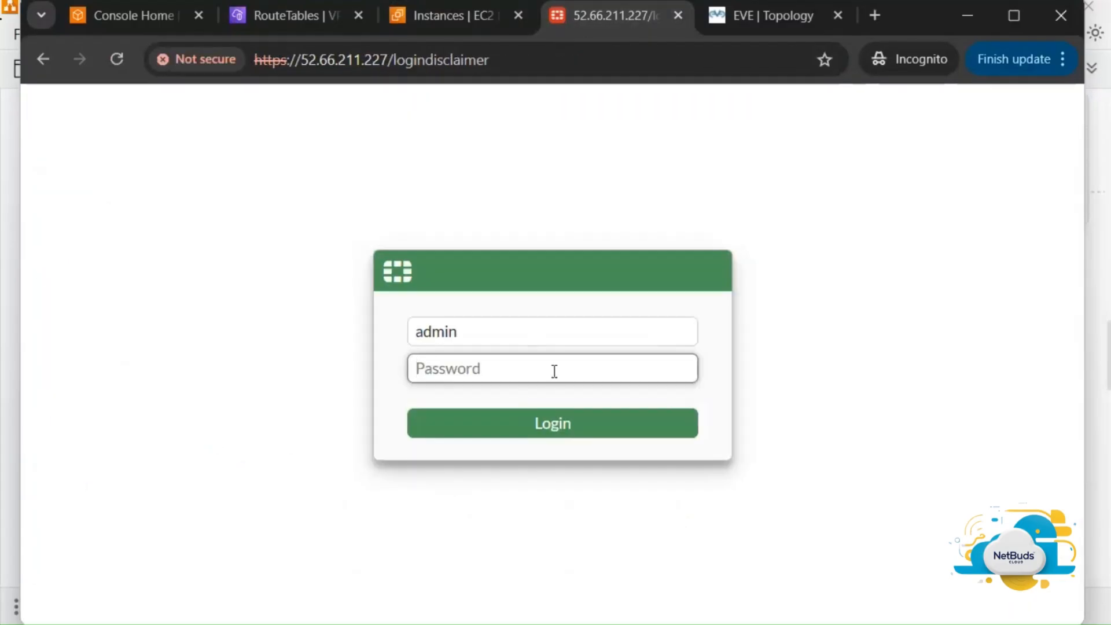
{"action": "key", "text": "ctrl+v"}
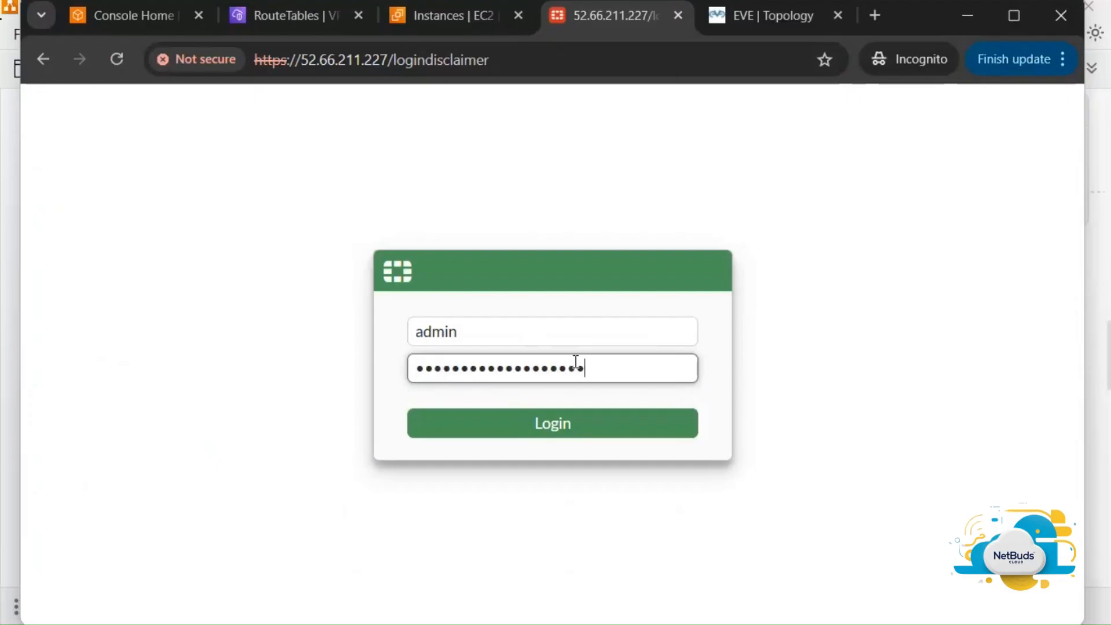
{"action": "left_click", "coordinate": [586, 433]}
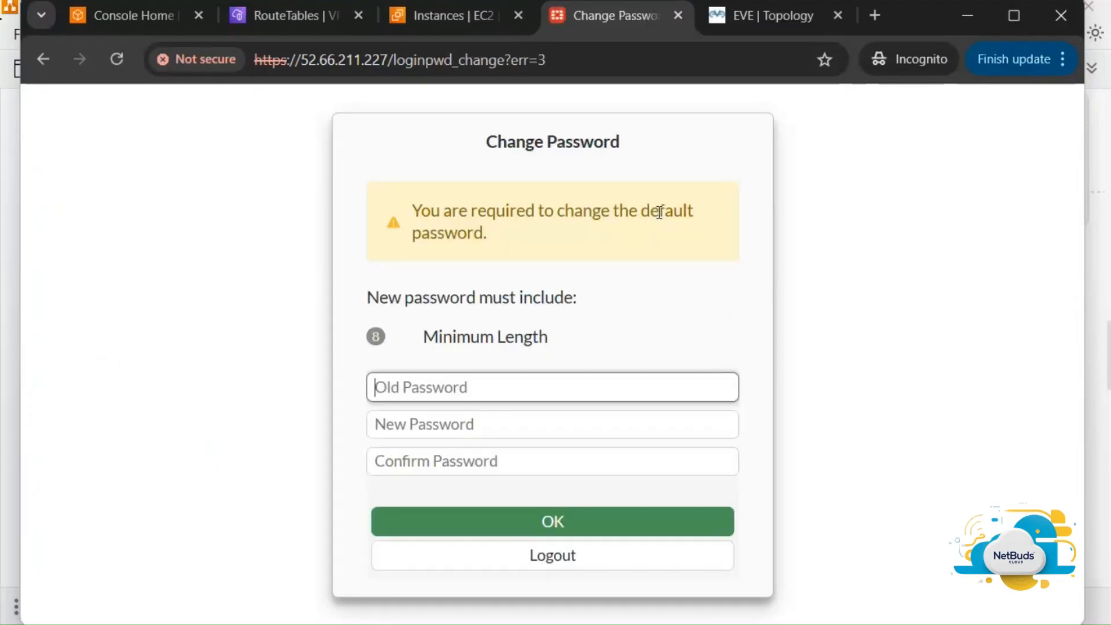
Replace the default password (the instance ID) with a new password, confirmed twice
{"action": "key", "text": "ctrl+v"}
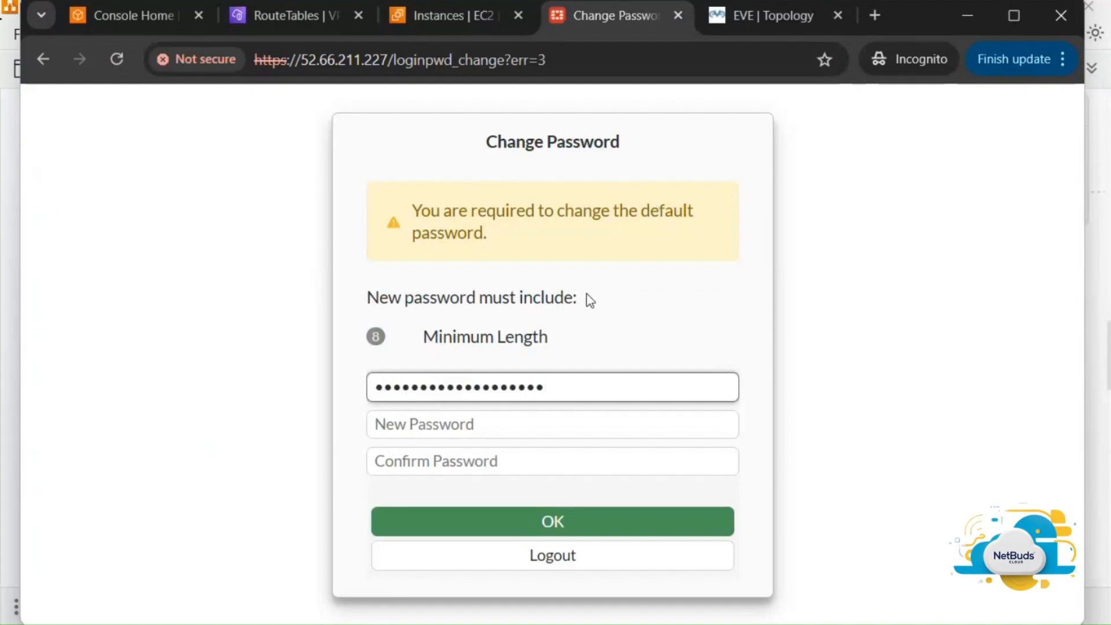
{"action": "left_click", "coordinate": [529, 415]}
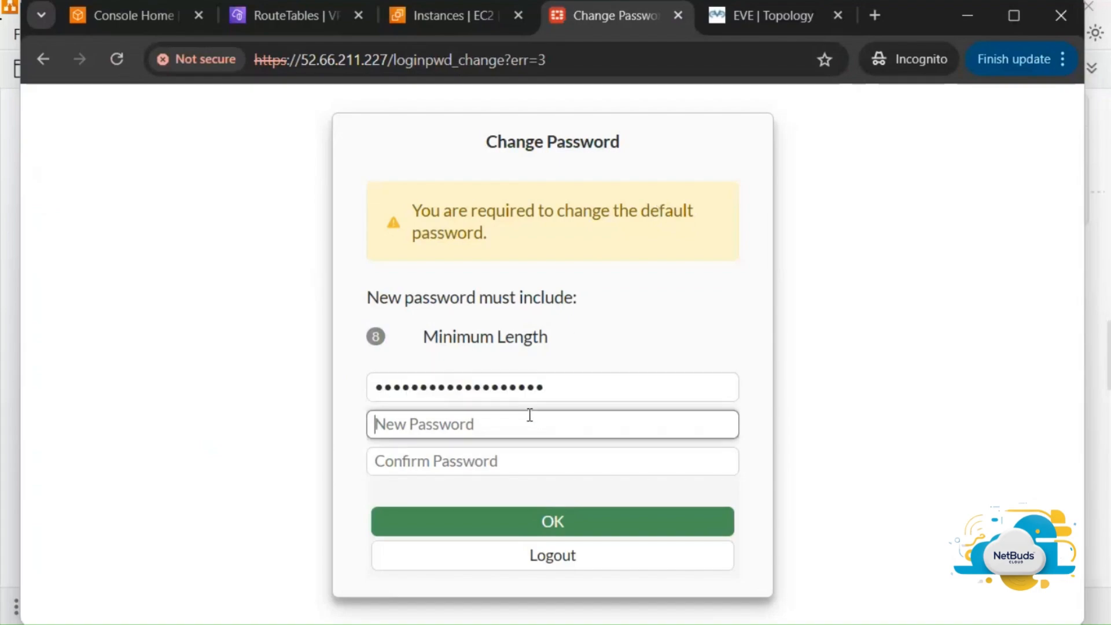
{"action": "type", "text": "•••••"}
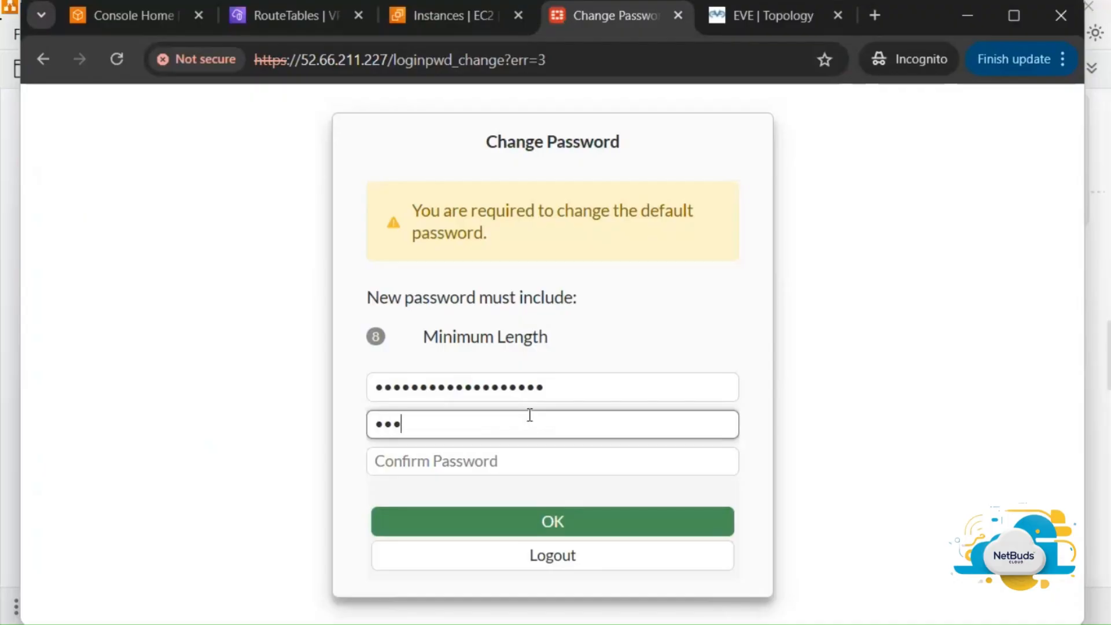
{"action": "type", "text": "••"}
{"action": "key", "text": "BackSpace"}
{"action": "type", "text": "••••"}
{"action": "key", "text": "Tab"}
{"action": "type", "text": "•••••"}
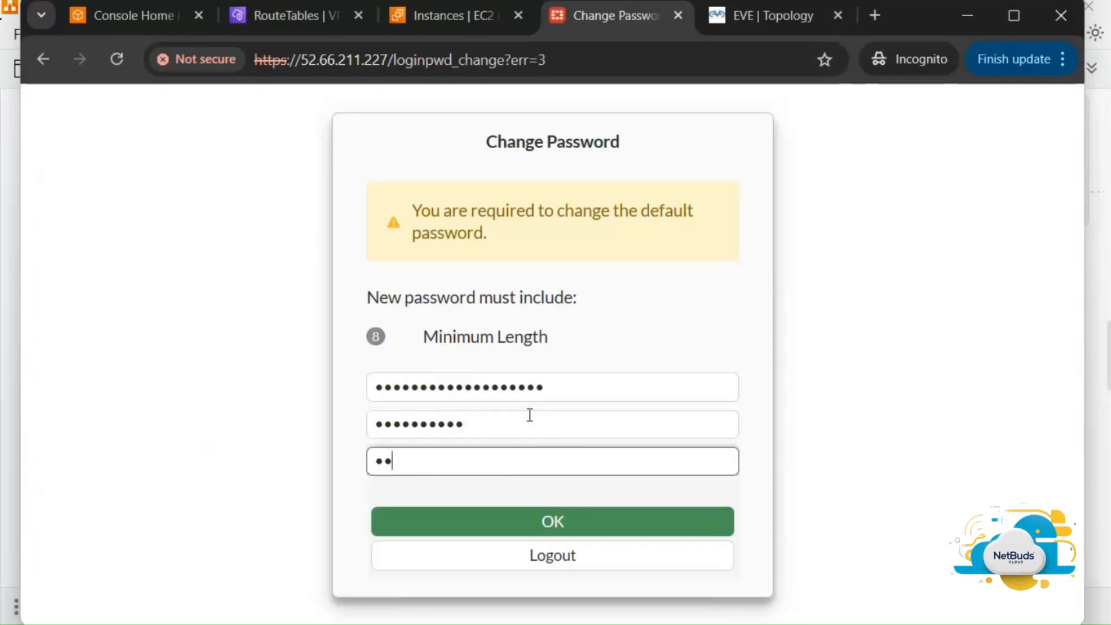
{"action": "type", "text": "•••••"}
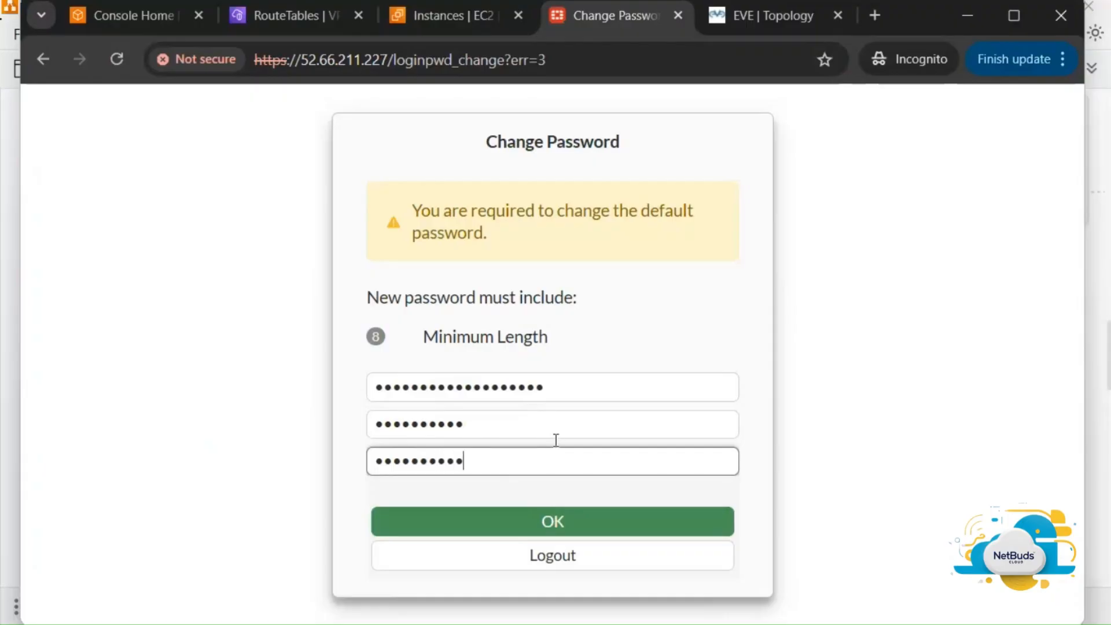
{"action": "left_click", "coordinate": [596, 528]}
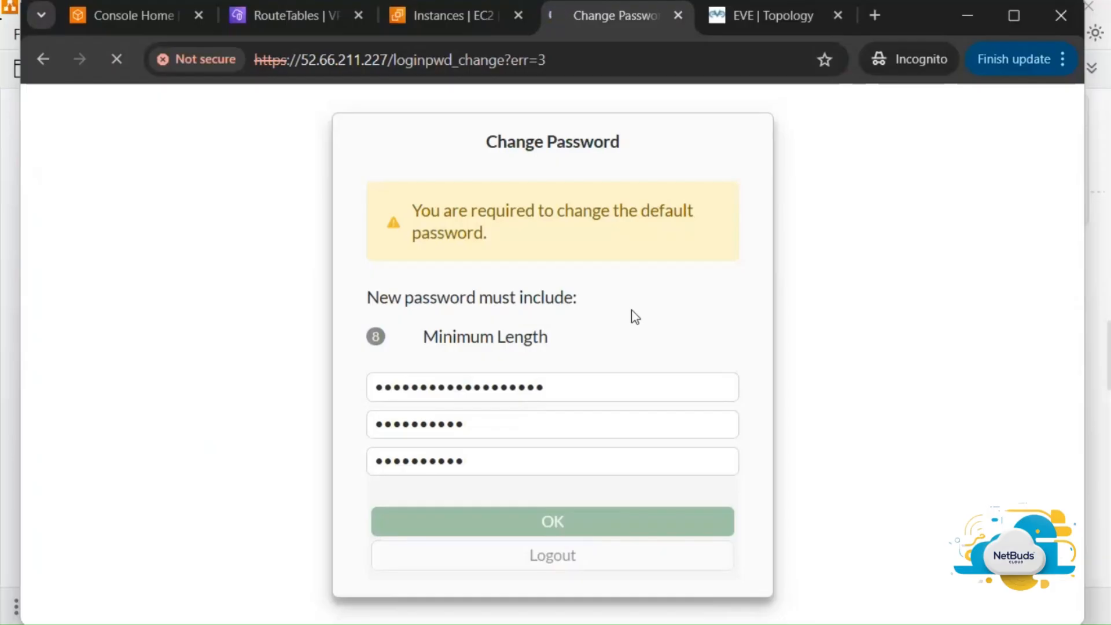
Zoom the Chrome page out to 75%
{"action": "left_click", "coordinate": [1073, 61]}
{"action": "left_click", "coordinate": [927, 466]}
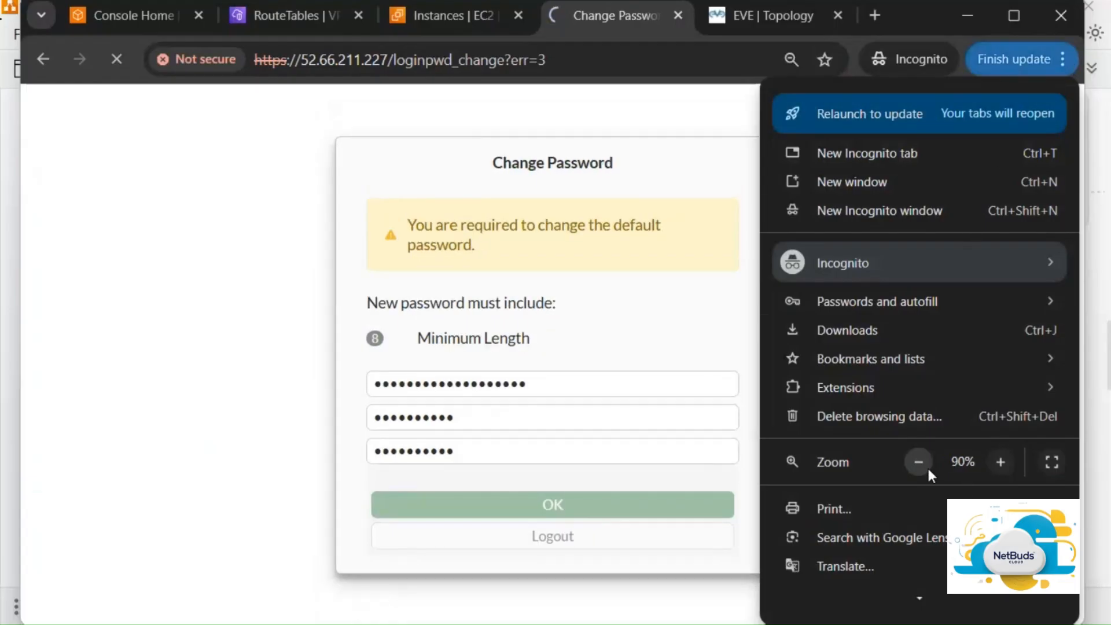
{"action": "left_click", "coordinate": [926, 468]}
{"action": "left_click", "coordinate": [927, 466]}
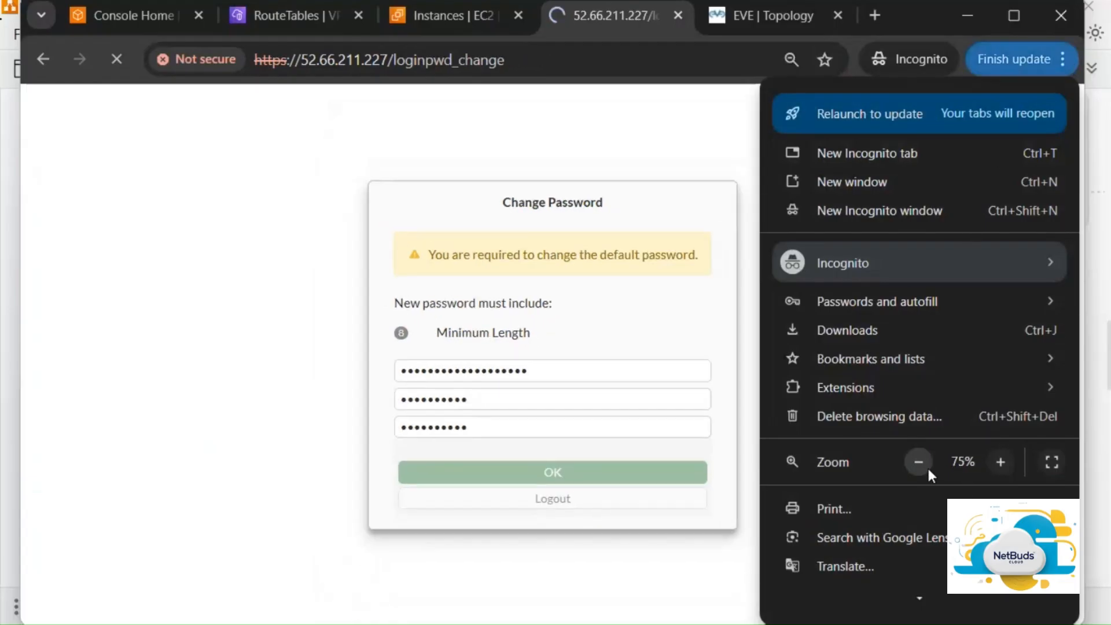
{"action": "left_click", "coordinate": [738, 174]}
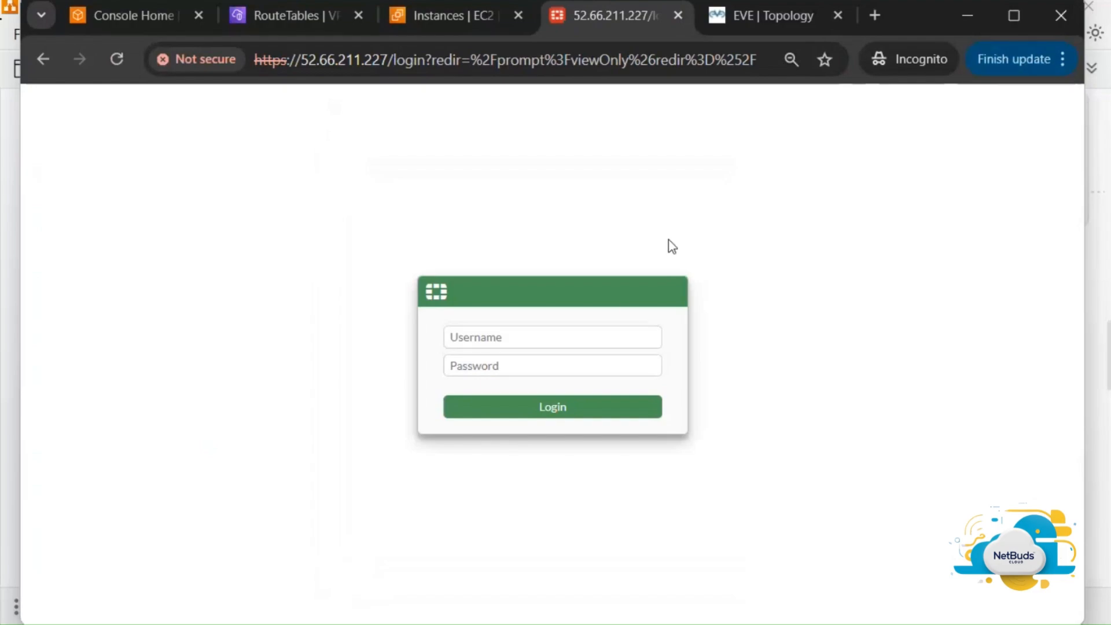
Sign in to FortiGate as admin using the newly set password
{"action": "left_click", "coordinate": [620, 334]}
{"action": "type", "text": "admin"}
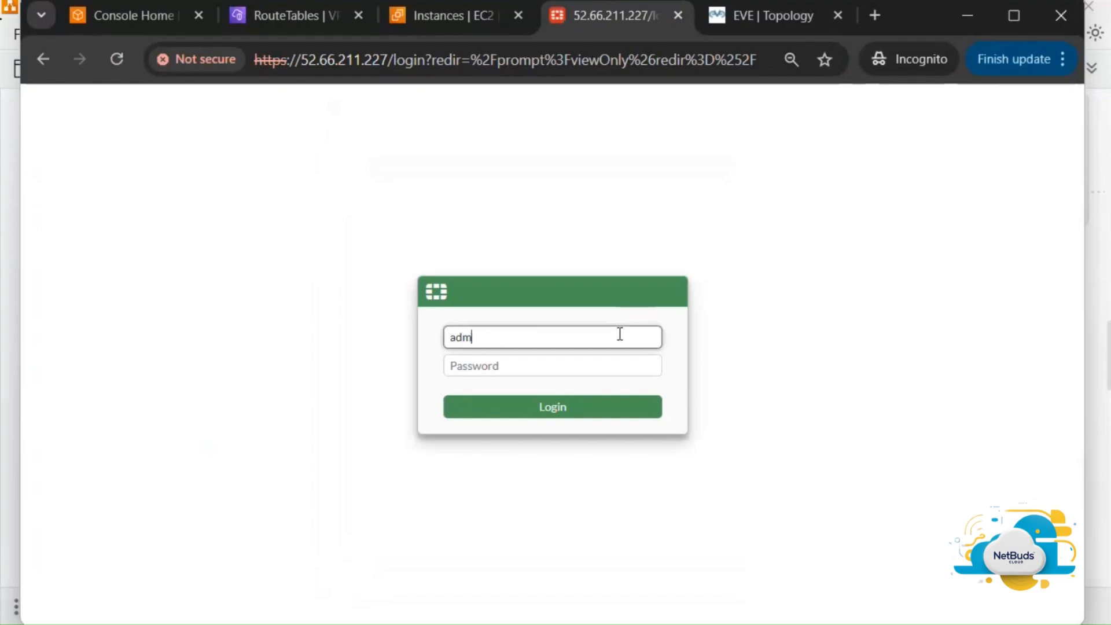
{"action": "key", "text": "Tab"}
{"action": "type", "text": "****"}
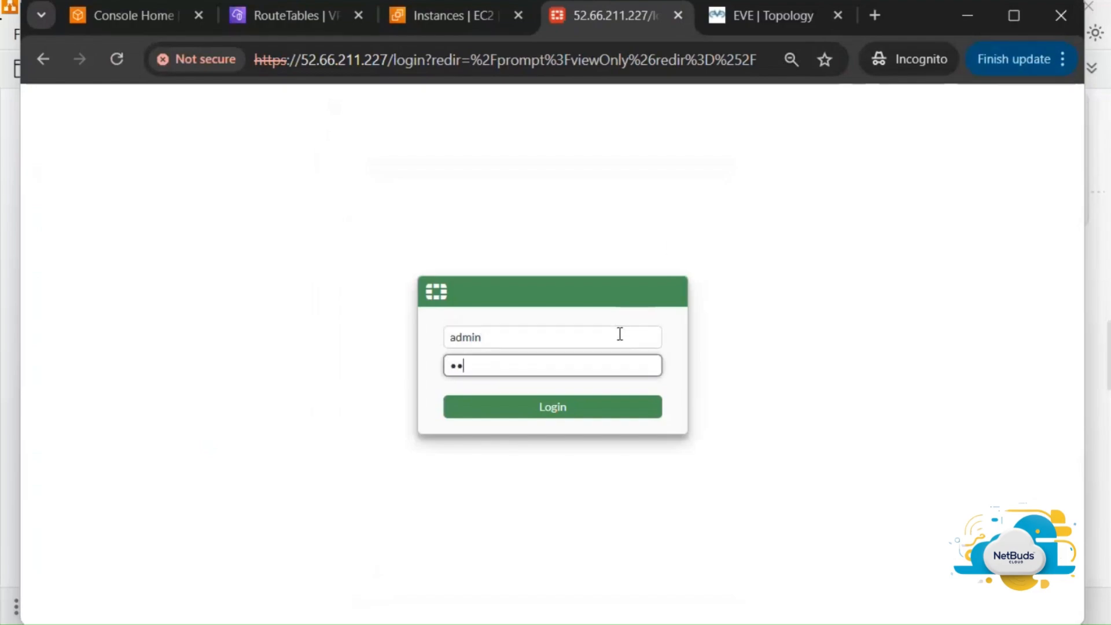
{"action": "type", "text": "******"}
{"action": "left_click", "coordinate": [606, 408]}
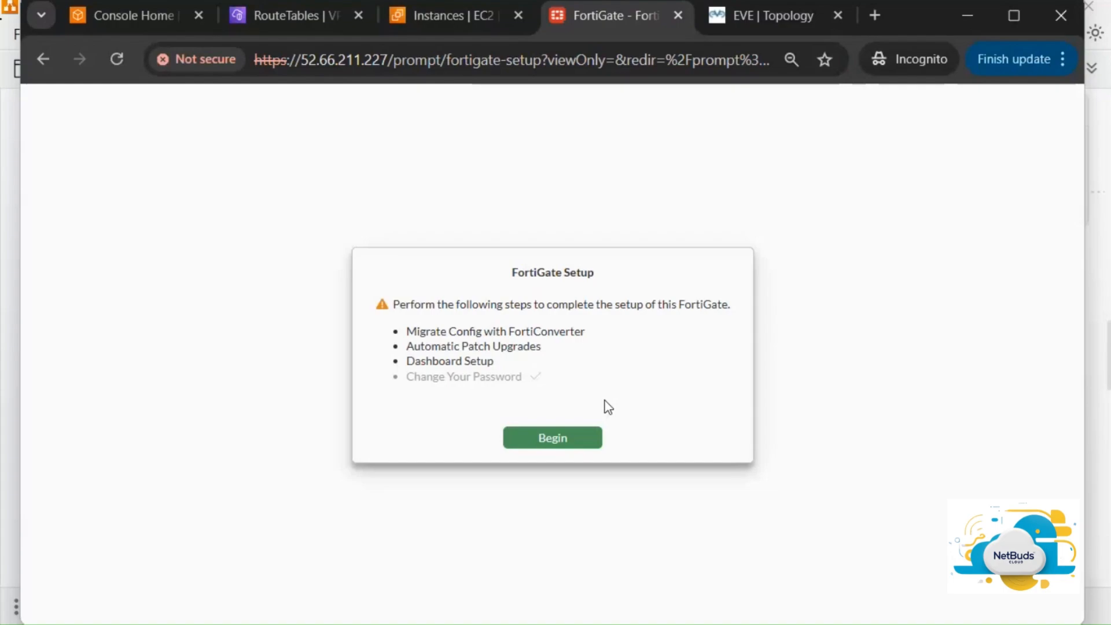
Begin setup and disable automatic patch upgrades, acknowledging patches won't auto-install
{"action": "left_click", "coordinate": [557, 438]}
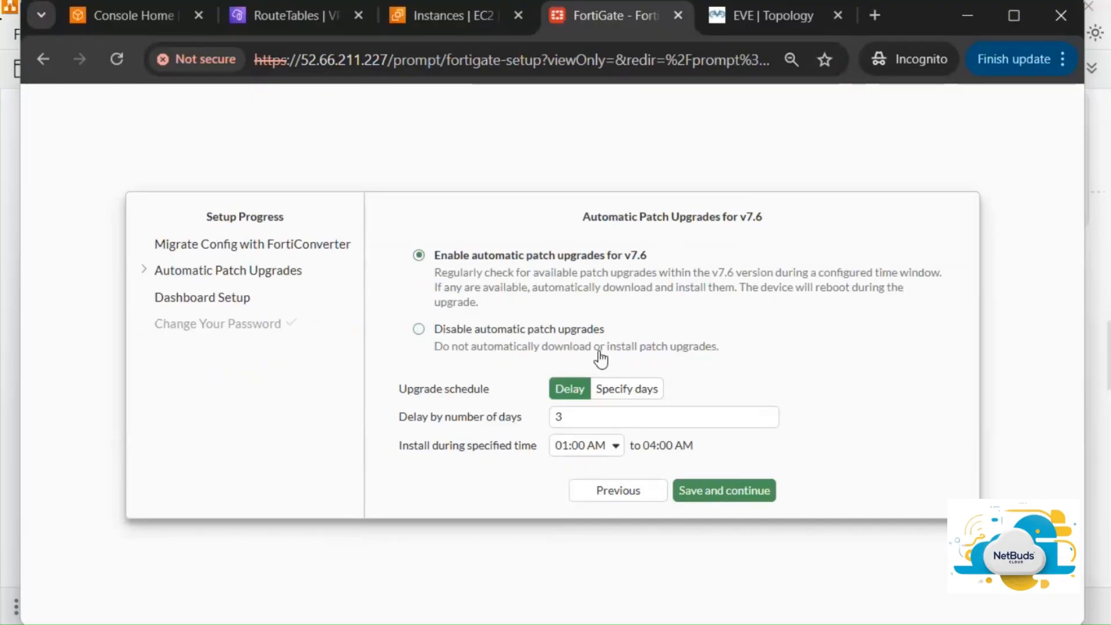
{"action": "left_click", "coordinate": [539, 337]}
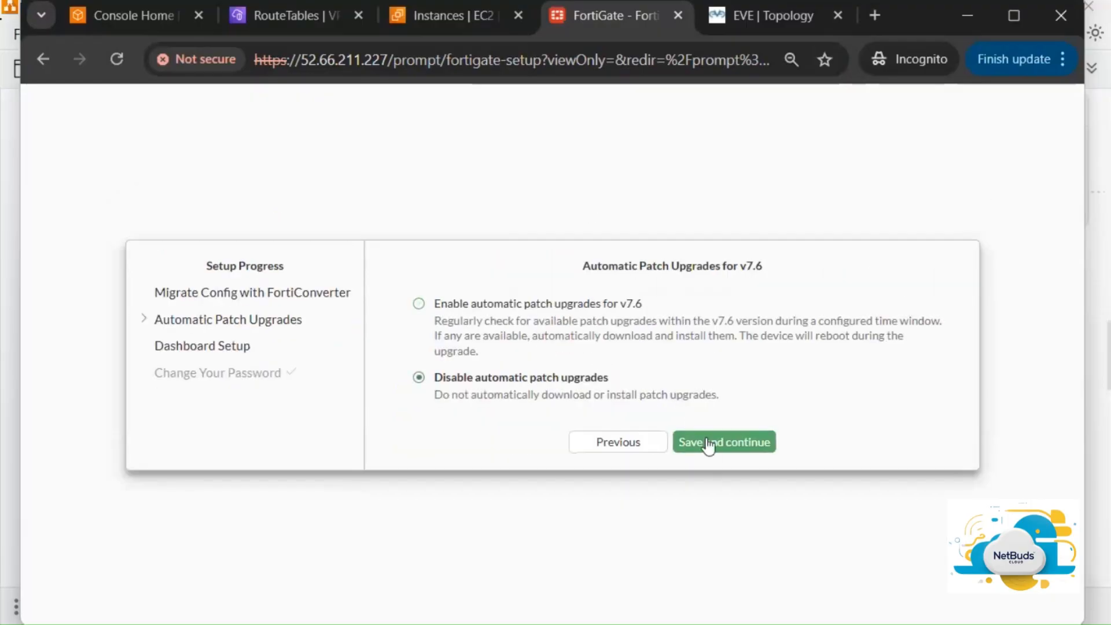
{"action": "left_click", "coordinate": [730, 443]}
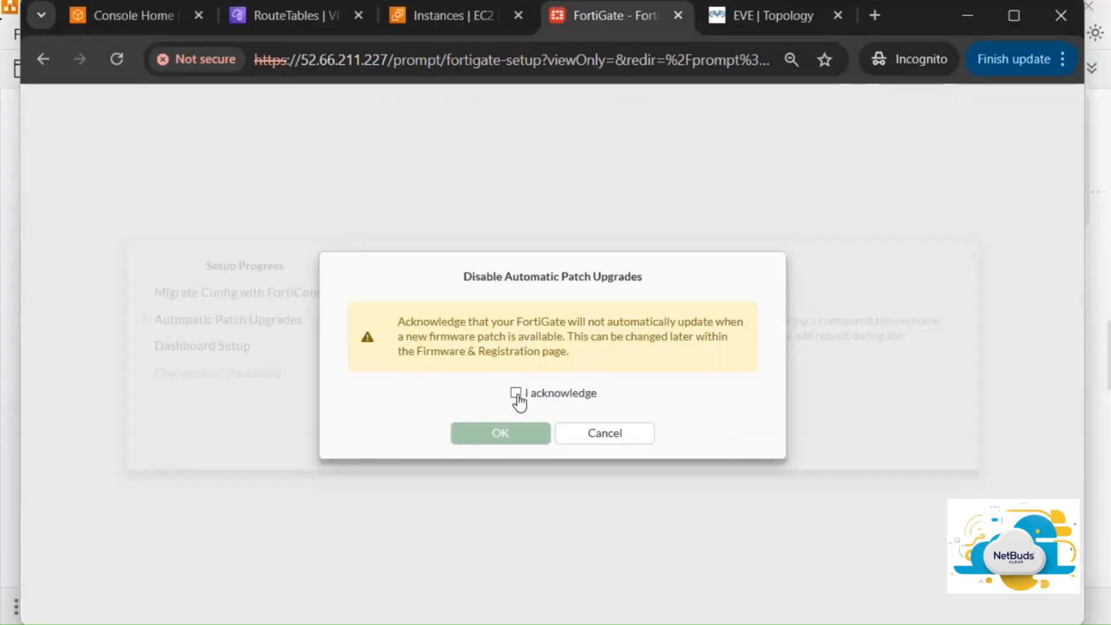
{"action": "left_click", "coordinate": [516, 394]}
{"action": "left_click", "coordinate": [528, 434]}
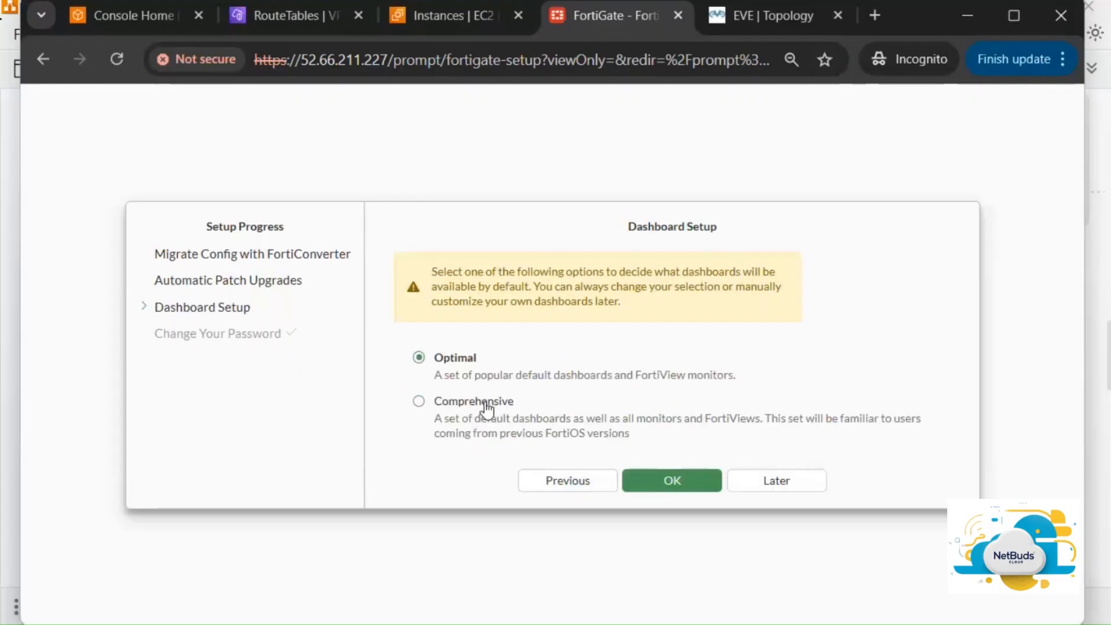
Keep the Optimal dashboard set and dismiss the release overview permanently
{"action": "left_click", "coordinate": [681, 483]}
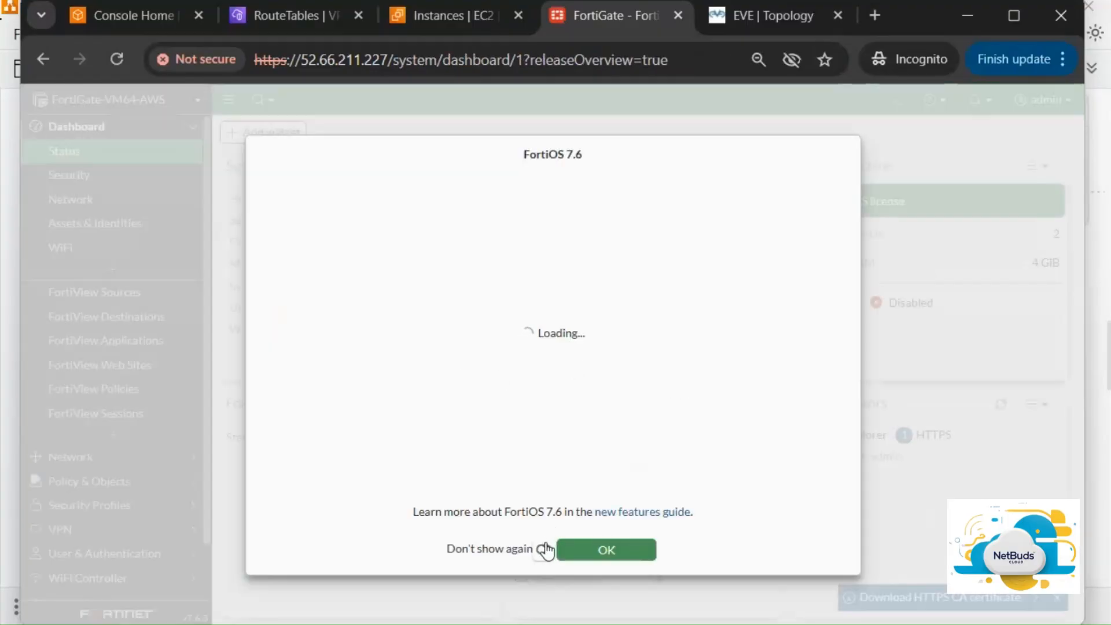
{"action": "left_click", "coordinate": [545, 550]}
{"action": "left_click", "coordinate": [607, 555]}
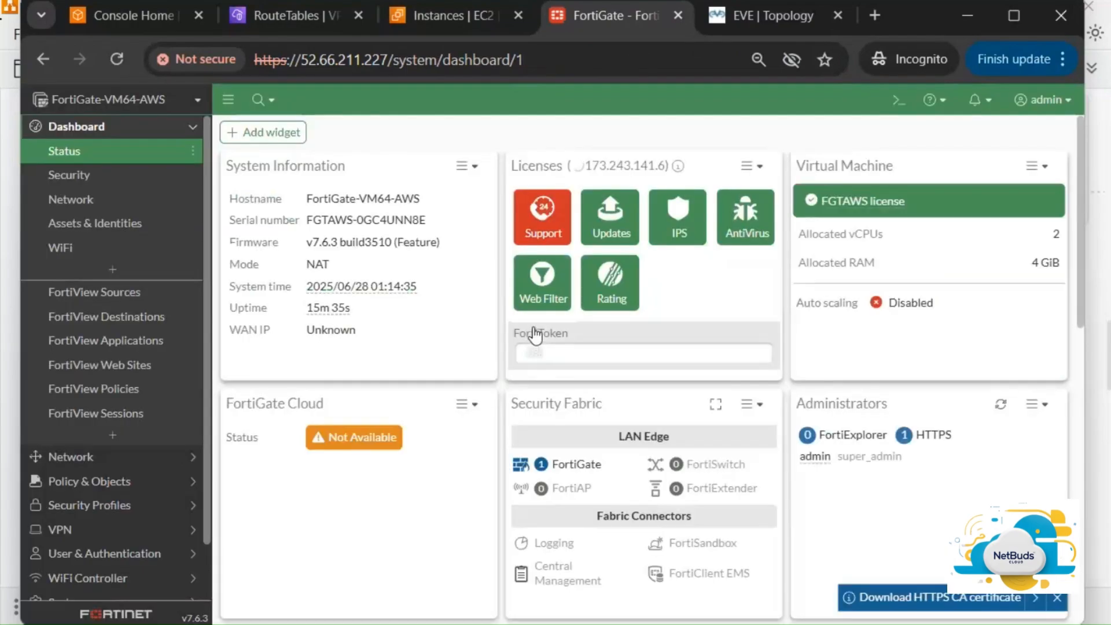